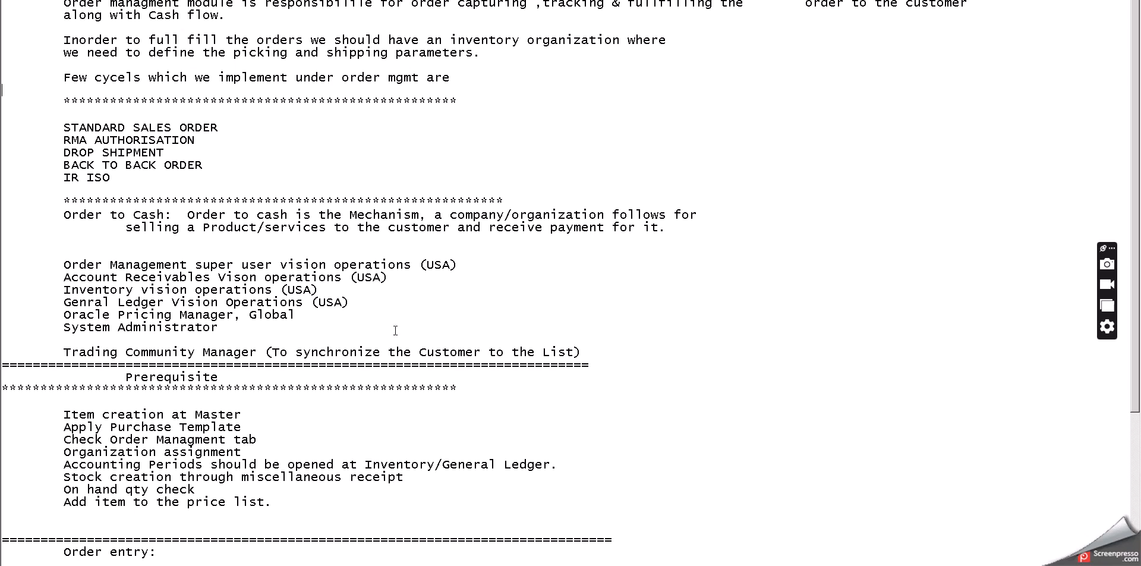
Review the required responsibilities and the prerequisite list in the order-to-cash notes
{"action": "left_click", "coordinate": [148, 264]}
{"action": "left_click", "coordinate": [148, 277]}
{"action": "left_click", "coordinate": [139, 304]}
{"action": "left_click", "coordinate": [141, 314]}
{"action": "scroll", "coordinate": [282, 271], "scroll_direction": "down", "scroll_amount": 2}
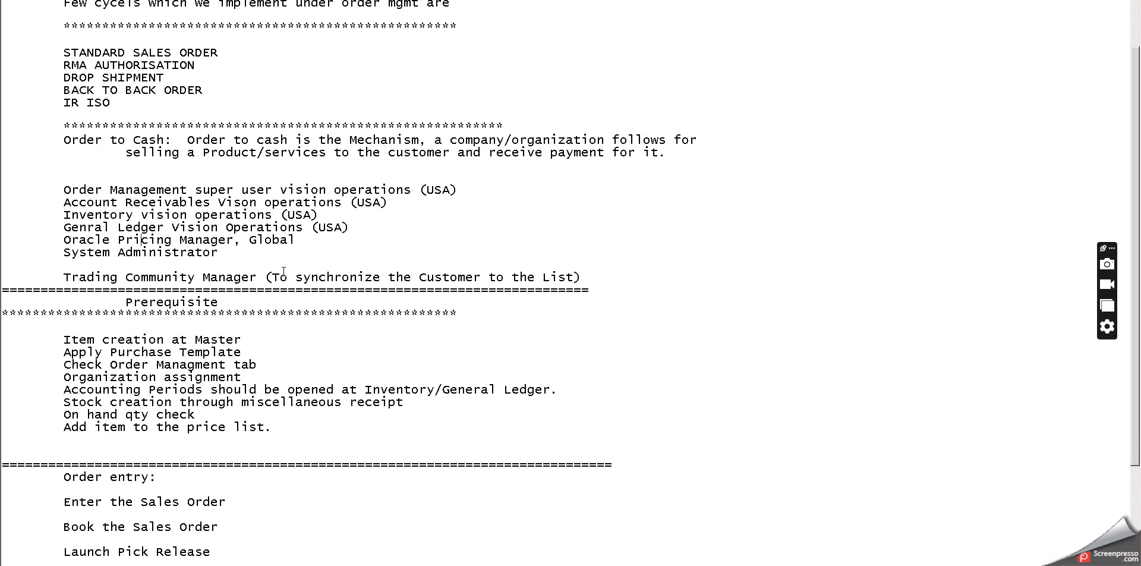
{"action": "scroll", "coordinate": [341, 296], "scroll_direction": "down", "scroll_amount": 2}
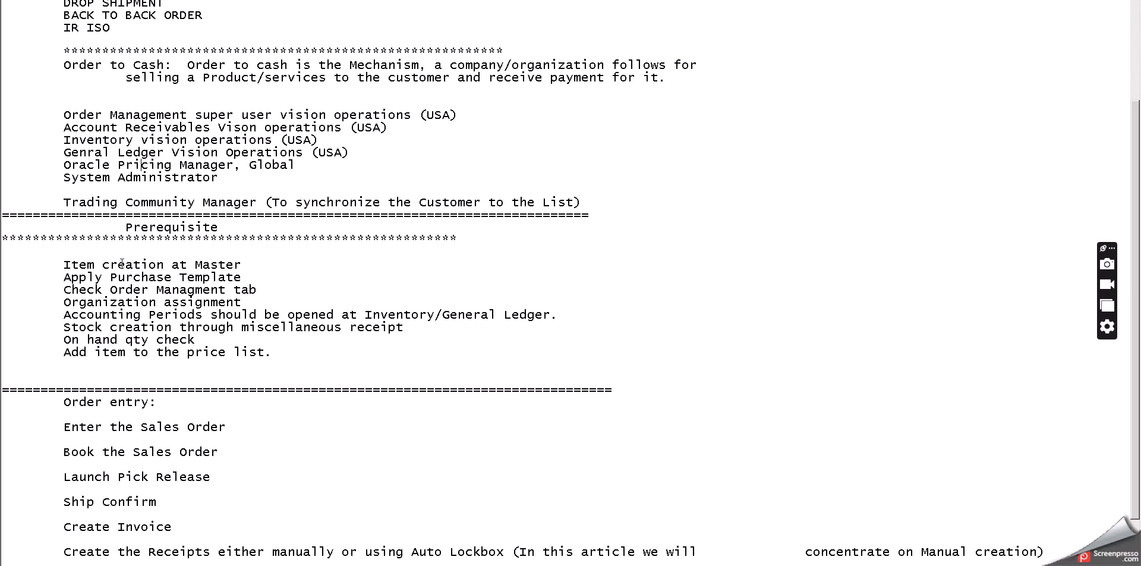
{"action": "left_click", "coordinate": [150, 264]}
{"action": "double_click", "coordinate": [149, 277]}
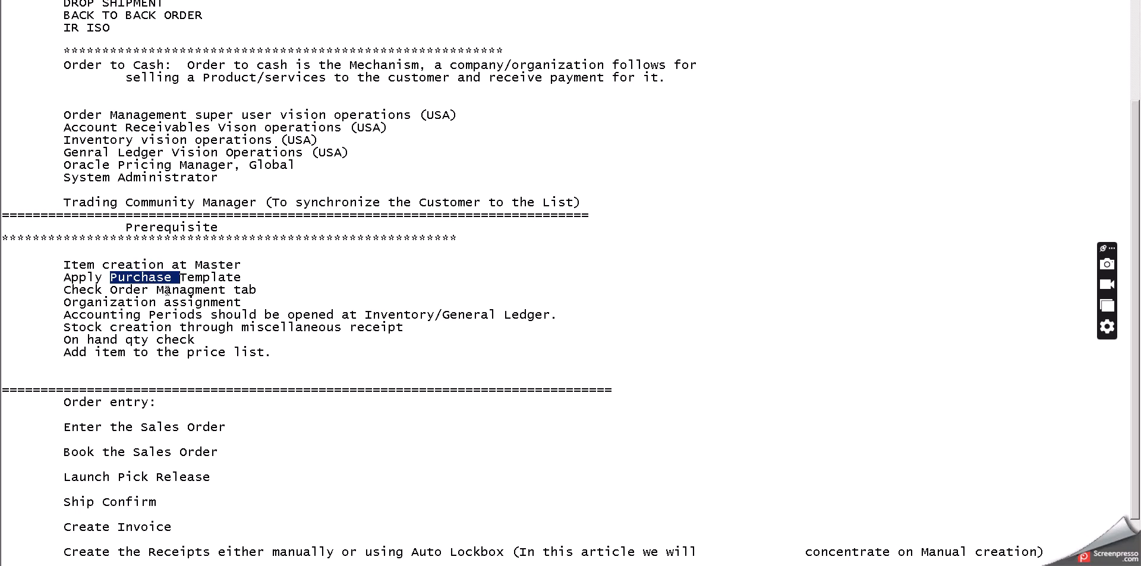
{"action": "left_click", "coordinate": [132, 301]}
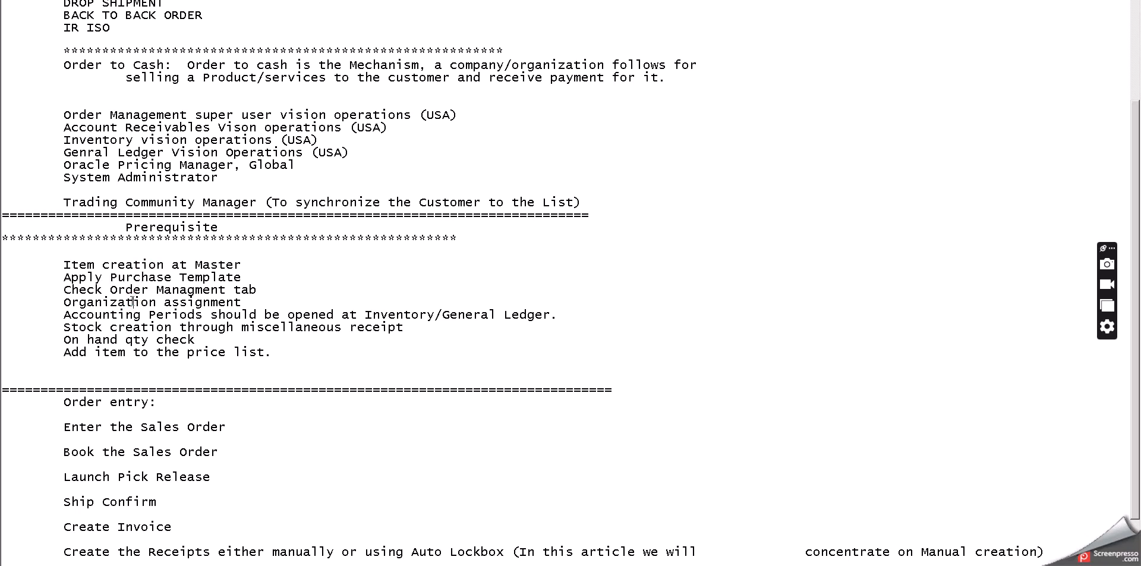
{"action": "double_click", "coordinate": [176, 313]}
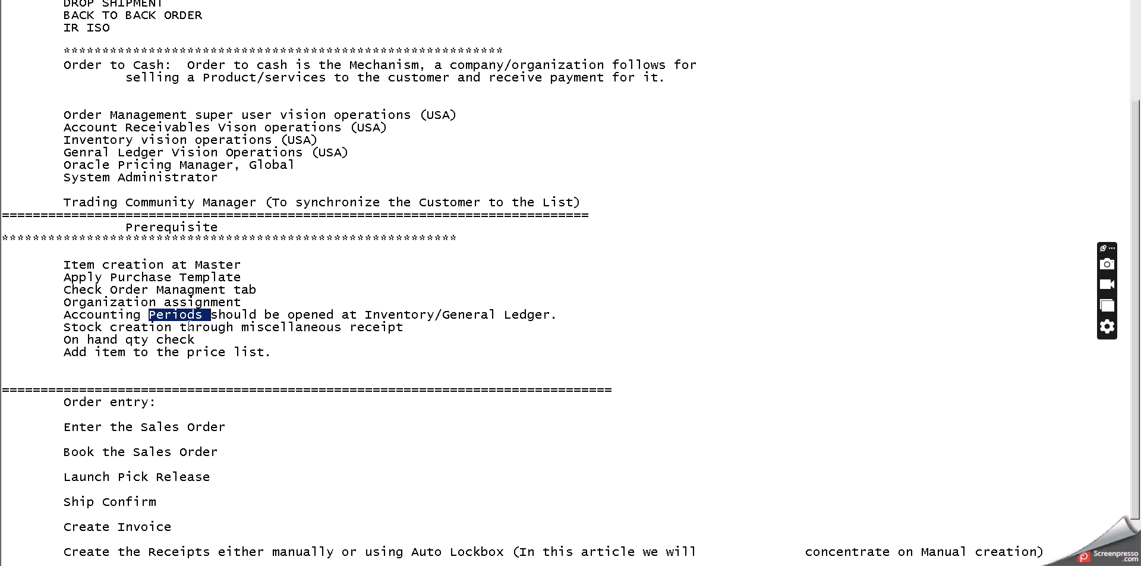
{"action": "left_click", "coordinate": [162, 342]}
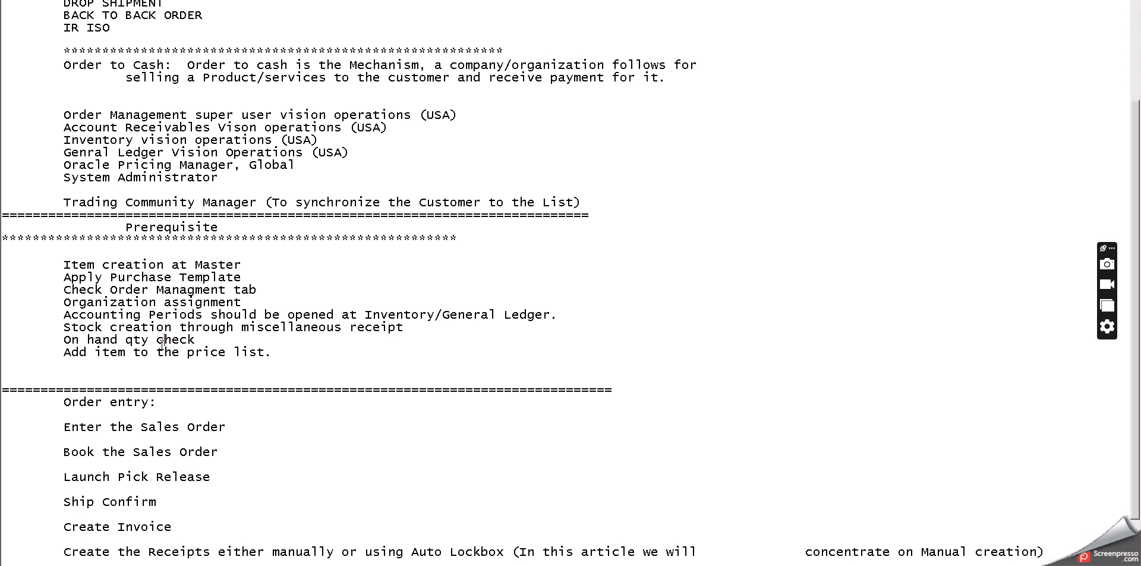
{"action": "left_click", "coordinate": [194, 352]}
{"action": "scroll", "coordinate": [372, 306], "scroll_direction": "down", "scroll_amount": 2}
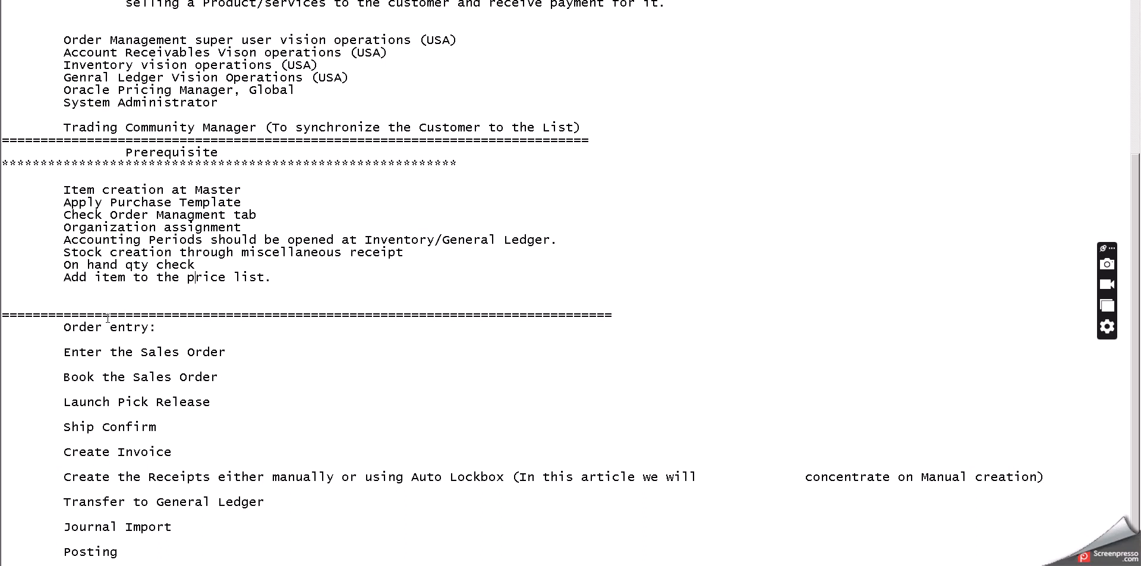
Read through the order entry stages in the notes, from entering the sales order to creating the receipts
{"action": "left_click", "coordinate": [131, 351]}
{"action": "left_click_drag", "start_coordinate": [226, 351], "coordinate": [62, 352]}
{"action": "left_click", "coordinate": [135, 378]}
{"action": "double_click", "coordinate": [135, 379]}
{"action": "left_click", "coordinate": [142, 378]}
{"action": "left_click", "coordinate": [61, 404]}
{"action": "left_click", "coordinate": [182, 403]}
{"action": "double_click", "coordinate": [182, 403]}
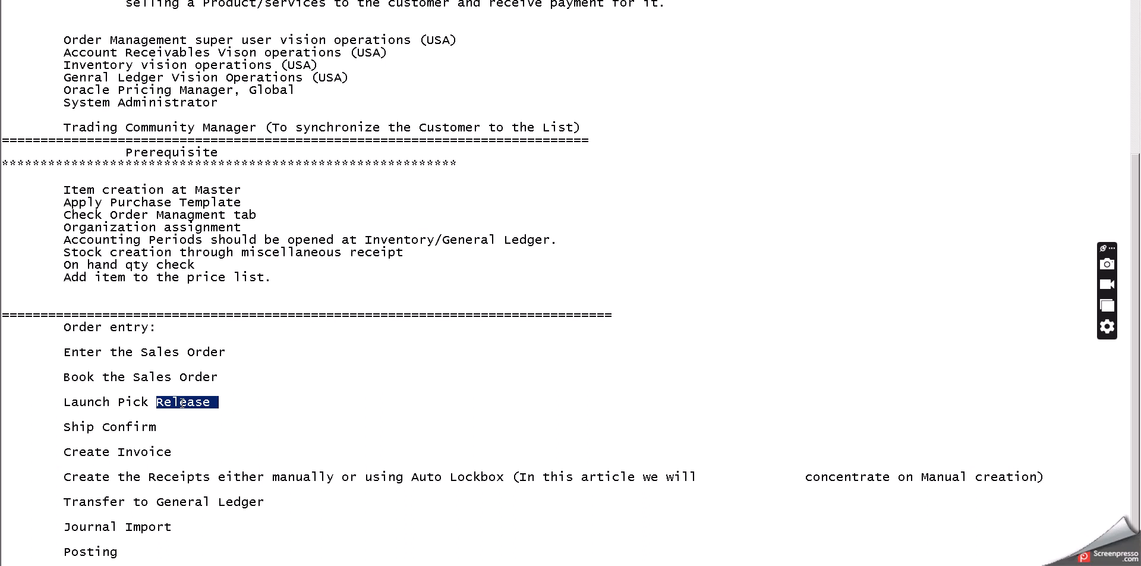
{"action": "left_click", "coordinate": [223, 406]}
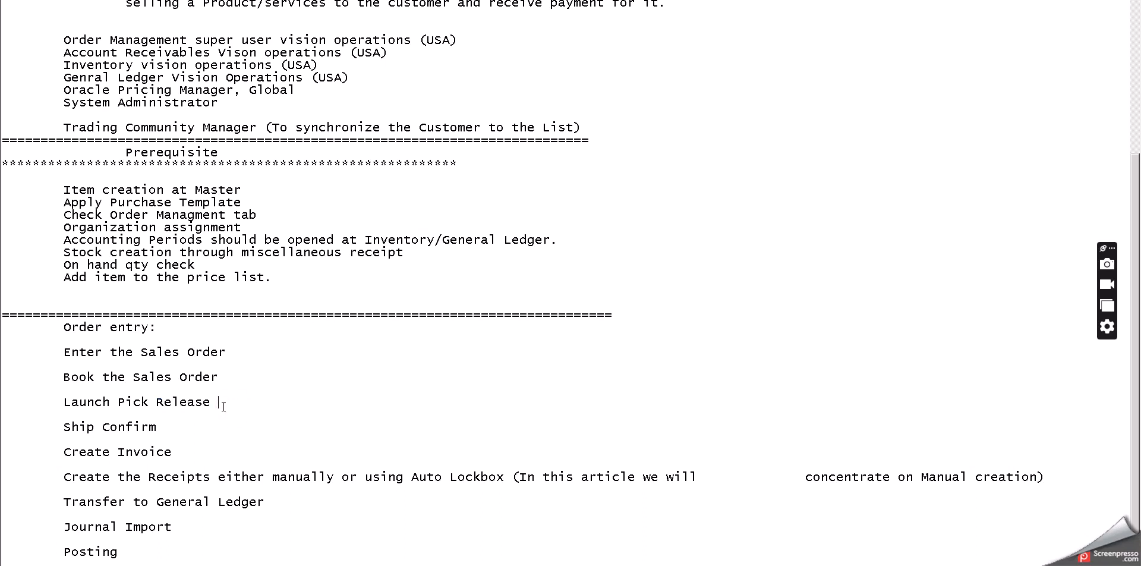
{"action": "left_click", "coordinate": [223, 406]}
{"action": "left_click", "coordinate": [218, 403]}
{"action": "left_click", "coordinate": [140, 427]}
{"action": "double_click", "coordinate": [172, 349]}
{"action": "left_click", "coordinate": [140, 426]}
{"action": "left_click", "coordinate": [158, 427]}
{"action": "left_click", "coordinate": [159, 427]}
{"action": "left_click", "coordinate": [146, 451]}
{"action": "left_click", "coordinate": [152, 455]}
{"action": "left_click", "coordinate": [161, 476]}
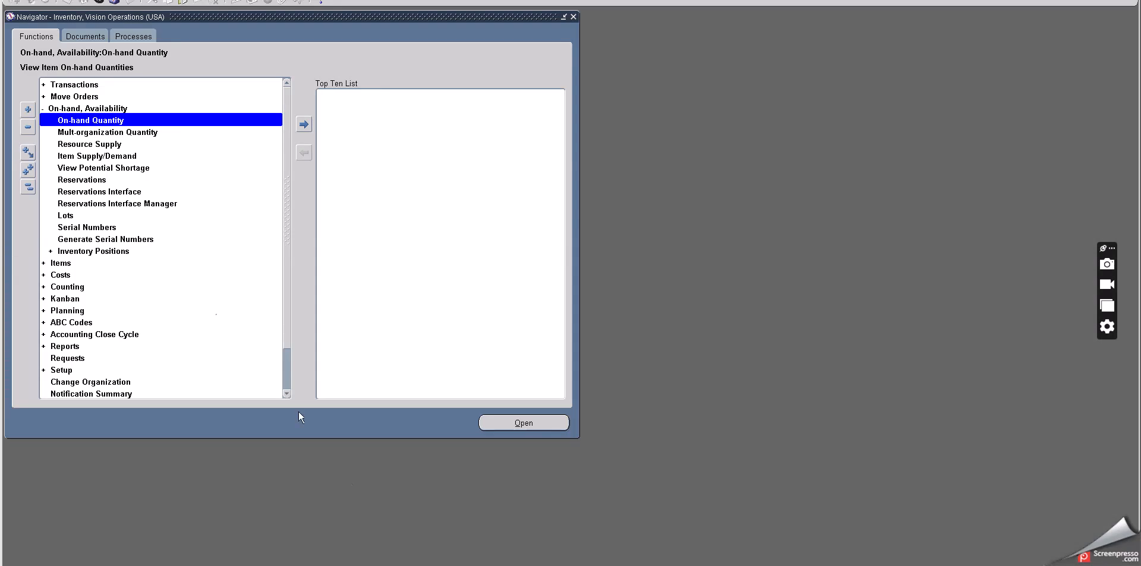
In Oracle E-Business Suite, switch the responsibility to Order Management Super User, Vision Operations (USA)
{"action": "left_click", "coordinate": [99, 2]}
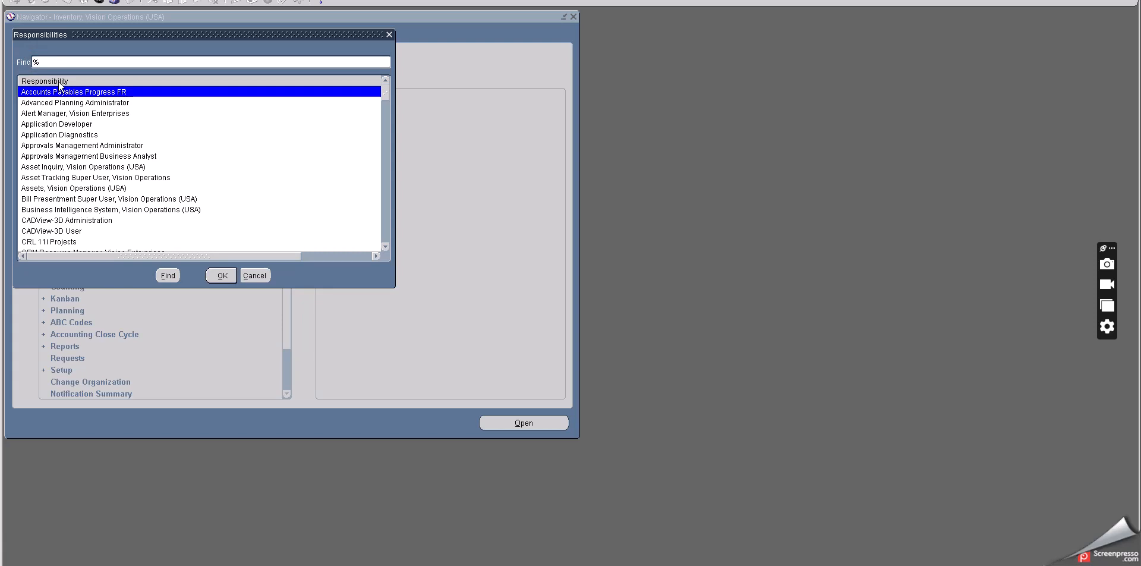
{"action": "type", "text": "ORDE"}
{"action": "left_click", "coordinate": [161, 275]}
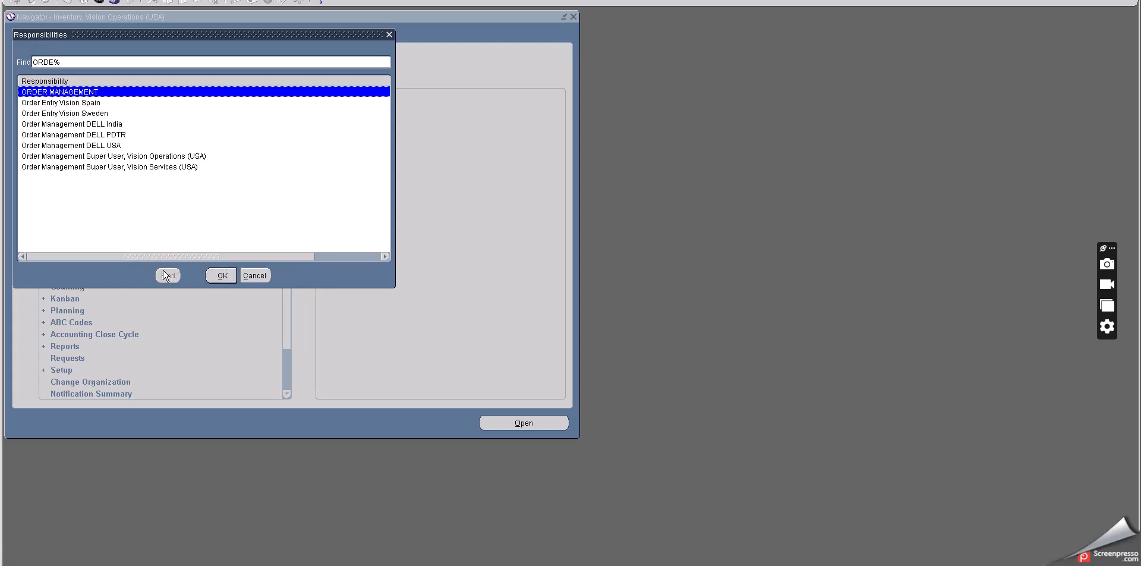
{"action": "left_click", "coordinate": [112, 167]}
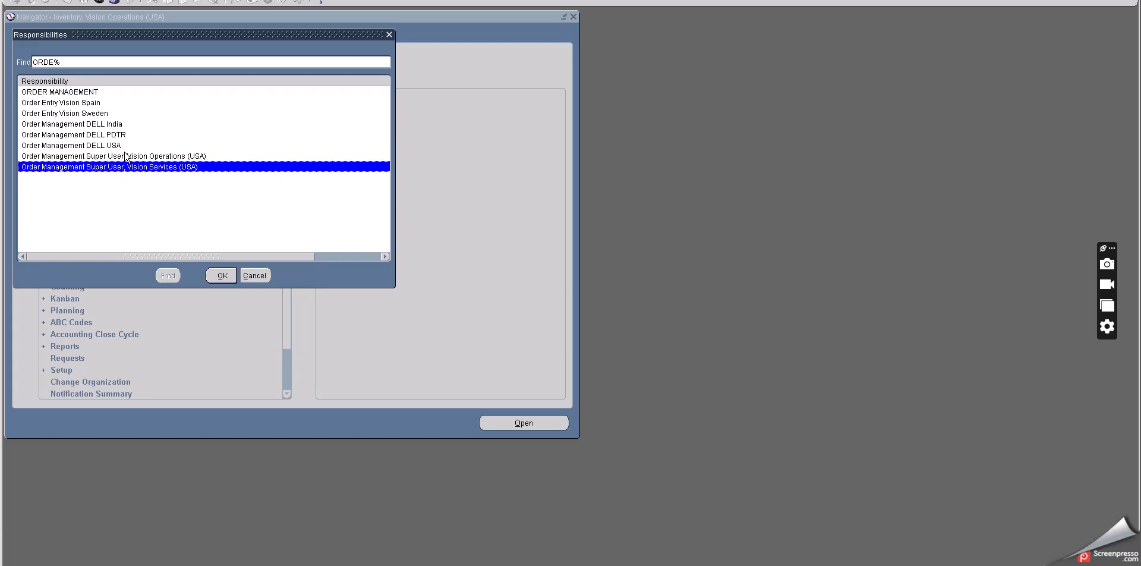
{"action": "left_click", "coordinate": [126, 156]}
{"action": "left_click", "coordinate": [230, 274]}
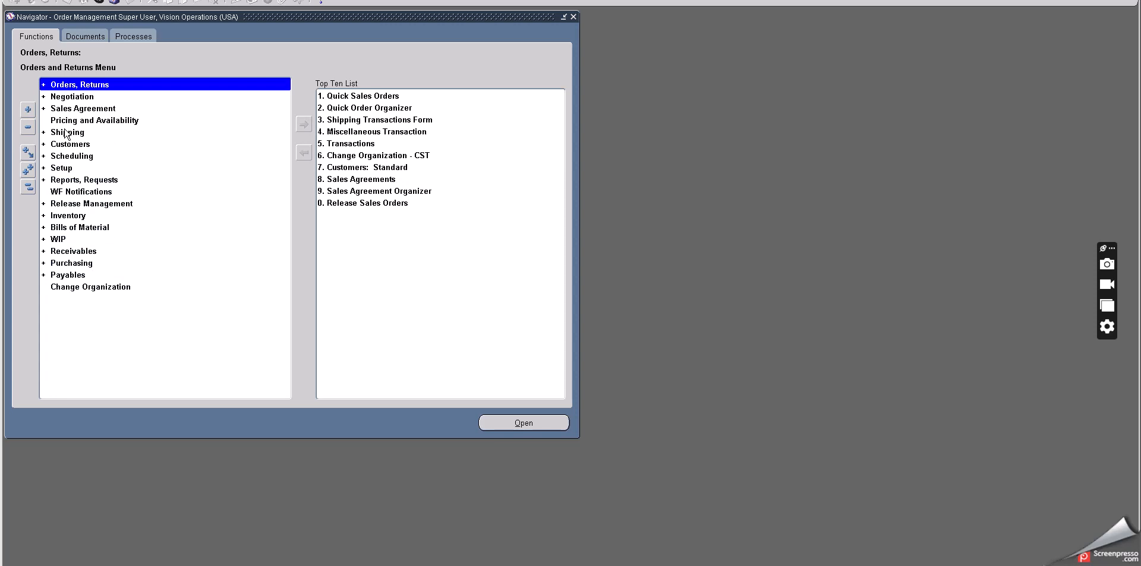
Open a new Sales Orders form from the Orders, Returns functions
{"action": "double_click", "coordinate": [71, 87]}
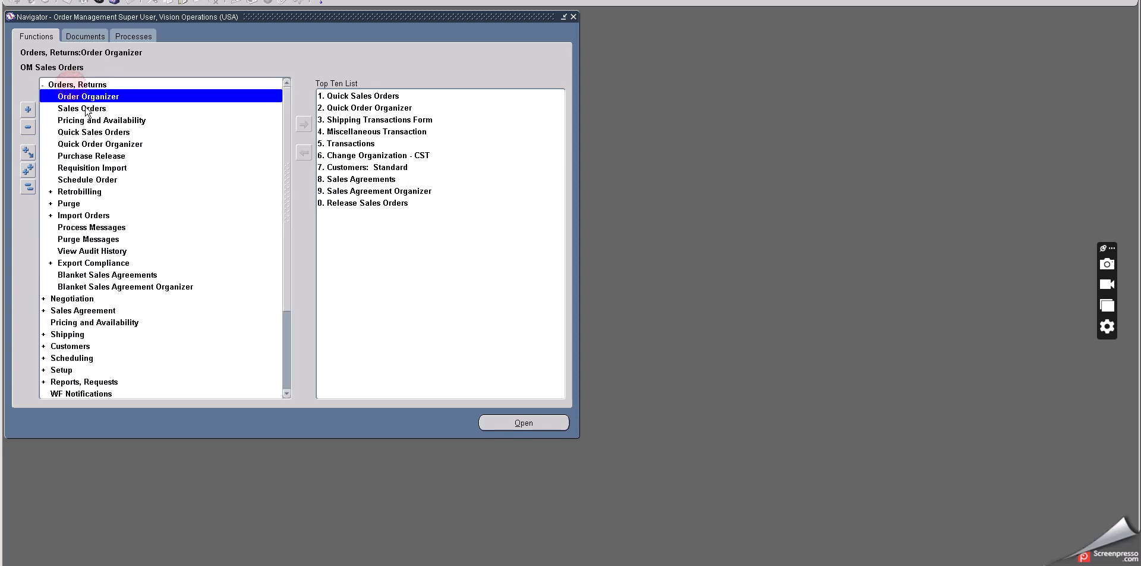
{"action": "left_click", "coordinate": [77, 109]}
{"action": "double_click", "coordinate": [77, 109]}
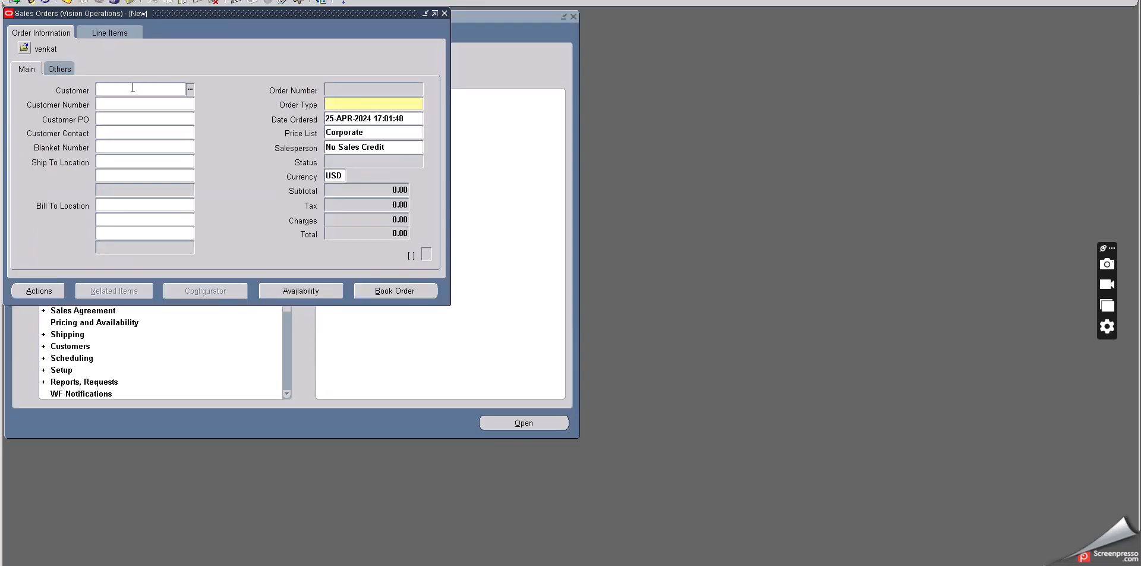
Set the order's customer to AT&T Universal Card and review the order type, price list and other header details
{"action": "left_click", "coordinate": [134, 90]}
{"action": "left_click", "coordinate": [162, 90]}
{"action": "type", "text": "A"}
{"action": "key", "text": "Tab"}
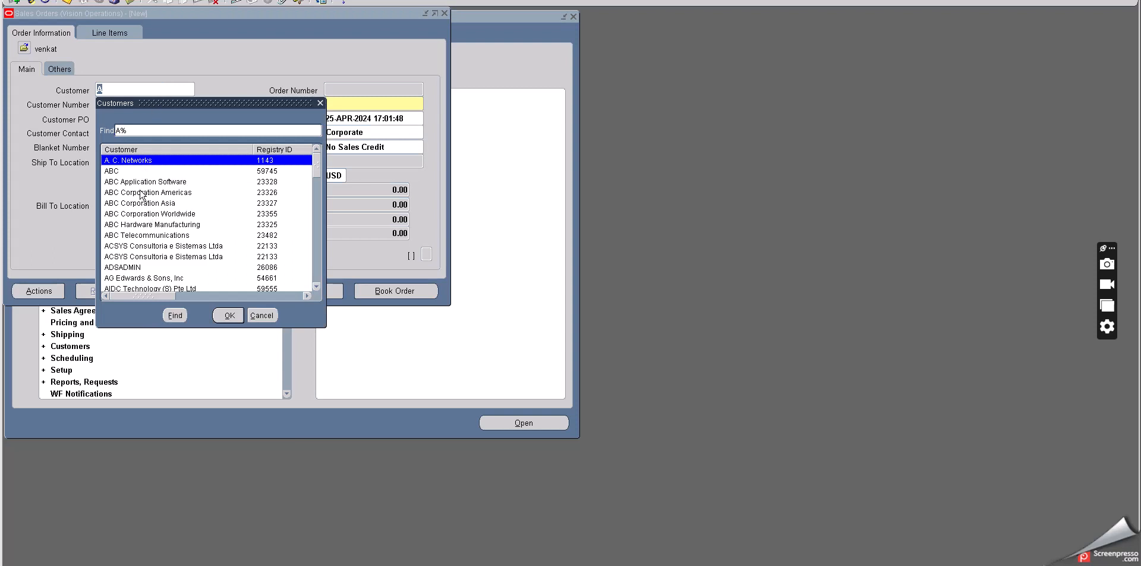
{"action": "scroll", "coordinate": [148, 247], "scroll_direction": "down", "scroll_amount": 1}
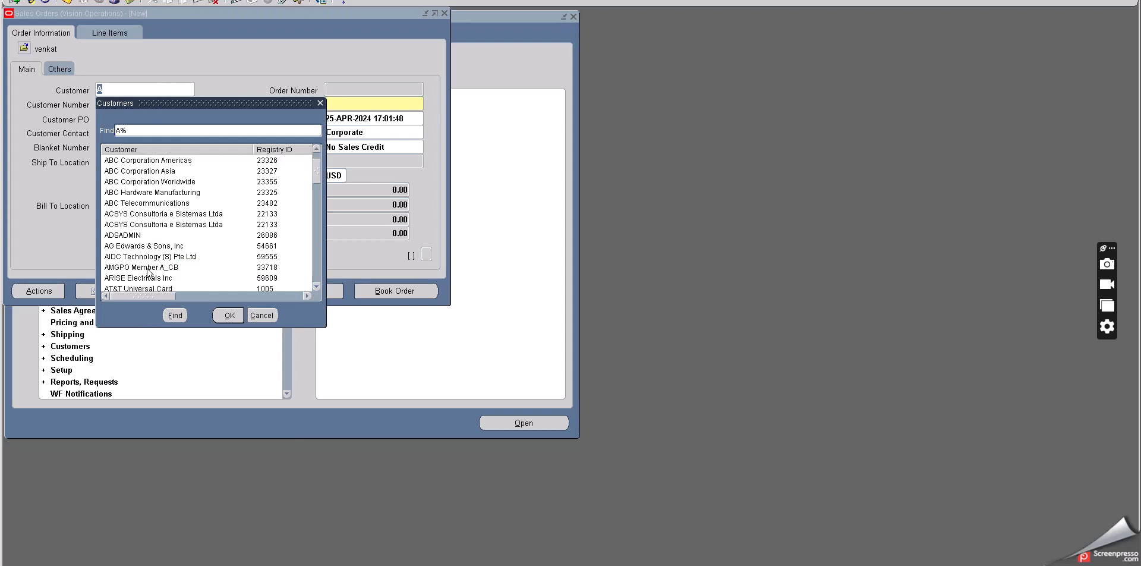
{"action": "scroll", "coordinate": [139, 279], "scroll_direction": "down", "scroll_amount": 1}
{"action": "left_click", "coordinate": [140, 256]}
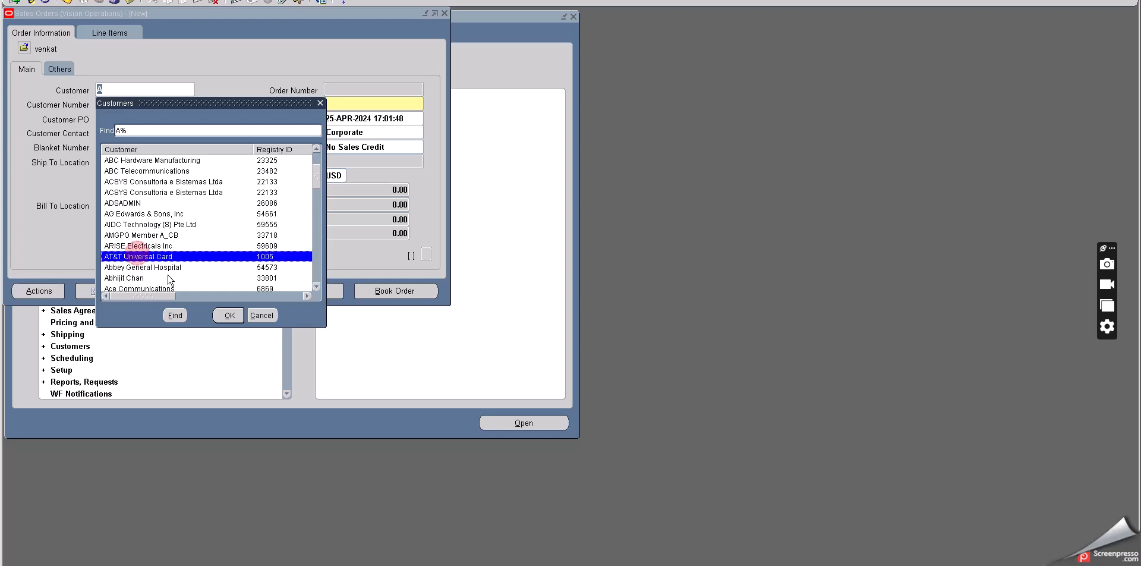
{"action": "left_click", "coordinate": [229, 315]}
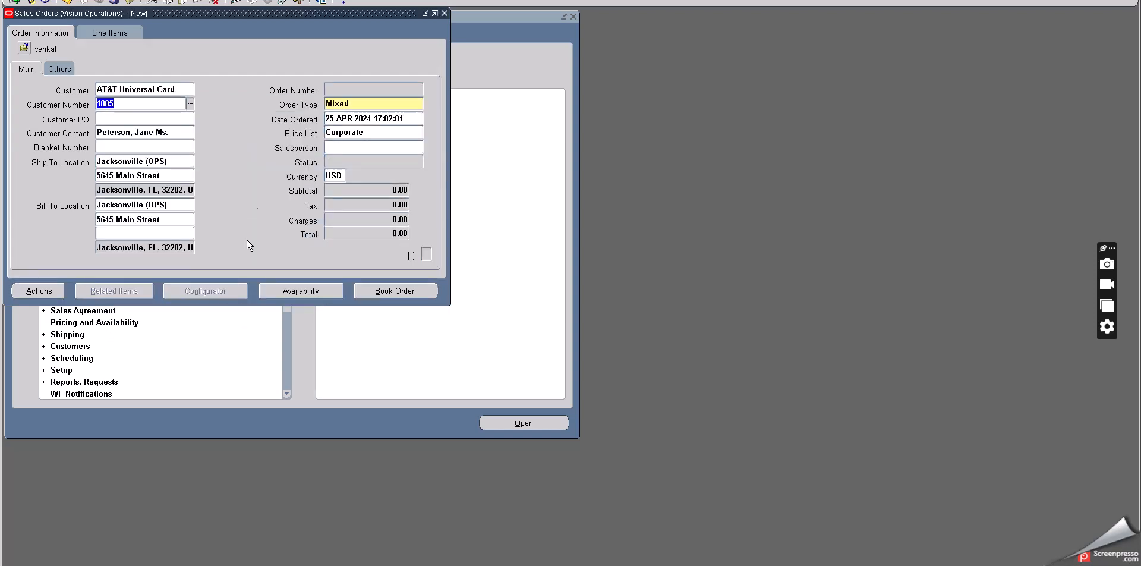
{"action": "left_click", "coordinate": [358, 105]}
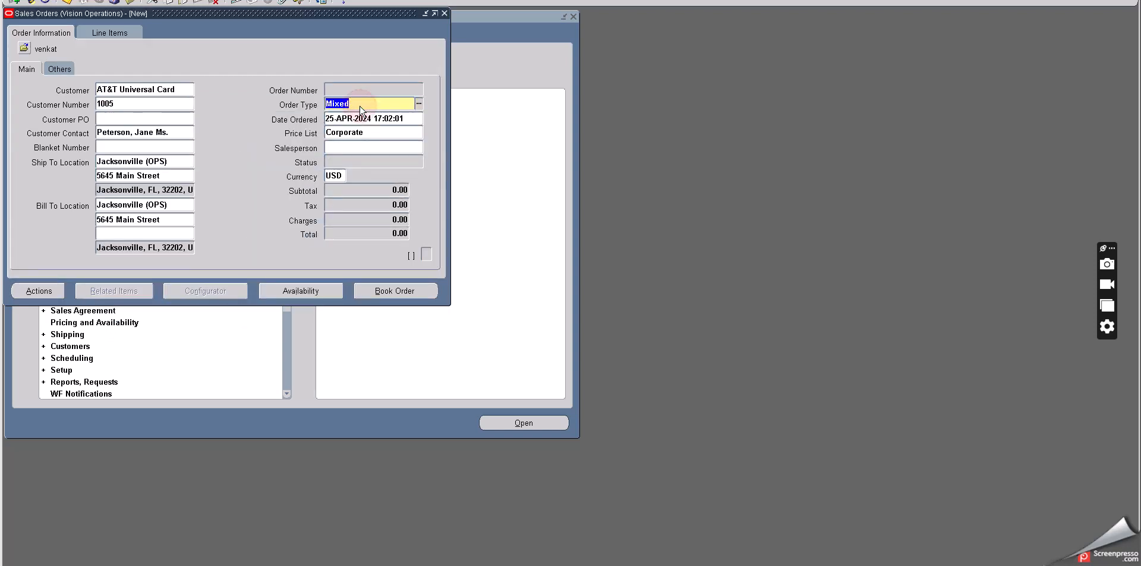
{"action": "left_click", "coordinate": [377, 135]}
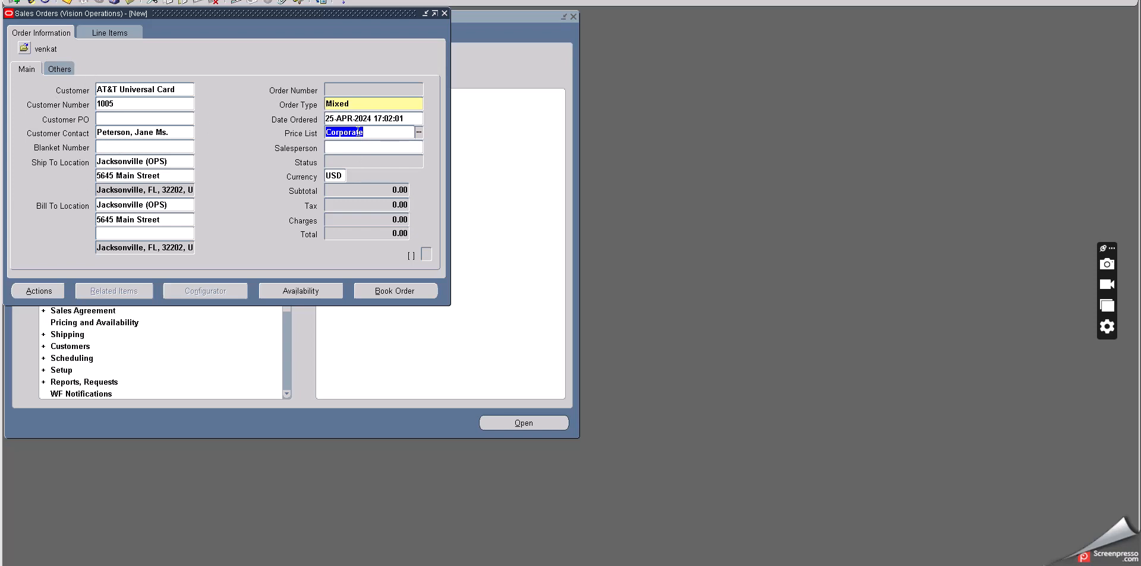
{"action": "left_click", "coordinate": [65, 70]}
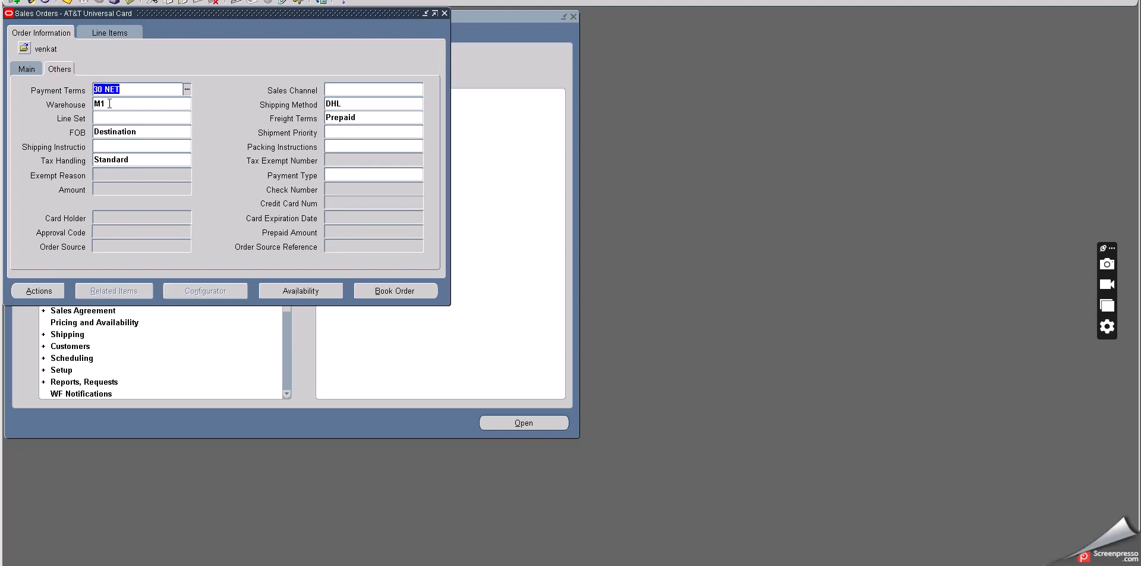
Add the item O2C TEST to the order's first line with a quantity of 1
{"action": "left_click", "coordinate": [103, 34]}
{"action": "left_click", "coordinate": [106, 113]}
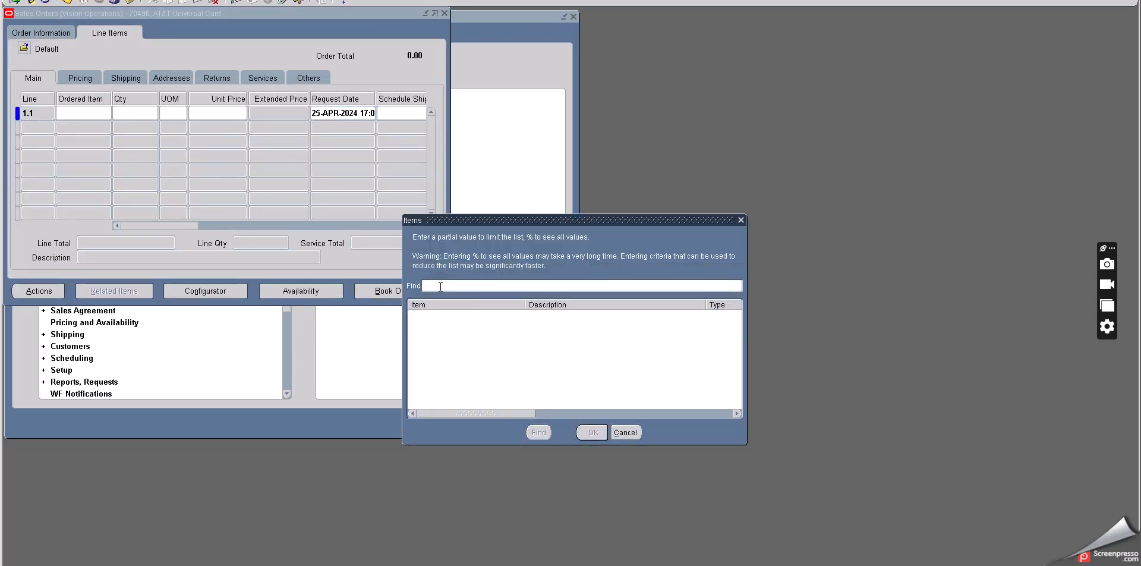
{"action": "type", "text": "O2C"}
{"action": "left_click", "coordinate": [540, 433]}
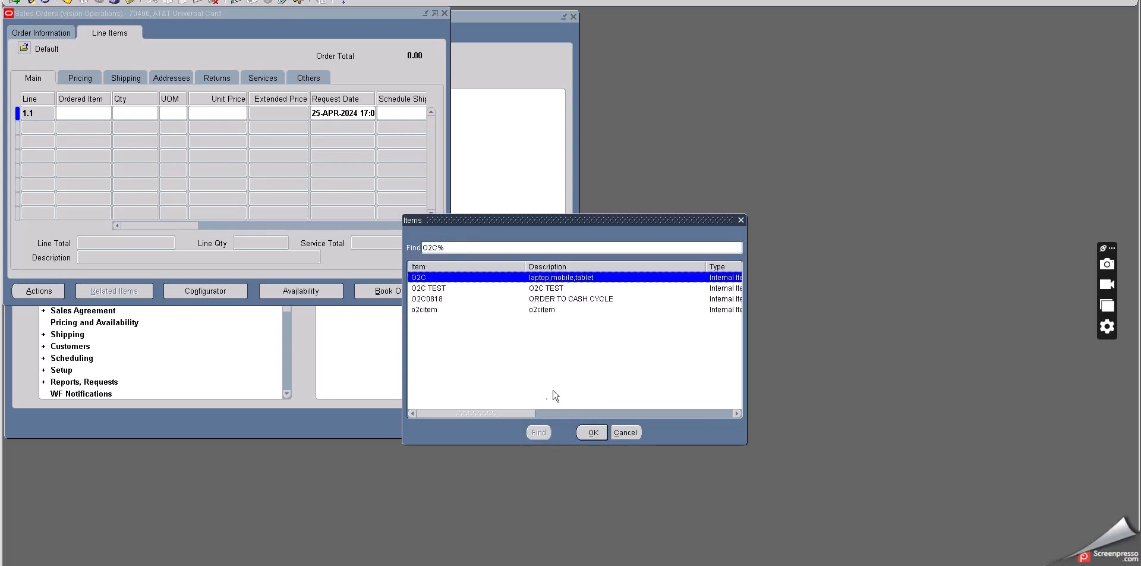
{"action": "left_click", "coordinate": [542, 289]}
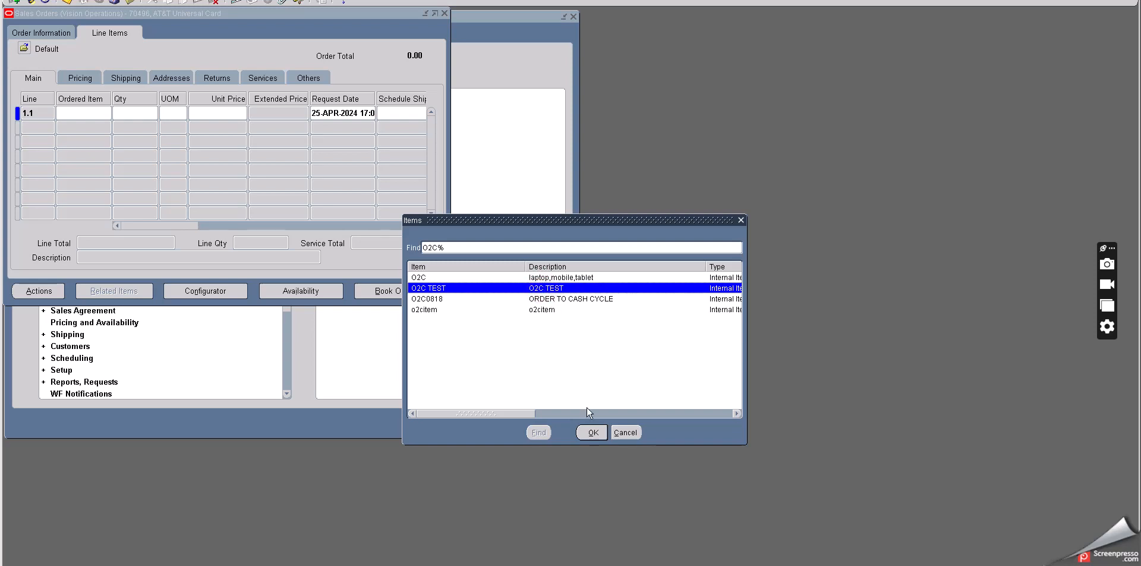
{"action": "left_click", "coordinate": [590, 434]}
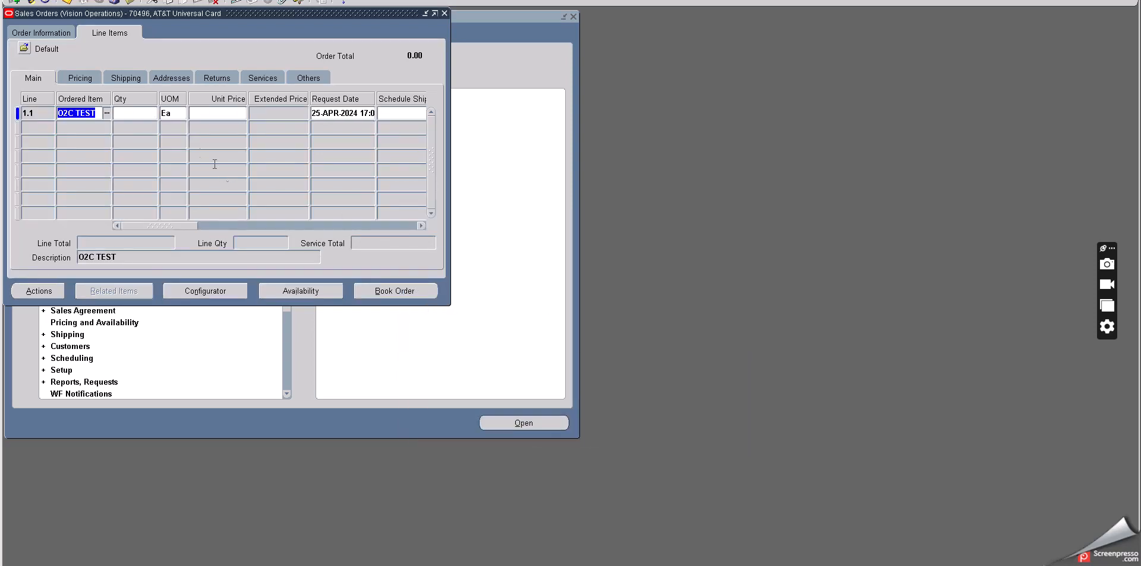
{"action": "left_click", "coordinate": [138, 117]}
{"action": "type", "text": "1"}
{"action": "key", "text": "Tab"}
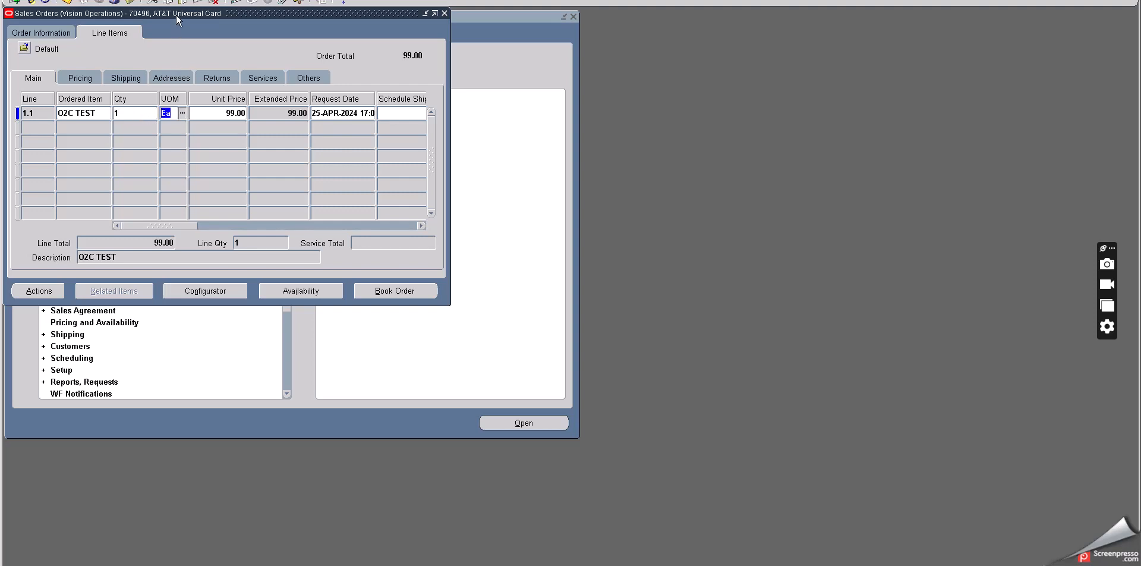
Check the availability of the O2C TEST line item, including its reservable quantity
{"action": "left_click_drag", "start_coordinate": [178, 13], "coordinate": [237, 148]}
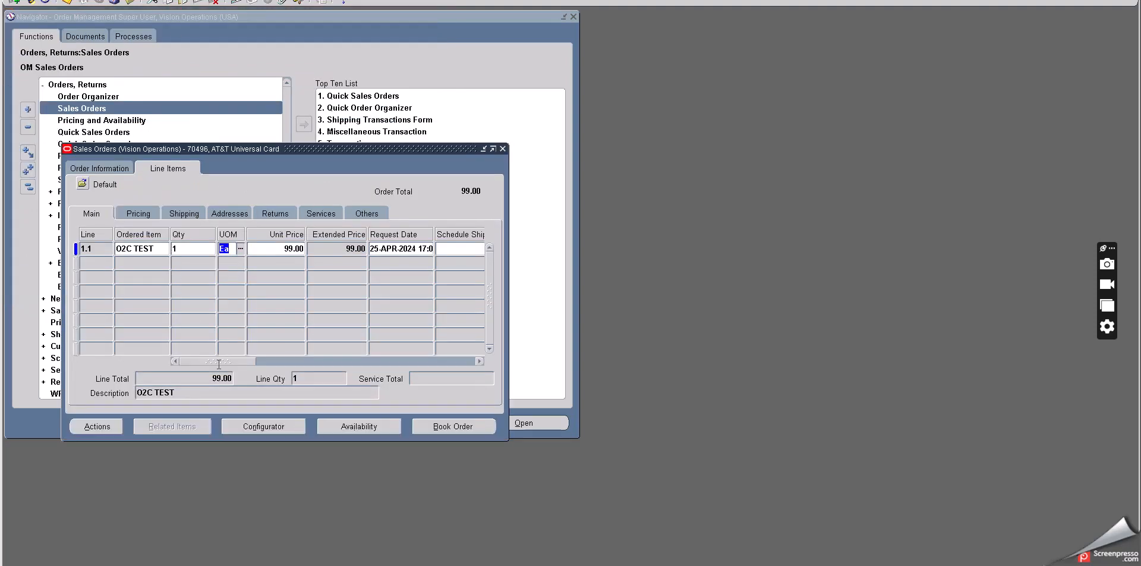
{"action": "left_click", "coordinate": [366, 426]}
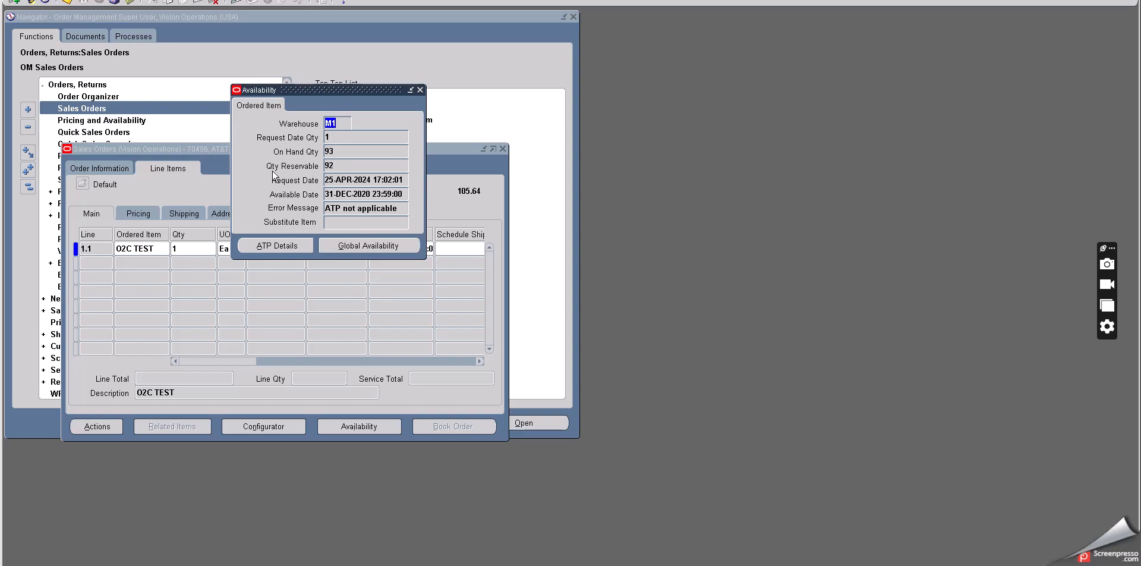
{"action": "left_click", "coordinate": [334, 166]}
{"action": "left_click", "coordinate": [420, 89]}
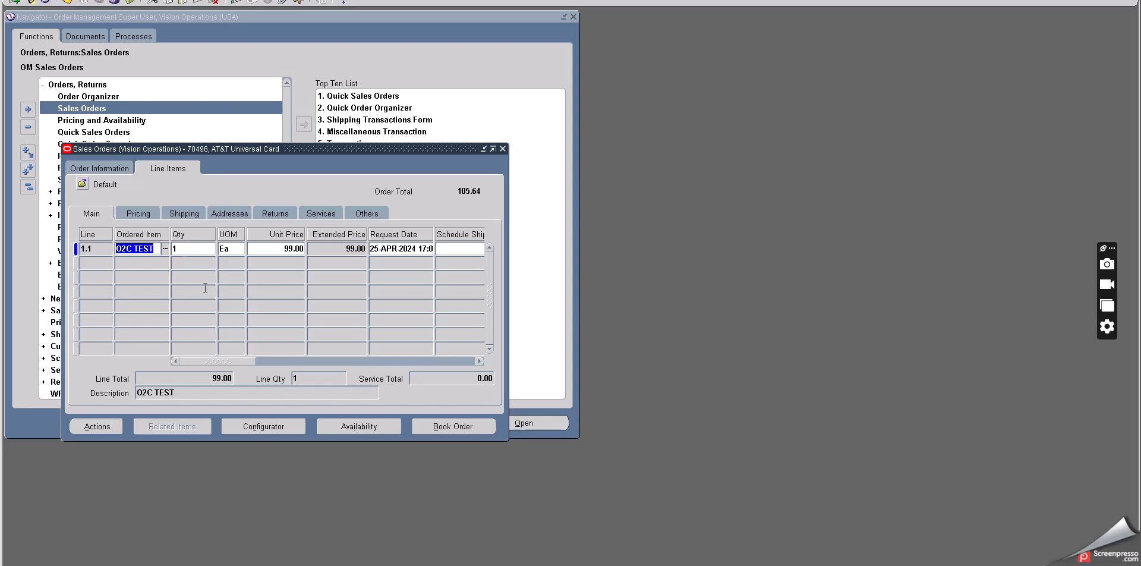
Examine the order line's schedule ship date, status and line type
{"action": "left_click_drag", "start_coordinate": [241, 362], "coordinate": [264, 362]}
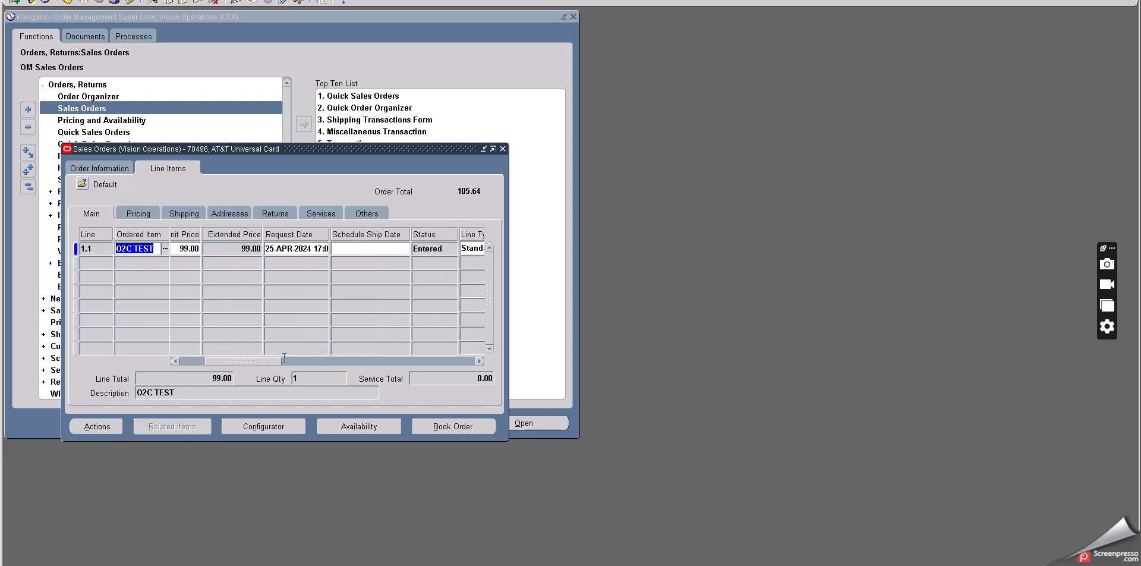
{"action": "left_click_drag", "start_coordinate": [266, 361], "coordinate": [241, 369]}
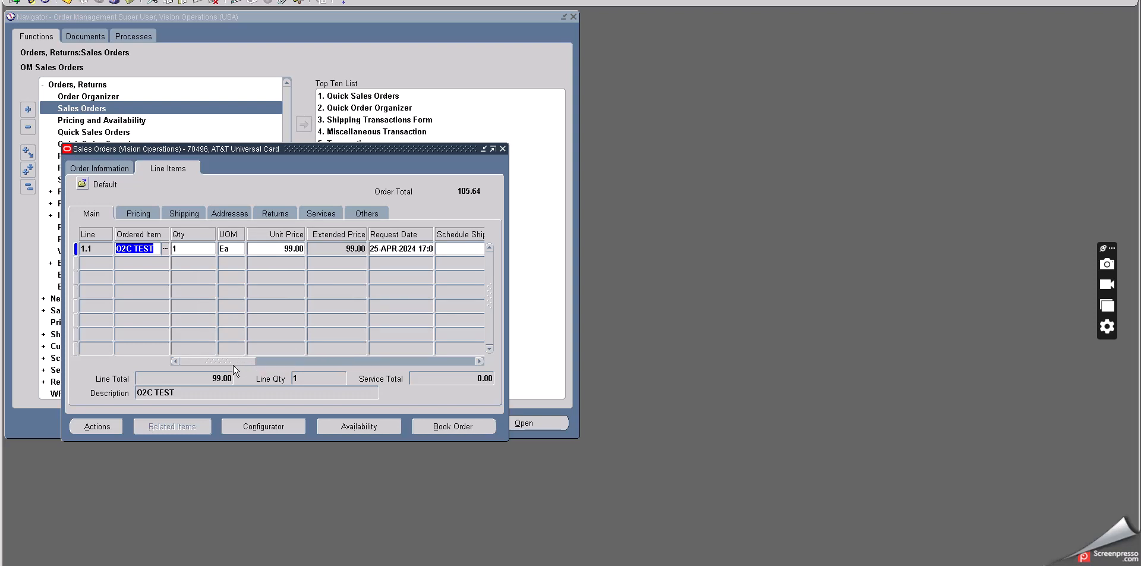
{"action": "left_click_drag", "start_coordinate": [233, 365], "coordinate": [302, 367]}
{"action": "left_click", "coordinate": [318, 250]}
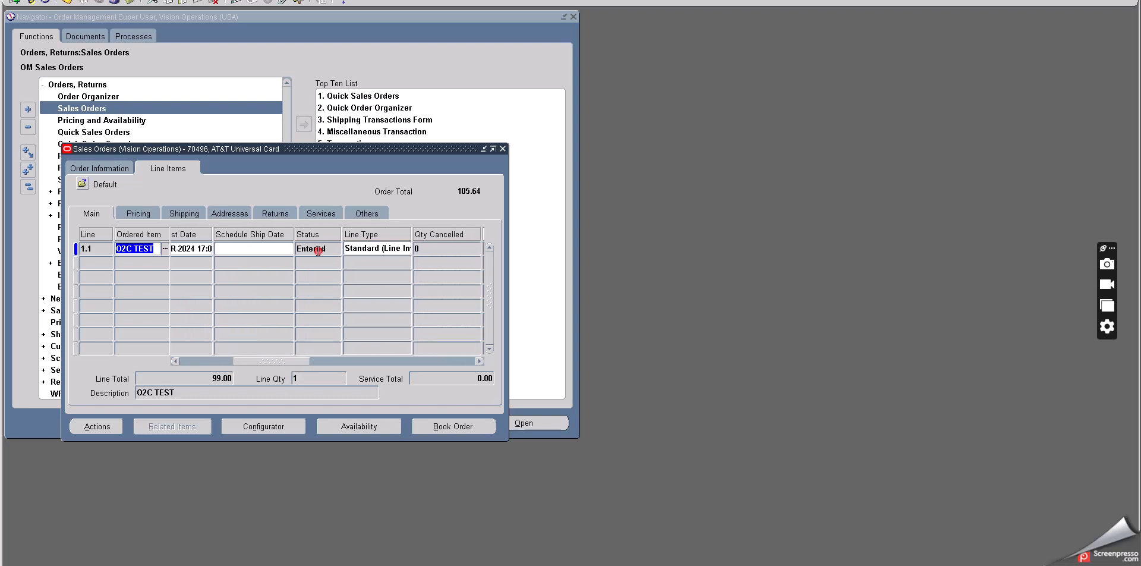
{"action": "left_click", "coordinate": [380, 248]}
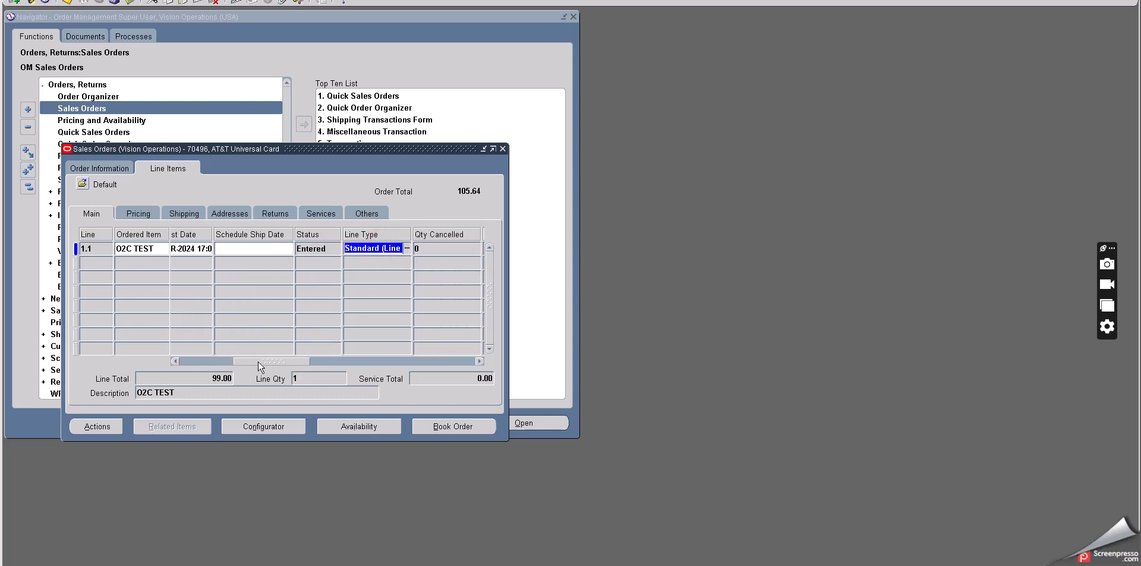
Examine the order line's salesrep, order source, source references and tax code
{"action": "left_click_drag", "start_coordinate": [258, 361], "coordinate": [369, 362]}
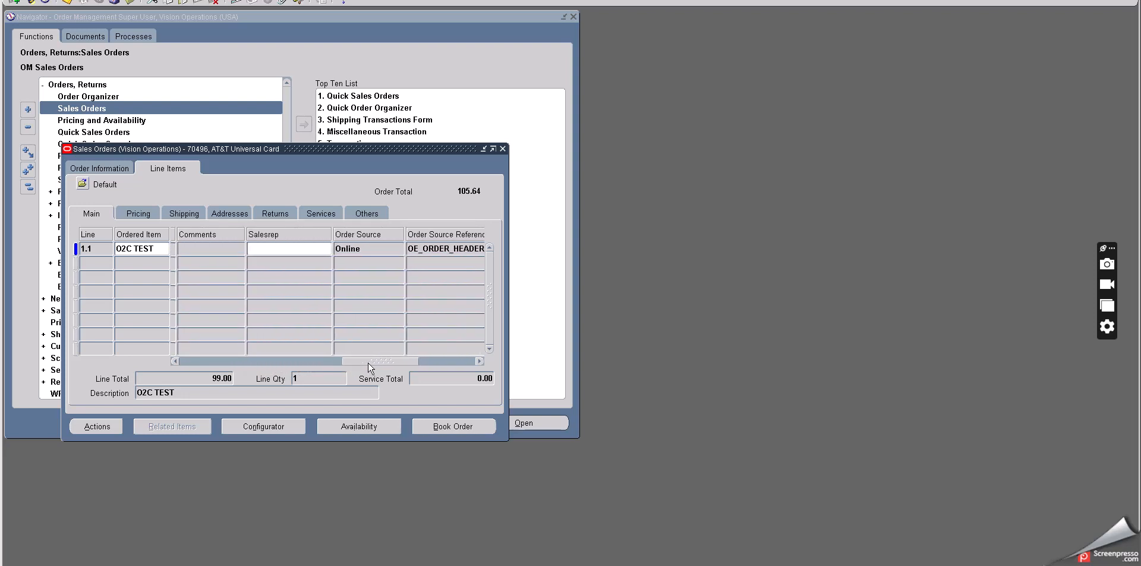
{"action": "double_click", "coordinate": [359, 247]}
{"action": "left_click_drag", "start_coordinate": [369, 362], "coordinate": [443, 364]}
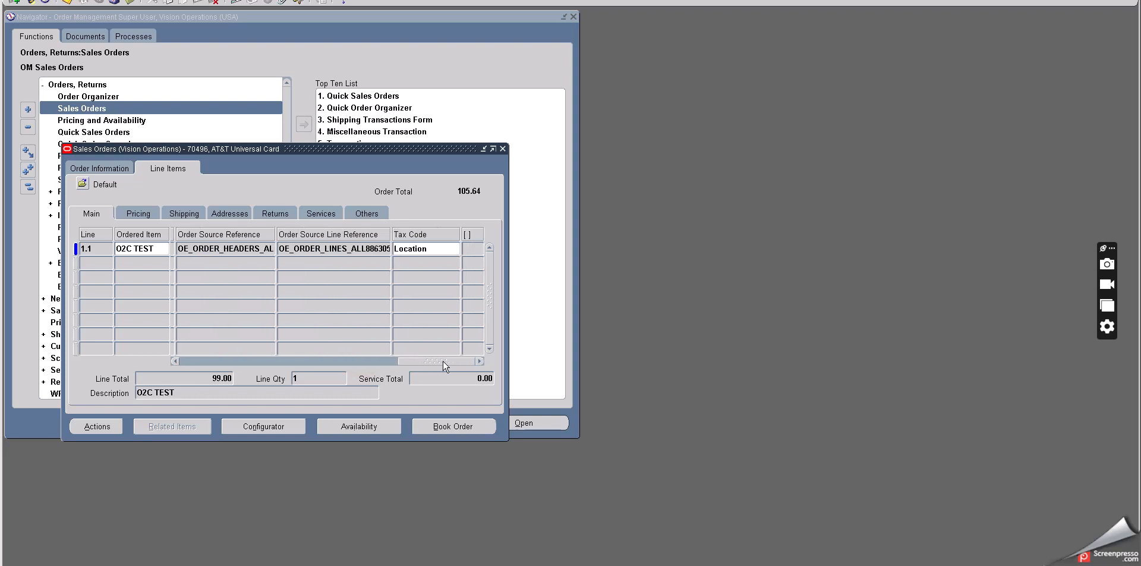
Review the order line's pricing details, including unit selling price, list price, extended price, price list, charges and tax amount
{"action": "left_click", "coordinate": [143, 214]}
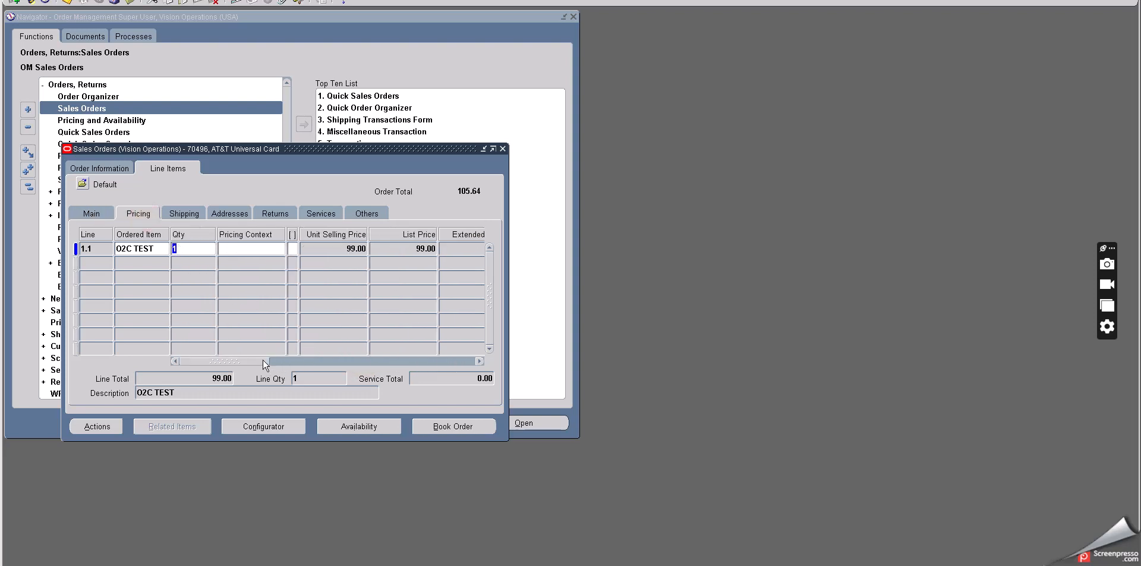
{"action": "mouse_move", "coordinate": [264, 359]}
{"action": "left_mouse_down"}
{"action": "mouse_move", "coordinate": [240, 359]}
{"action": "mouse_move", "coordinate": [302, 358]}
{"action": "mouse_move", "coordinate": [277, 358]}
{"action": "left_mouse_up"}
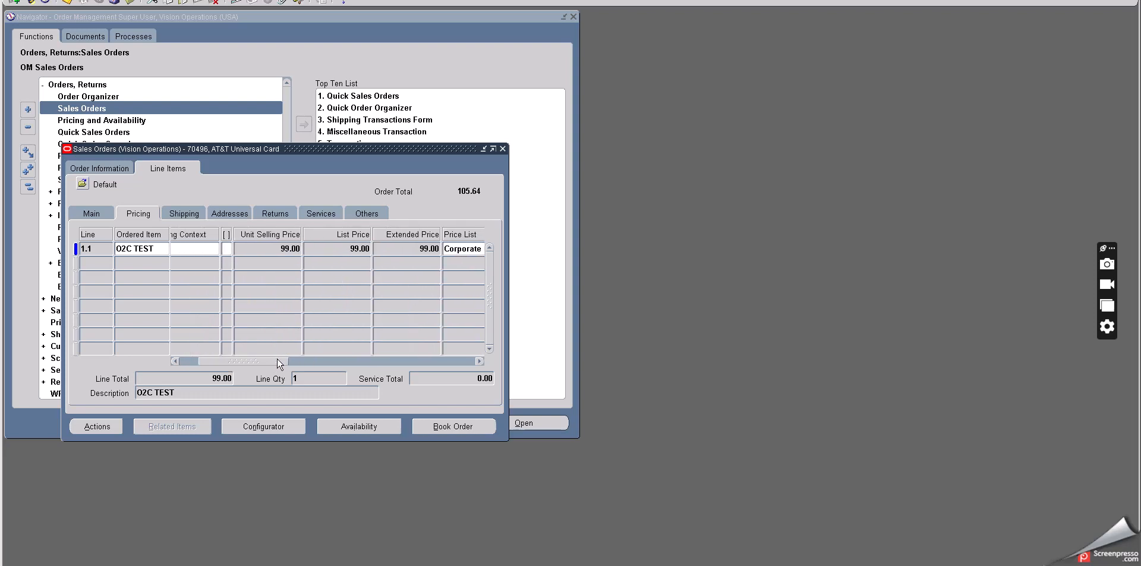
{"action": "double_click", "coordinate": [291, 249]}
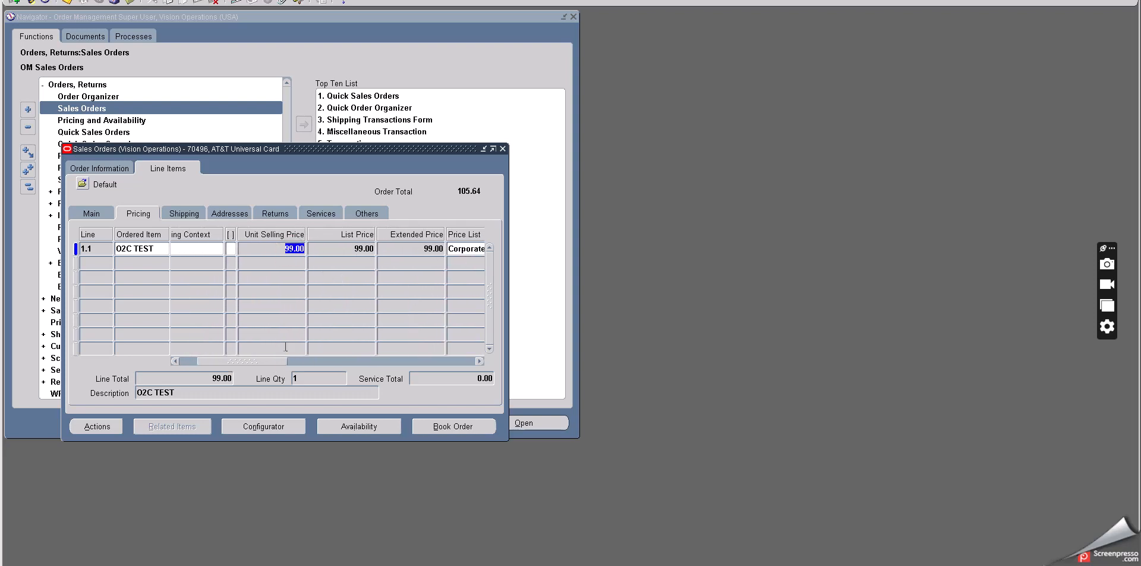
{"action": "left_click_drag", "start_coordinate": [265, 359], "coordinate": [312, 355]}
{"action": "left_click", "coordinate": [309, 250]}
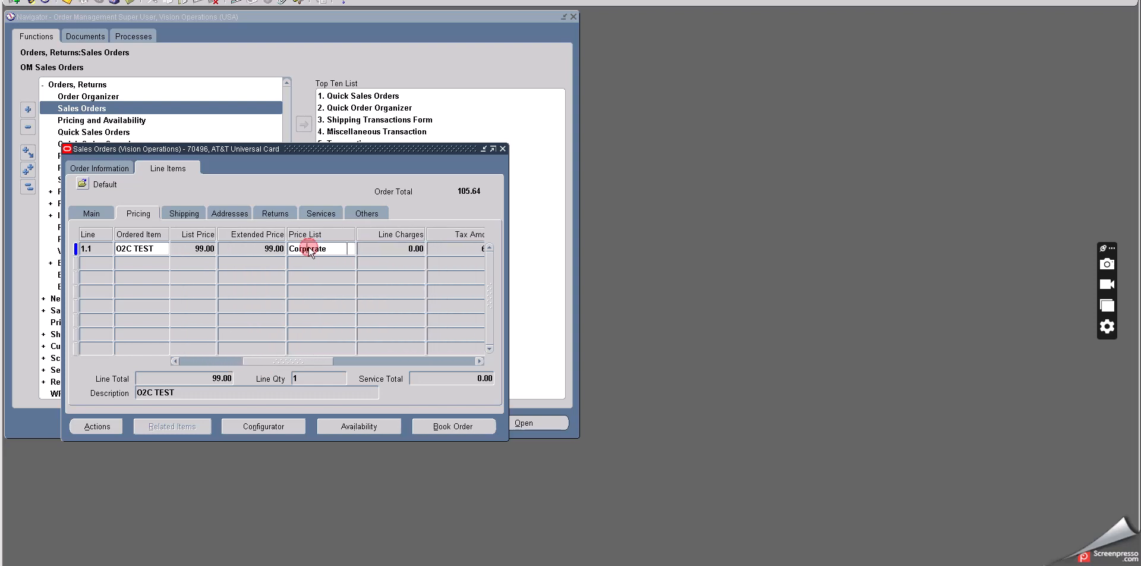
{"action": "double_click", "coordinate": [309, 250]}
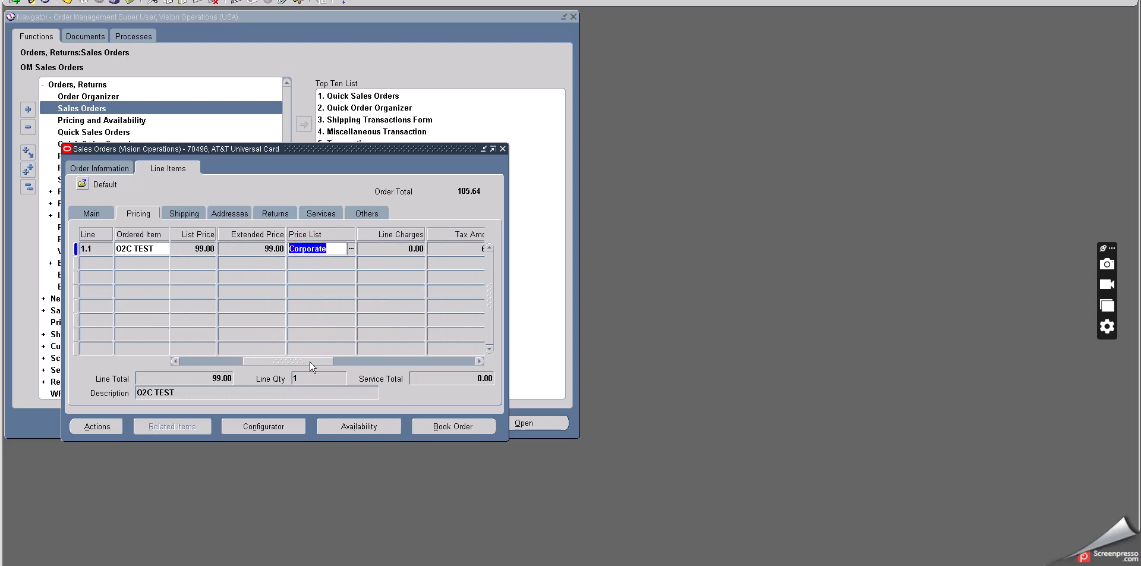
{"action": "left_click_drag", "start_coordinate": [312, 362], "coordinate": [391, 350]}
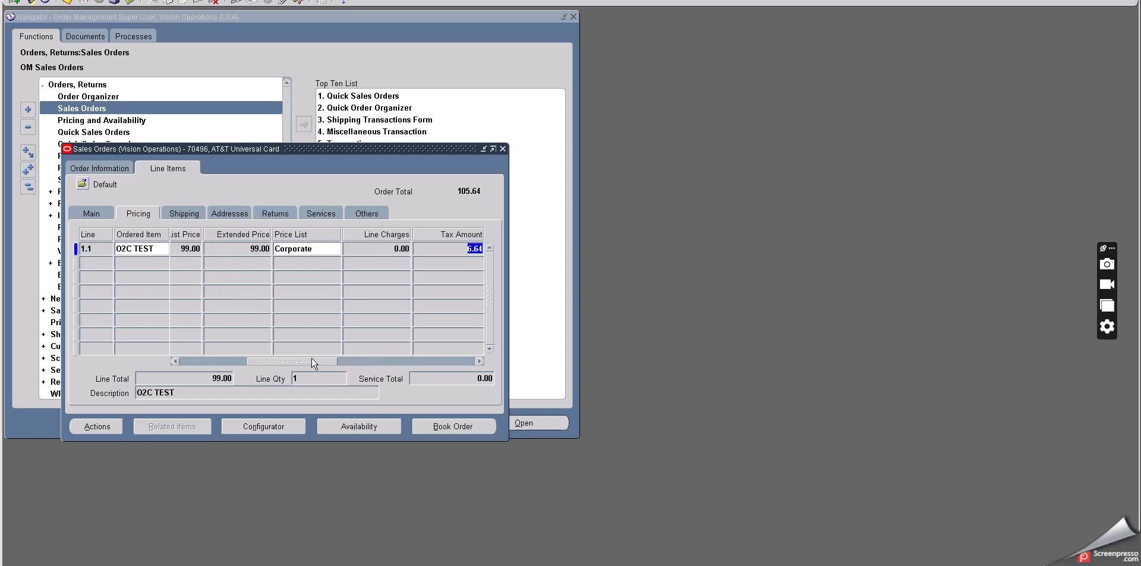
{"action": "left_click_drag", "start_coordinate": [308, 359], "coordinate": [204, 357]}
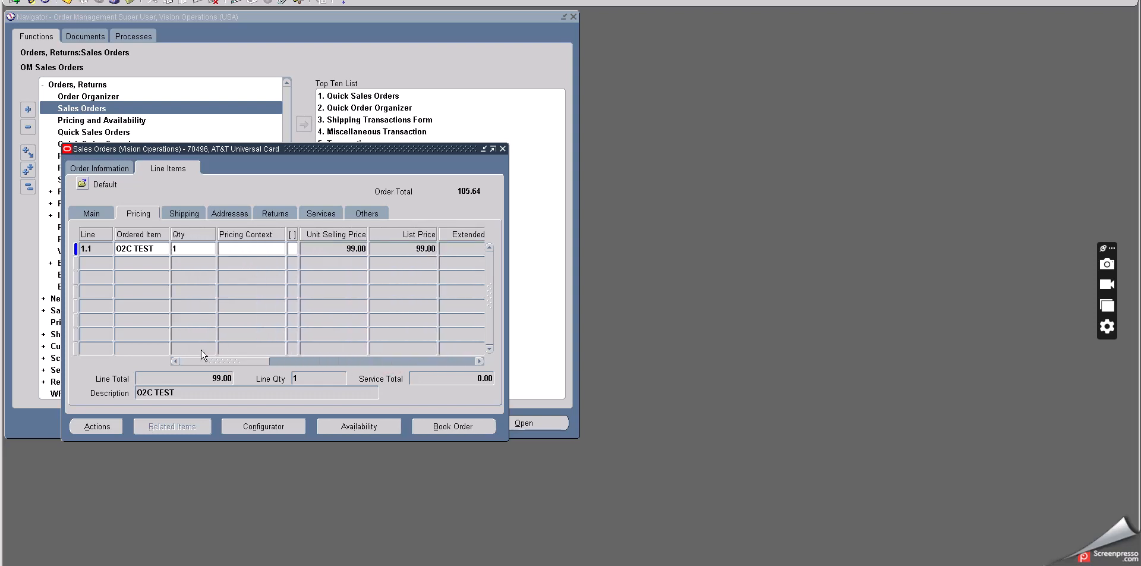
Review the order line's shipping details, including warehouse, source type, schedule dates and request date
{"action": "left_click", "coordinate": [182, 213]}
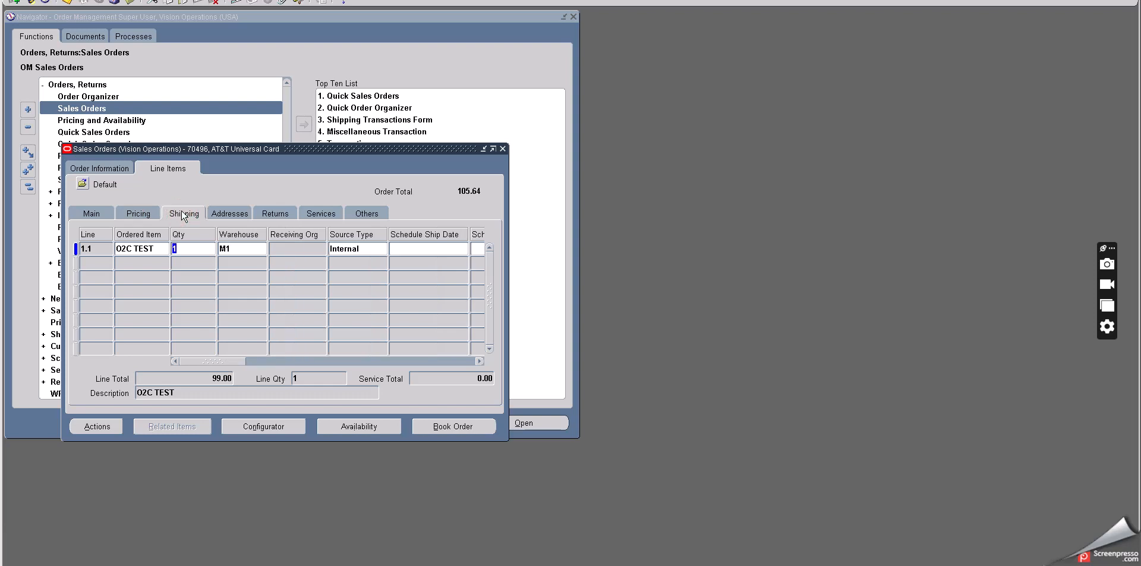
{"action": "left_click", "coordinate": [365, 248]}
{"action": "left_click_drag", "start_coordinate": [231, 361], "coordinate": [252, 361]}
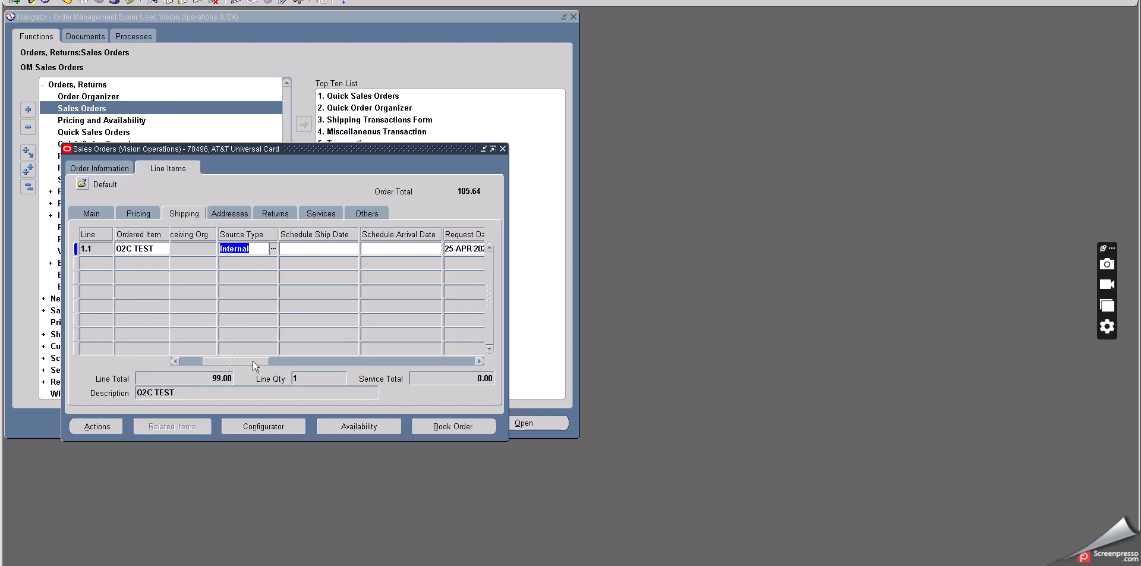
{"action": "left_click_drag", "start_coordinate": [252, 361], "coordinate": [130, 355]}
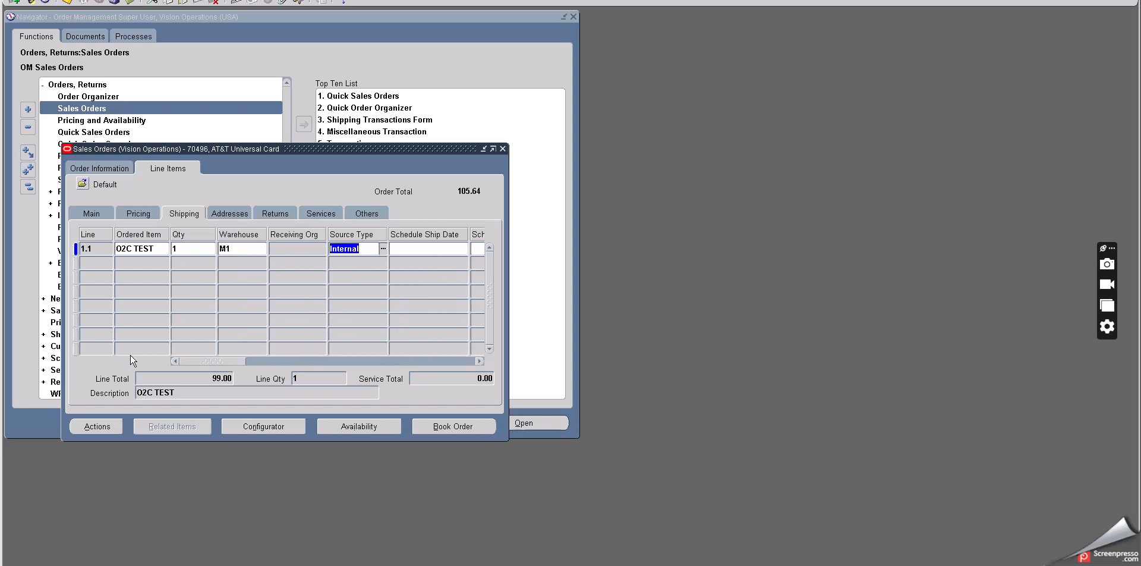
Return to the main line item details, book the sales order and acknowledge the booking note
{"action": "left_click", "coordinate": [92, 214]}
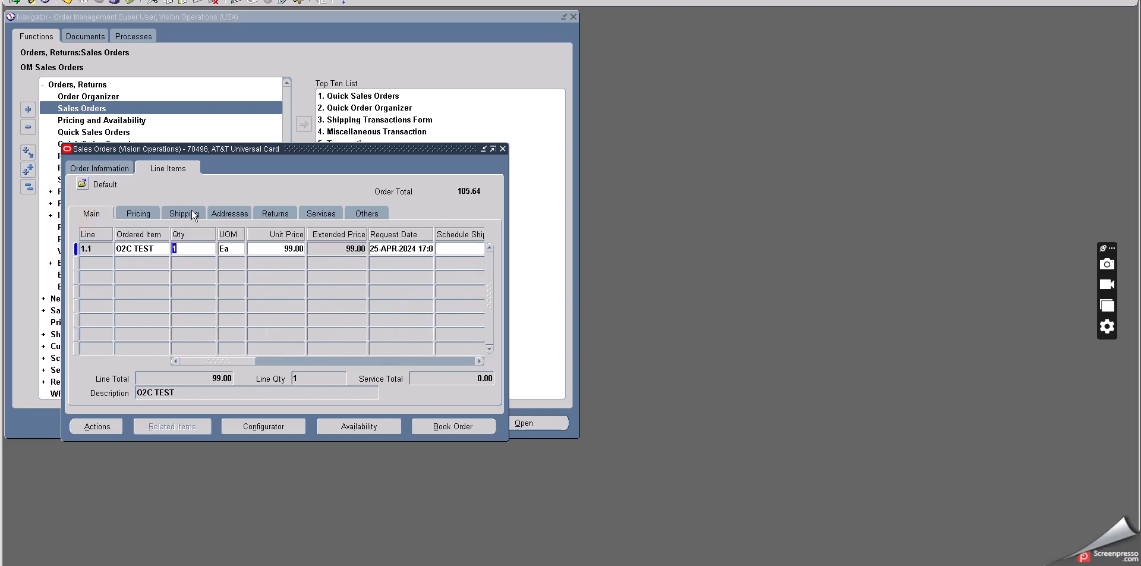
{"action": "left_click", "coordinate": [427, 427]}
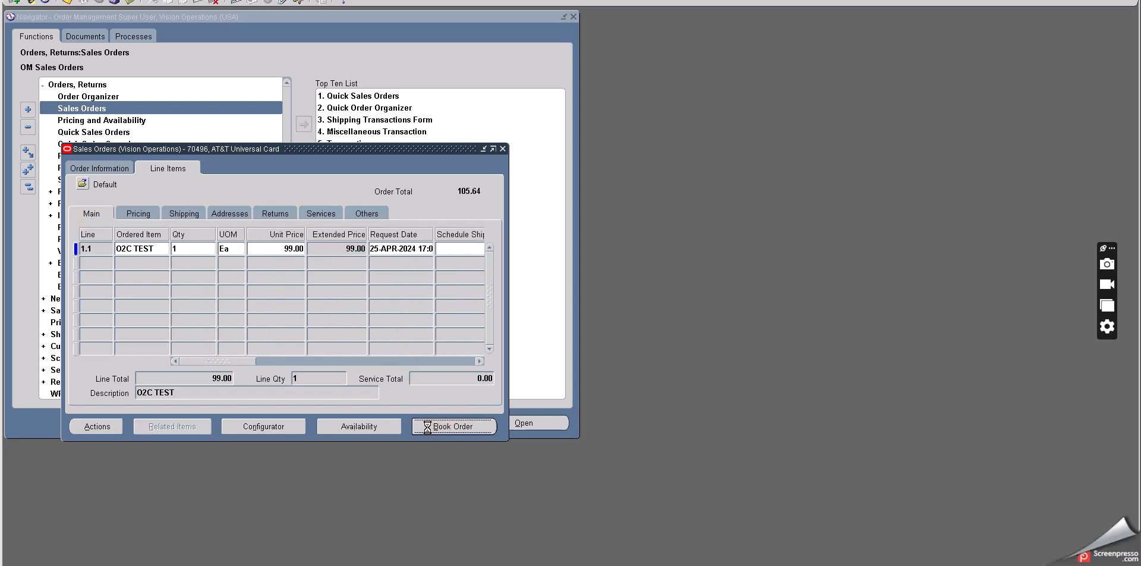
{"action": "left_click", "coordinate": [603, 310]}
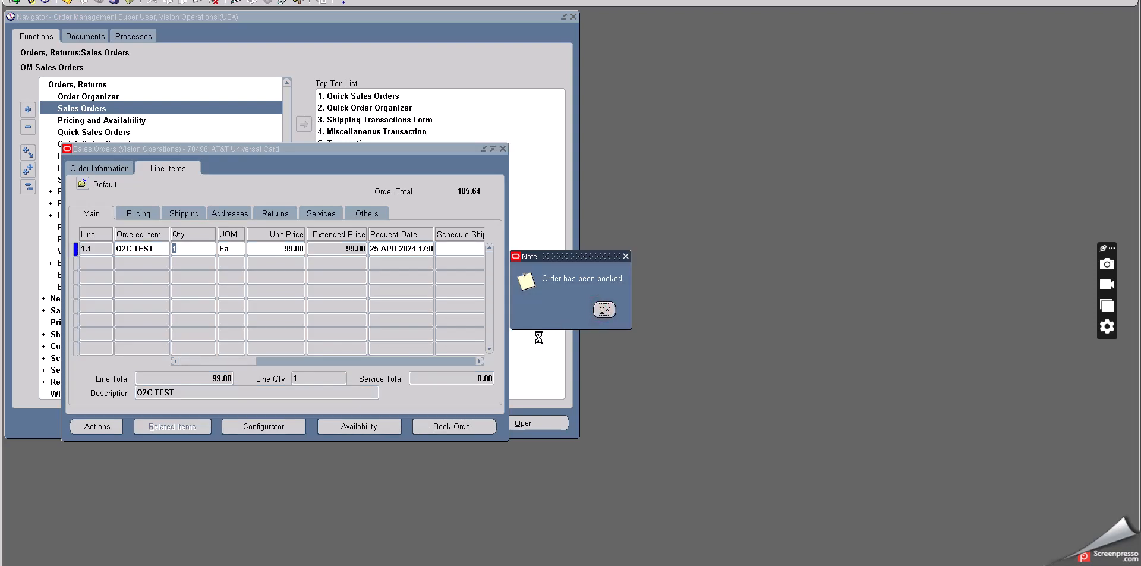
Copy the order number from the order header into the text notes beside "Enter the Sales Order"
{"action": "left_click", "coordinate": [425, 225]}
{"action": "key", "text": "ctrl+c"}
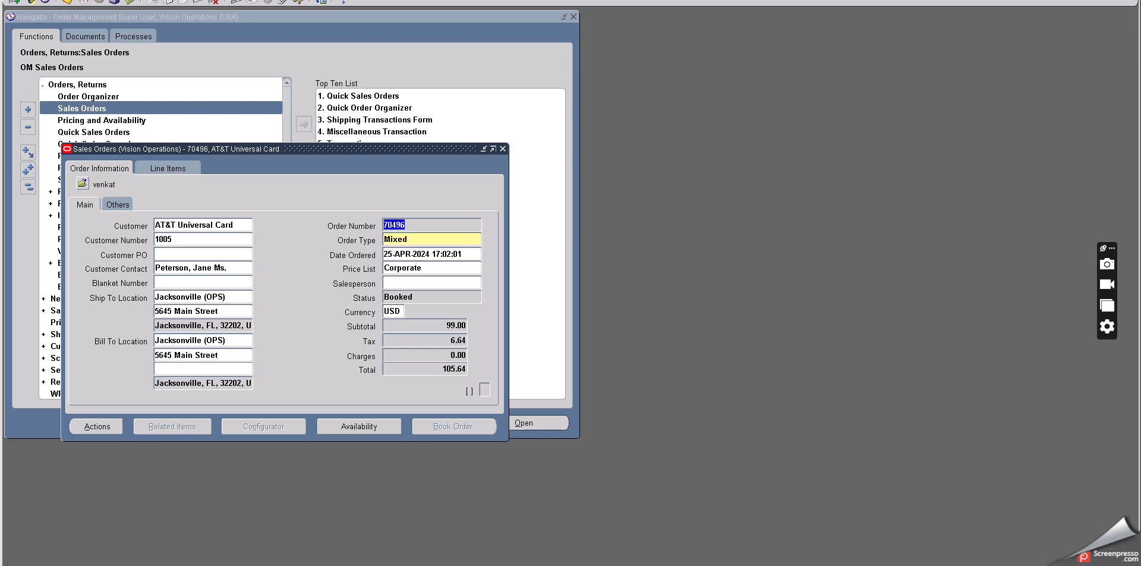
{"action": "key", "text": "alt+Tab"}
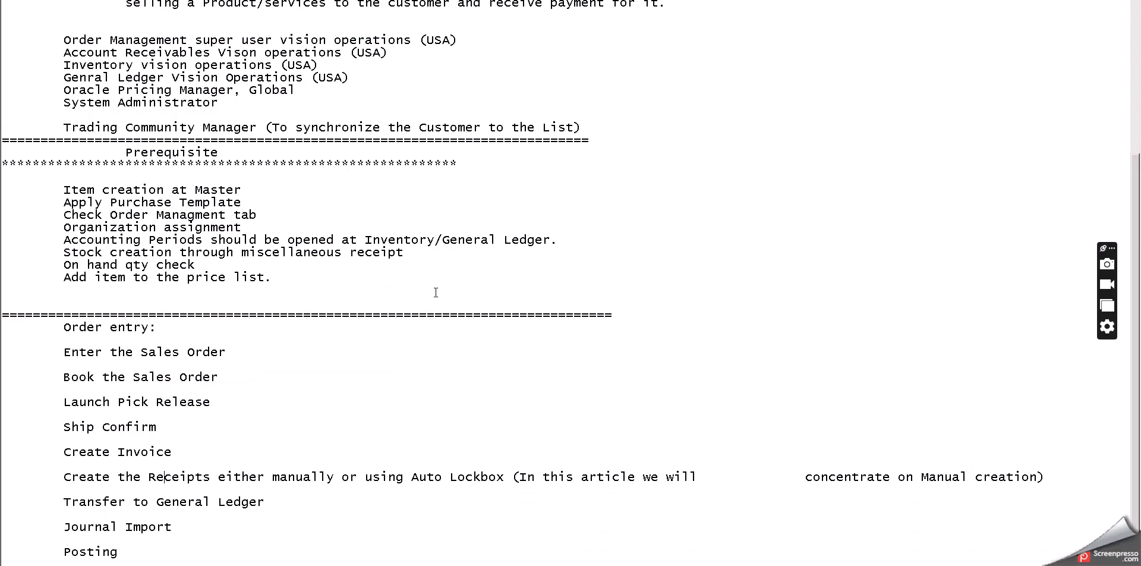
{"action": "left_click", "coordinate": [271, 350]}
{"action": "key", "text": "ctrl+v"}
{"action": "key", "text": "Return"}
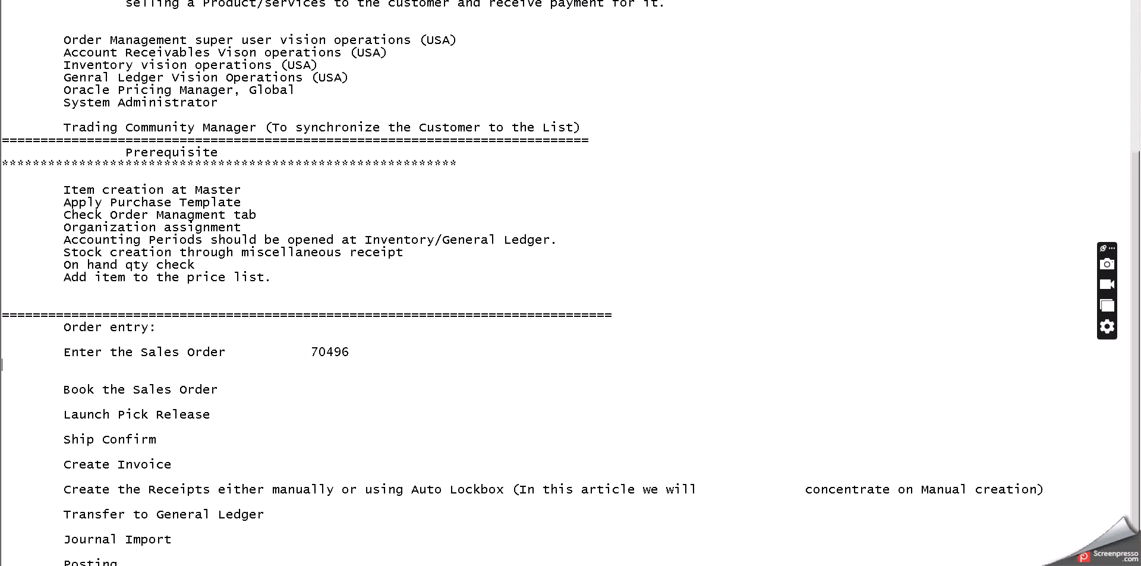
Add the note "{hEADER STATUS : bOOKED" after the order number, and "Line Stats : Entered==>AWAITING SHIPPING}" on the line below
{"action": "left_click", "coordinate": [360, 353]}
{"action": "type", "text": "{hEADER STATUS"}
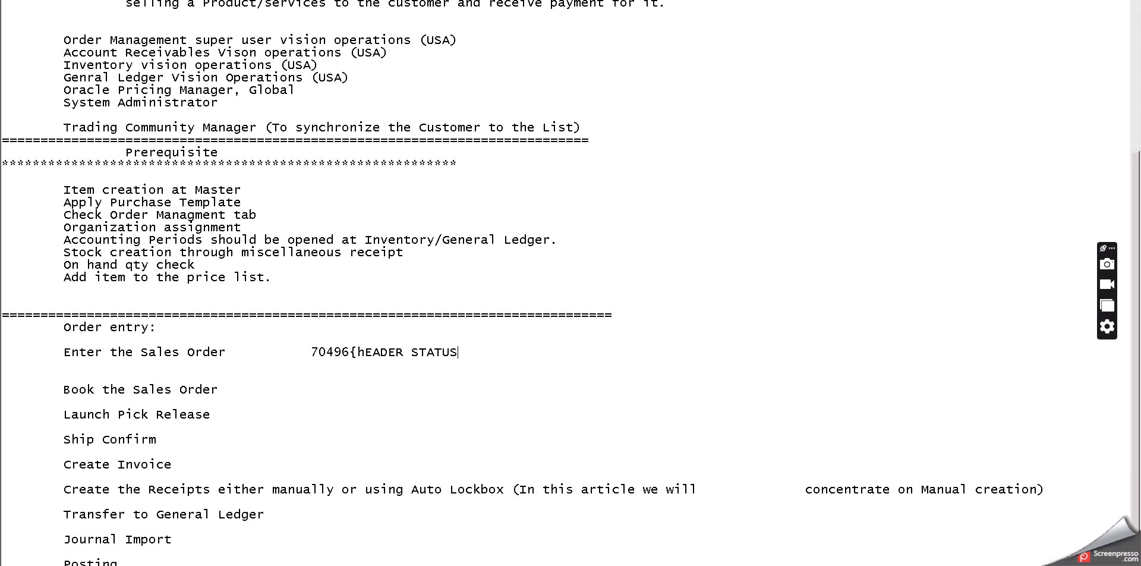
{"action": "type", "text": " : bOOKED"}
{"action": "key", "text": "Return"}
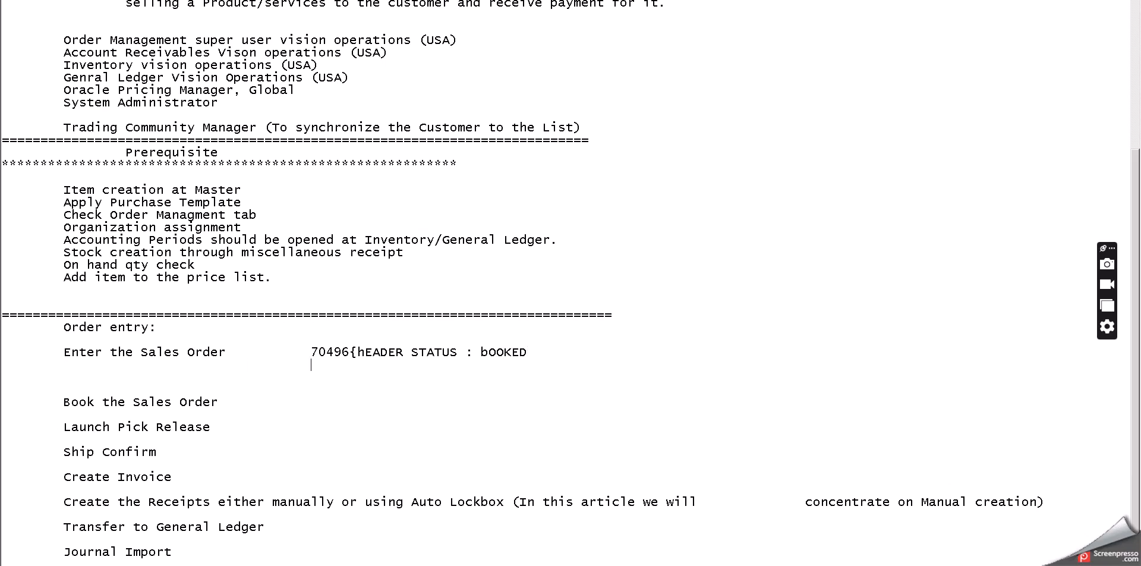
{"action": "key", "text": "Tab"}
{"action": "type", "text": "Line Stats : Entered"}
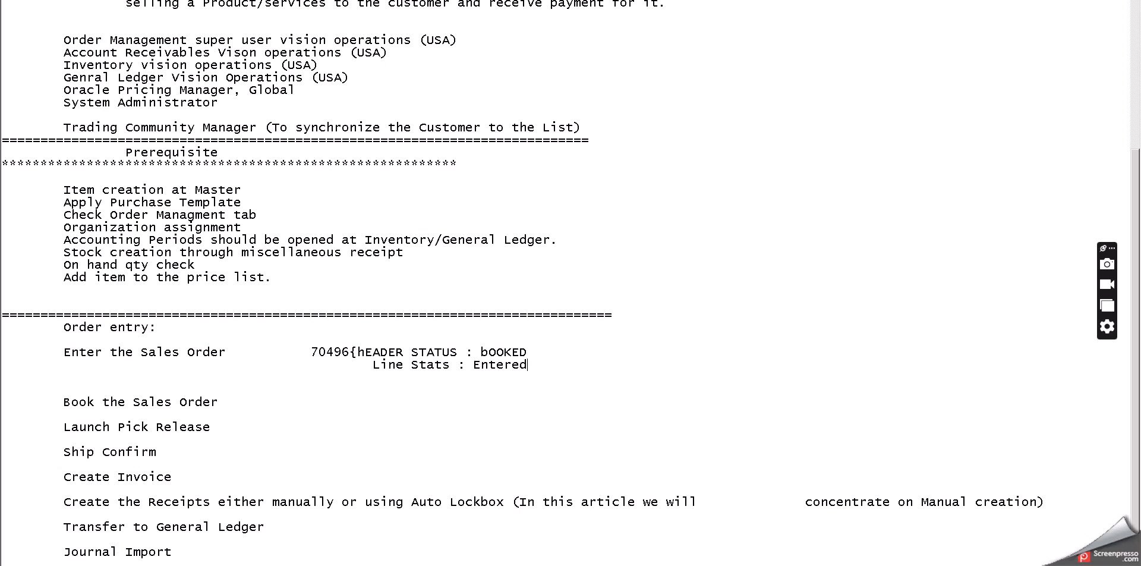
{"action": "type", "text": "==>AWAITING SHIPP"}
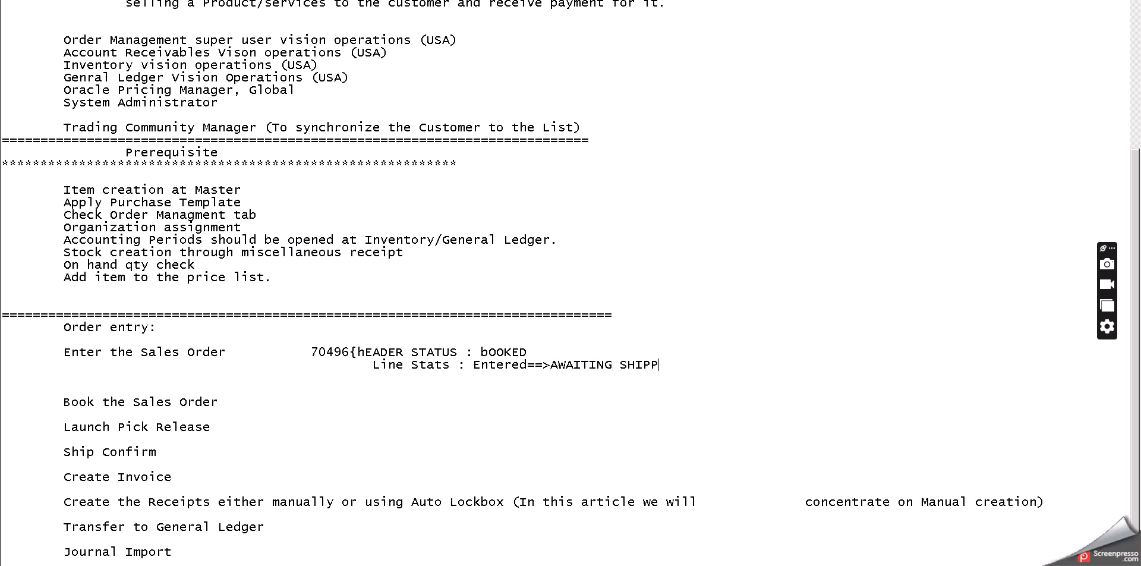
{"action": "type", "text": "ING}"}
Switch to the Sales Orders form, check the booked order's header status and line details, and return to the notes
{"action": "key", "text": "alt+Tab"}
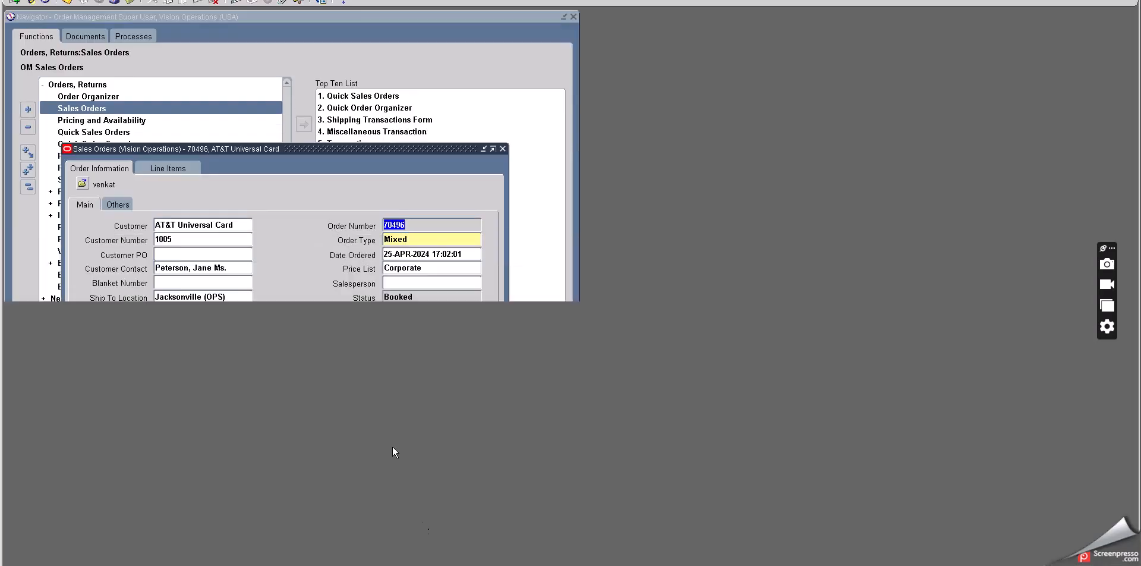
{"action": "left_click", "coordinate": [399, 299]}
{"action": "double_click", "coordinate": [399, 298]}
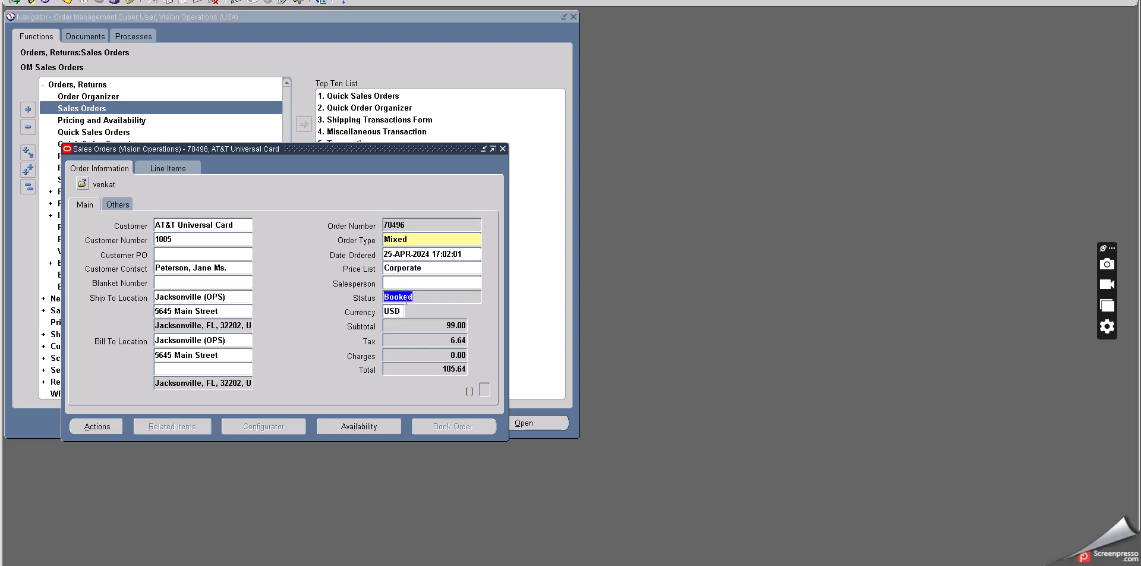
{"action": "left_click", "coordinate": [157, 169]}
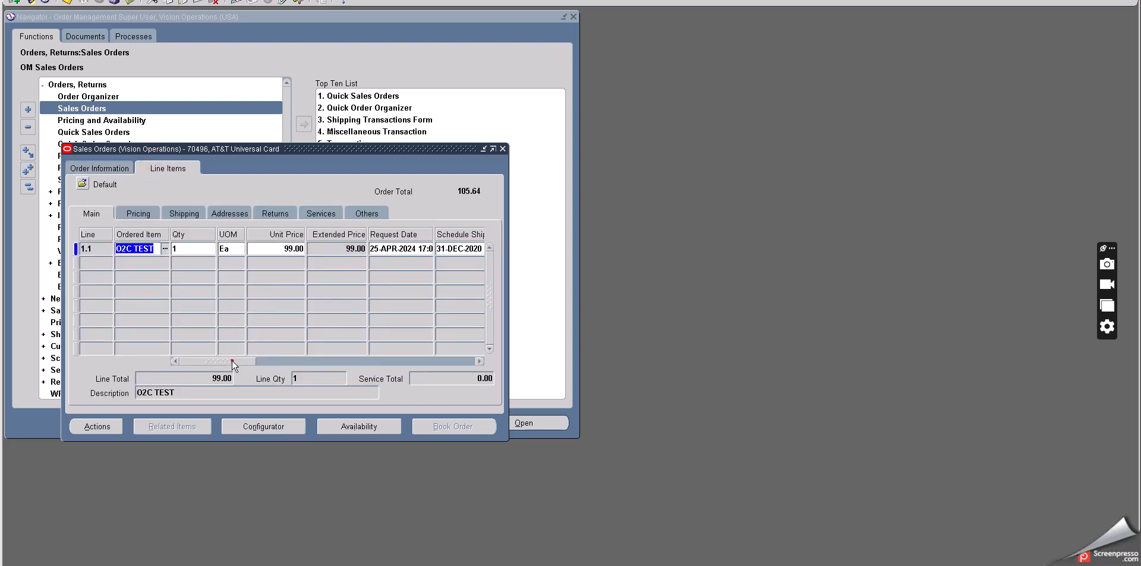
{"action": "left_click_drag", "start_coordinate": [231, 360], "coordinate": [187, 362]}
{"action": "left_click", "coordinate": [105, 169]}
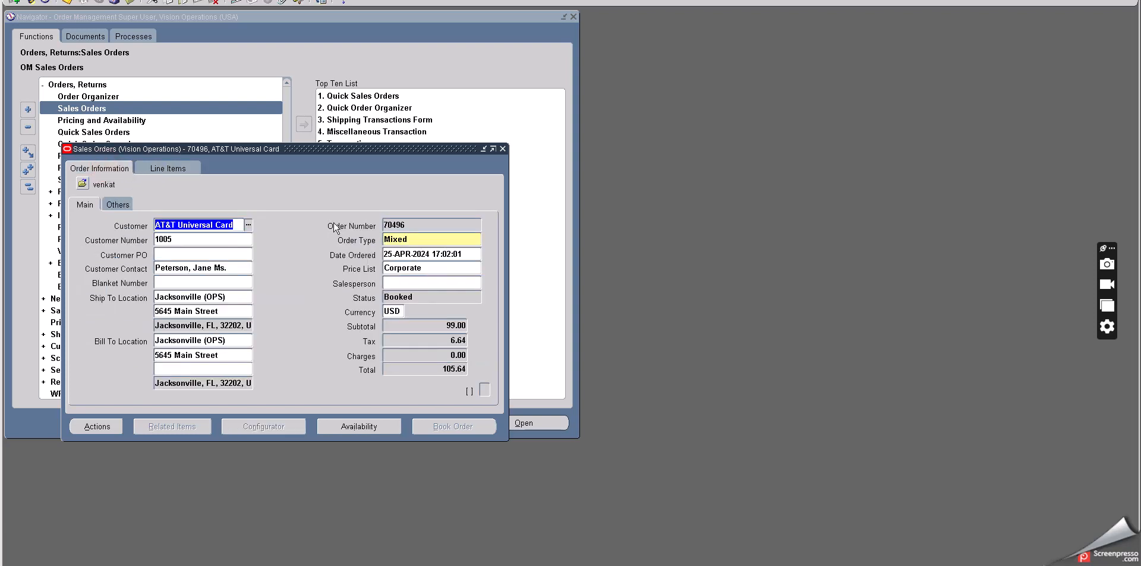
{"action": "left_click", "coordinate": [423, 224]}
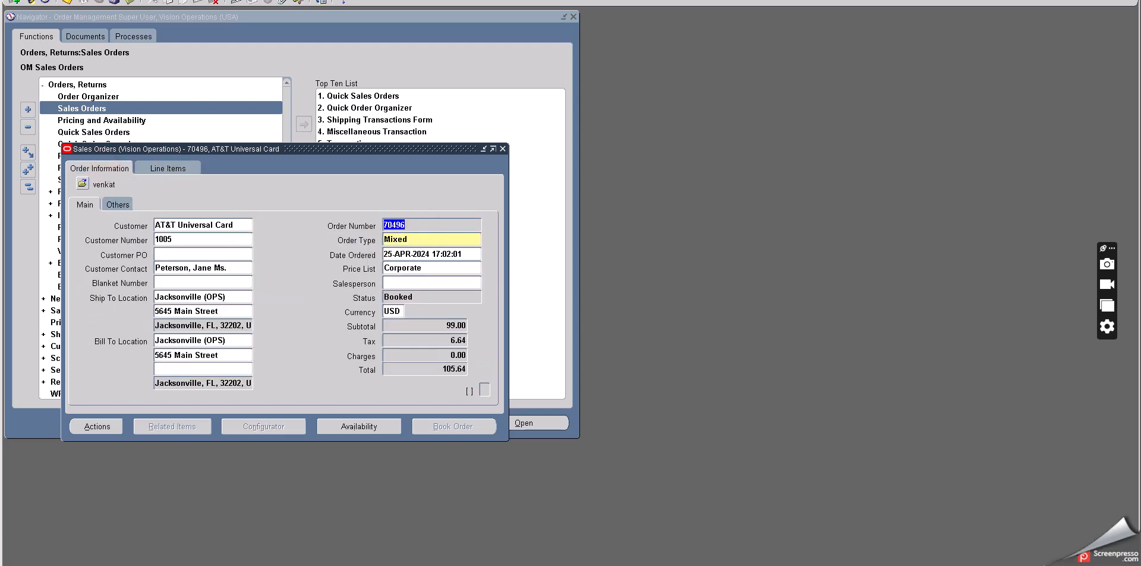
{"action": "key", "text": "alt+Tab"}
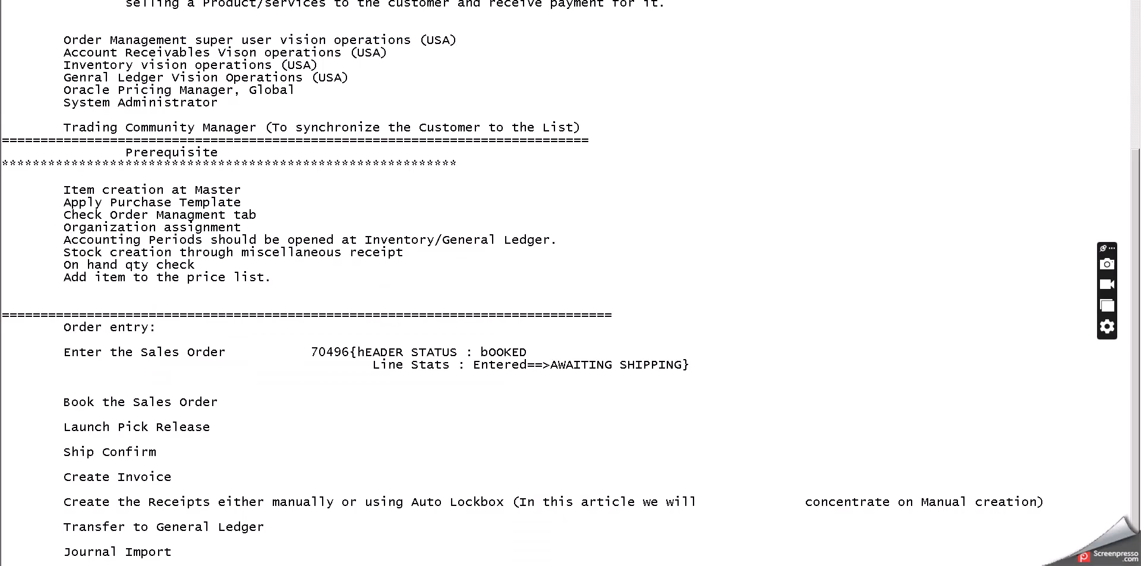
Copy the customer name AT&T Universal Card from the sales order into the notes after "Order entry:"
{"action": "key", "text": "alt+Tab"}
{"action": "left_click", "coordinate": [237, 224]}
{"action": "key", "text": "ctrl+c"}
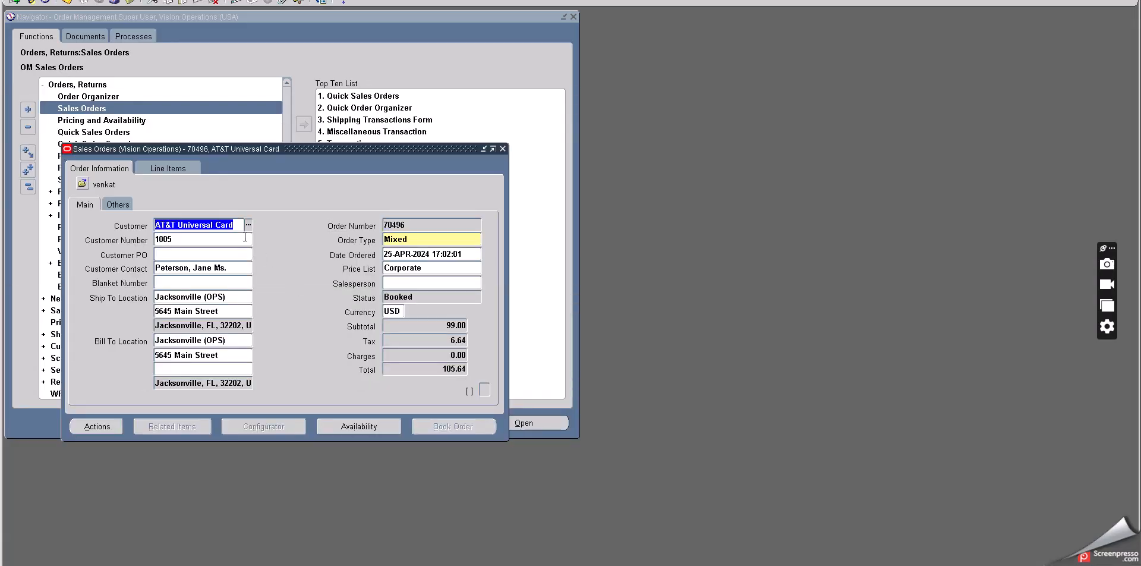
{"action": "key", "text": "alt+Tab"}
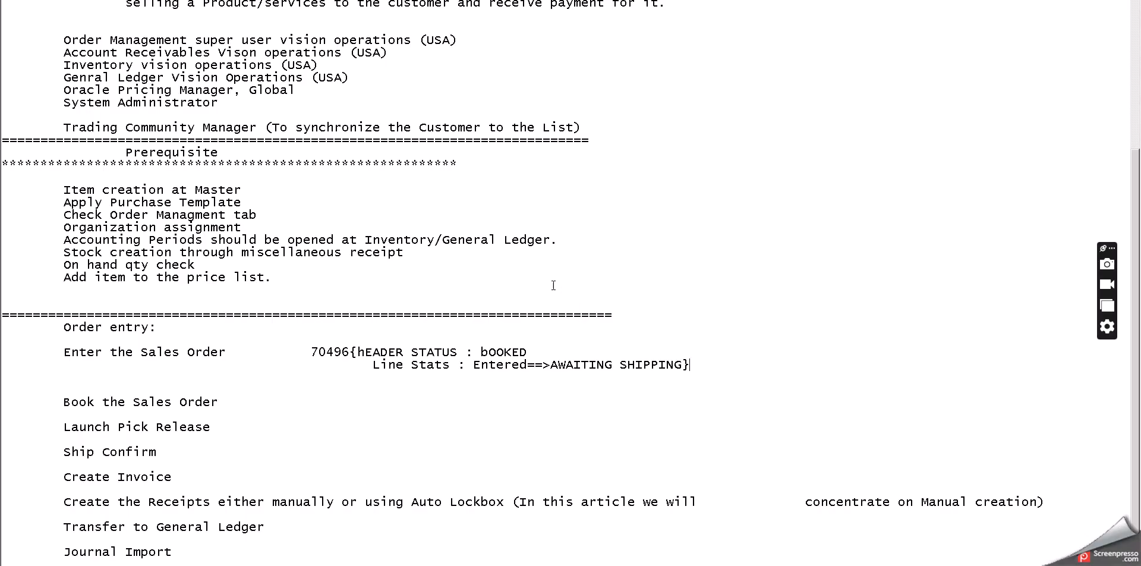
{"action": "left_click", "coordinate": [223, 325]}
{"action": "key", "text": "ctrl+v"}
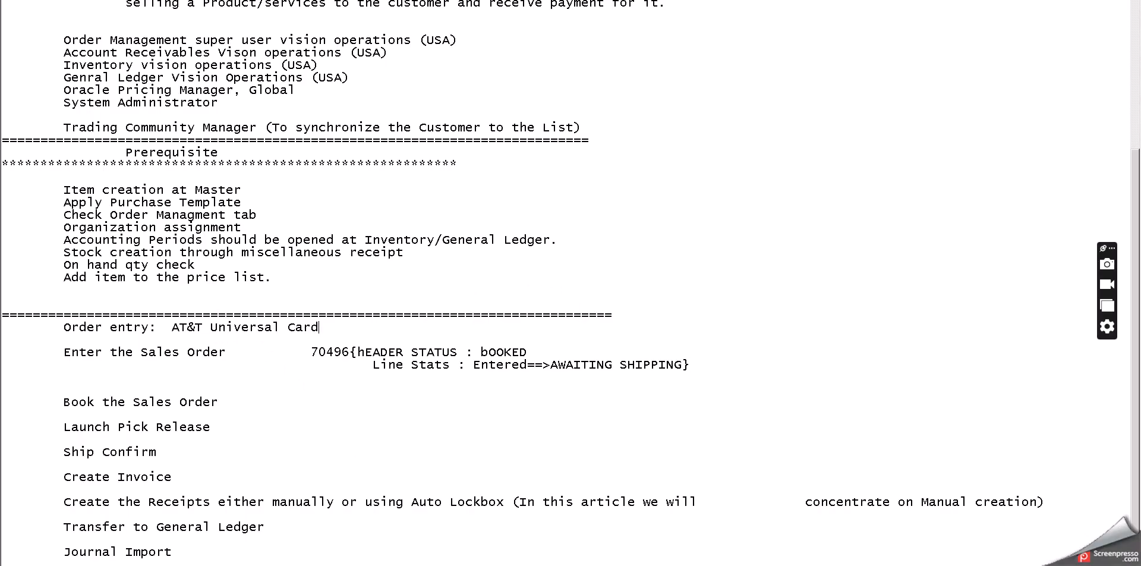
Switch back to Oracle, close the Sales Orders form and expand the Shipping functions in the Navigator
{"action": "key", "text": "alt+Tab"}
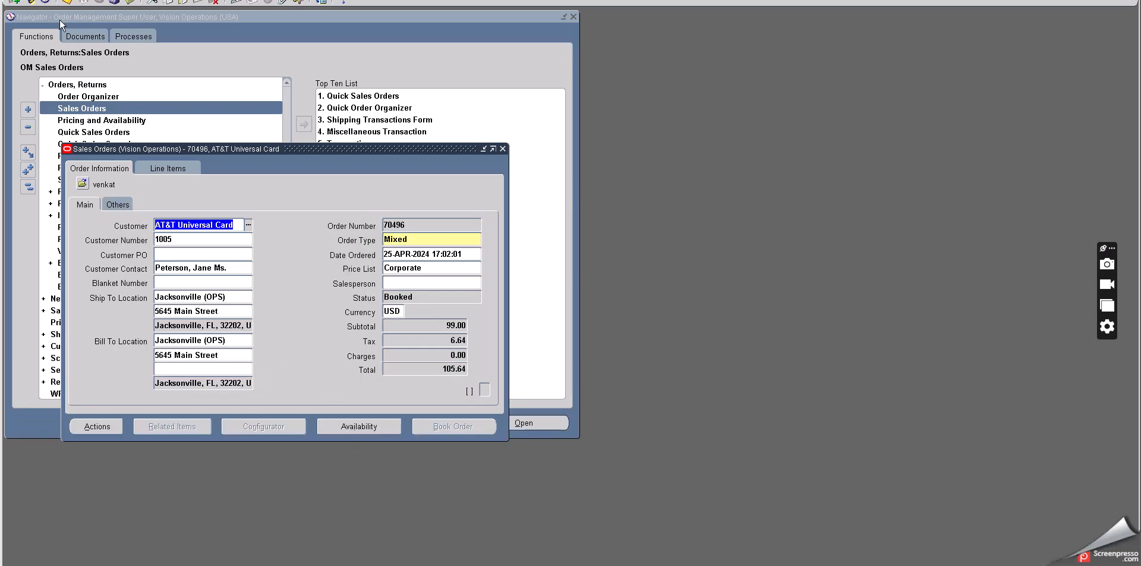
{"action": "left_click", "coordinate": [503, 149]}
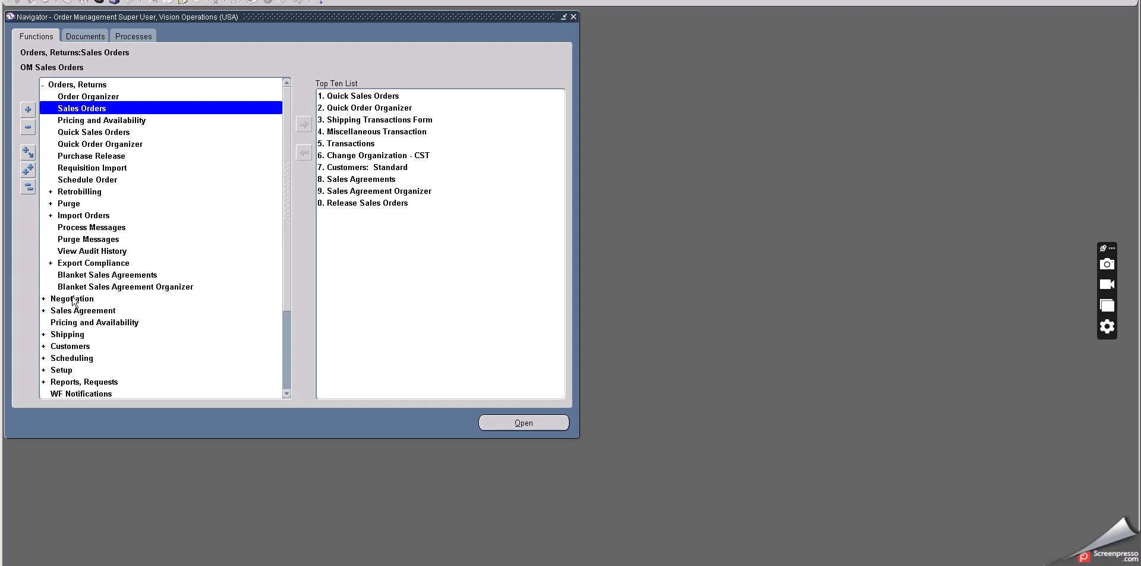
{"action": "left_click", "coordinate": [72, 331]}
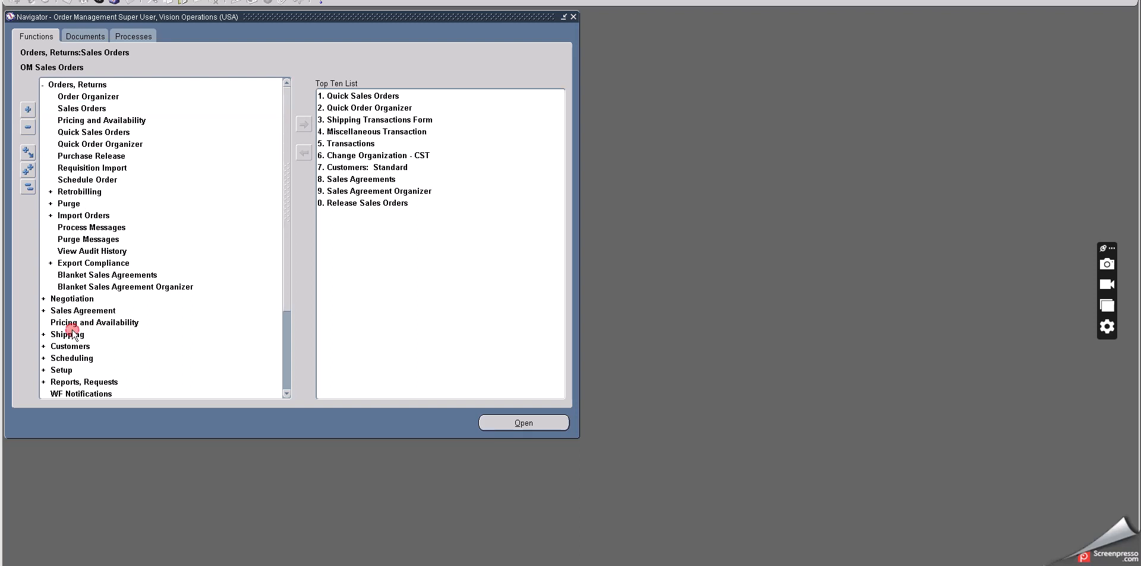
{"action": "double_click", "coordinate": [72, 332]}
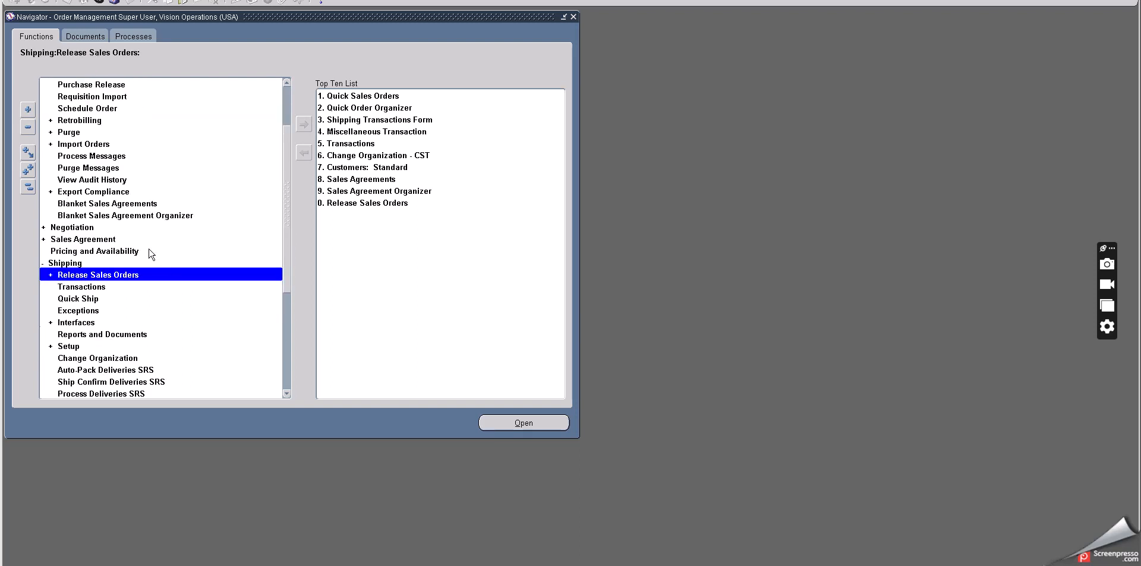
Open the Release Sales Orders form from the Shipping functions
{"action": "double_click", "coordinate": [93, 277]}
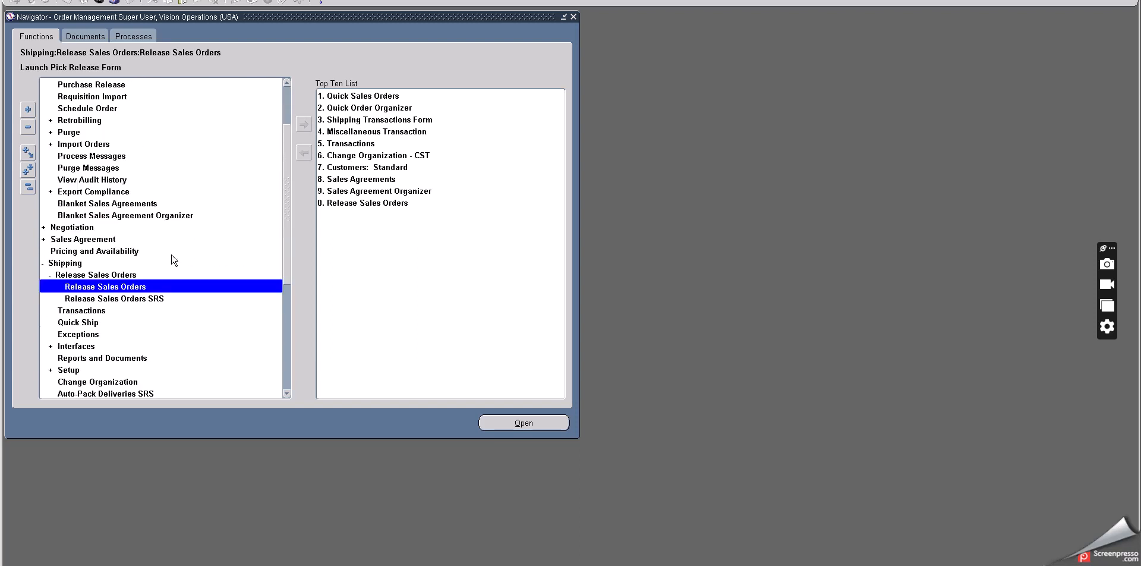
{"action": "double_click", "coordinate": [111, 285]}
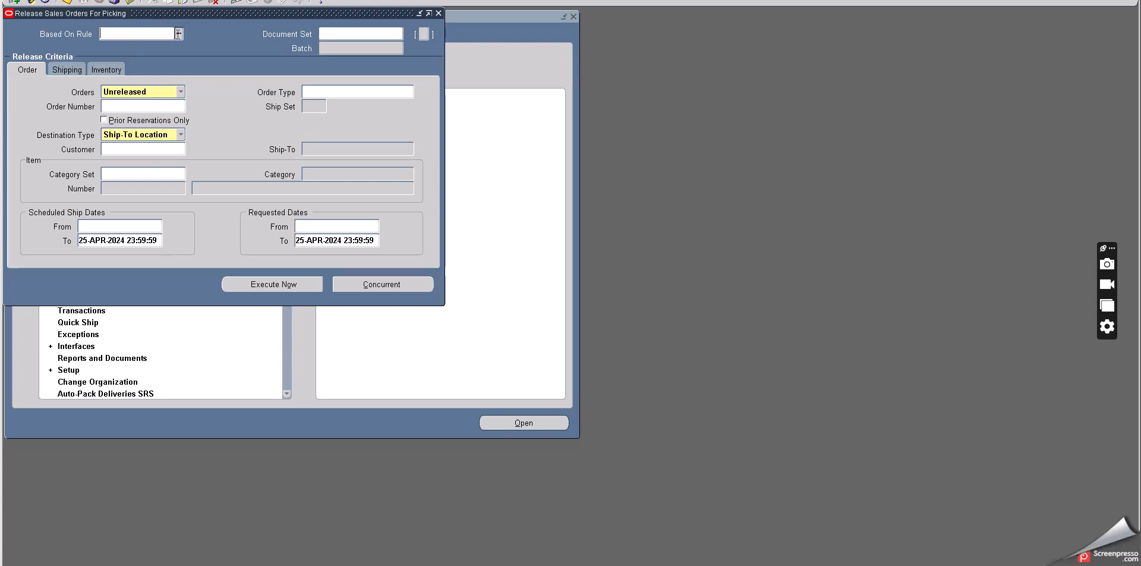
{"action": "left_click", "coordinate": [118, 105]}
{"action": "key", "text": "ctrl+v"}
{"action": "key", "text": "BackSpace"}
{"action": "key", "text": "BackSpace"}
{"action": "key", "text": "BackSpace"}
{"action": "key", "text": "BackSpace"}
{"action": "key", "text": "BackSpace"}
{"action": "key", "text": "BackSpace"}
{"action": "key", "text": "BackSpace"}
{"action": "key", "text": "BackSpace"}
{"action": "key", "text": "BackSpace"}
{"action": "key", "text": "BackSpace"}
{"action": "key", "text": "BackSpace"}
{"action": "key", "text": "BackSpace"}
{"action": "key", "text": "BackSpace"}
{"action": "key", "text": "BackSpace"}
{"action": "key", "text": "BackSpace"}
{"action": "key", "text": "BackSpace"}
{"action": "key", "text": "BackSpace"}
{"action": "key", "text": "BackSpace"}
{"action": "key", "text": "BackSpace"}
Copy the sales order number from the notes and enter it as the order number in the pick release criteria
{"action": "key", "text": "alt+Tab"}
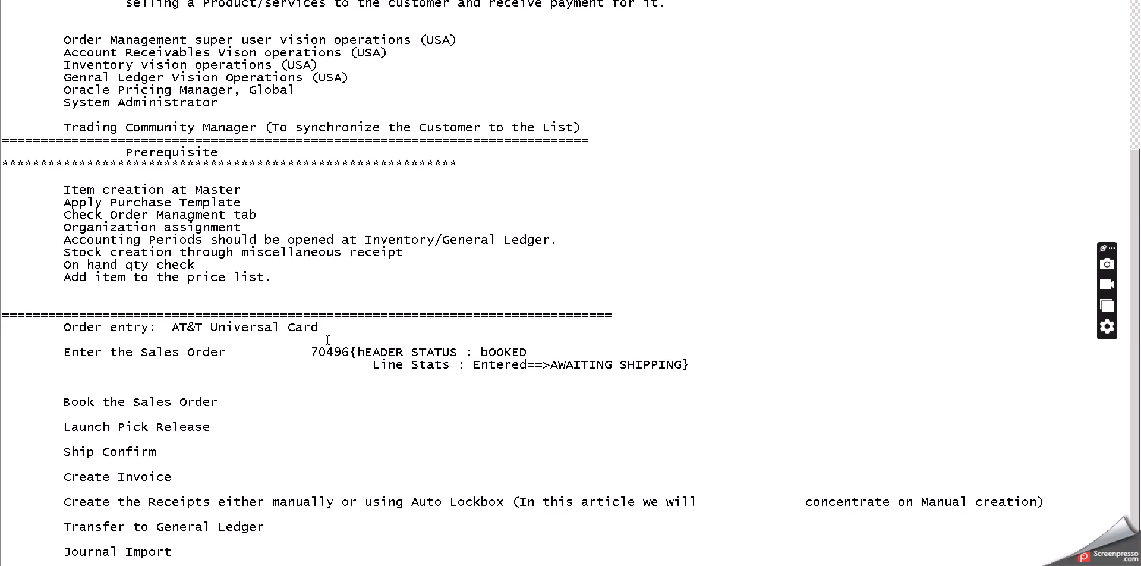
{"action": "left_click_drag", "start_coordinate": [350, 352], "coordinate": [307, 350]}
{"action": "key", "text": "ctrl+c"}
{"action": "key", "text": "alt+Tab"}
{"action": "left_click", "coordinate": [113, 107]}
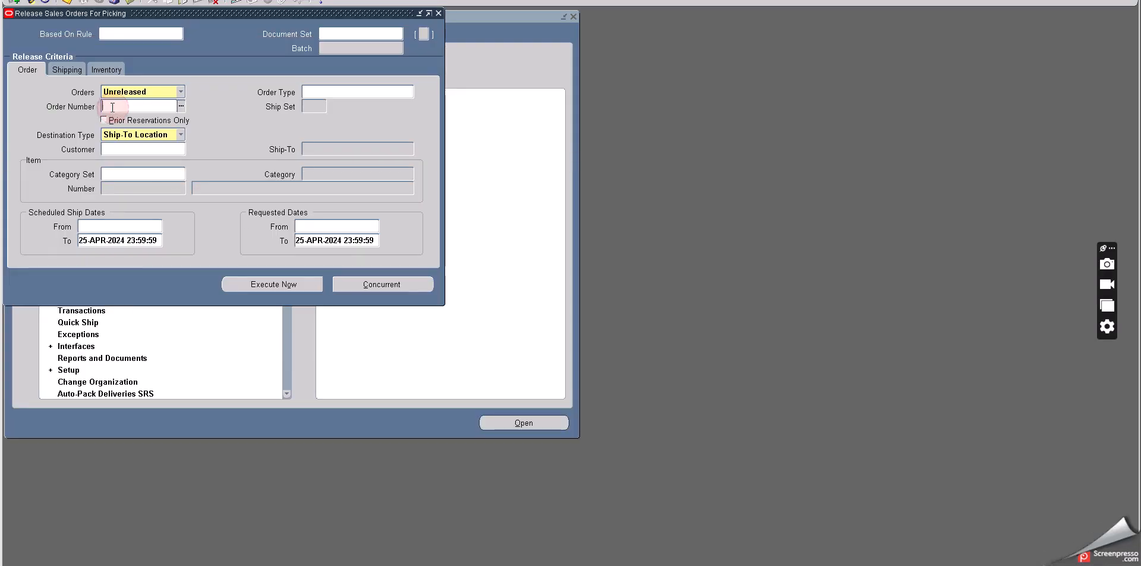
{"action": "key", "text": "ctrl+v"}
{"action": "key", "text": "Tab"}
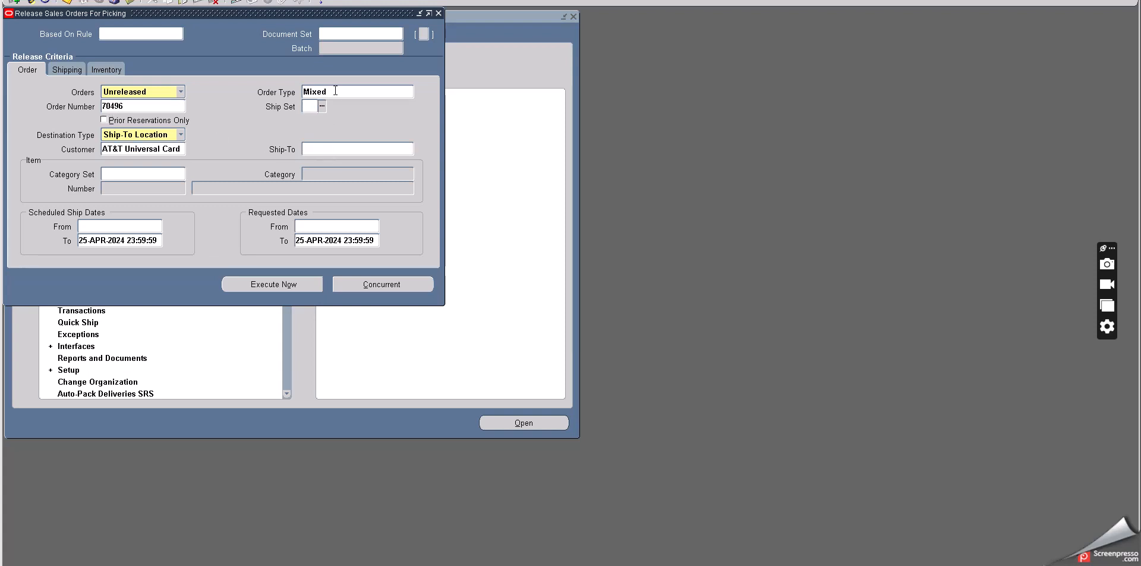
Set the pick release document set to All Pick Release Documents
{"action": "left_click", "coordinate": [67, 70]}
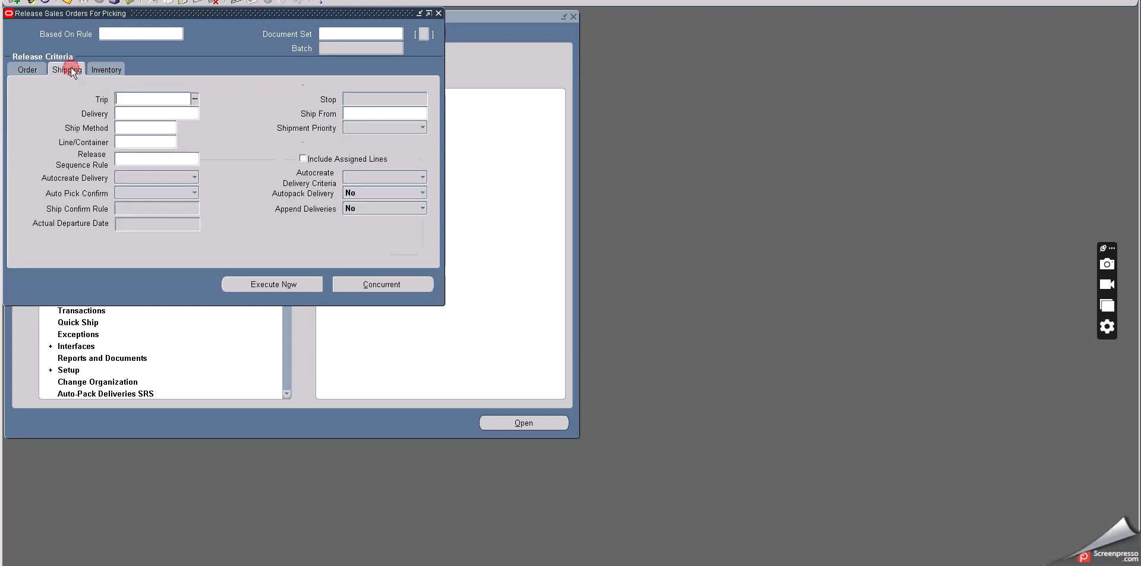
{"action": "left_click", "coordinate": [136, 159]}
{"action": "left_click", "coordinate": [378, 32]}
{"action": "left_click", "coordinate": [397, 34]}
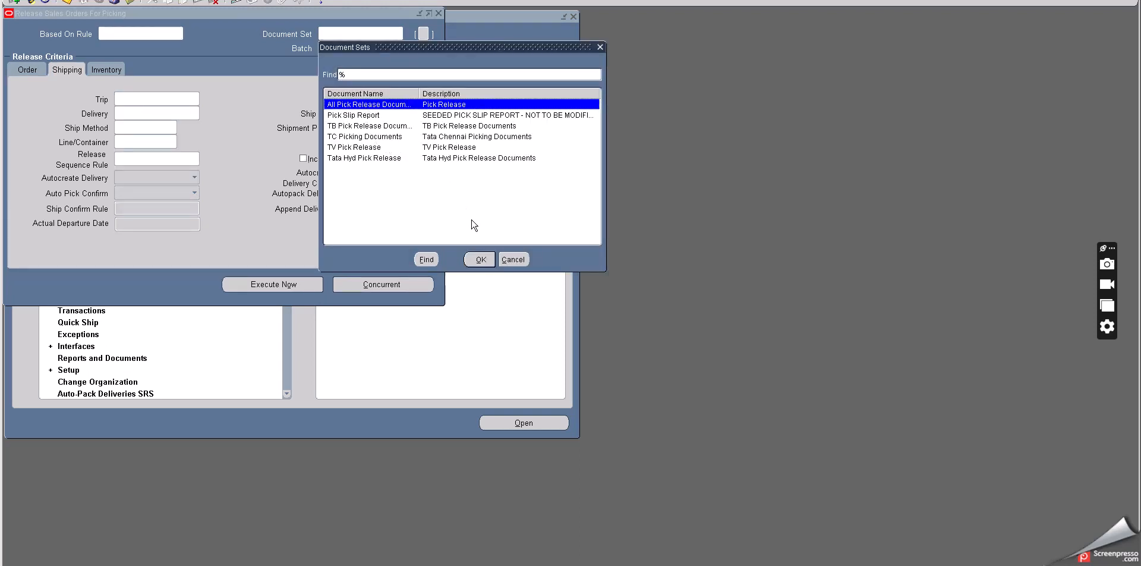
{"action": "left_click", "coordinate": [481, 256]}
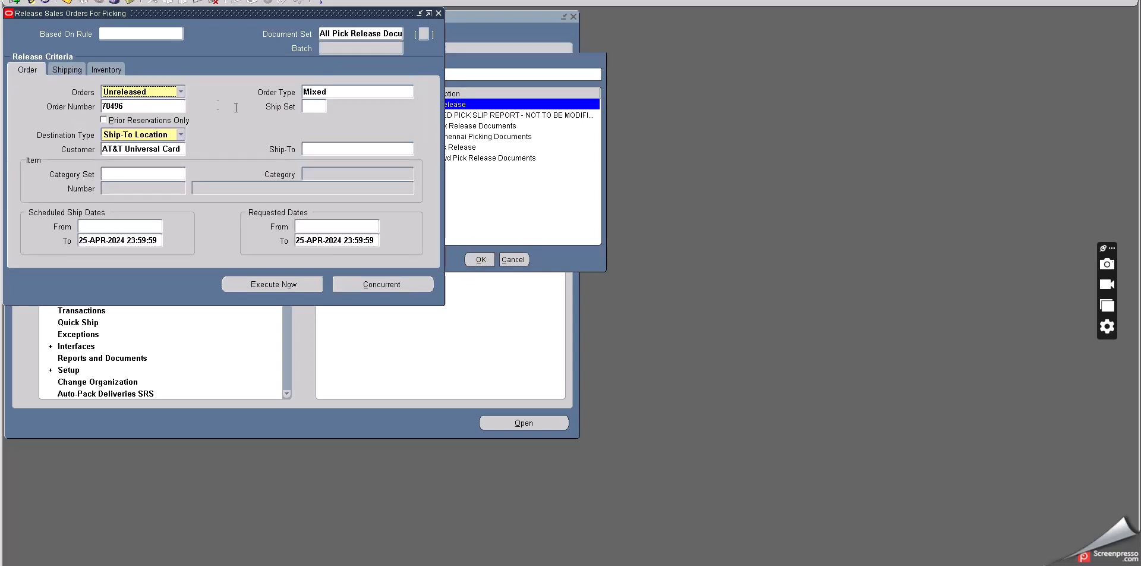
Set the release sequence rule in the shipping criteria to All Standard Orders
{"action": "left_click", "coordinate": [67, 70]}
{"action": "left_click", "coordinate": [148, 159]}
{"action": "left_click", "coordinate": [194, 159]}
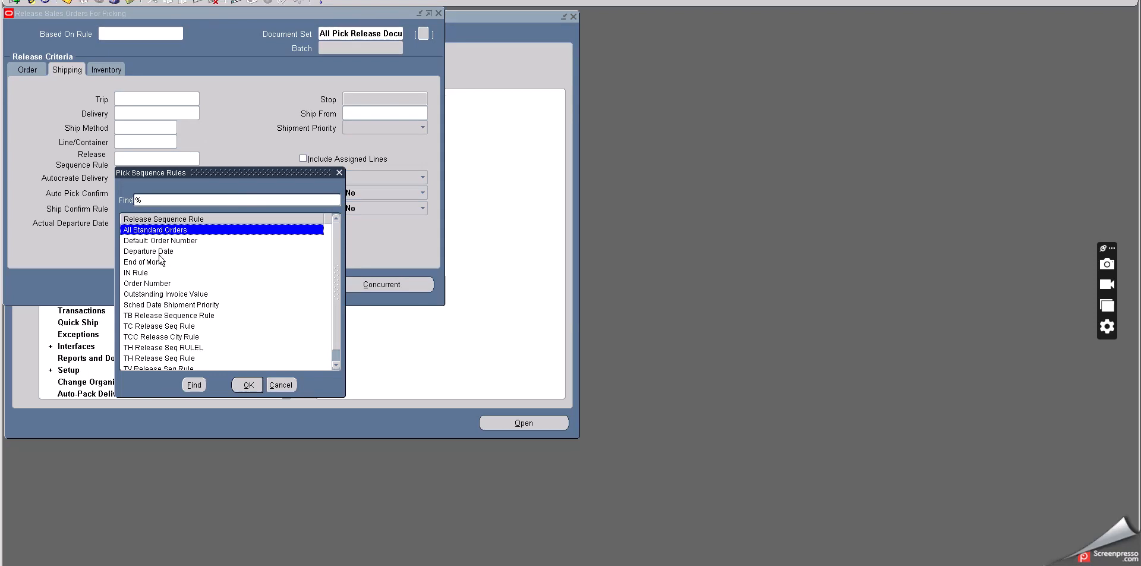
{"action": "left_click", "coordinate": [246, 385]}
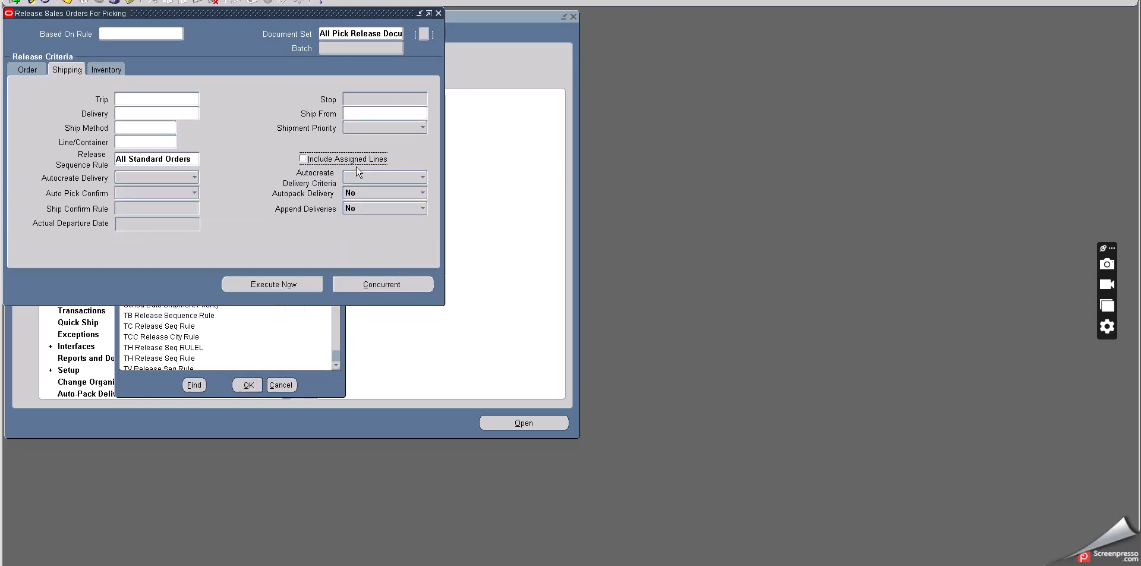
Search all ship-from locations with % and choose M1- Seattle Mfg as the Ship From location
{"action": "left_click", "coordinate": [368, 114]}
{"action": "left_click", "coordinate": [426, 113]}
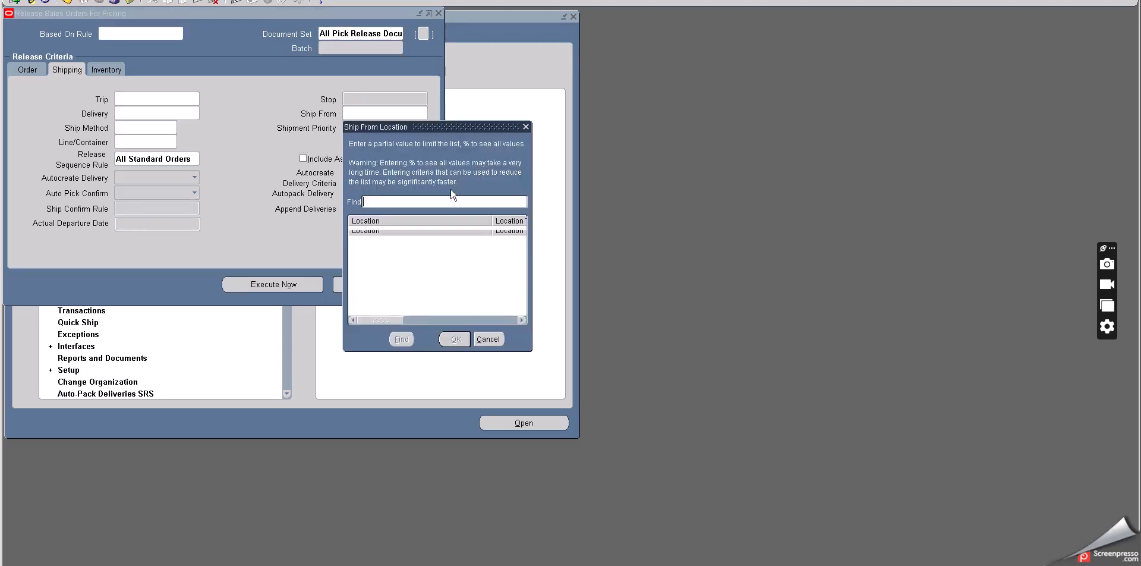
{"action": "type", "text": "%"}
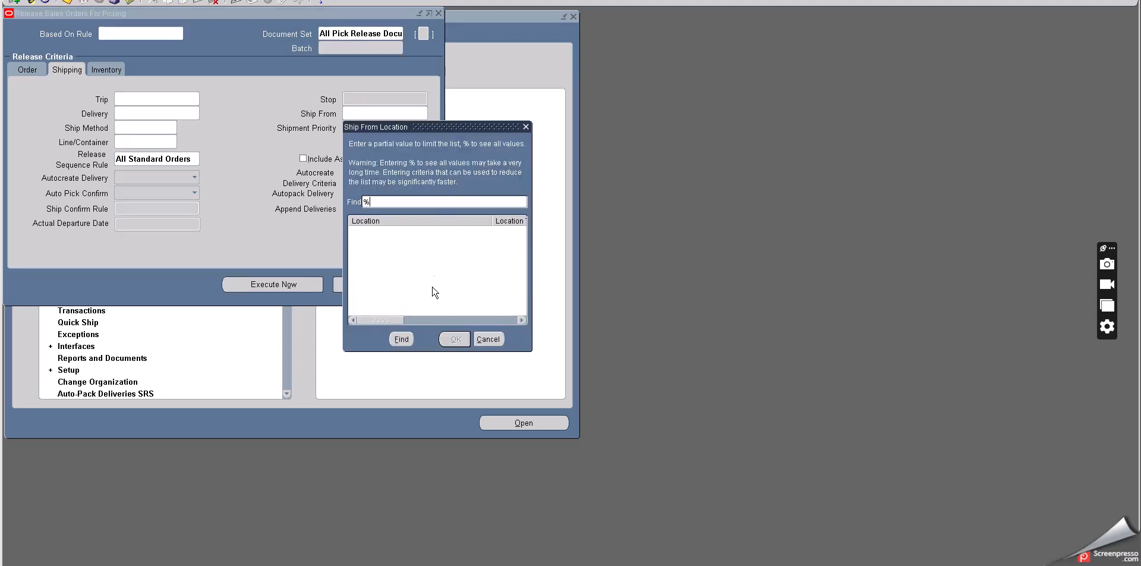
{"action": "left_click", "coordinate": [405, 339]}
{"action": "left_click_drag", "start_coordinate": [396, 319], "coordinate": [362, 319]}
{"action": "left_click", "coordinate": [462, 344]}
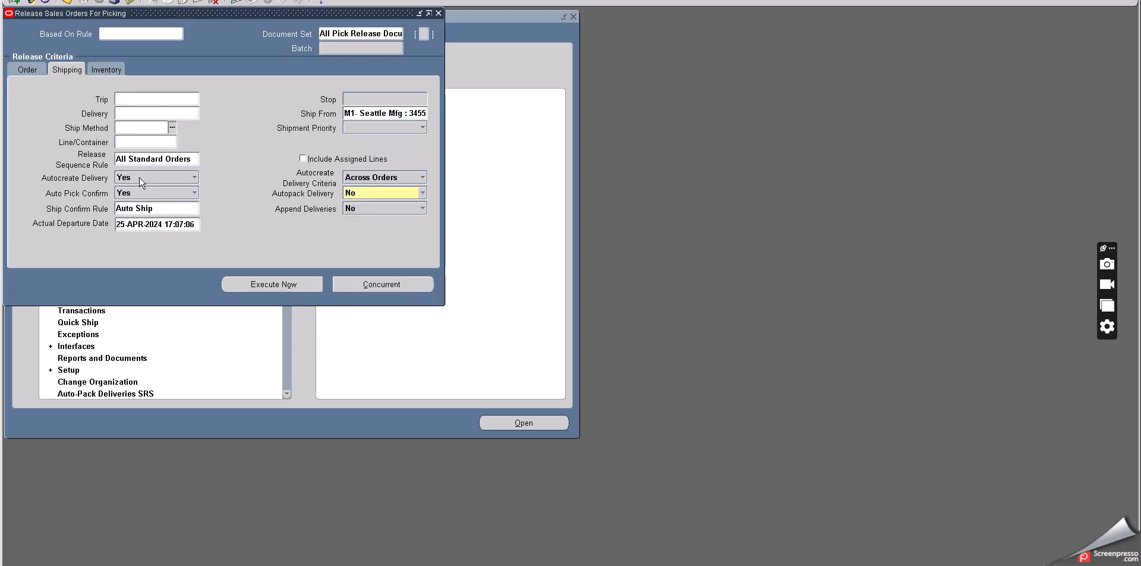
Clear the ship confirm rule and leave the shipment priority blank in the shipping criteria
{"action": "left_click", "coordinate": [164, 208]}
{"action": "key", "text": "Delete"}
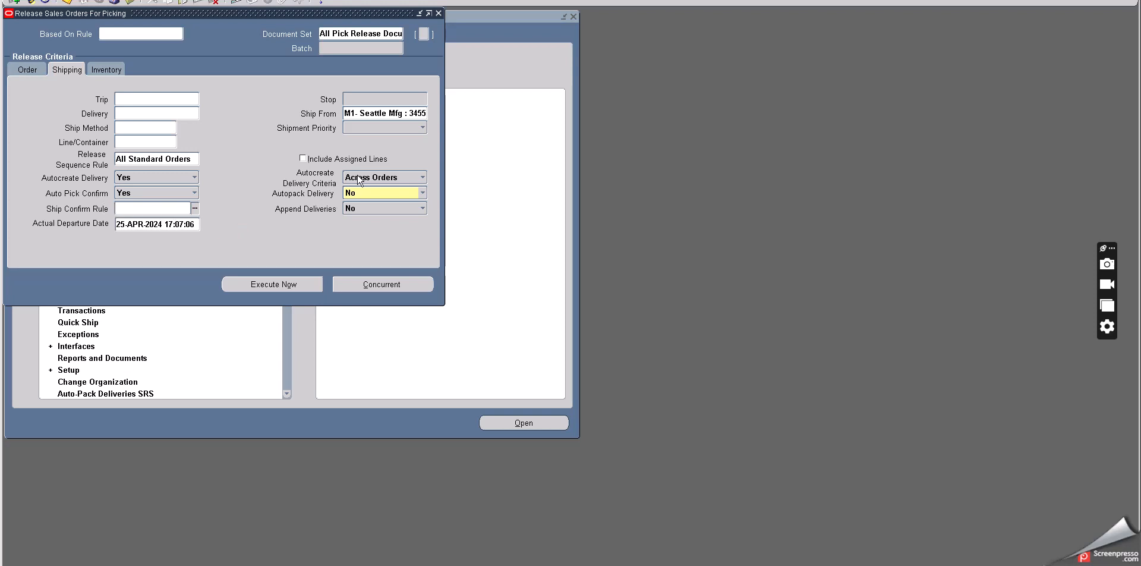
{"action": "left_click", "coordinate": [378, 128]}
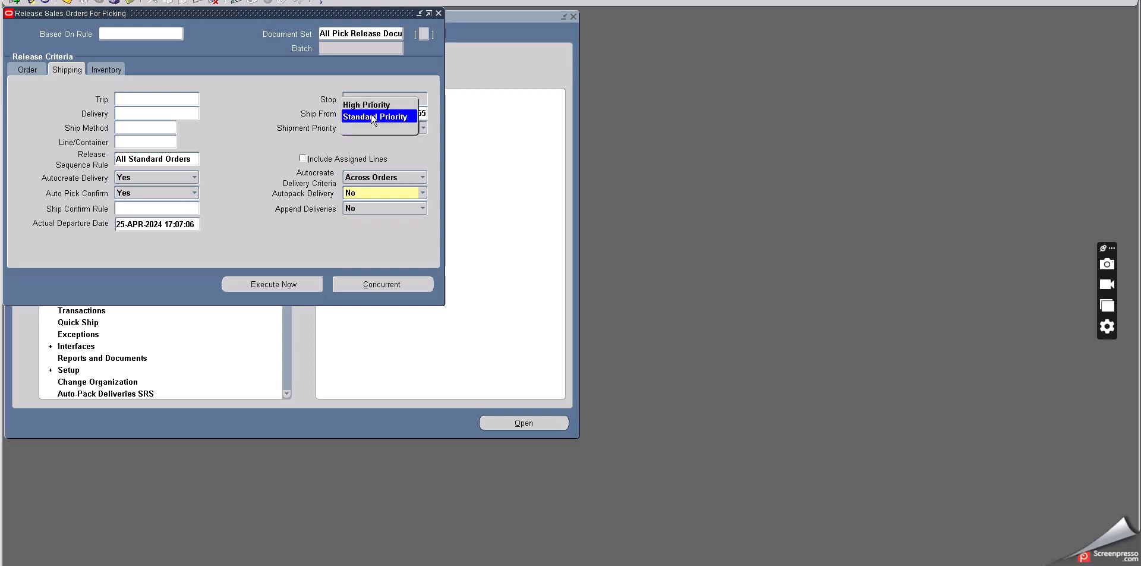
{"action": "left_click", "coordinate": [381, 146]}
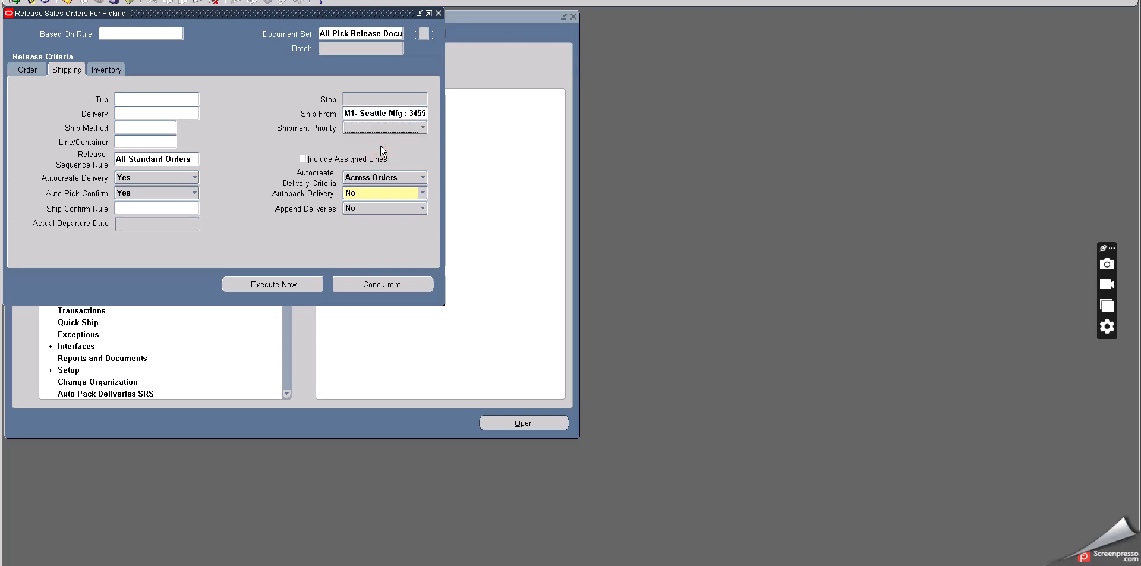
{"action": "left_click", "coordinate": [374, 132]}
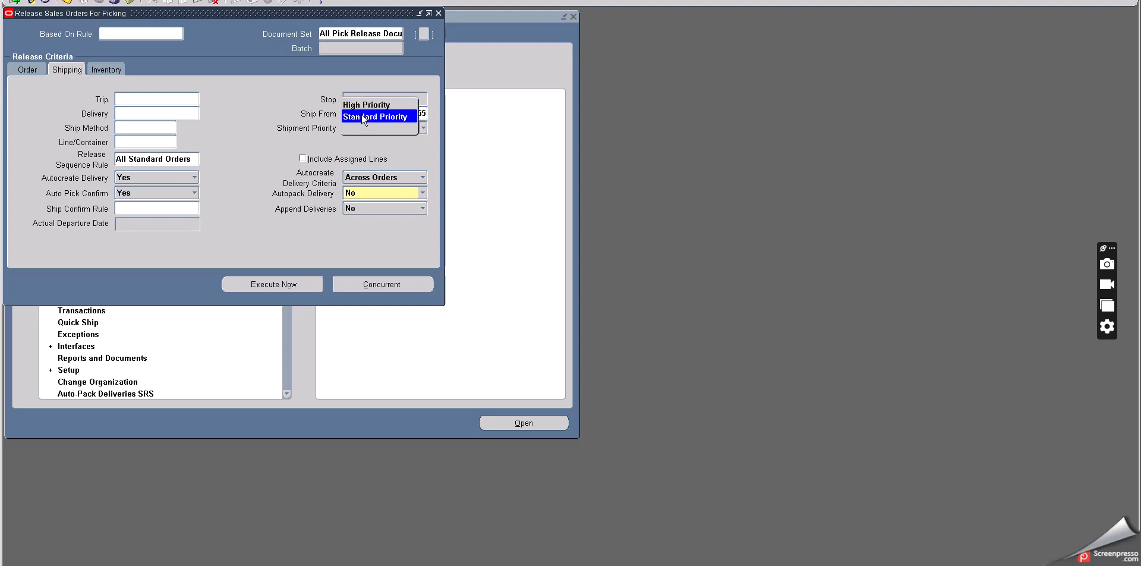
{"action": "left_click", "coordinate": [376, 139]}
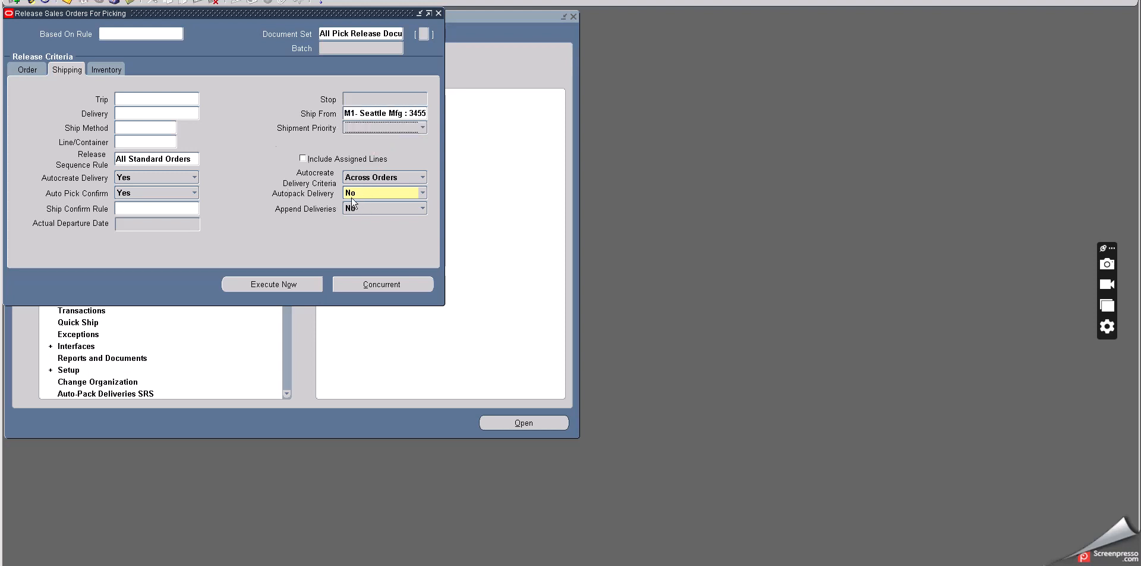
Keep Auto Allocate at Yes in the inventory criteria and execute the pick release immediately
{"action": "left_click", "coordinate": [113, 69]}
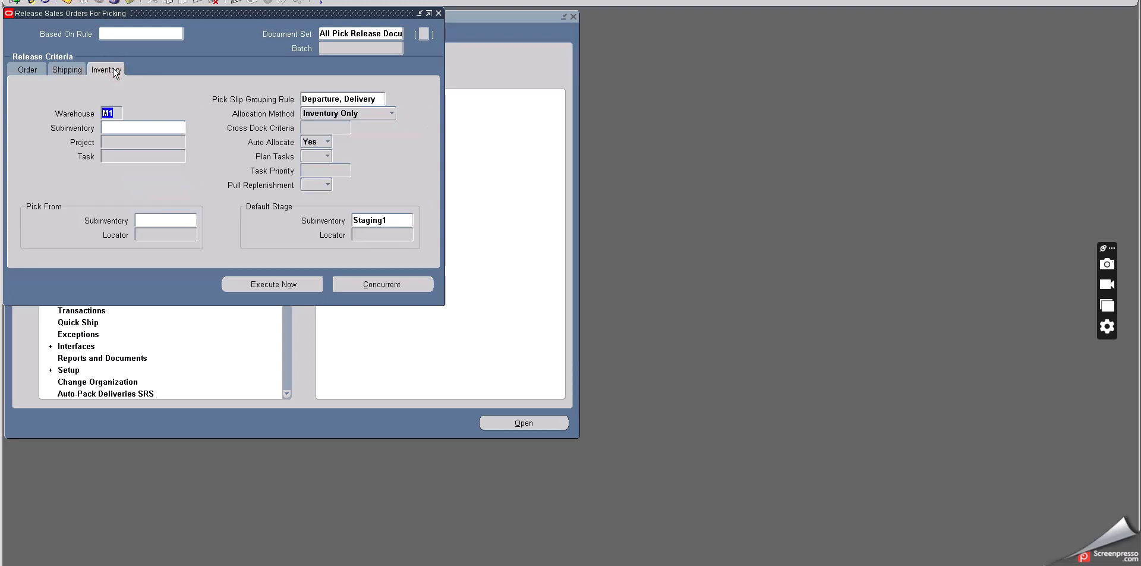
{"action": "left_click", "coordinate": [319, 145]}
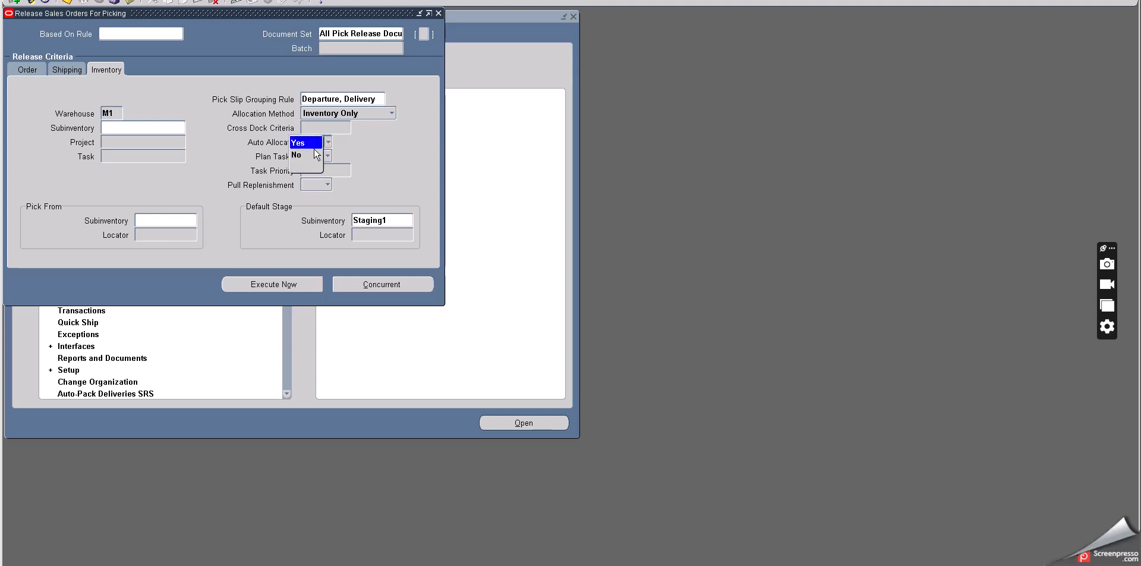
{"action": "left_click", "coordinate": [312, 143]}
{"action": "left_click_drag", "start_coordinate": [239, 13], "coordinate": [382, 61]}
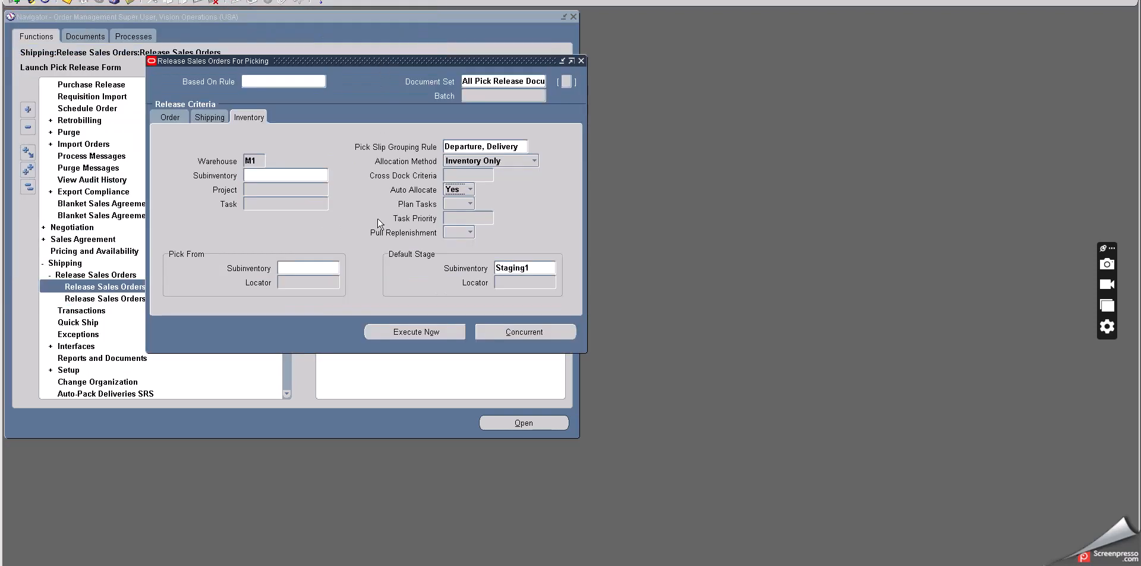
{"action": "left_click", "coordinate": [419, 331]}
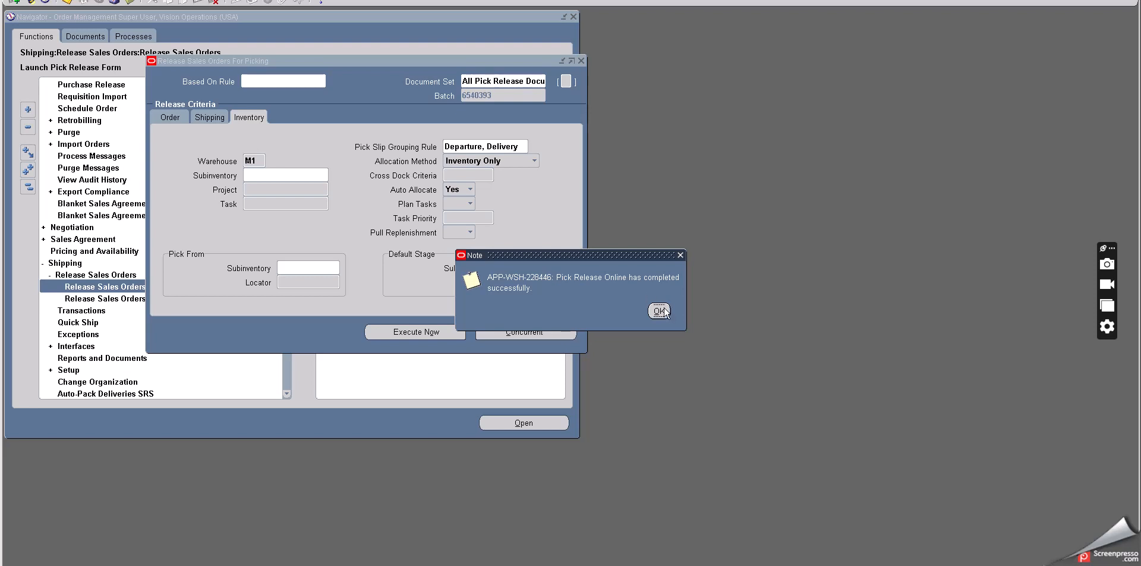
{"action": "left_click", "coordinate": [663, 311]}
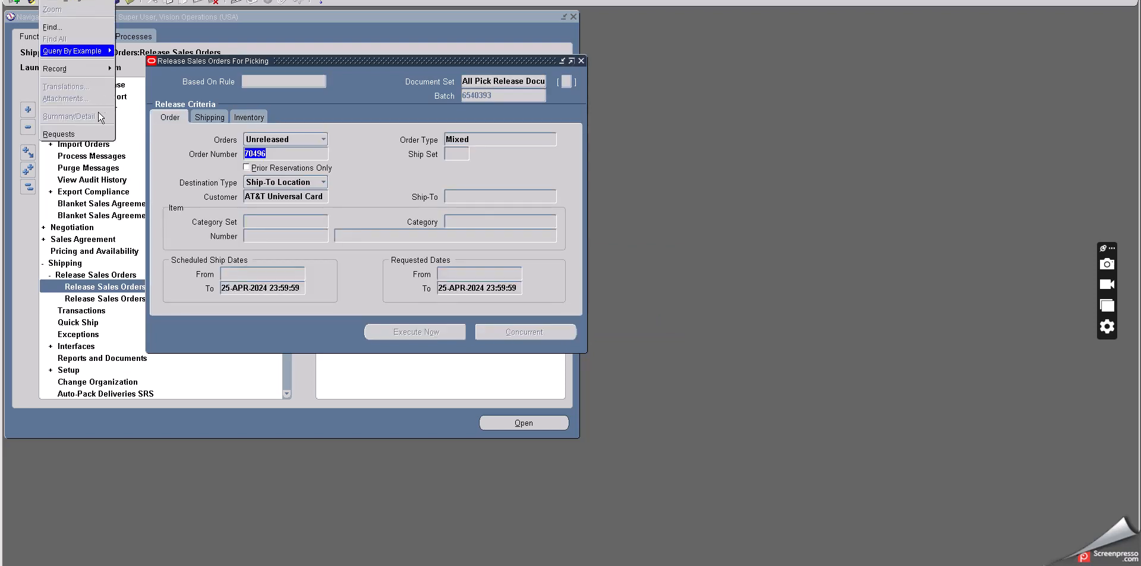
Find all own concurrent requests and refresh the phase of the Pick Slip Report and shipping exceptions requests
{"action": "left_click", "coordinate": [80, 136]}
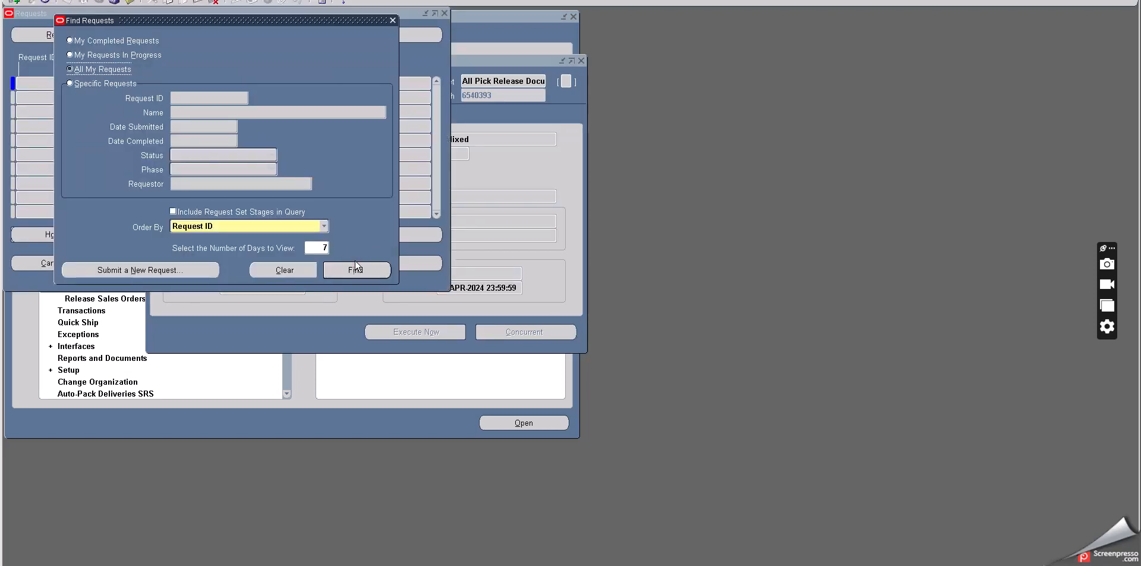
{"action": "left_click", "coordinate": [354, 266]}
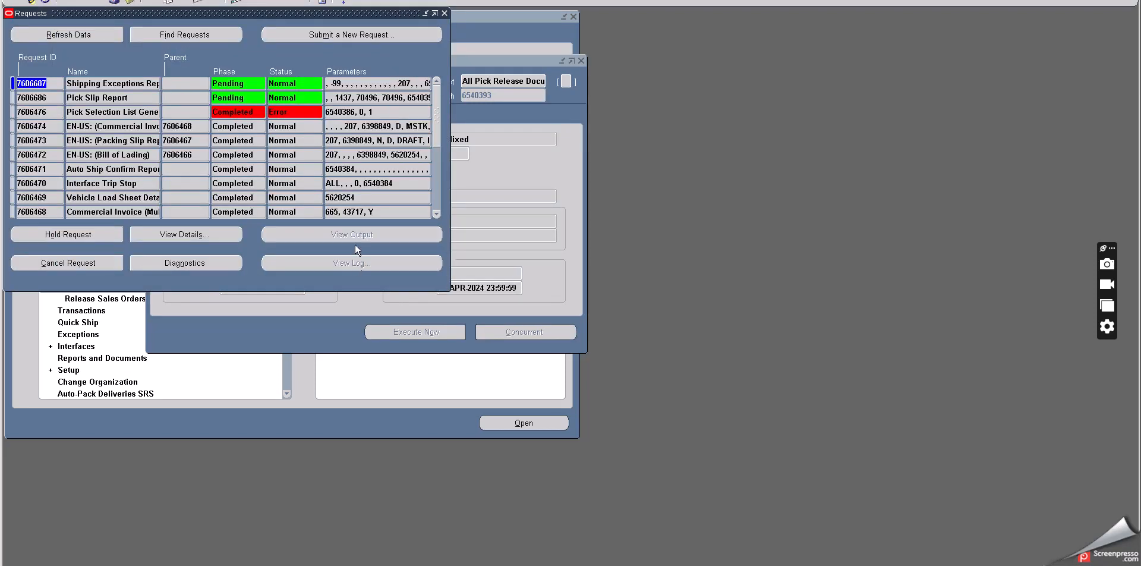
{"action": "left_click_drag", "start_coordinate": [255, 12], "coordinate": [391, 121]}
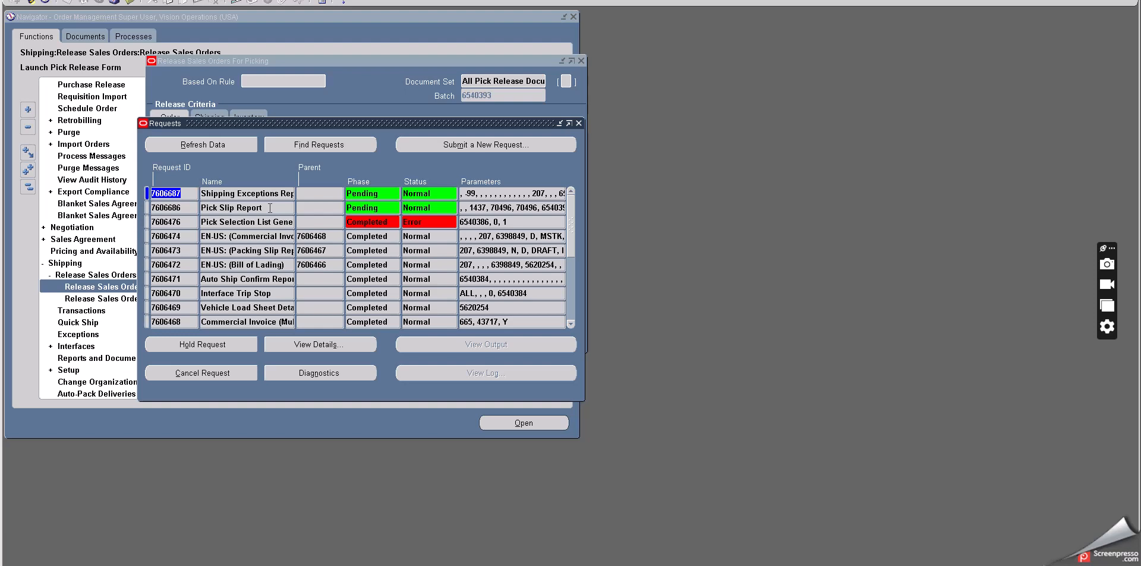
{"action": "left_click", "coordinate": [270, 207]}
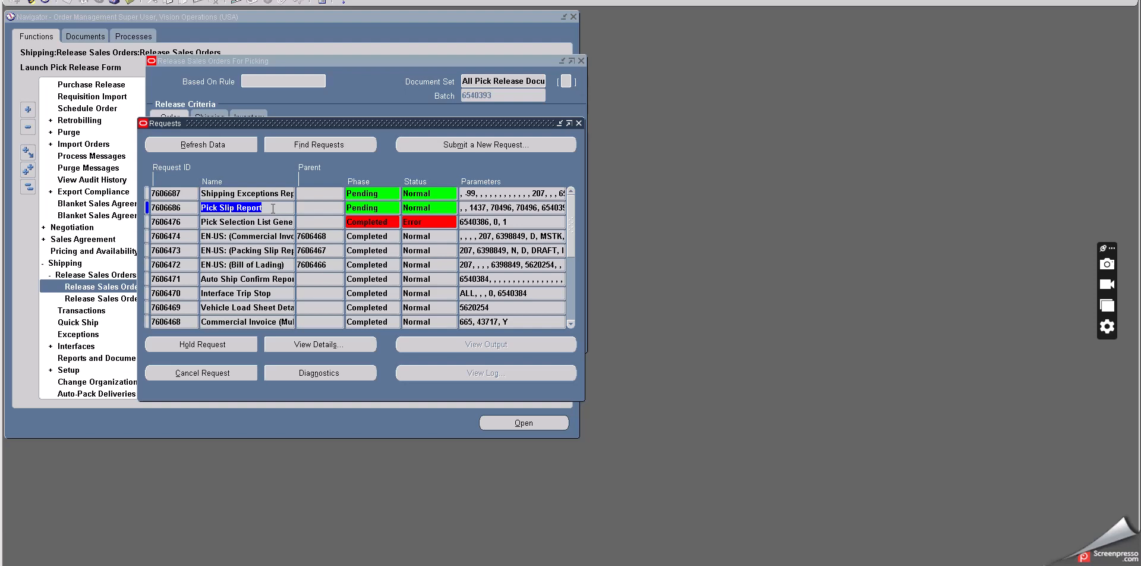
{"action": "left_click", "coordinate": [255, 195]}
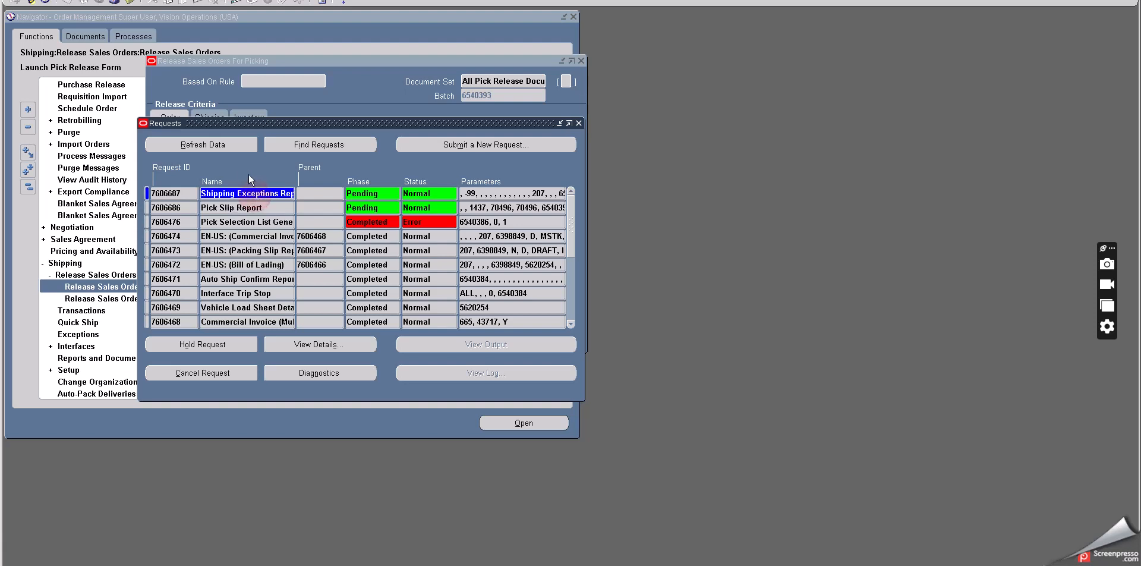
{"action": "left_click", "coordinate": [227, 145]}
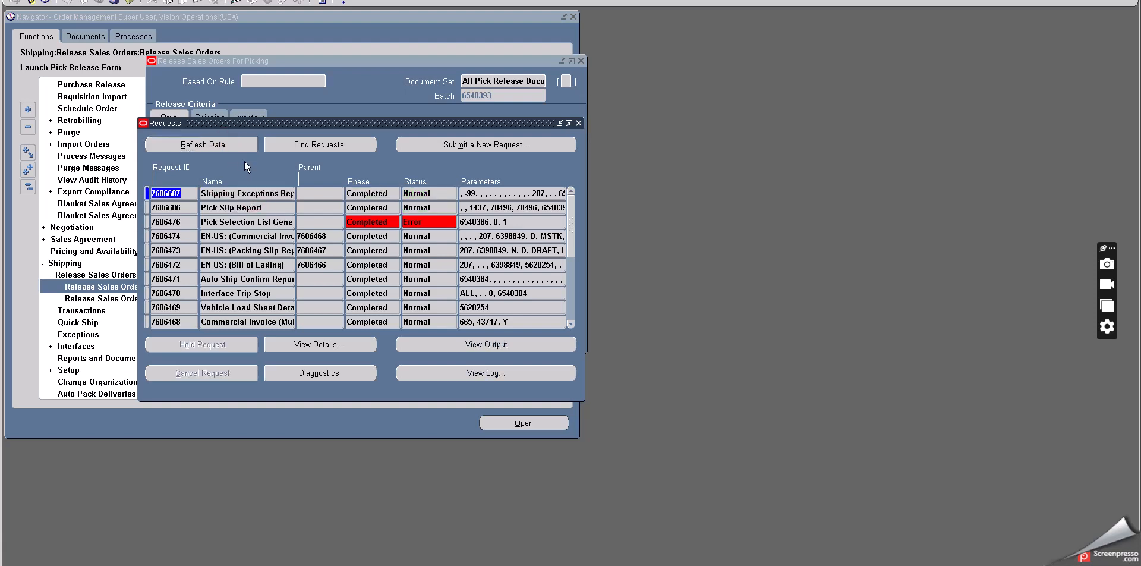
Open the Pick Slip Report output and examine its warehouse, pick slip, pick batch, delivery and move order details
{"action": "left_click", "coordinate": [368, 208]}
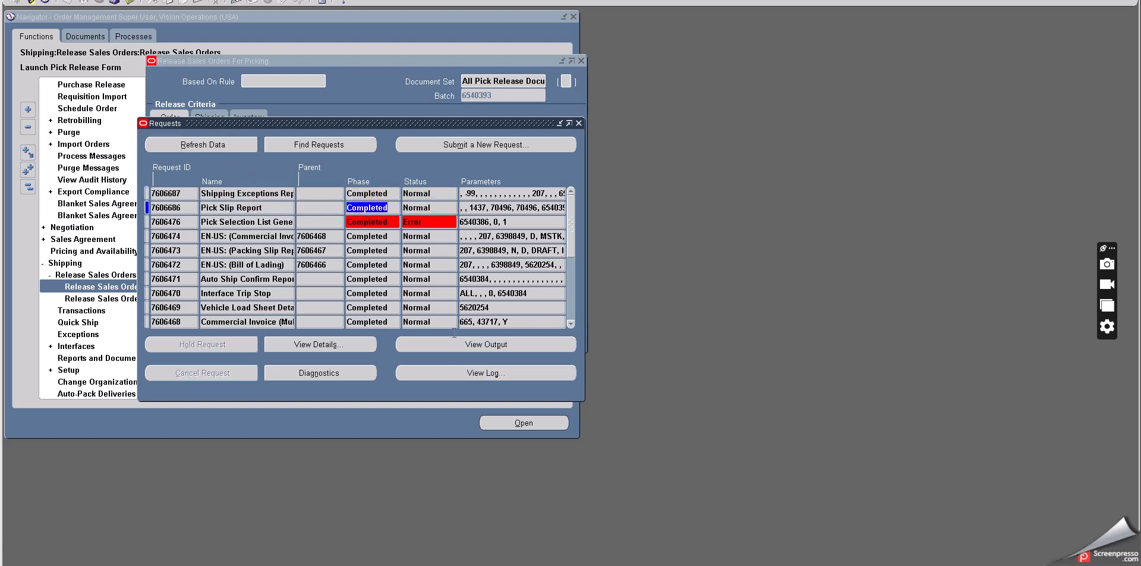
{"action": "left_click", "coordinate": [473, 344]}
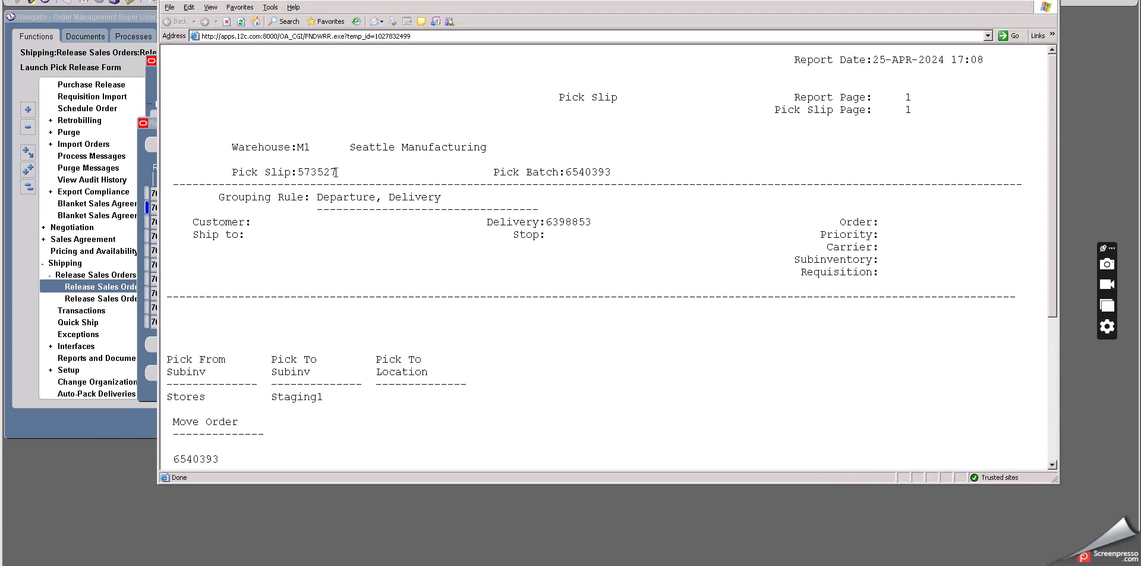
{"action": "left_click_drag", "start_coordinate": [336, 172], "coordinate": [231, 173]}
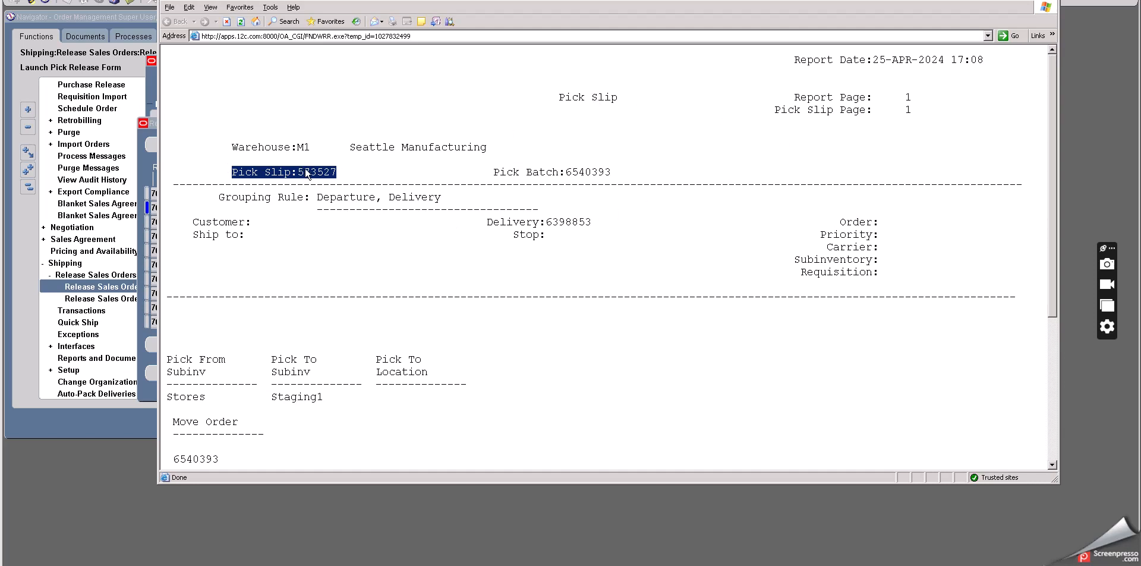
{"action": "left_click", "coordinate": [253, 147]}
{"action": "left_click_drag", "start_coordinate": [310, 146], "coordinate": [395, 146]}
{"action": "left_click", "coordinate": [387, 147]}
{"action": "left_click_drag", "start_coordinate": [491, 146], "coordinate": [612, 171]}
{"action": "left_click", "coordinate": [504, 171]}
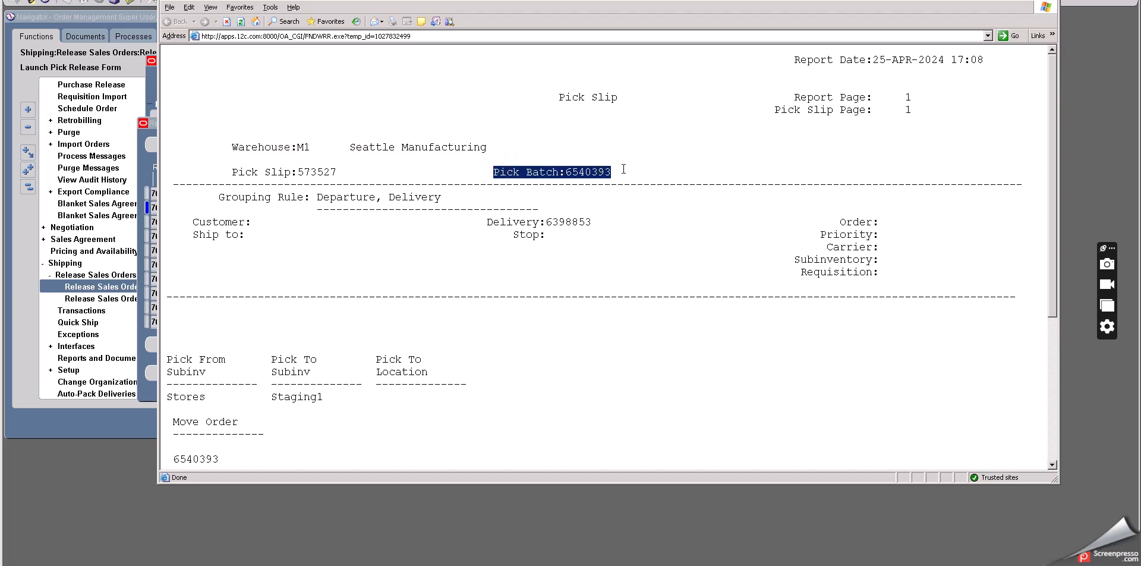
{"action": "left_click_drag", "start_coordinate": [611, 223], "coordinate": [483, 223]}
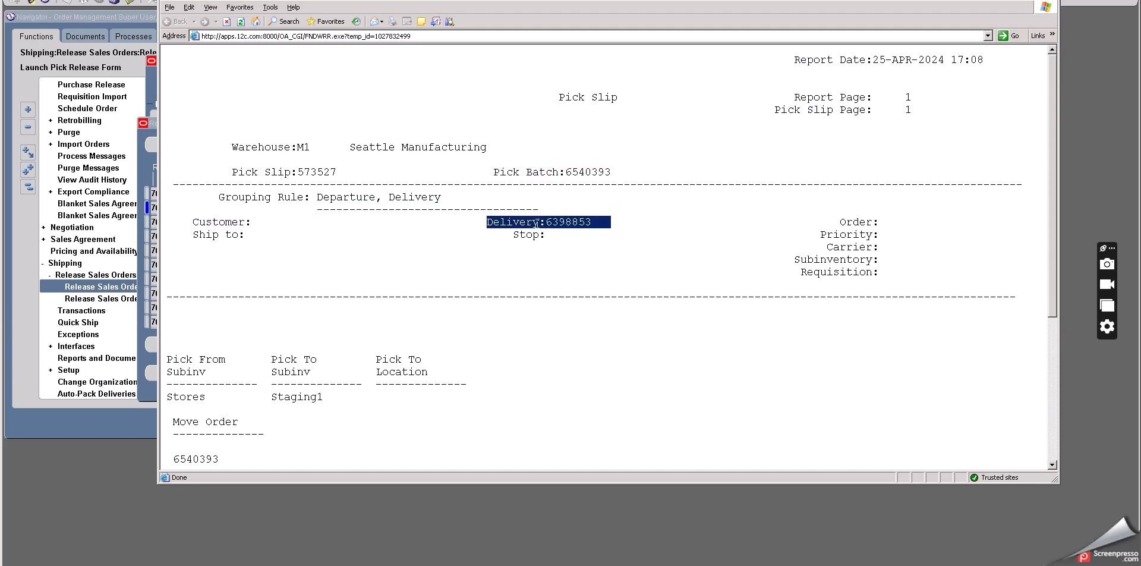
{"action": "scroll", "coordinate": [542, 272], "scroll_direction": "down", "scroll_amount": 3}
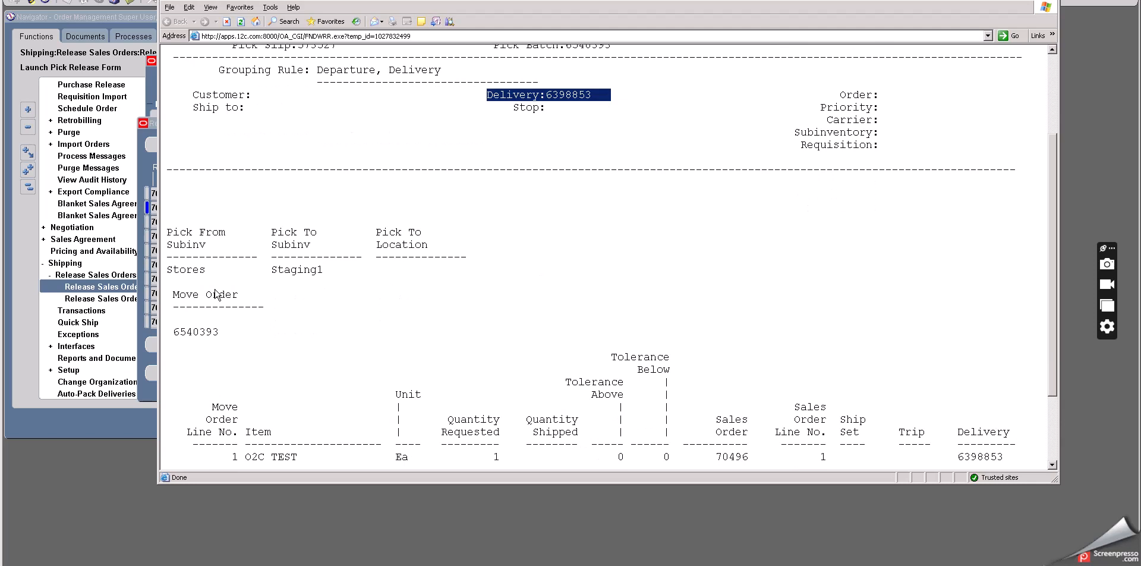
Examine the move order, delivery and item line details in the pick slip output, and close the report
{"action": "double_click", "coordinate": [216, 326]}
{"action": "scroll", "coordinate": [367, 328], "scroll_direction": "down", "scroll_amount": 3}
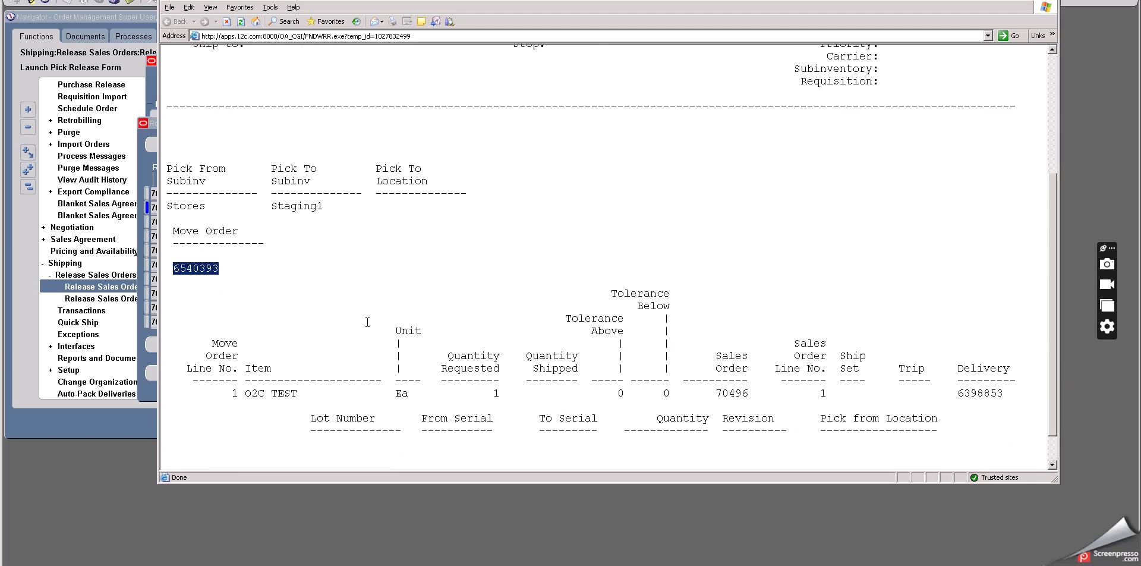
{"action": "left_click", "coordinate": [968, 357]}
{"action": "double_click", "coordinate": [968, 357]}
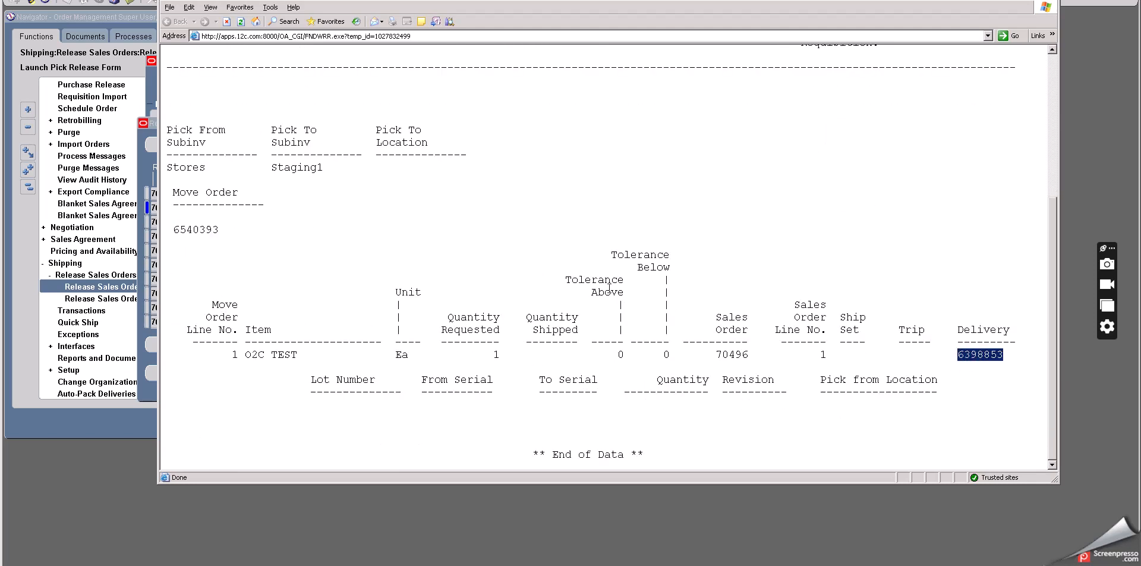
{"action": "scroll", "coordinate": [611, 293], "scroll_direction": "up", "scroll_amount": 6}
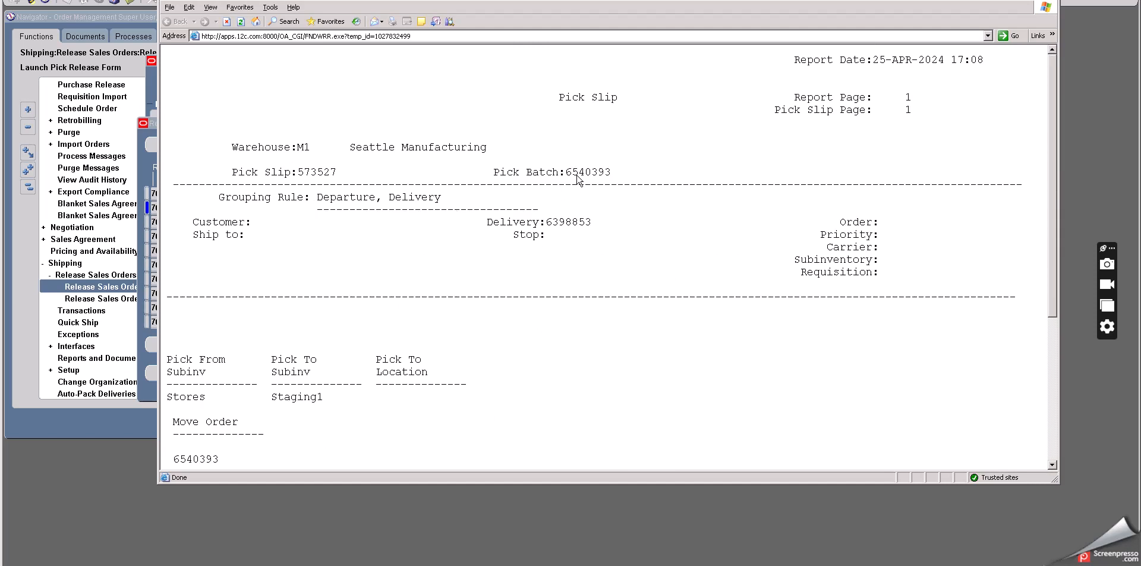
{"action": "double_click", "coordinate": [564, 223]}
{"action": "scroll", "coordinate": [590, 300], "scroll_direction": "down", "scroll_amount": 7}
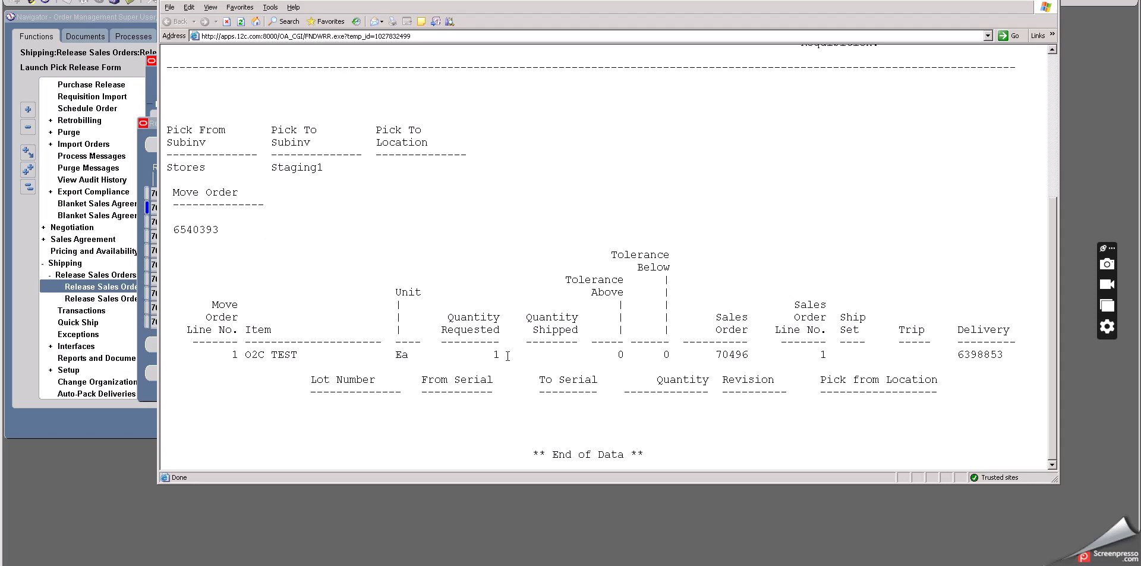
{"action": "scroll", "coordinate": [560, 338], "scroll_direction": "up", "scroll_amount": 3}
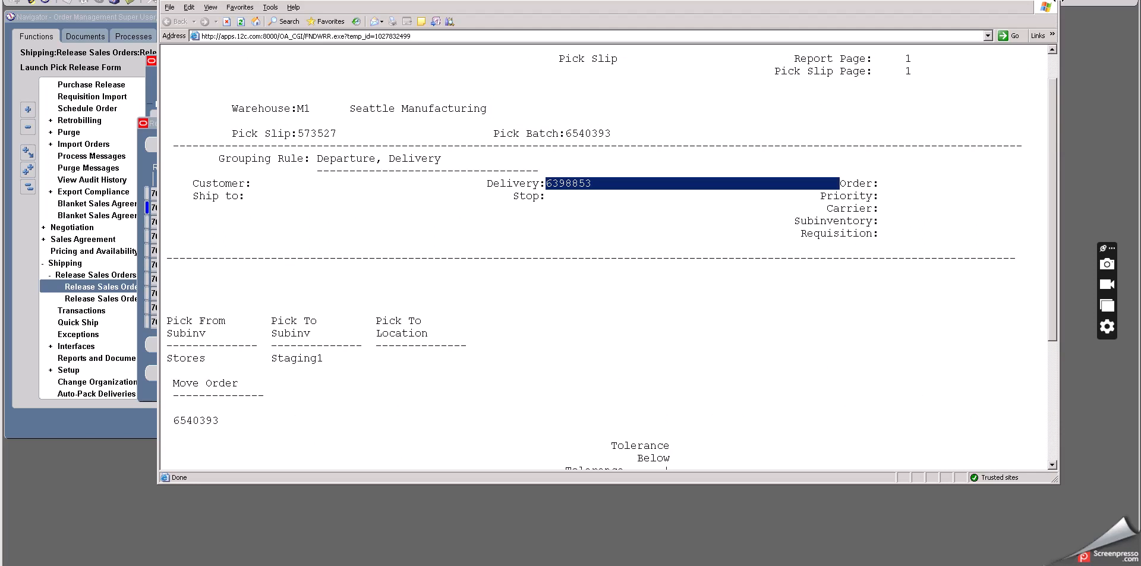
{"action": "left_click", "coordinate": [1056, 3]}
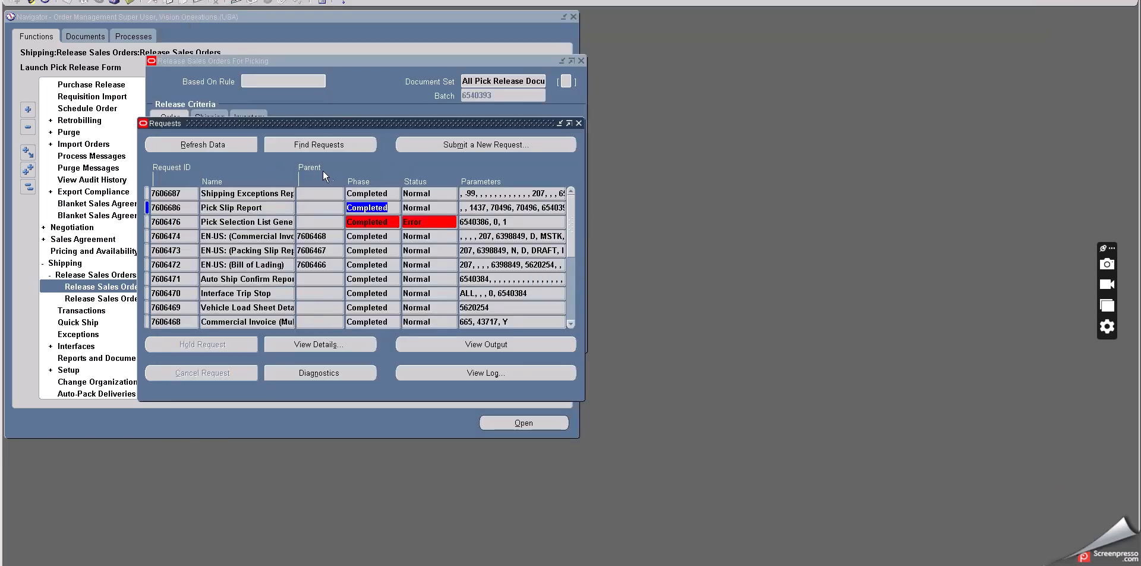
Open the Shipping Exceptions Report output, review its parameters and exception listing, and close it
{"action": "left_click", "coordinate": [353, 193]}
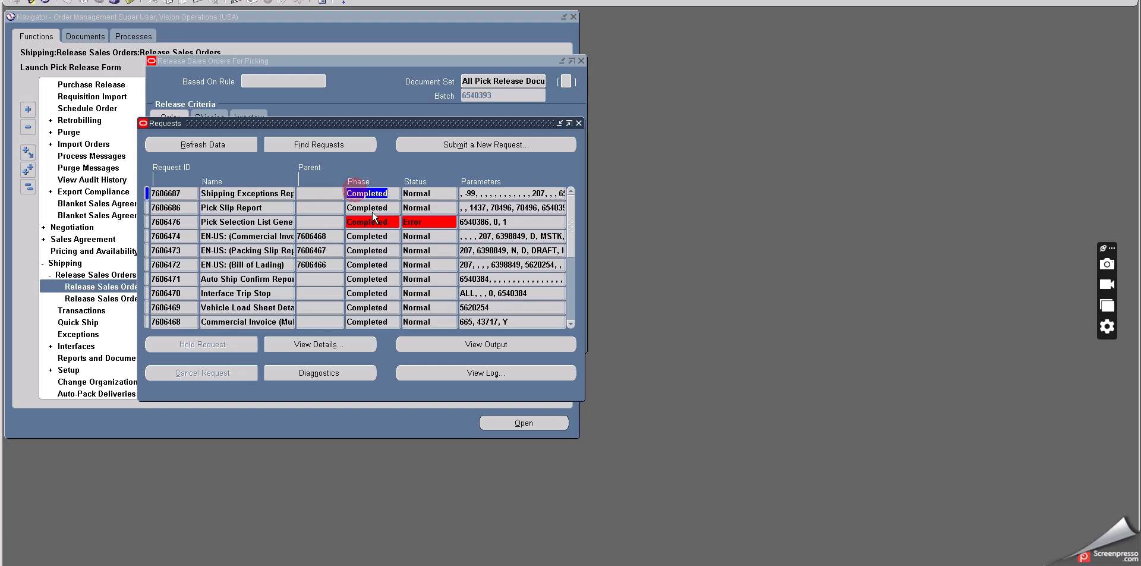
{"action": "left_click", "coordinate": [433, 349]}
{"action": "scroll", "coordinate": [499, 277], "scroll_direction": "down", "scroll_amount": 2}
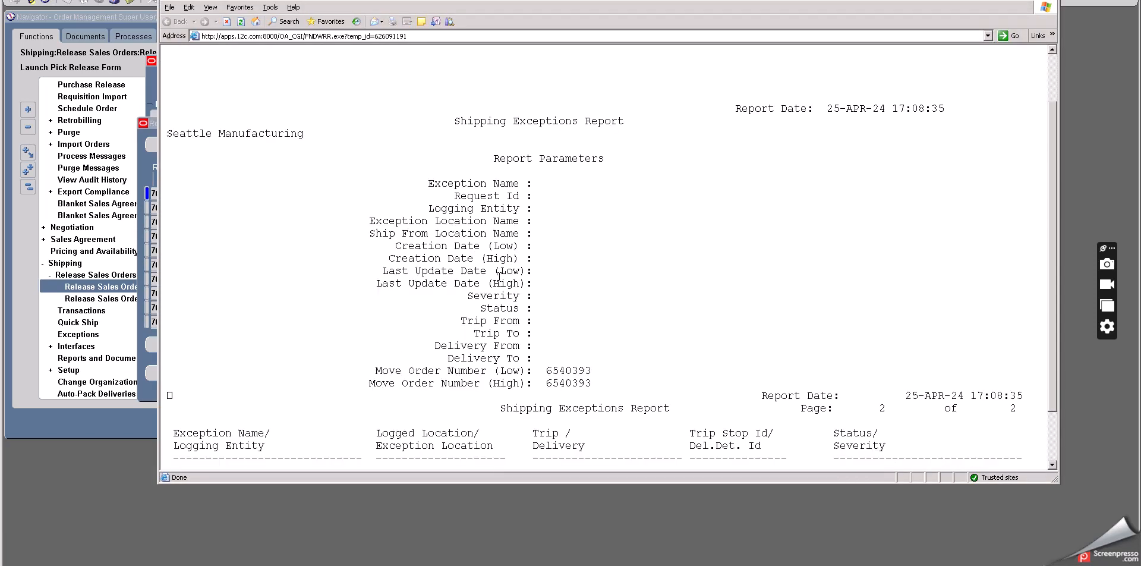
{"action": "scroll", "coordinate": [499, 277], "scroll_direction": "down", "scroll_amount": 2}
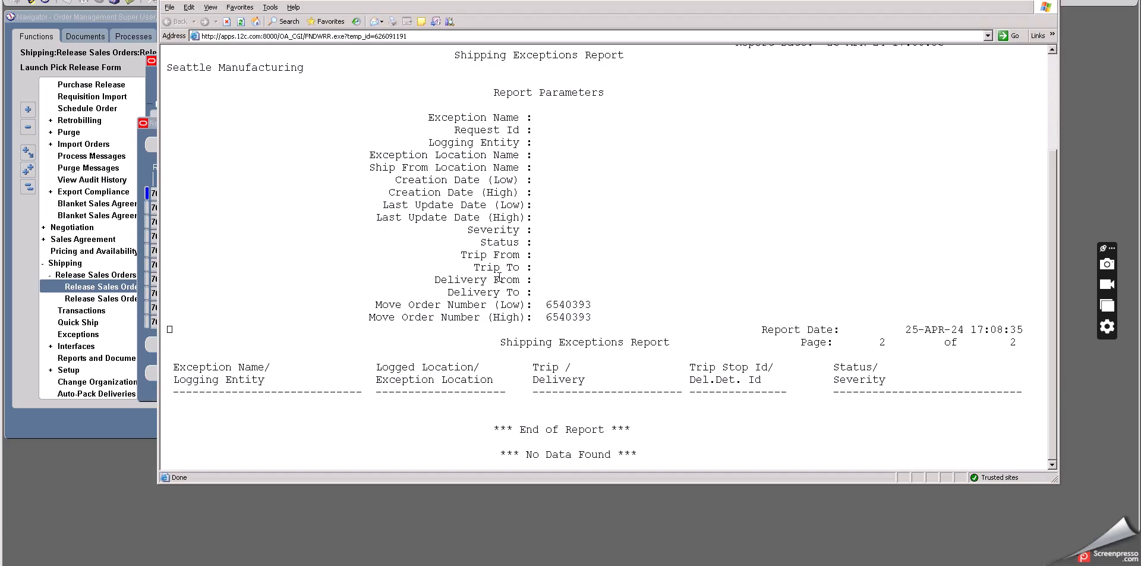
{"action": "left_click", "coordinate": [1057, 2]}
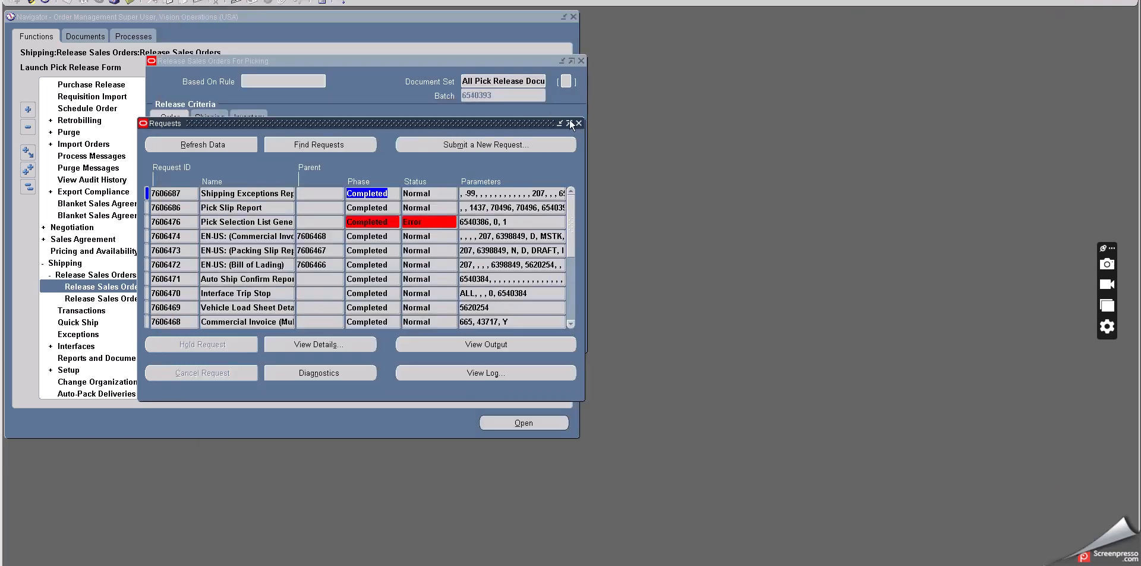
Close the requests list, review the shipping and inventory release criteria, and close the pick release form
{"action": "left_click", "coordinate": [579, 123]}
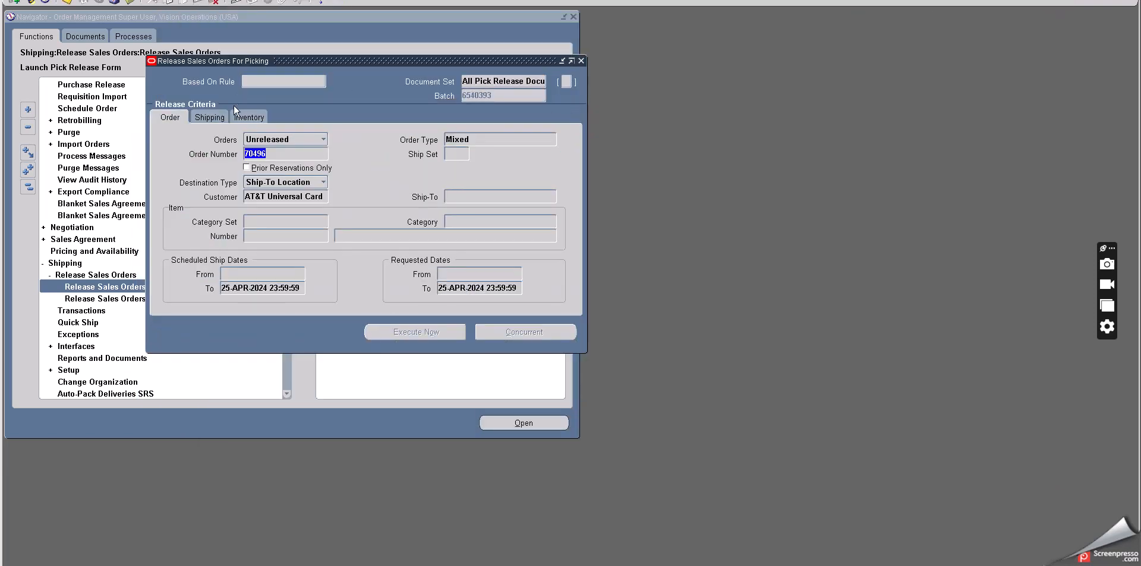
{"action": "left_click", "coordinate": [209, 117]}
{"action": "left_click", "coordinate": [256, 115]}
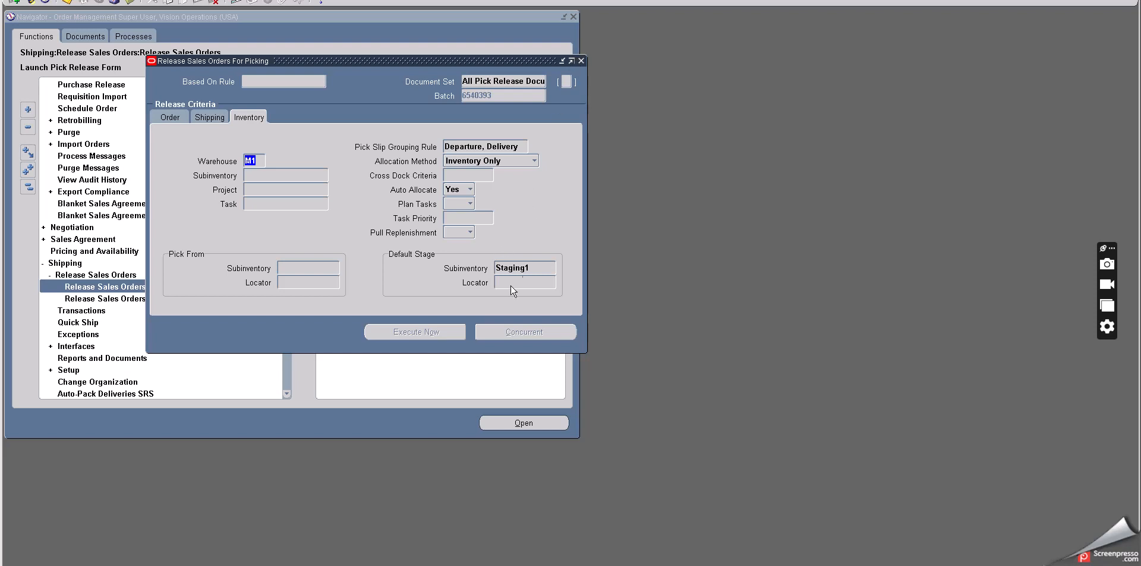
{"action": "left_click", "coordinate": [581, 61]}
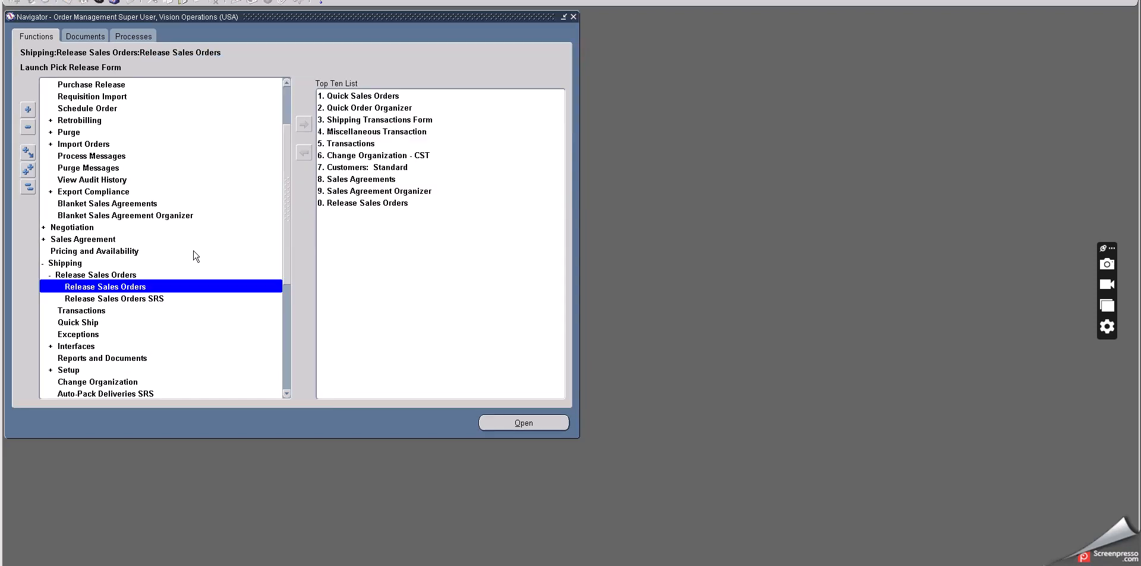
Open the Sales Orders form and query the released AT&T Universal Card order by its order number
{"action": "scroll", "coordinate": [107, 96], "scroll_direction": "up", "scroll_amount": 2}
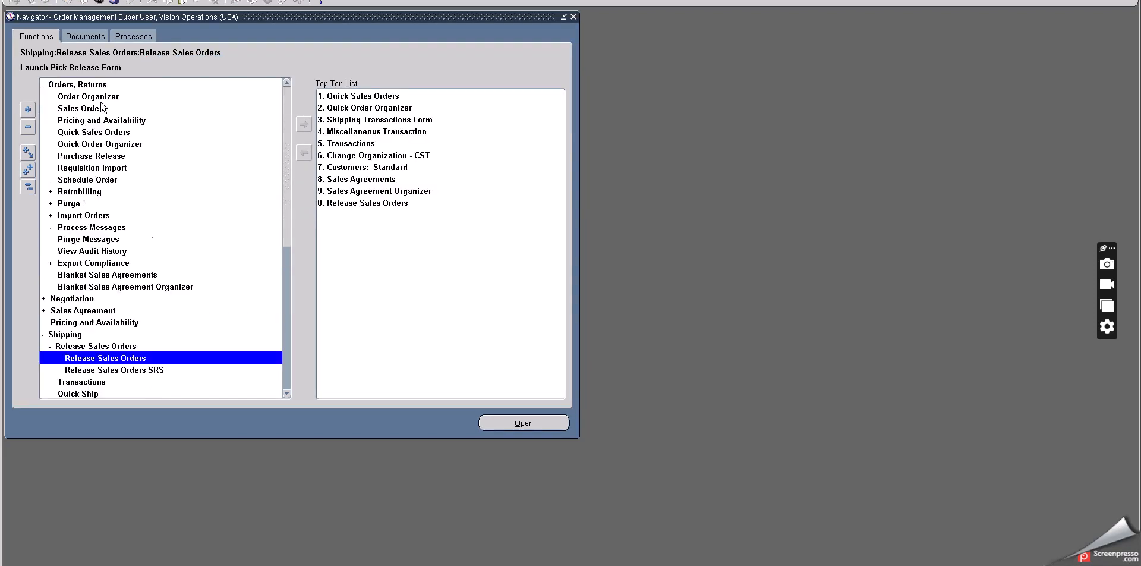
{"action": "left_click", "coordinate": [92, 110]}
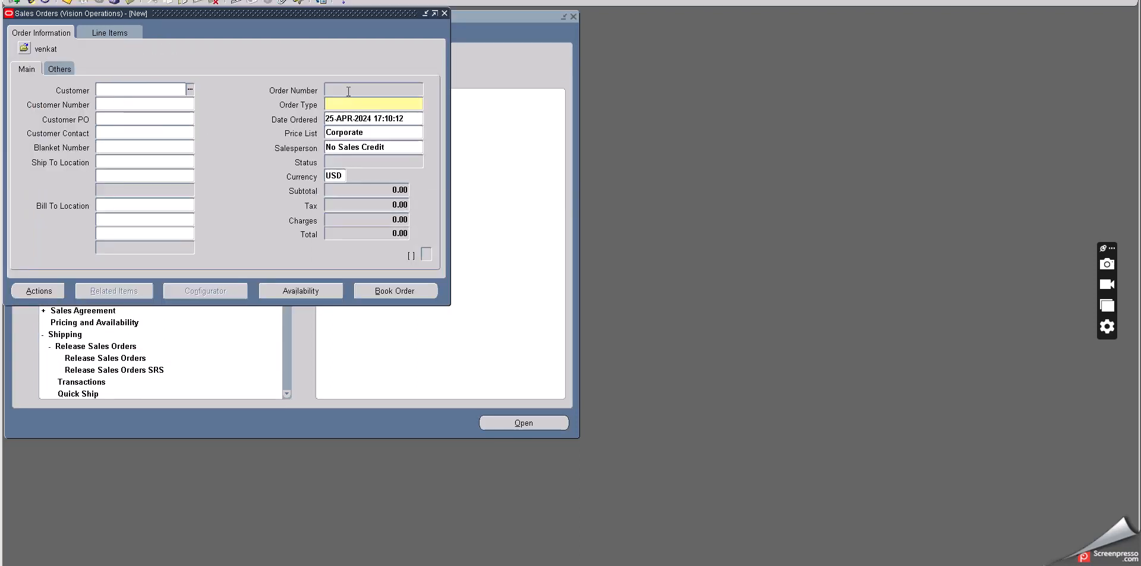
{"action": "left_click", "coordinate": [348, 91]}
{"action": "key", "text": "F11"}
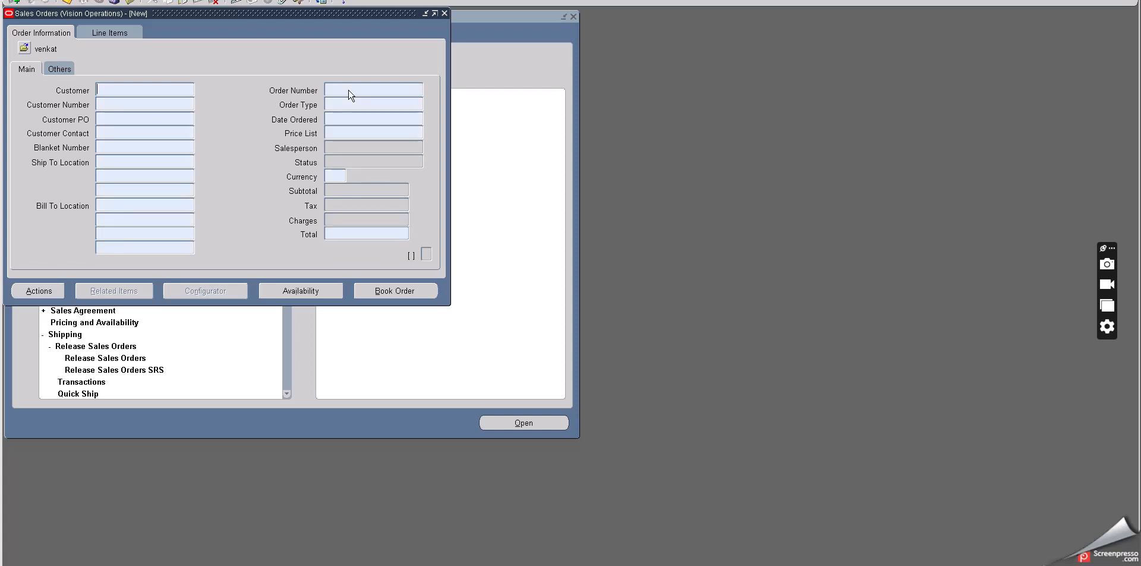
{"action": "type", "text": "70496%"}
{"action": "key", "text": "ctrl+F11"}
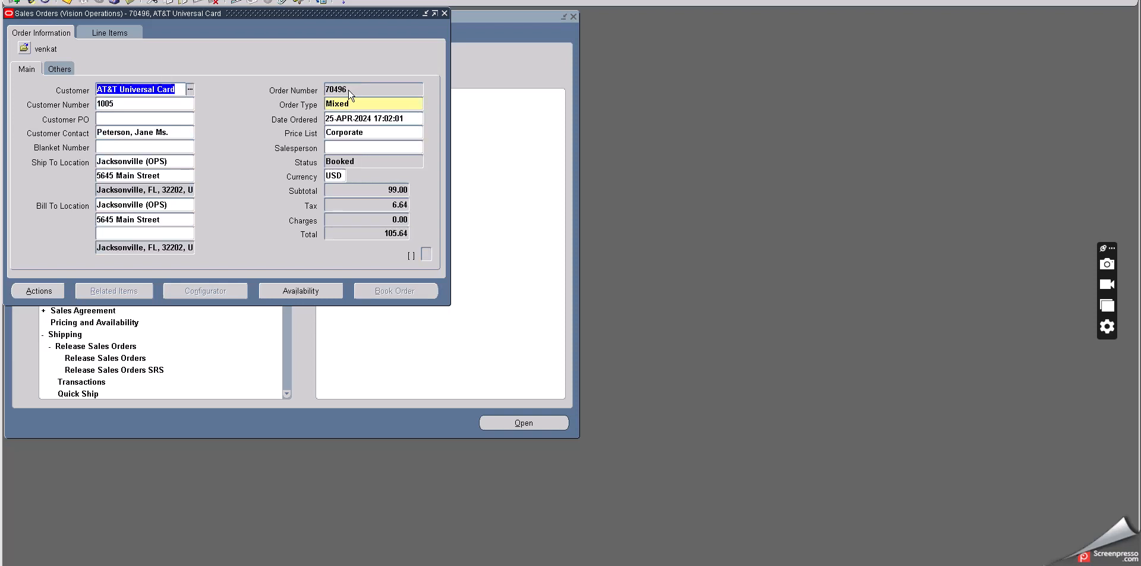
Review the order's other header details and the O2C TEST line's status, and close the sales order form
{"action": "left_click", "coordinate": [60, 69]}
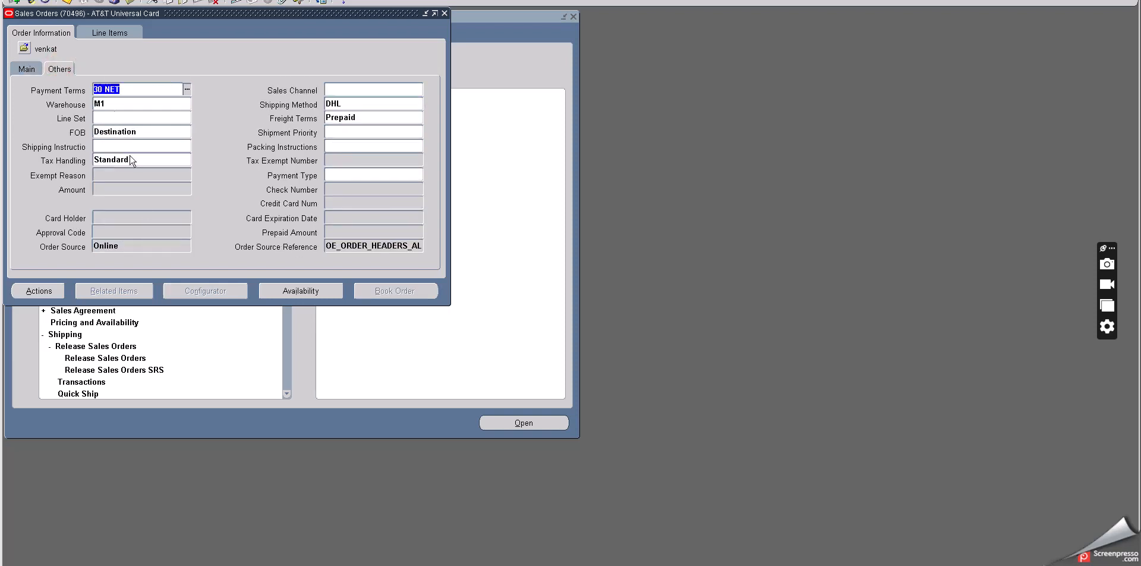
{"action": "left_click", "coordinate": [113, 34]}
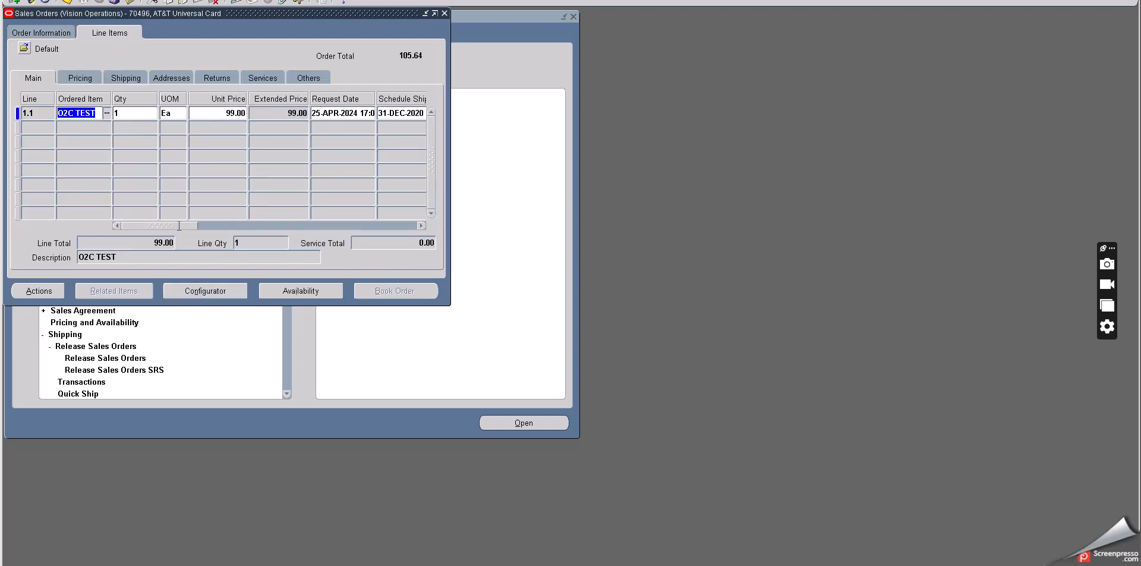
{"action": "left_click_drag", "start_coordinate": [167, 227], "coordinate": [198, 223]}
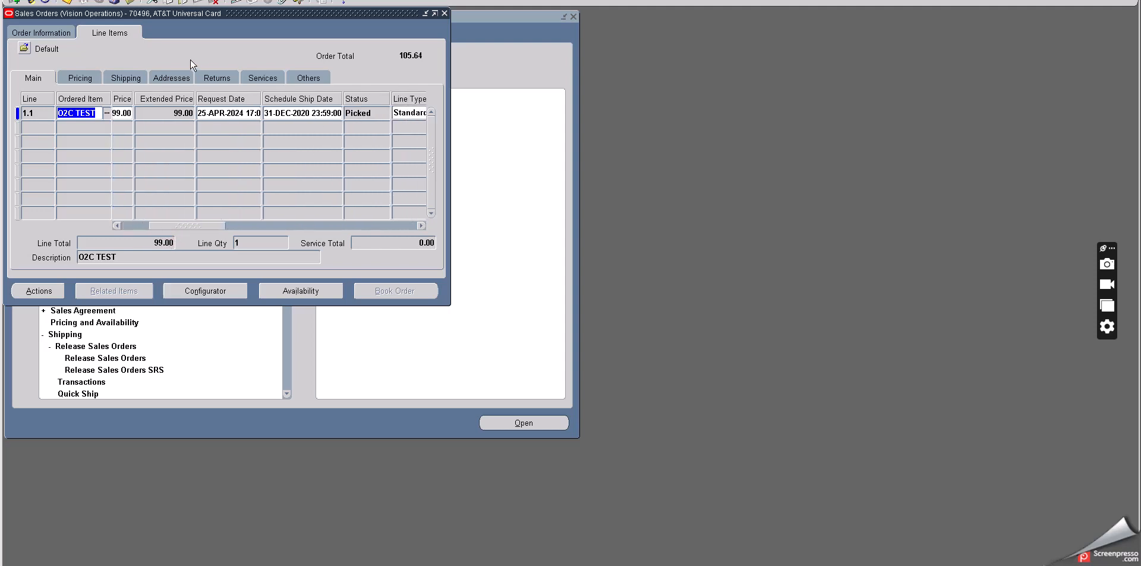
{"action": "left_click", "coordinate": [128, 2]}
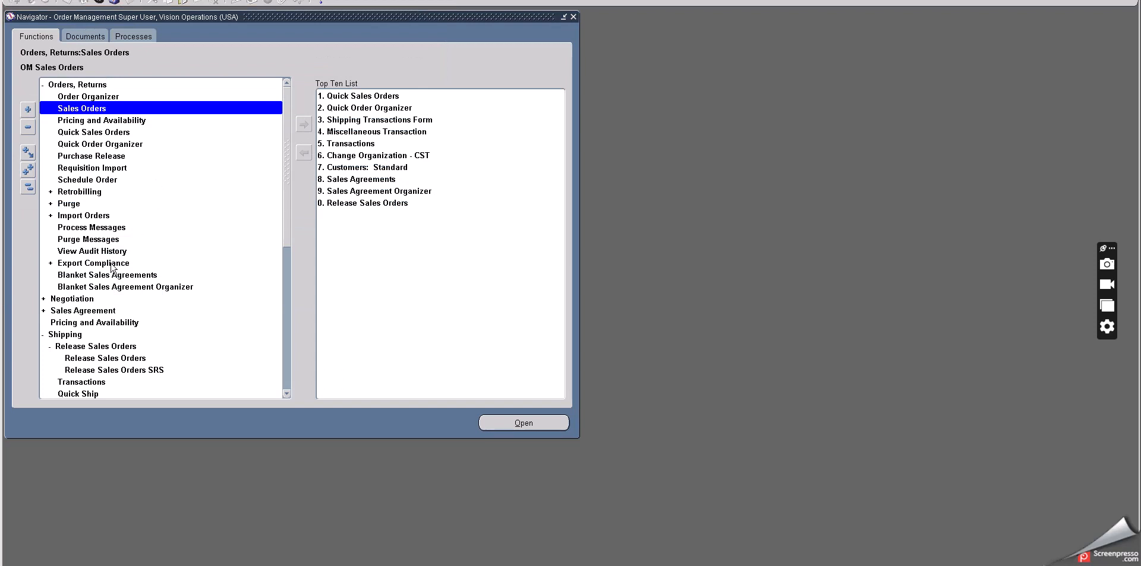
Open Shipping Transactions and find the lines for the order by entering its number as the order range
{"action": "double_click", "coordinate": [88, 382]}
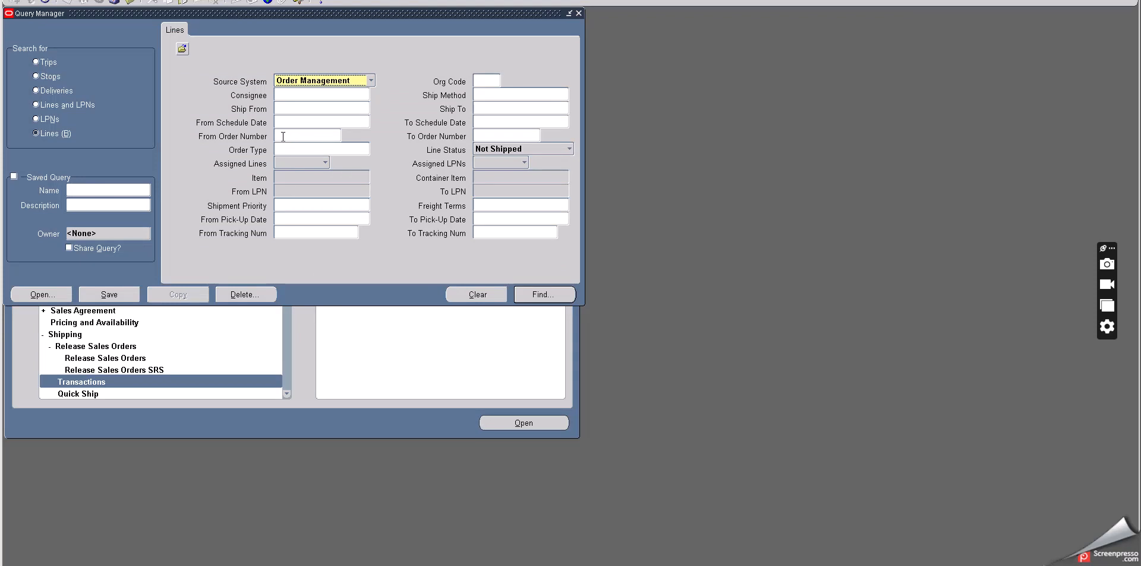
{"action": "left_click", "coordinate": [294, 136]}
{"action": "type", "text": "70496"}
{"action": "key", "text": "Tab"}
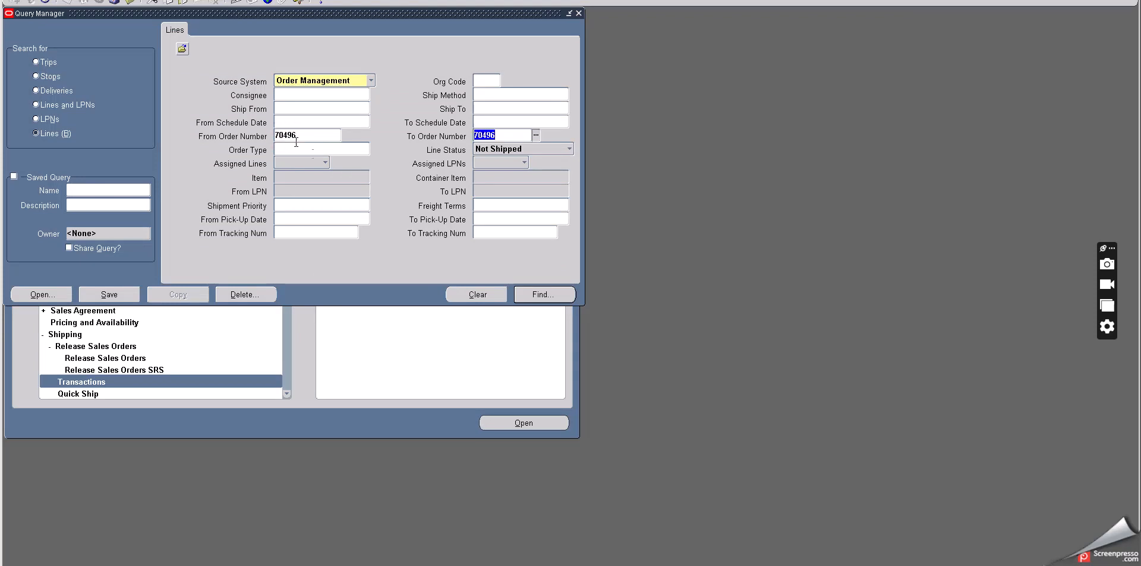
{"action": "left_click", "coordinate": [535, 289]}
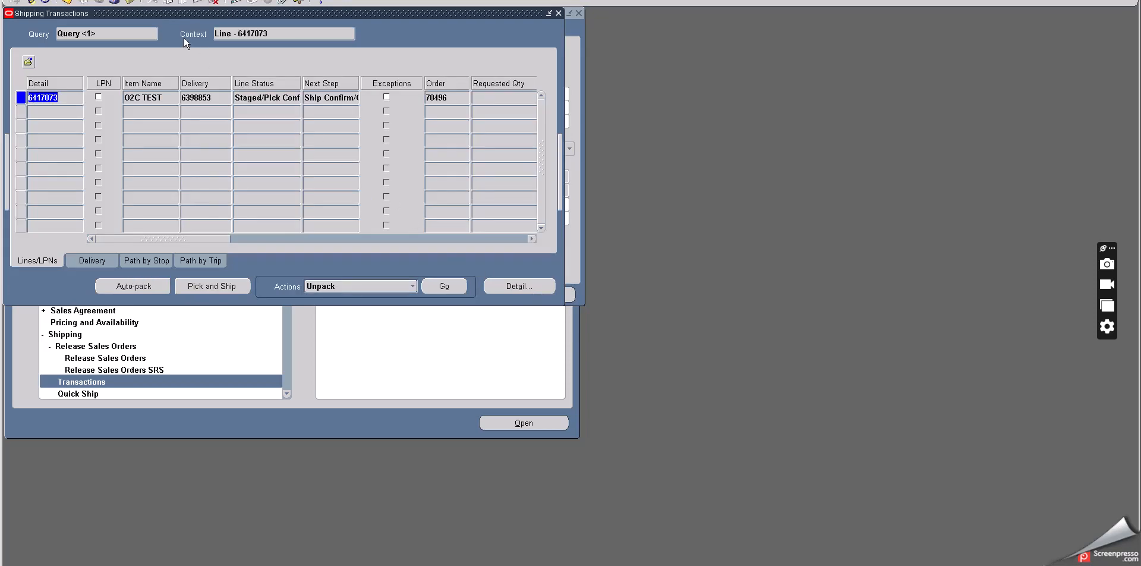
Examine the order line's delivery name and status and its trip stop information in Shipping Transactions
{"action": "left_click_drag", "start_coordinate": [179, 18], "coordinate": [226, 117]}
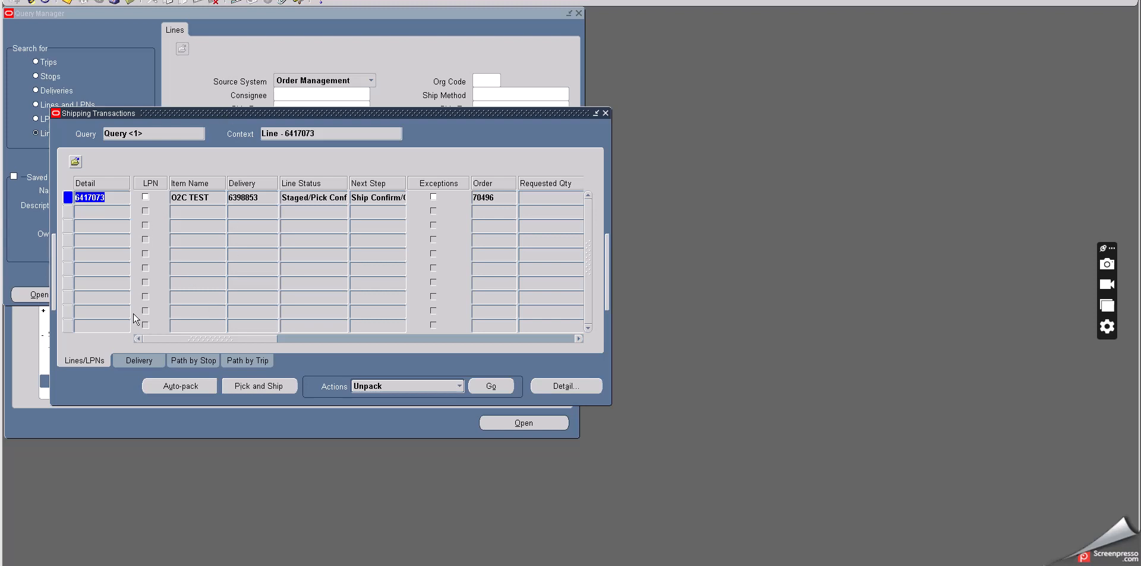
{"action": "left_click", "coordinate": [137, 359]}
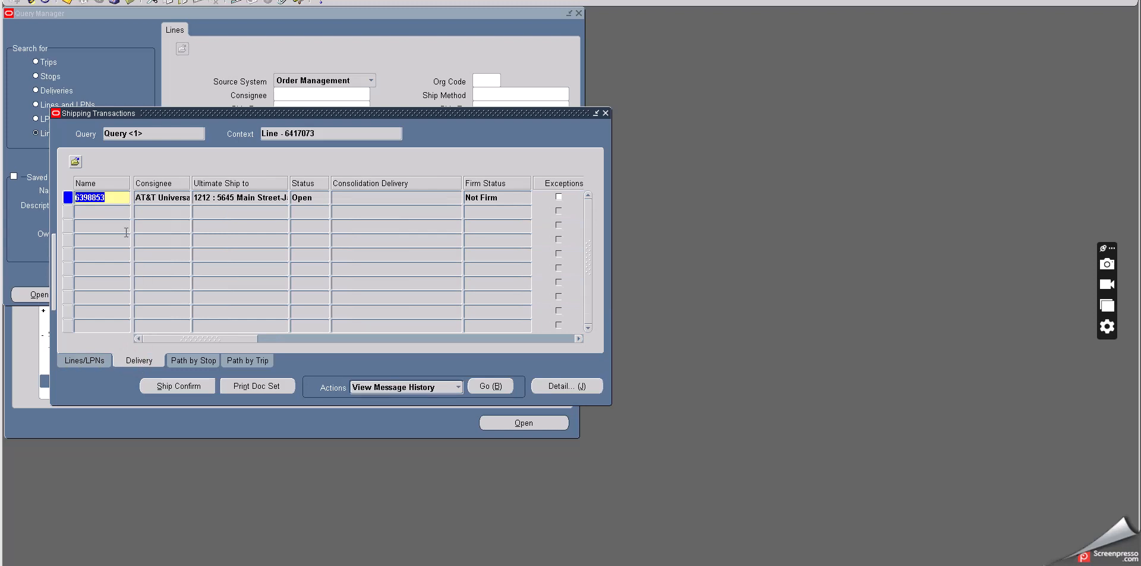
{"action": "left_click", "coordinate": [112, 197]}
{"action": "left_click_drag", "start_coordinate": [111, 198], "coordinate": [71, 197]}
{"action": "double_click", "coordinate": [310, 196]}
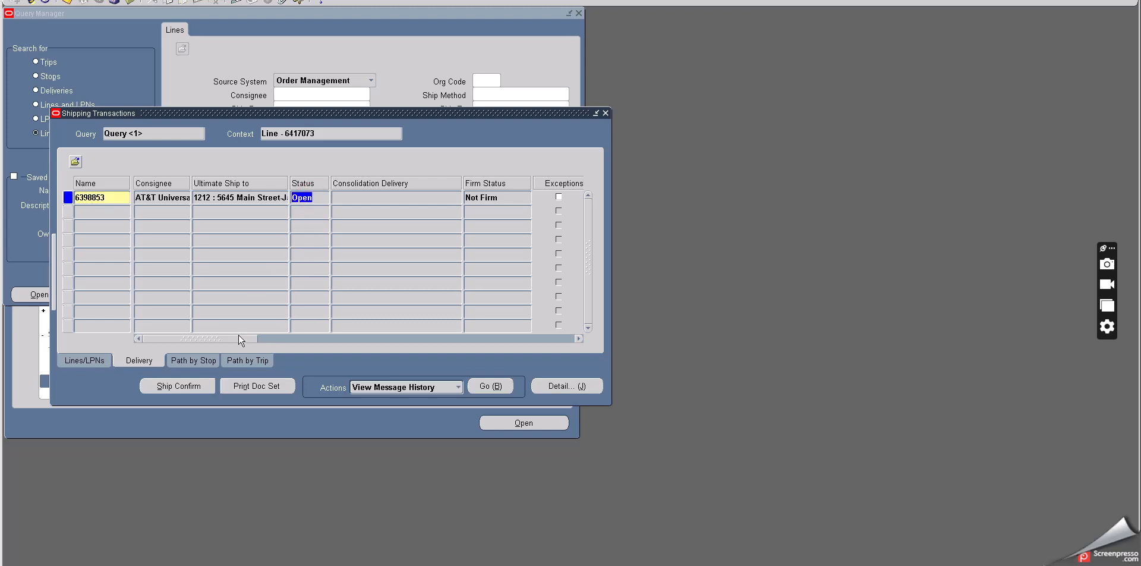
{"action": "left_click_drag", "start_coordinate": [238, 334], "coordinate": [152, 334]}
{"action": "left_click", "coordinate": [188, 362]}
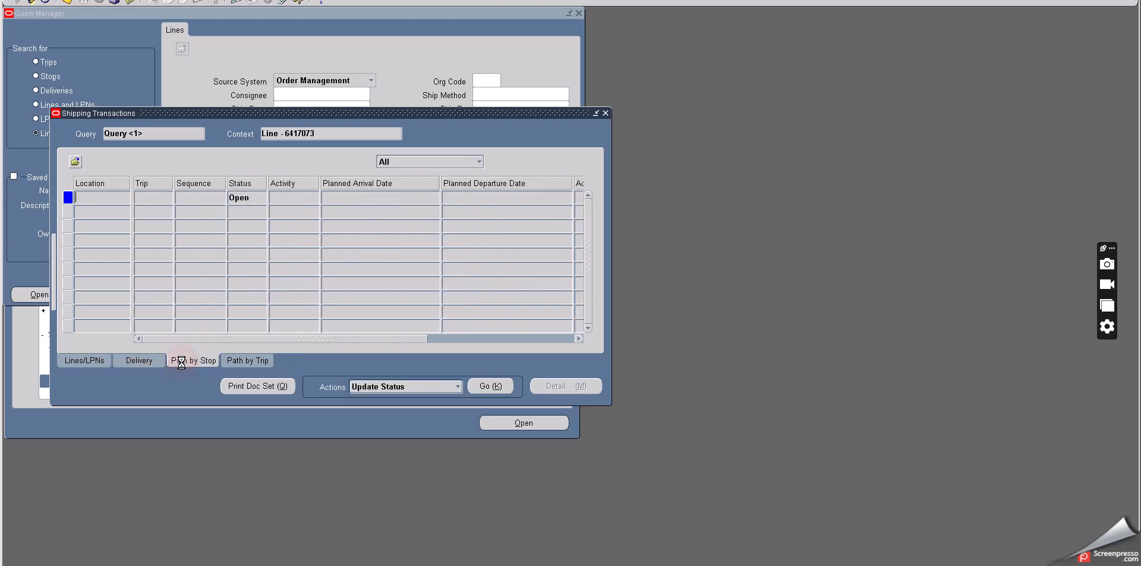
{"action": "left_click_drag", "start_coordinate": [201, 336], "coordinate": [240, 338]}
{"action": "left_click", "coordinate": [65, 361]}
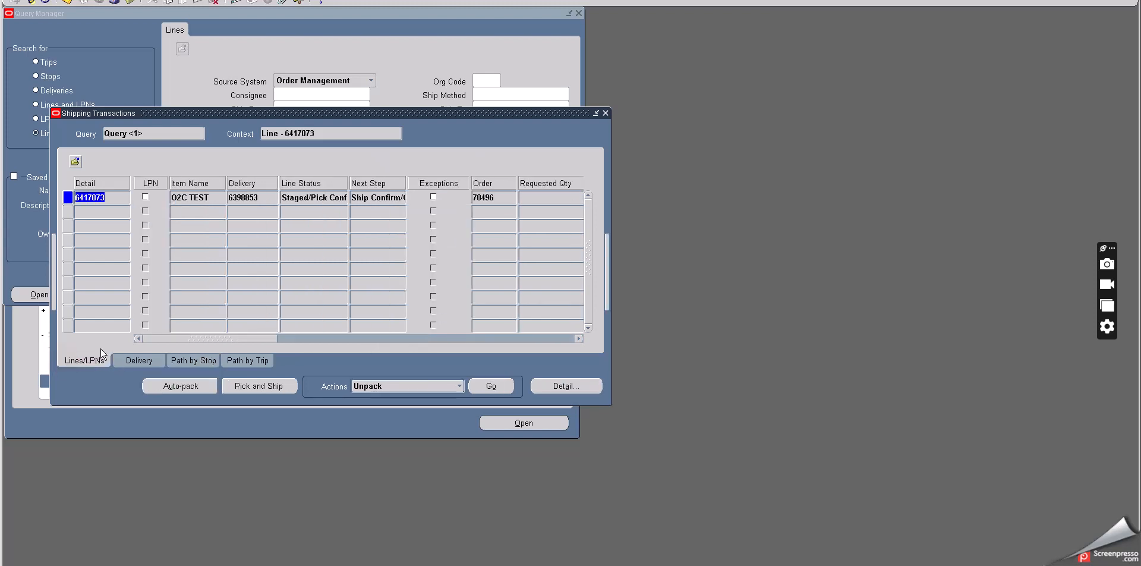
Check the subinventory and move order number of the O2C TEST shipping line
{"action": "left_click_drag", "start_coordinate": [159, 341], "coordinate": [419, 334]}
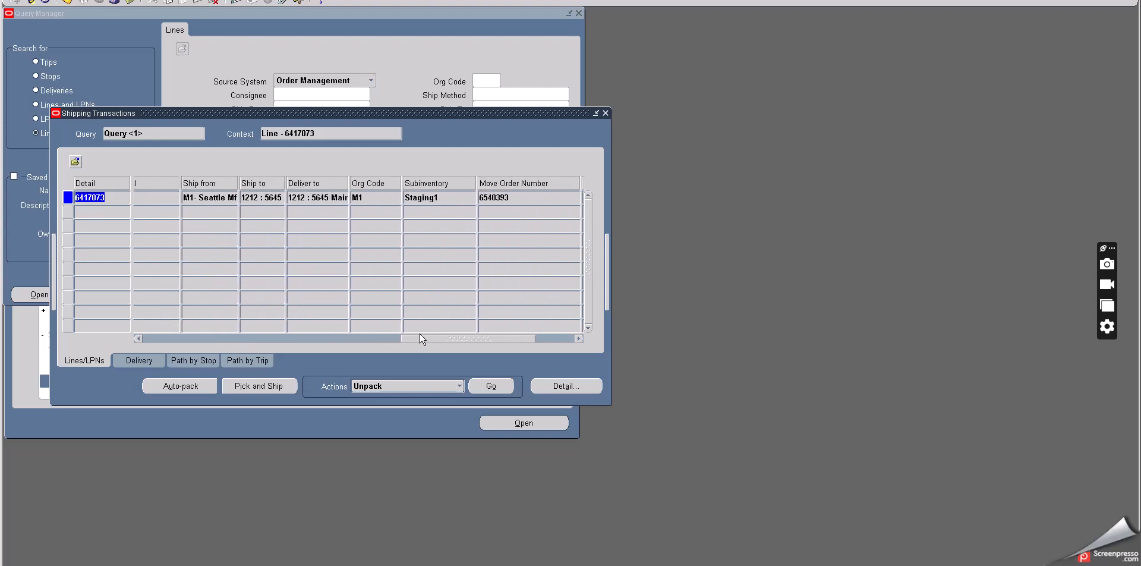
{"action": "left_click", "coordinate": [517, 197]}
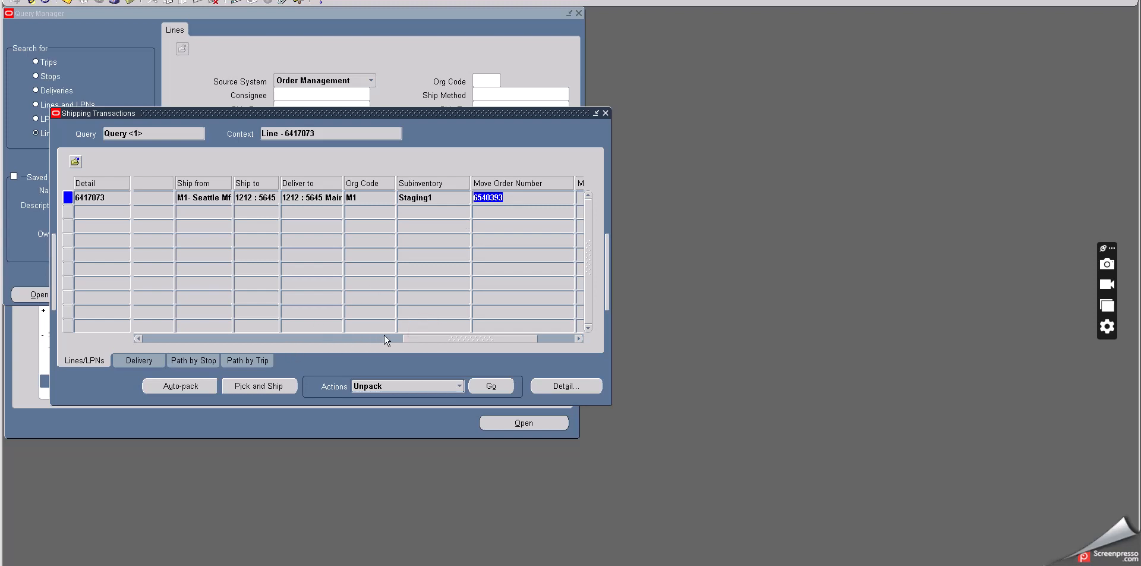
{"action": "left_click_drag", "start_coordinate": [407, 336], "coordinate": [127, 332]}
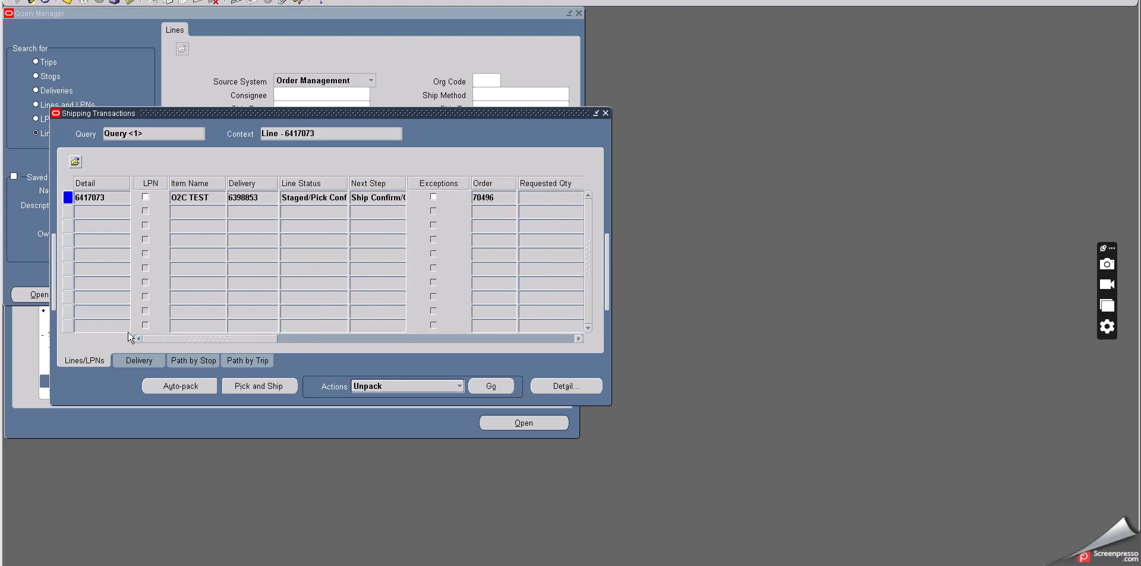
Read the full line status and next step values of the O2C TEST shipping line
{"action": "left_click", "coordinate": [298, 198]}
{"action": "left_click", "coordinate": [310, 198]}
{"action": "key", "text": "End"}
{"action": "key", "text": "Home"}
{"action": "left_click", "coordinate": [389, 196]}
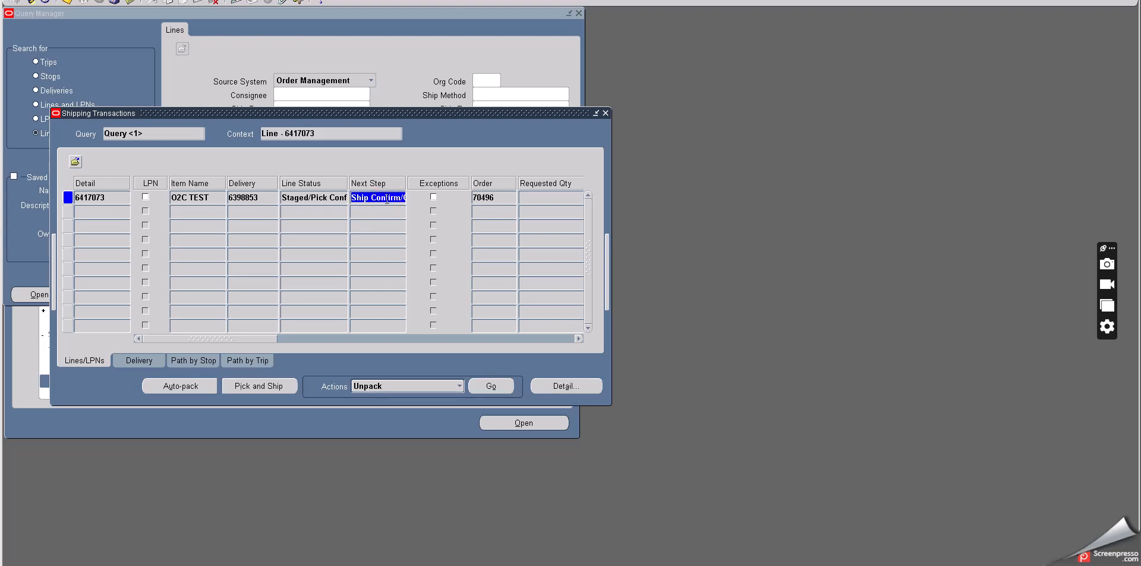
{"action": "left_click", "coordinate": [387, 198]}
{"action": "key", "text": "Right"}
{"action": "key", "text": "Right"}
{"action": "key", "text": "Right"}
{"action": "key", "text": "Right"}
{"action": "key", "text": "Right"}
{"action": "key", "text": "Right"}
{"action": "key", "text": "Right"}
{"action": "key", "text": "Right"}
{"action": "key", "text": "Right"}
{"action": "key", "text": "Right"}
{"action": "key", "text": "Right"}
{"action": "key", "text": "Right"}
{"action": "key", "text": "Right"}
{"action": "key", "text": "Right"}
{"action": "key", "text": "Right"}
{"action": "key", "text": "Right"}
{"action": "key", "text": "Right"}
{"action": "key", "text": "Right"}
{"action": "key", "text": "Right"}
{"action": "key", "text": "Right"}
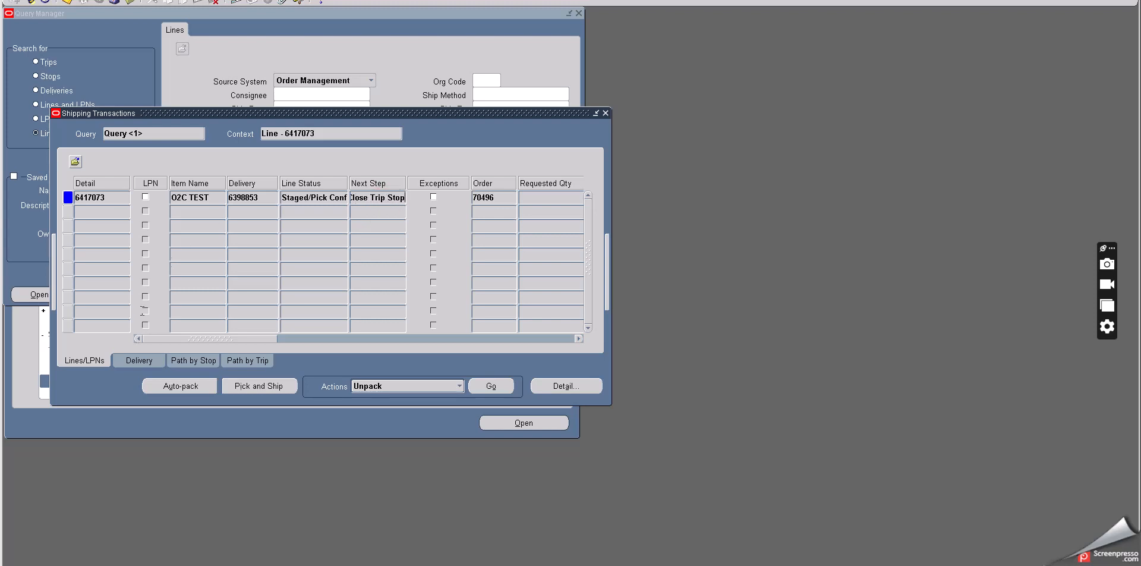
Ship confirm the order's delivery with the Auto Ship rule, entered quantities, ship method DHL, delivery set in-transit and trip closed
{"action": "left_click", "coordinate": [150, 361]}
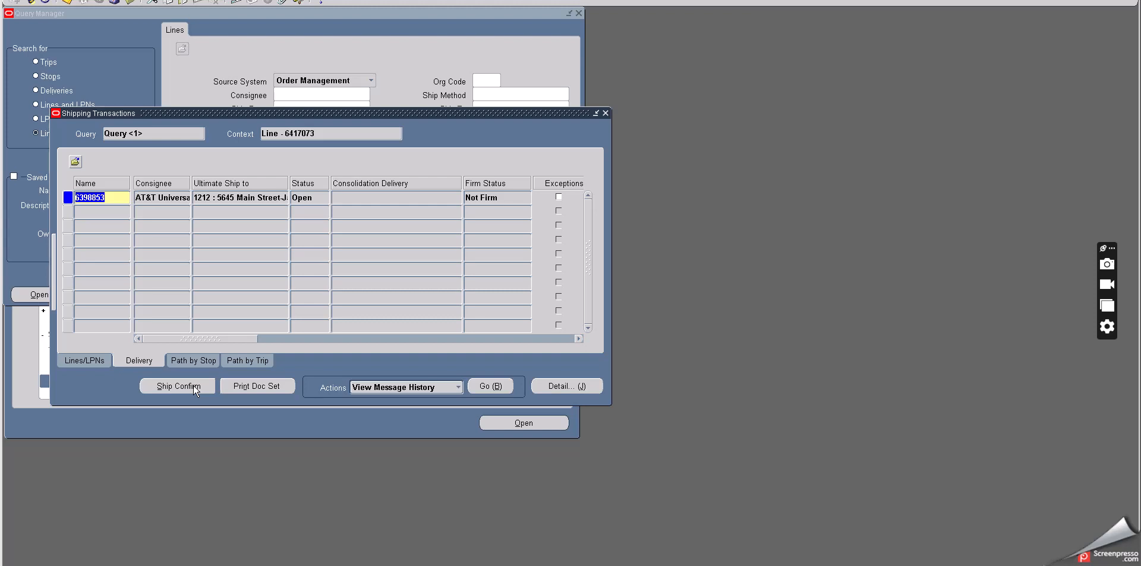
{"action": "left_click", "coordinate": [194, 386]}
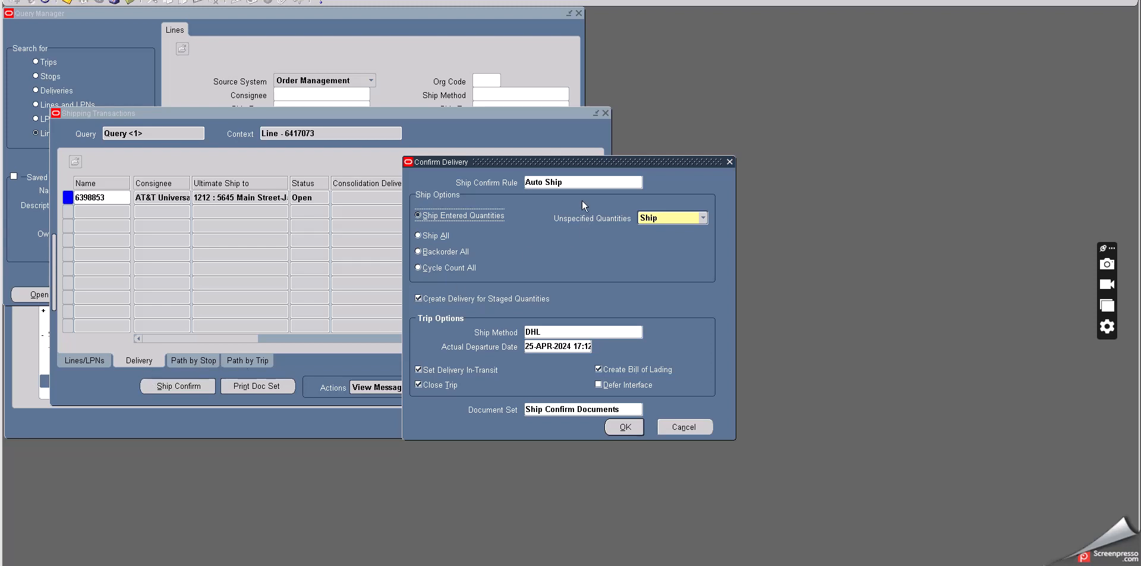
{"action": "left_click", "coordinate": [538, 333]}
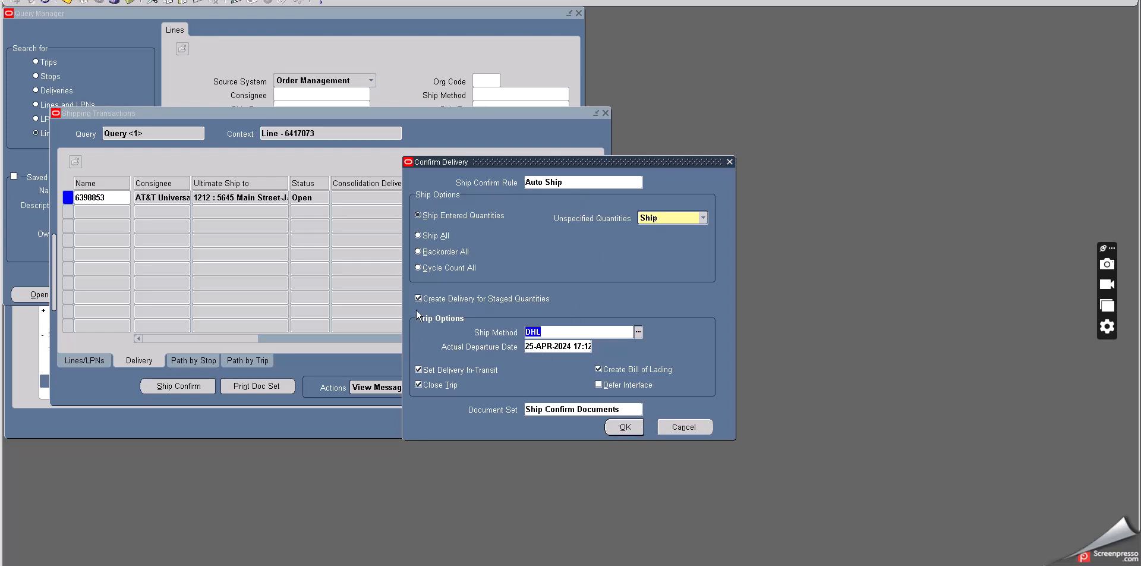
{"action": "left_click", "coordinate": [615, 429]}
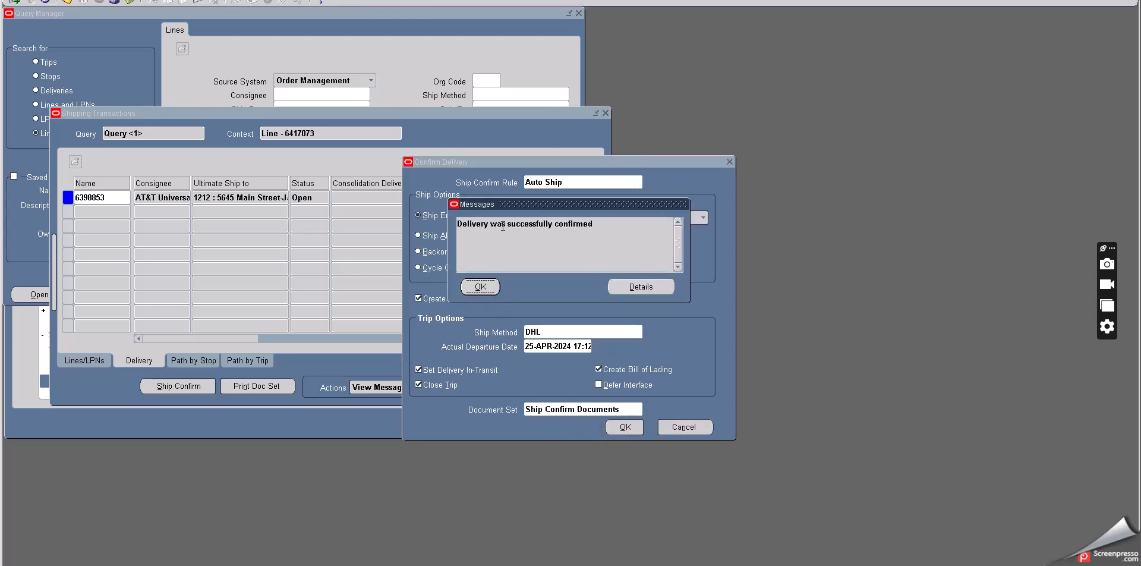
{"action": "left_click", "coordinate": [481, 288]}
Check the delivery's status and the activity and location of its pick-up and drop-off stops
{"action": "left_click", "coordinate": [310, 197]}
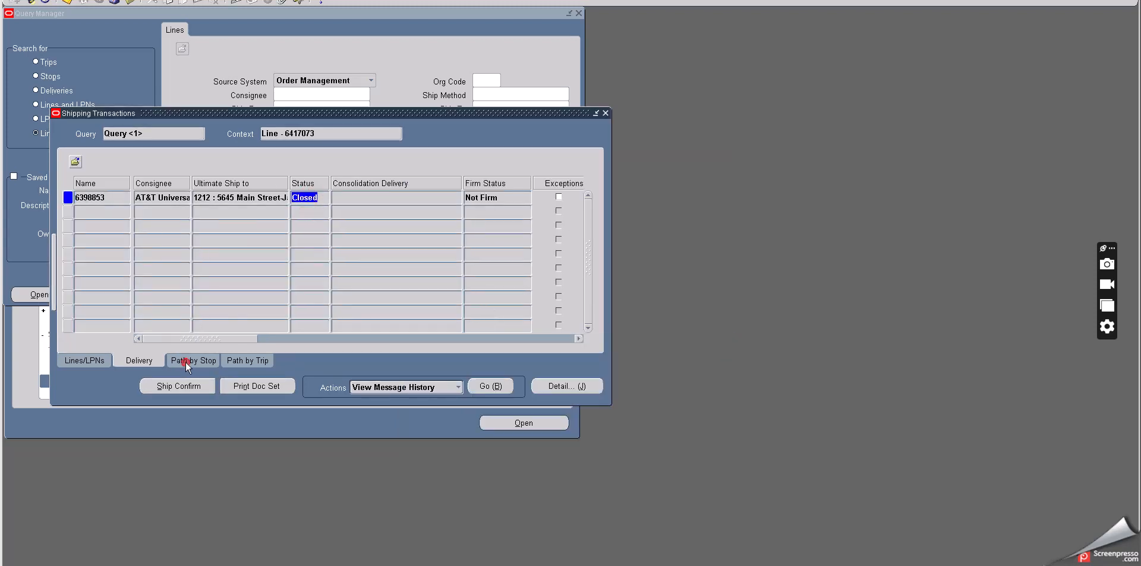
{"action": "left_click", "coordinate": [186, 362]}
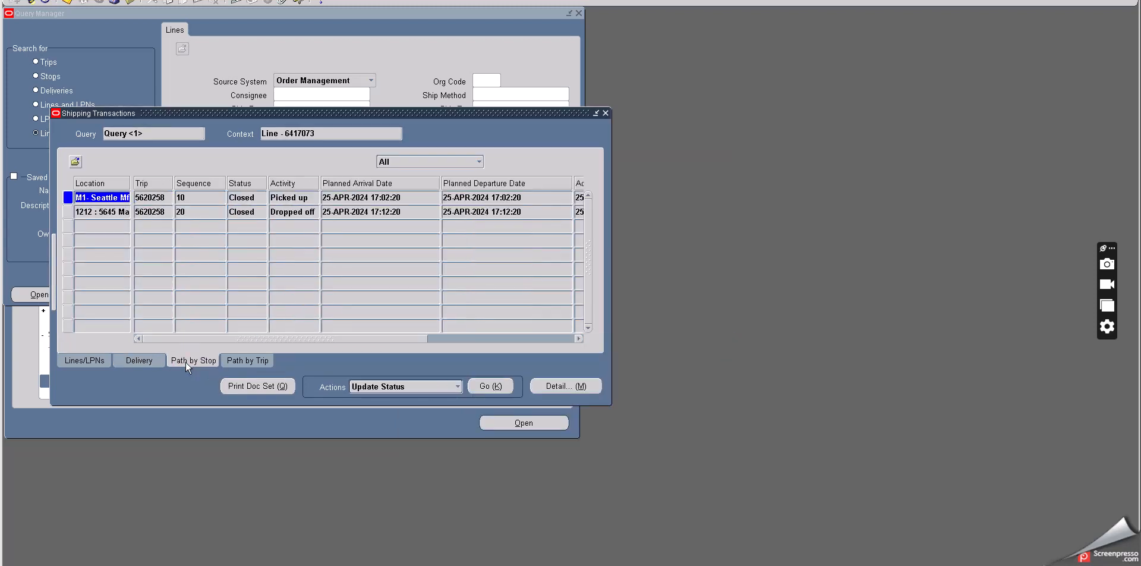
{"action": "left_click", "coordinate": [289, 198]}
{"action": "left_click", "coordinate": [288, 213]}
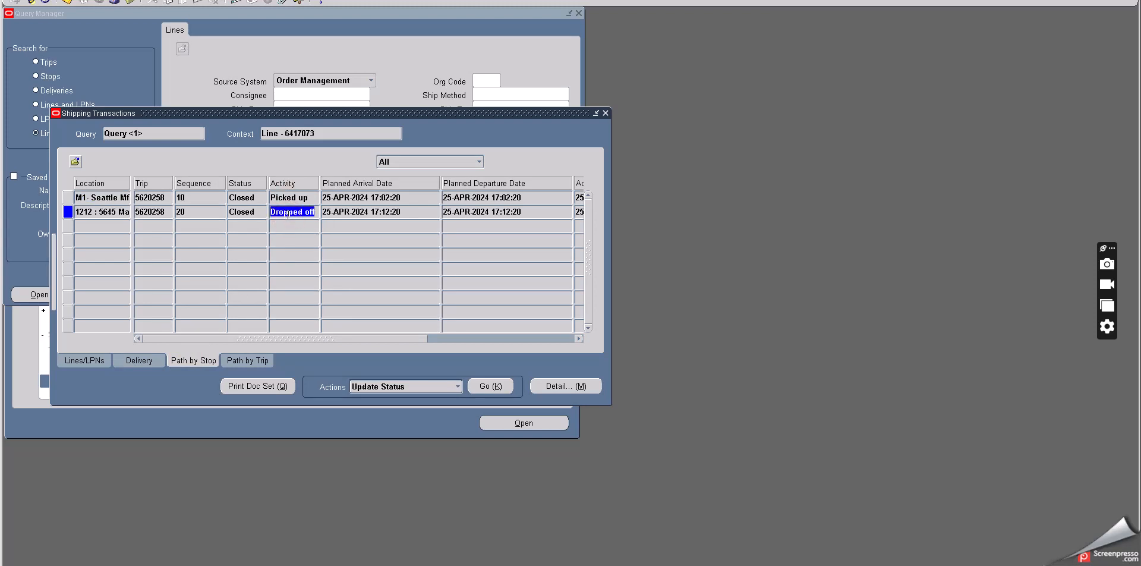
{"action": "left_click", "coordinate": [95, 197]}
{"action": "left_click", "coordinate": [109, 213]}
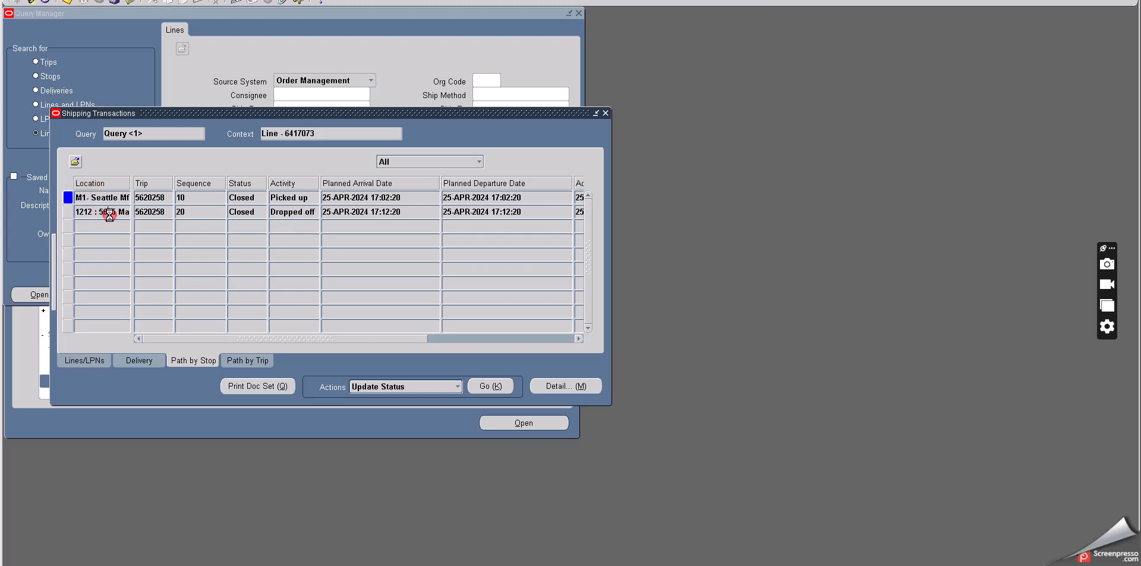
Read the drop-off stop's full location, its activity, and the actual arrival and departure dates of both stops
{"action": "left_click", "coordinate": [112, 212]}
{"action": "key", "text": "Right"}
{"action": "key", "text": "Right"}
{"action": "key", "text": "Right"}
{"action": "key", "text": "Right"}
{"action": "key", "text": "Right"}
{"action": "key", "text": "Right"}
{"action": "key", "text": "Right"}
{"action": "key", "text": "Right"}
{"action": "key", "text": "Right"}
{"action": "key", "text": "Right"}
{"action": "key", "text": "Right"}
{"action": "key", "text": "Right"}
{"action": "key", "text": "Right"}
{"action": "key", "text": "Right"}
{"action": "key", "text": "Right"}
{"action": "key", "text": "Right"}
{"action": "key", "text": "Right"}
{"action": "key", "text": "Right"}
{"action": "key", "text": "Right"}
{"action": "key", "text": "Right"}
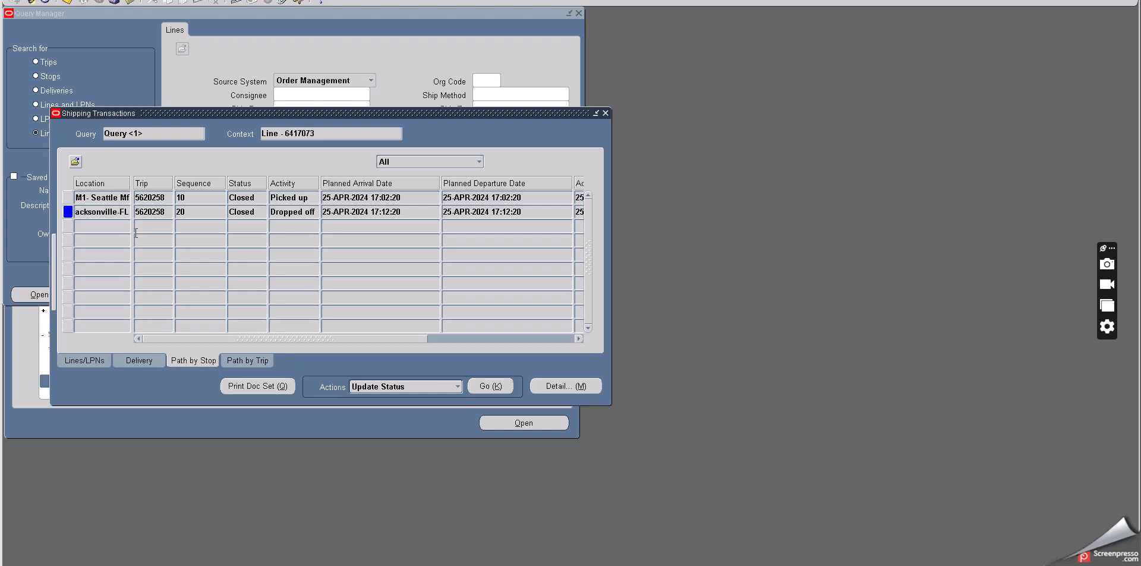
{"action": "left_click", "coordinate": [294, 212]}
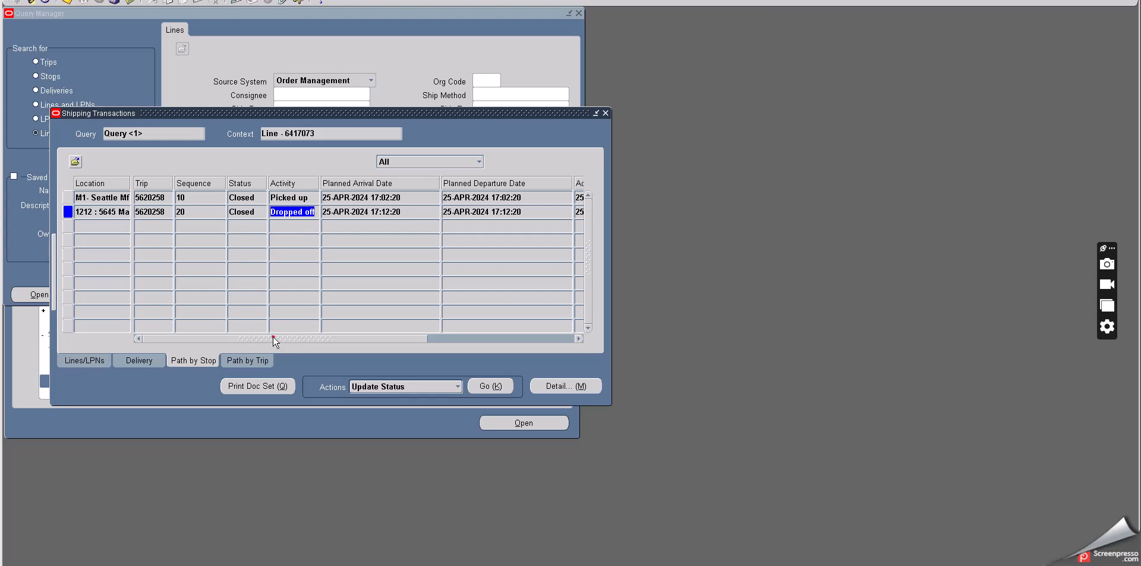
{"action": "left_click_drag", "start_coordinate": [273, 339], "coordinate": [439, 337]}
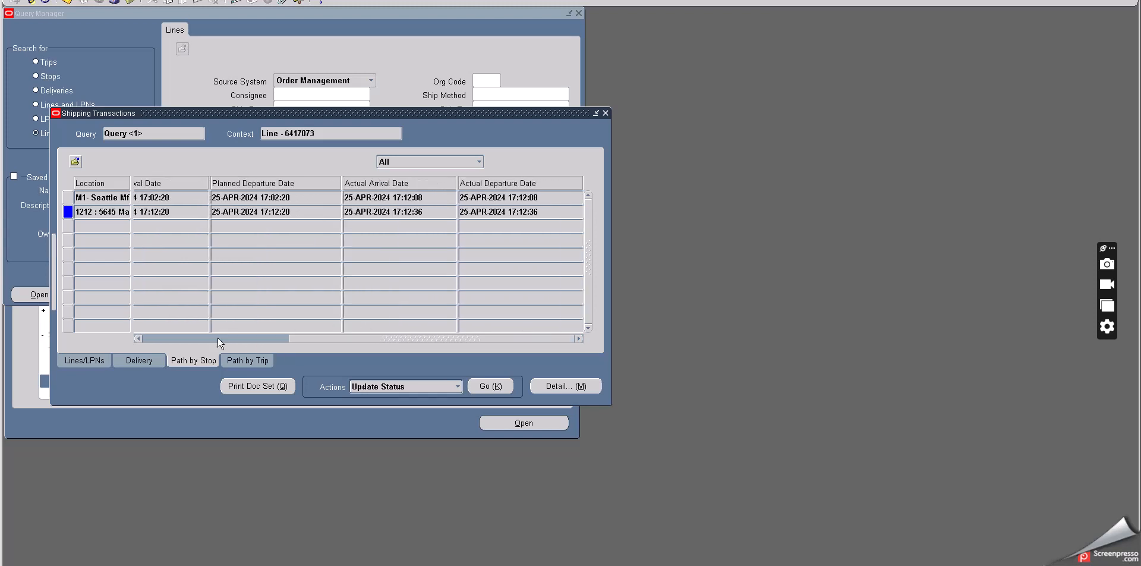
Check the status and activity of the delivery's trip
{"action": "left_click", "coordinate": [240, 359]}
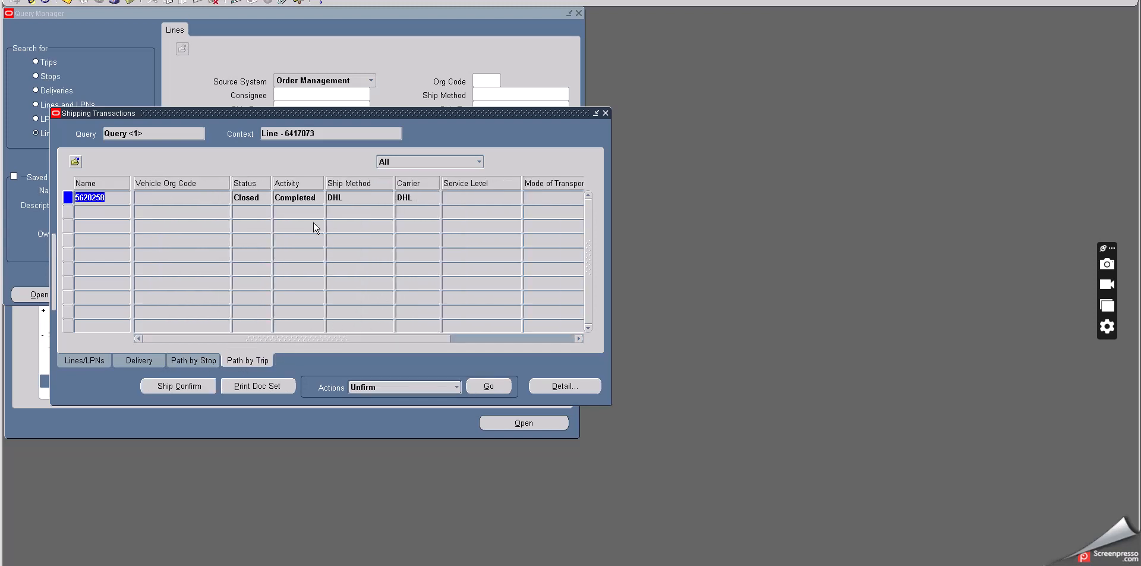
{"action": "left_click", "coordinate": [295, 197]}
{"action": "left_click", "coordinate": [250, 198]}
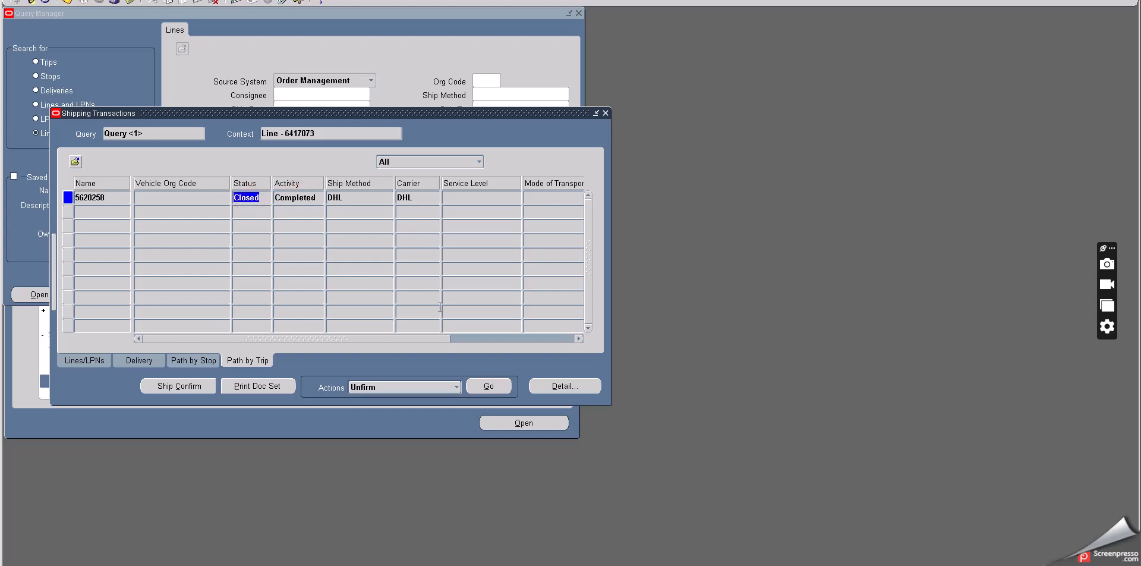
{"action": "left_click_drag", "start_coordinate": [438, 335], "coordinate": [333, 332]}
Return to the O2C TEST shipping line and check its order number
{"action": "left_click", "coordinate": [176, 362]}
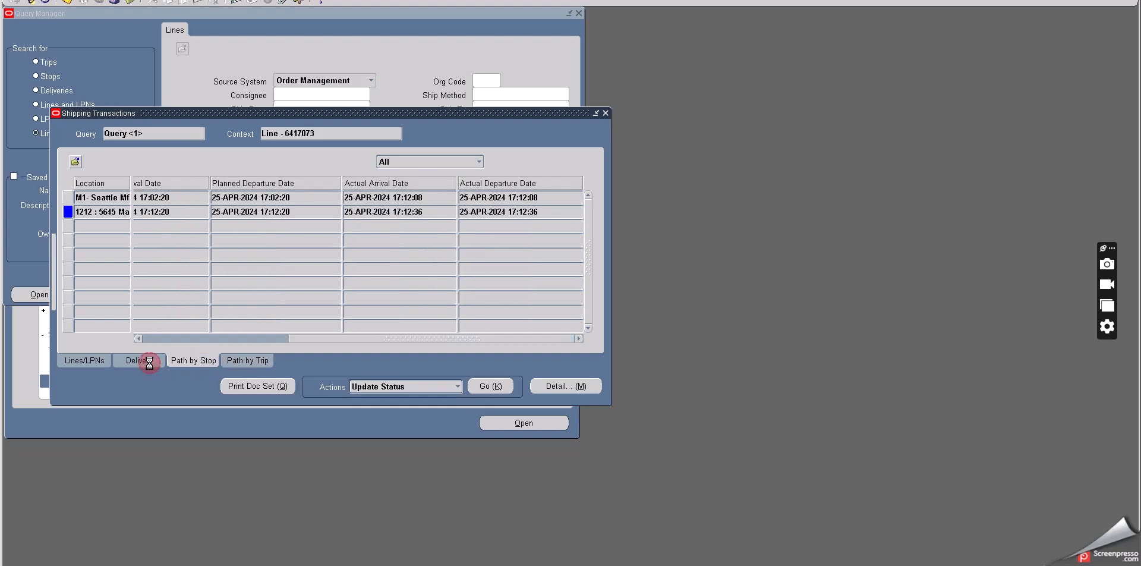
{"action": "left_click", "coordinate": [148, 362]}
{"action": "left_click", "coordinate": [94, 360]}
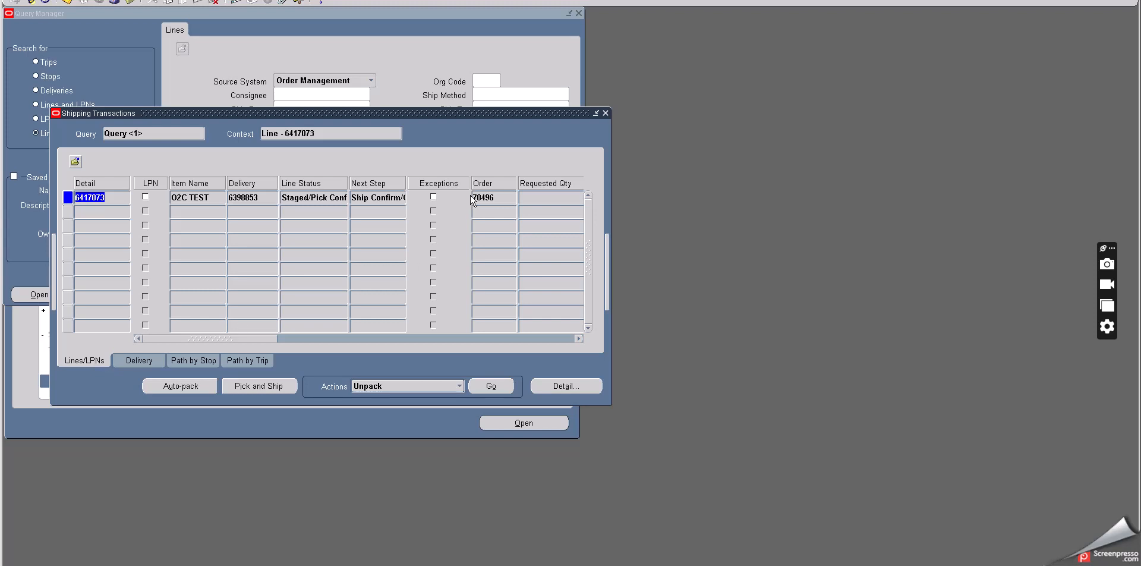
{"action": "left_click", "coordinate": [495, 198]}
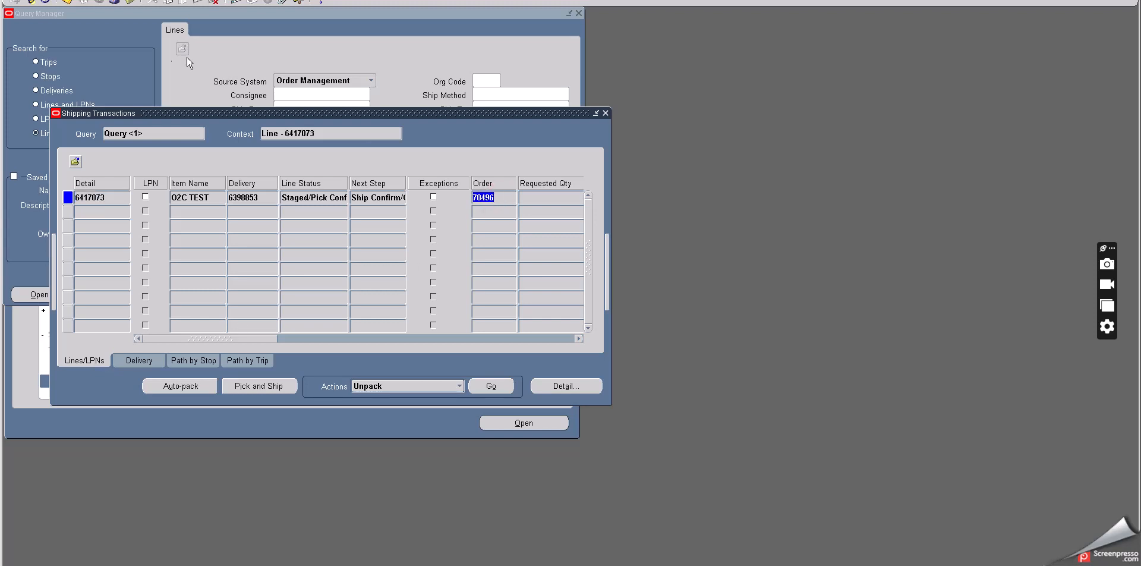
List all my concurrent requests from the last 7 days, ordered by request ID
{"action": "left_click", "coordinate": [50, 0]}
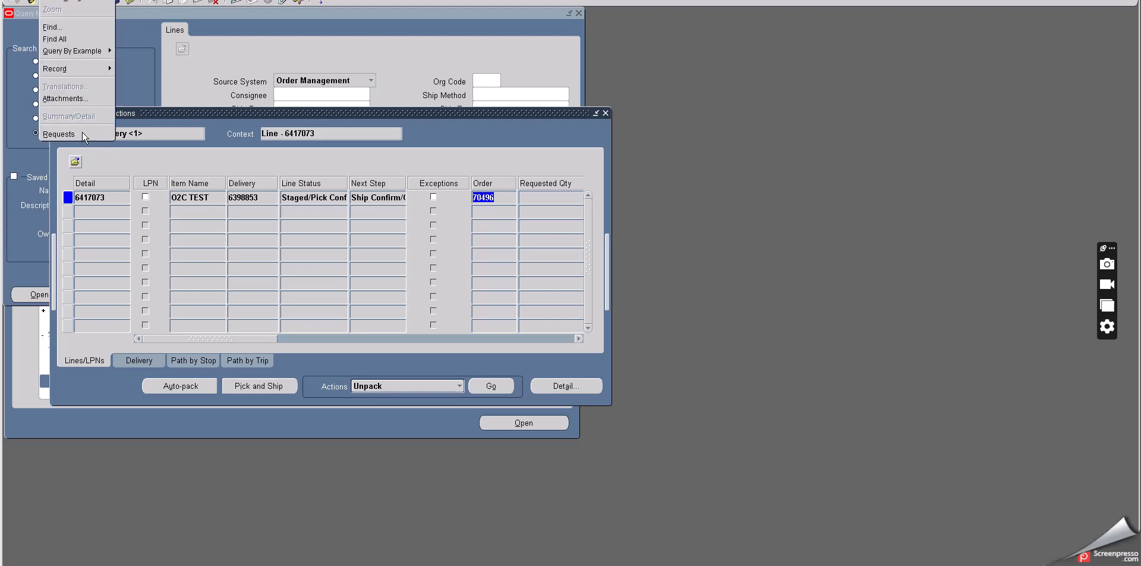
{"action": "left_click", "coordinate": [81, 134]}
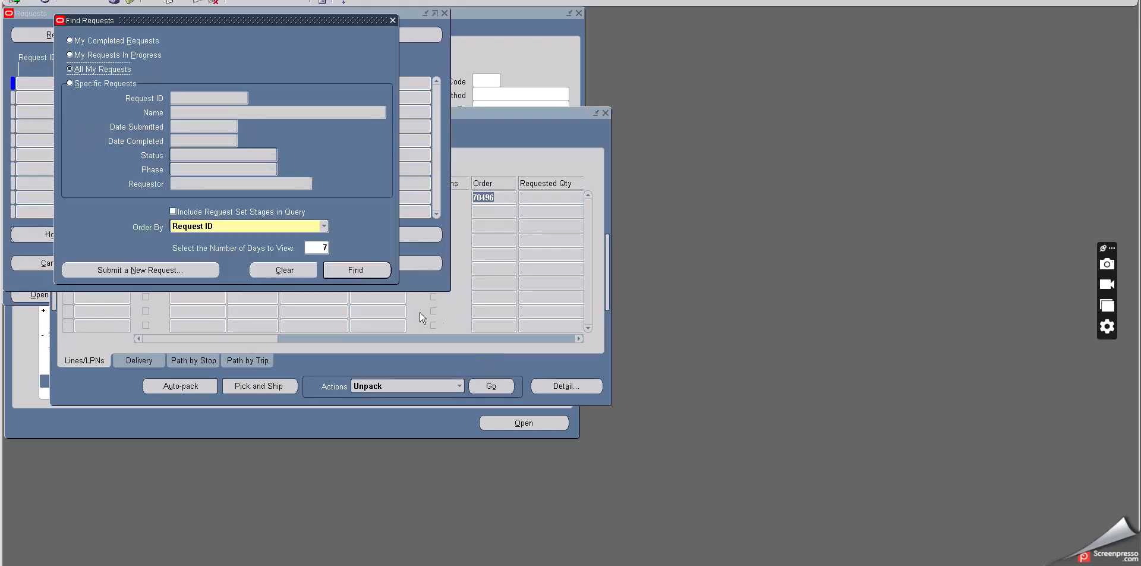
{"action": "left_click", "coordinate": [355, 270]}
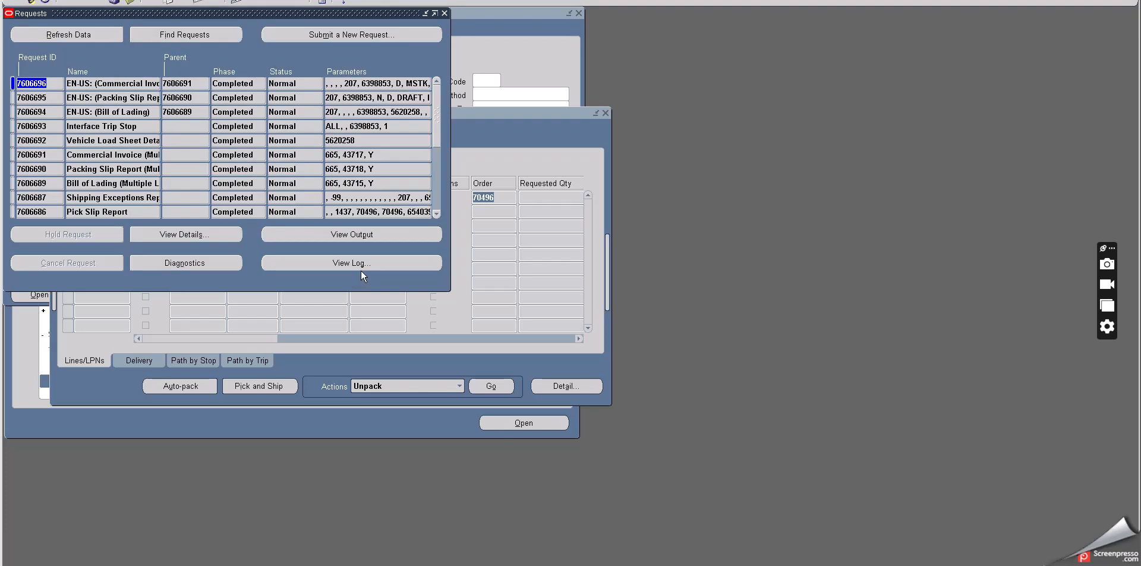
Examine the Pick Slip, Shipping Exceptions, Bill of Lading, Packing Slip, Commercial Invoice, Vehicle Load Sheet and Interface Trip Stop requests
{"action": "left_click", "coordinate": [117, 154]}
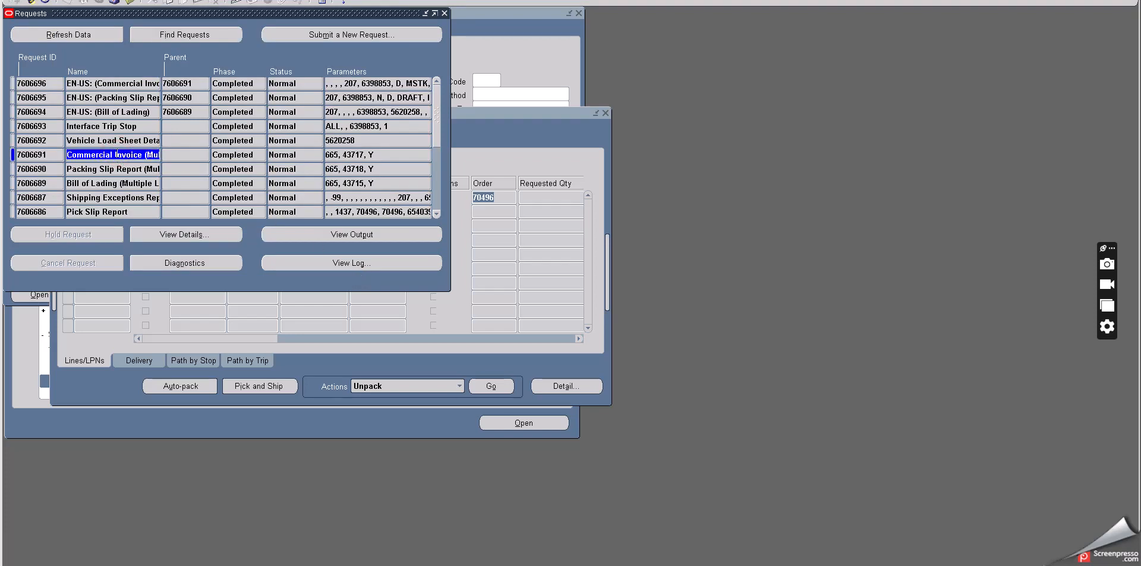
{"action": "scroll", "coordinate": [179, 170], "scroll_direction": "down", "scroll_amount": 1}
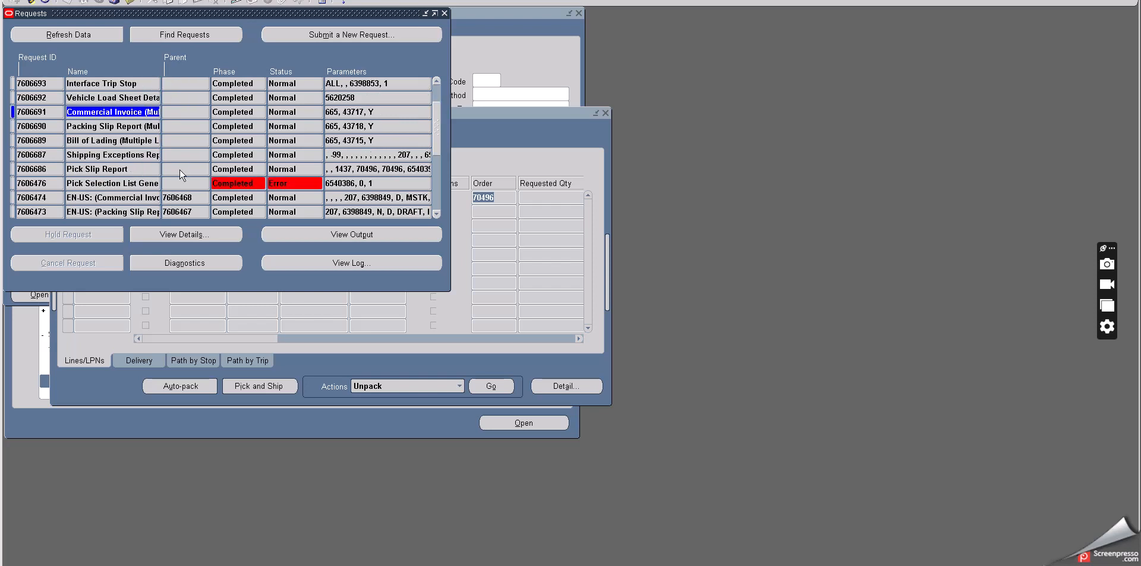
{"action": "scroll", "coordinate": [135, 162], "scroll_direction": "down", "scroll_amount": 1}
{"action": "left_click", "coordinate": [116, 126]}
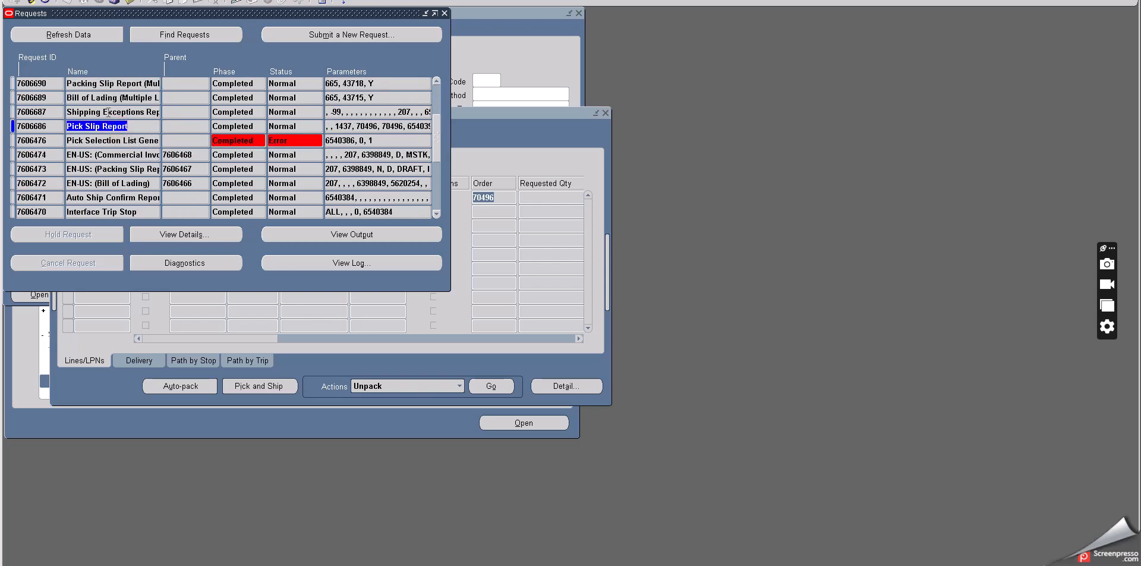
{"action": "left_click", "coordinate": [107, 112]}
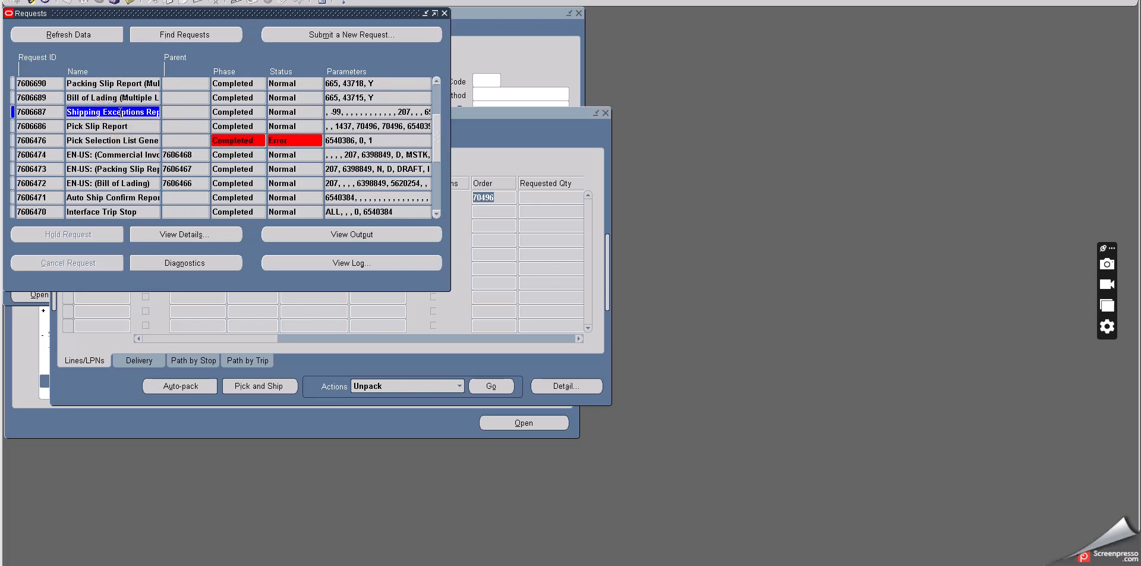
{"action": "scroll", "coordinate": [120, 111], "scroll_direction": "up", "scroll_amount": 2}
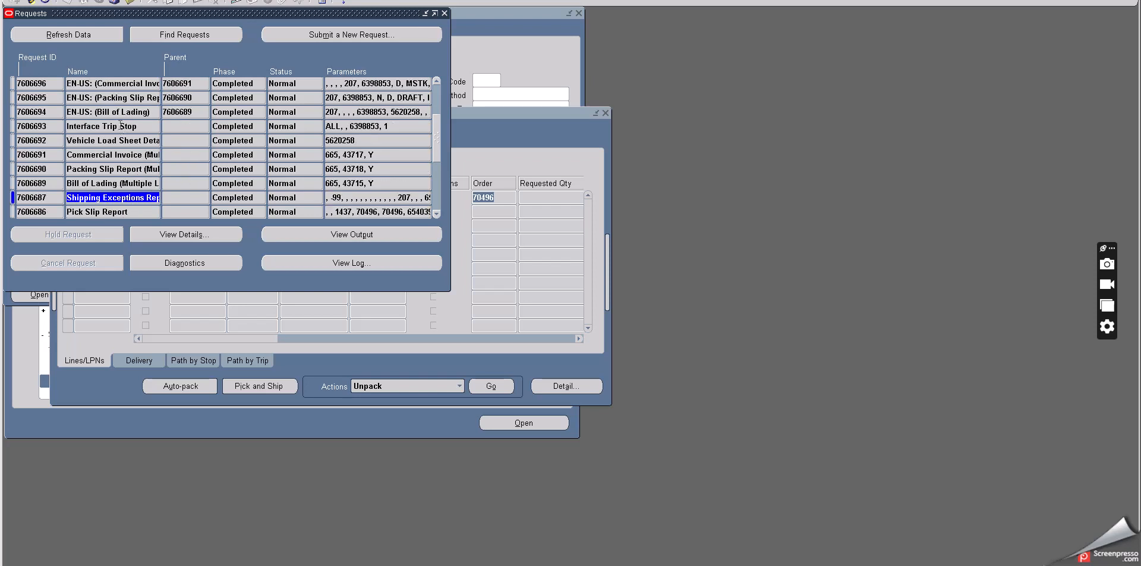
{"action": "left_click", "coordinate": [108, 183]}
{"action": "left_click", "coordinate": [111, 170]}
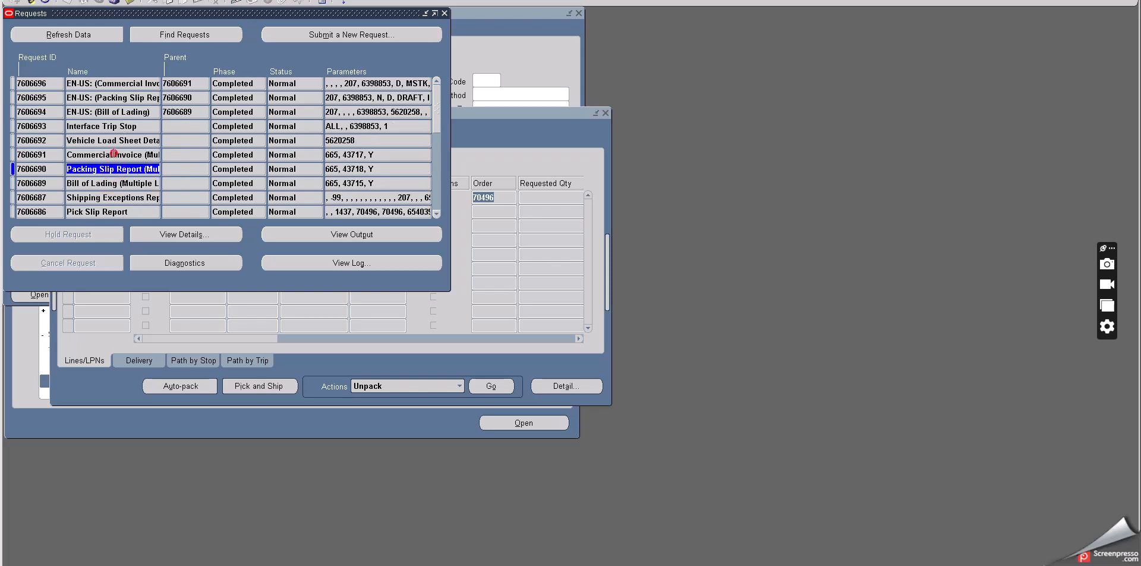
{"action": "left_click", "coordinate": [113, 155]}
{"action": "left_click", "coordinate": [113, 141]}
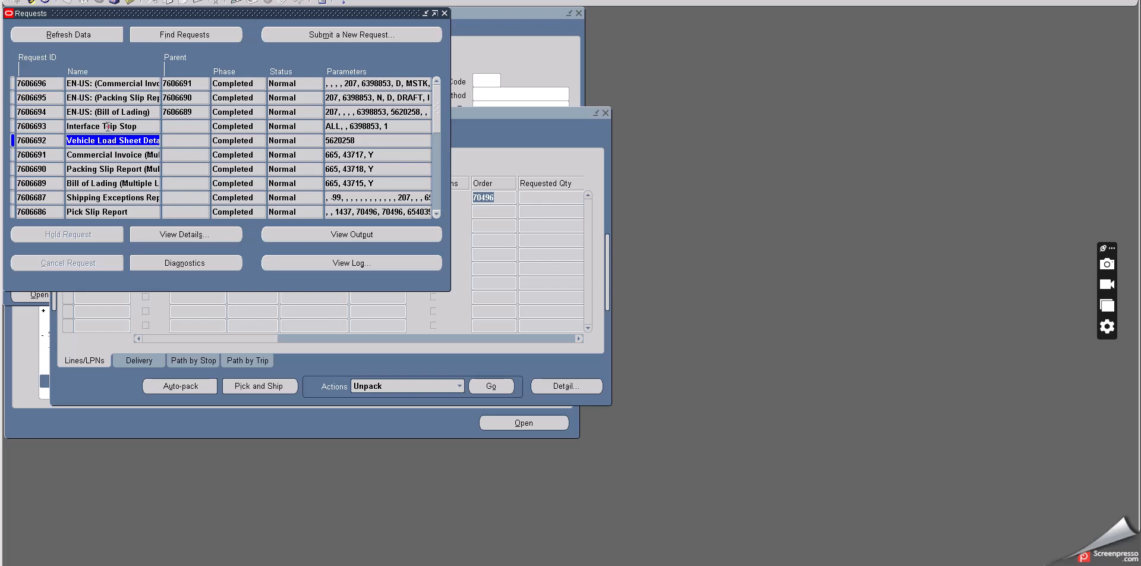
{"action": "left_click", "coordinate": [109, 126]}
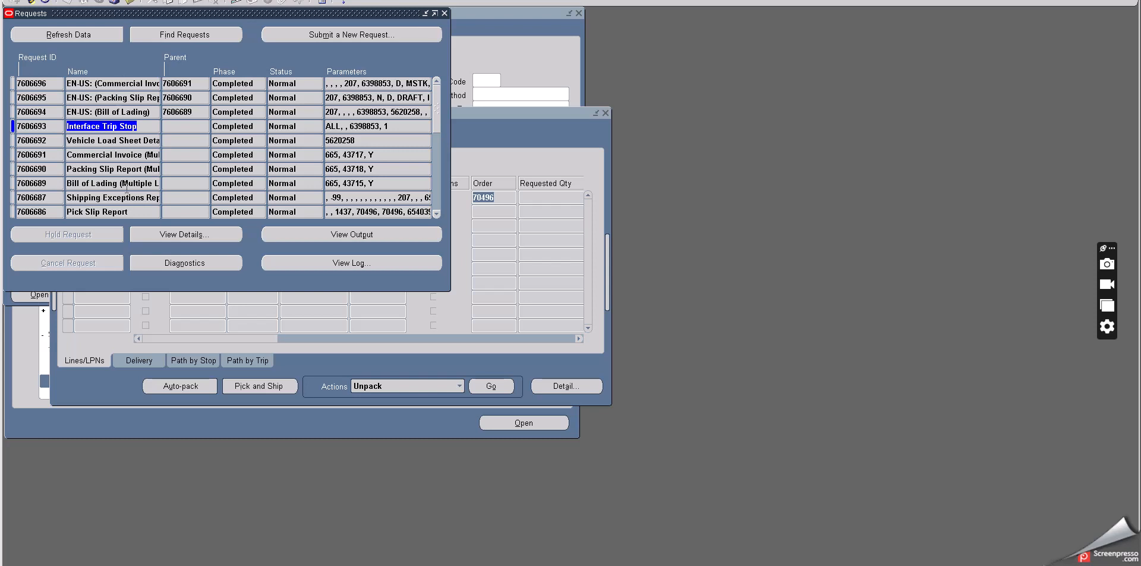
Go through the order's requests again in sequence, from Pick Slip Report through the shipping documents up to Interface Trip Stop
{"action": "left_click", "coordinate": [107, 211]}
{"action": "left_click", "coordinate": [109, 197]}
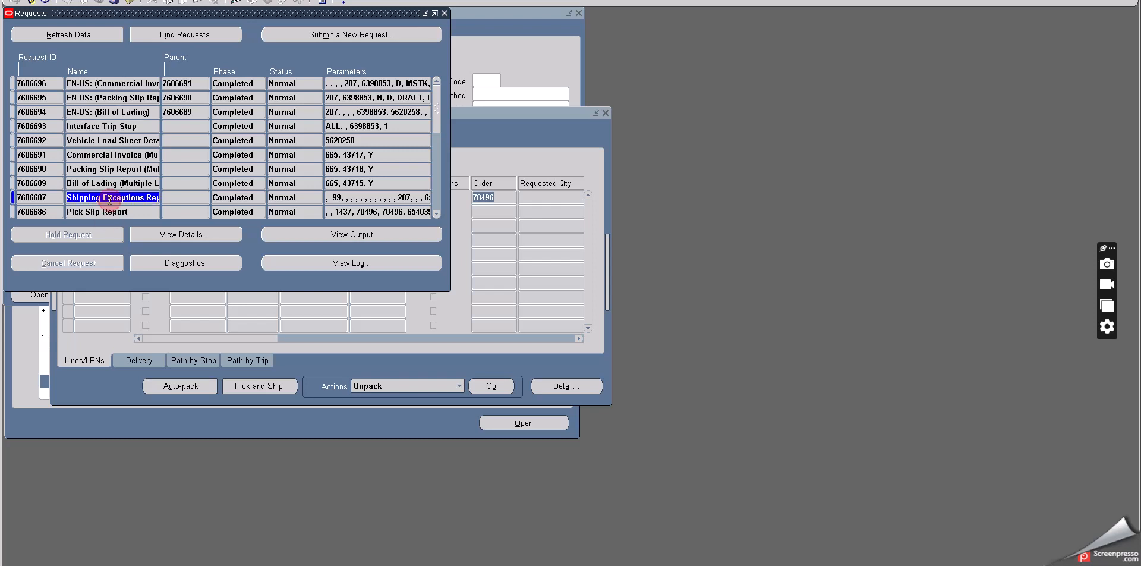
{"action": "left_click", "coordinate": [101, 169]}
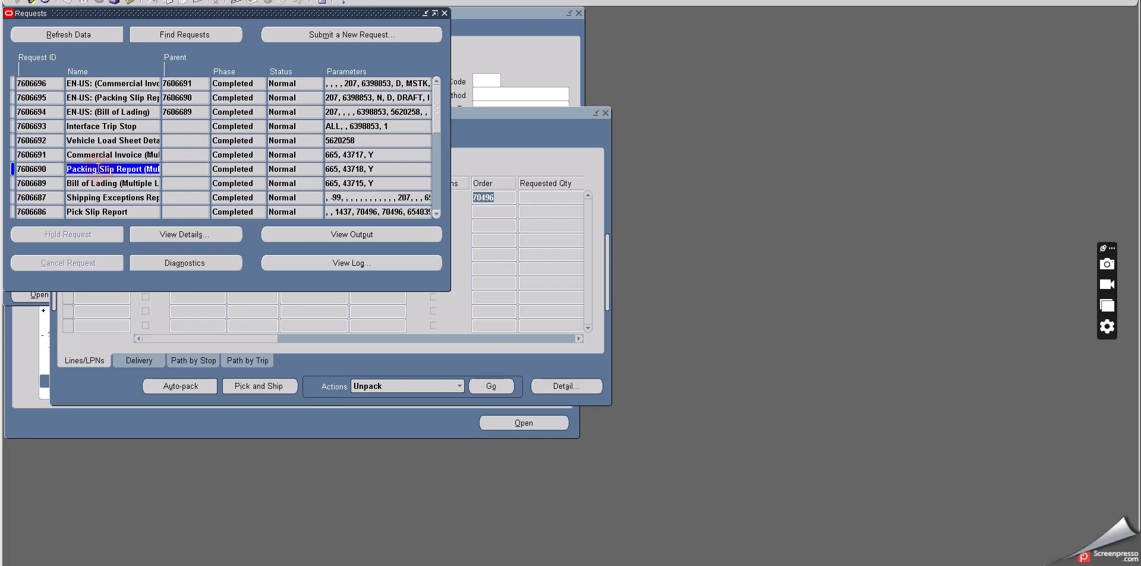
{"action": "scroll", "coordinate": [118, 177], "scroll_direction": "down", "scroll_amount": 1}
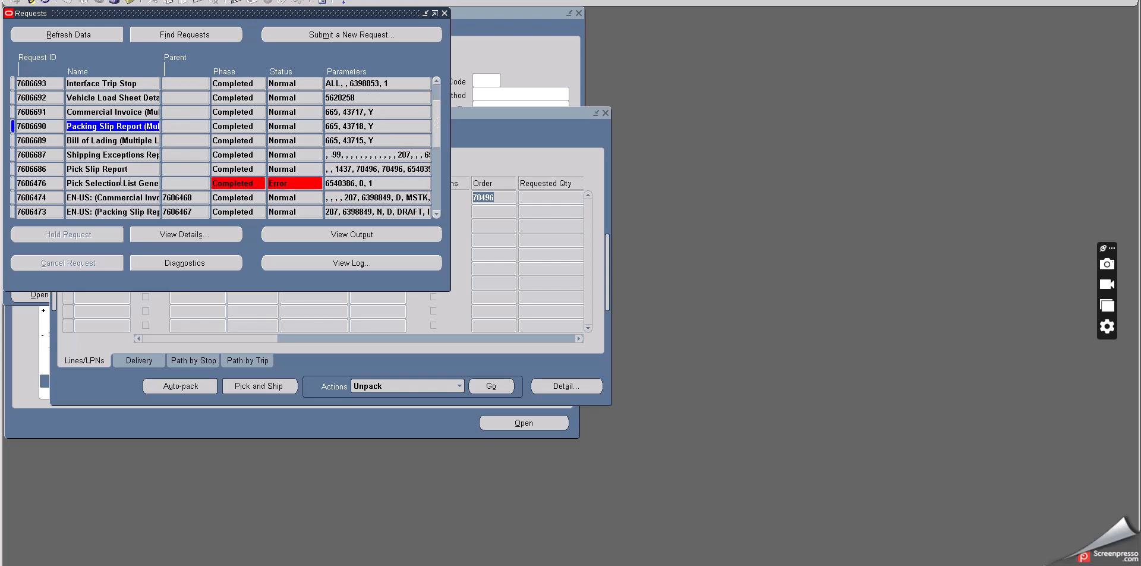
{"action": "left_click", "coordinate": [120, 141]}
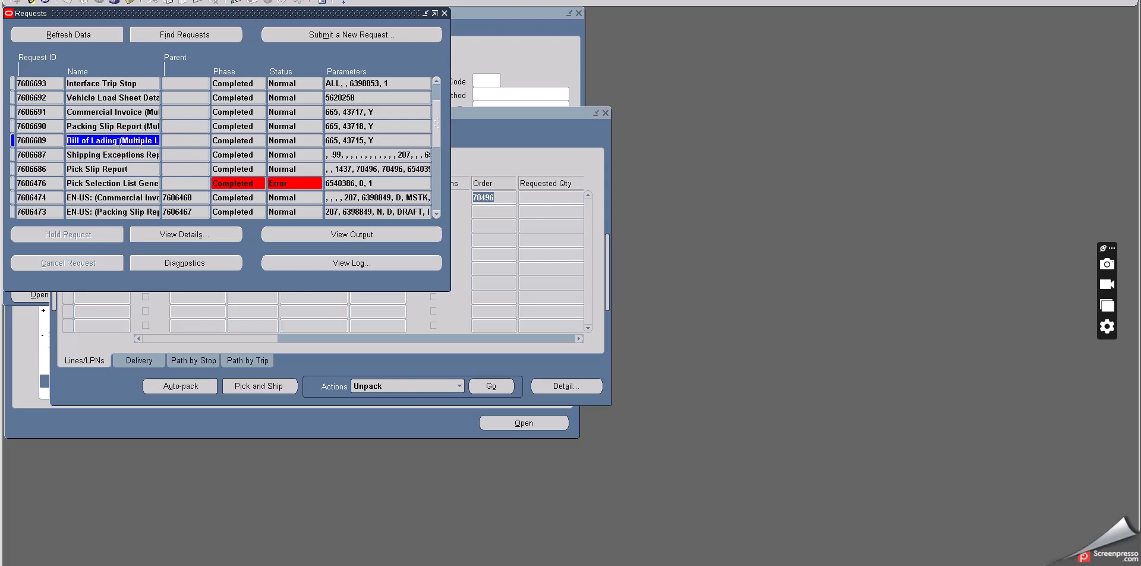
{"action": "scroll", "coordinate": [139, 155], "scroll_direction": "up", "scroll_amount": 2}
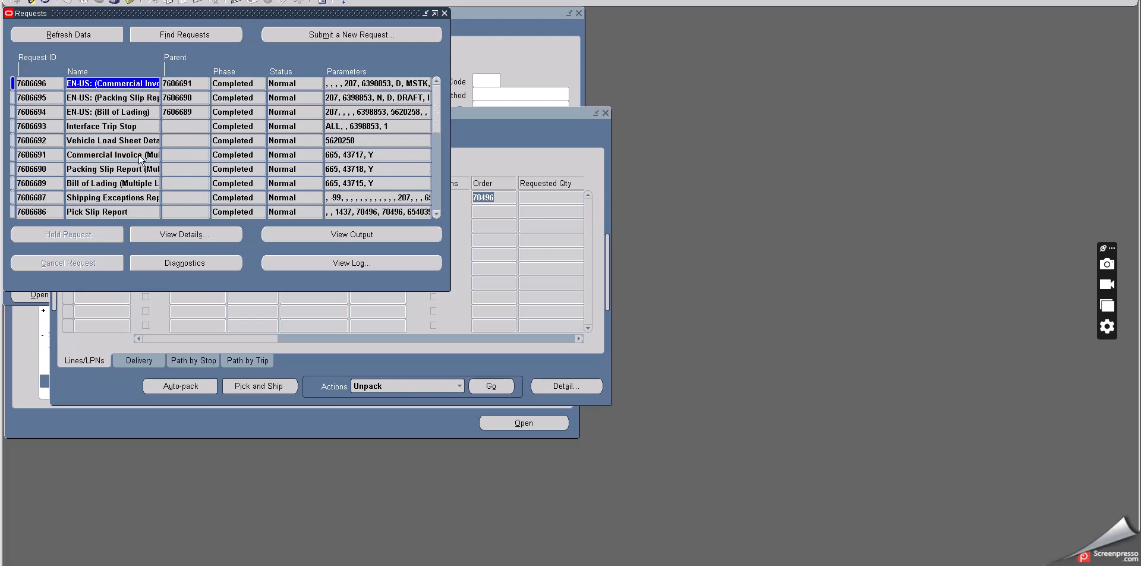
{"action": "left_click", "coordinate": [91, 183]}
{"action": "left_click", "coordinate": [89, 169]}
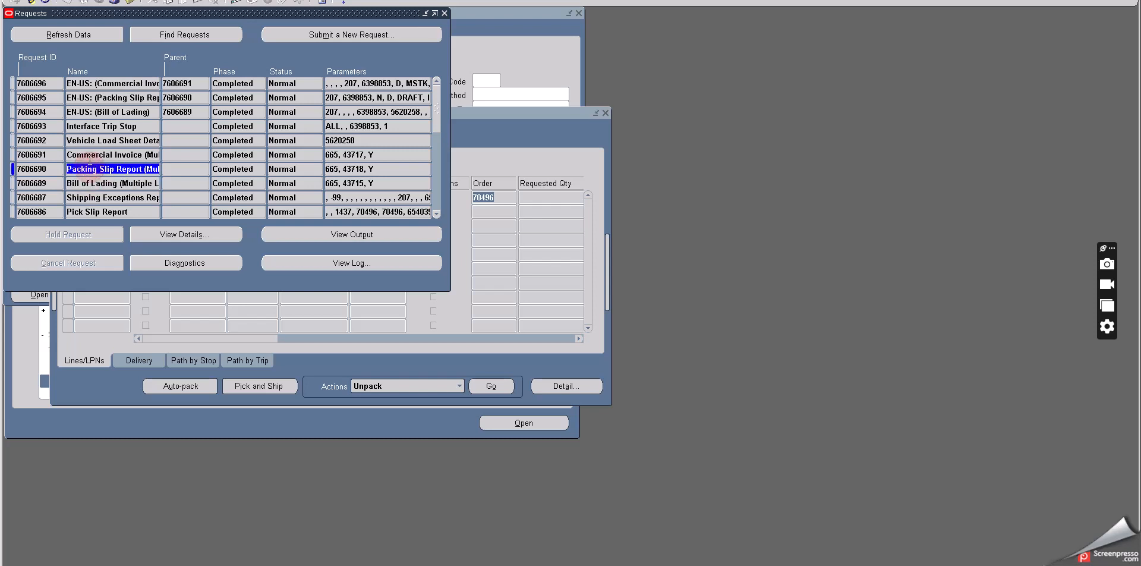
{"action": "left_click", "coordinate": [90, 156]}
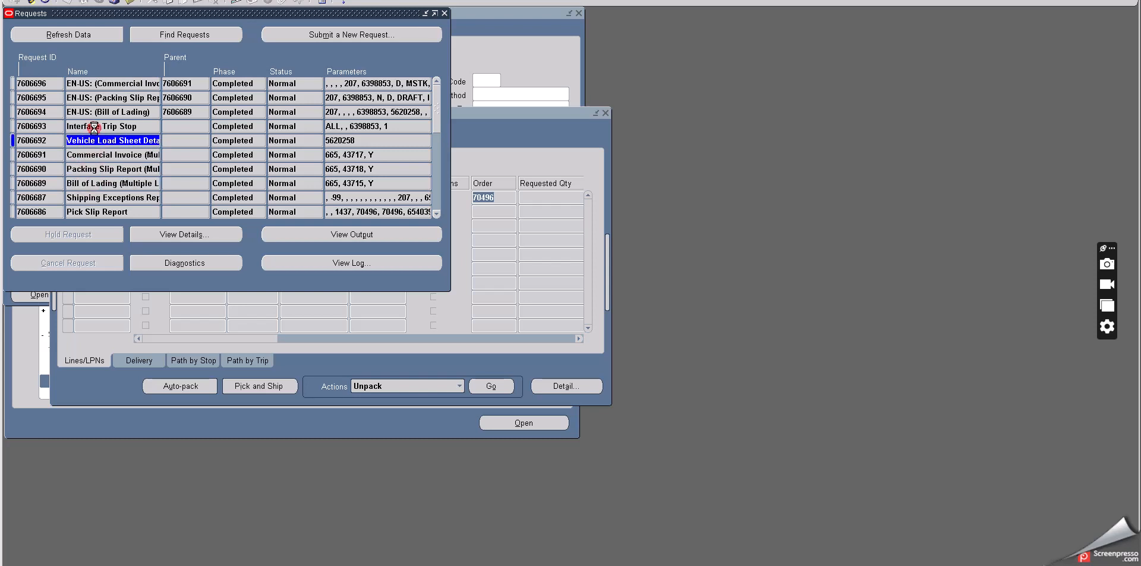
{"action": "left_click", "coordinate": [94, 127]}
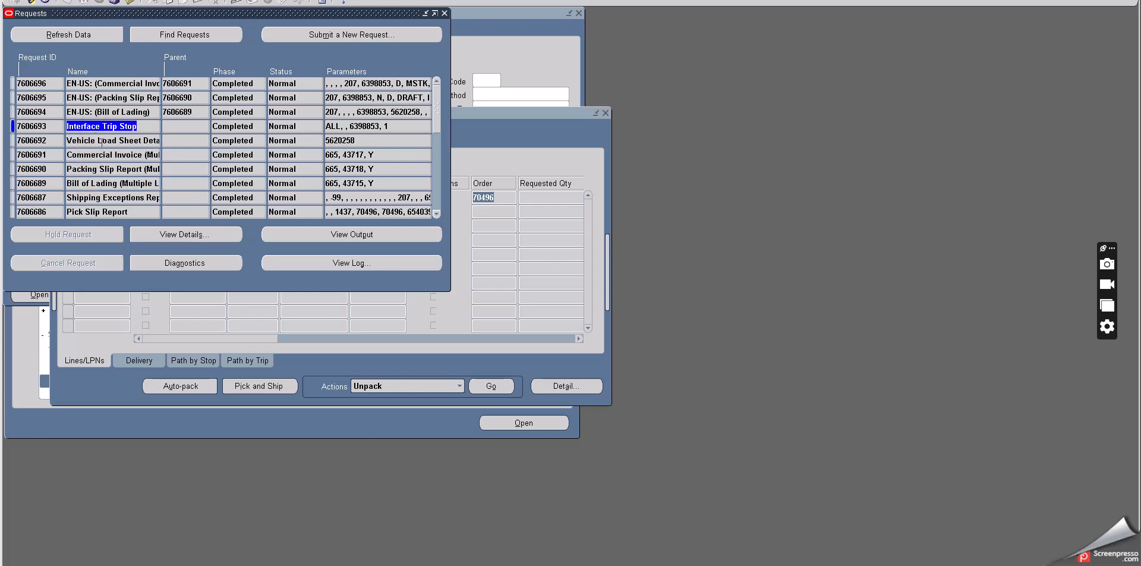
Review the order's requests in reverse, from Vehicle Load Sheet through Commercial Invoice, Packing Slip and Bill of Lading to Shipping Exceptions
{"action": "left_click", "coordinate": [103, 141]}
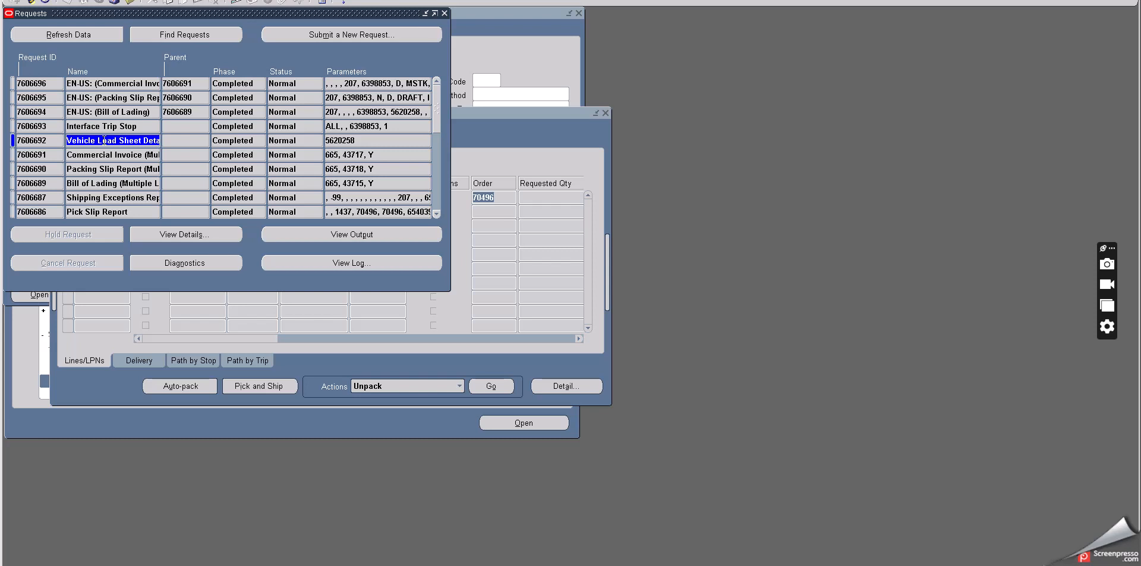
{"action": "left_click", "coordinate": [105, 155]}
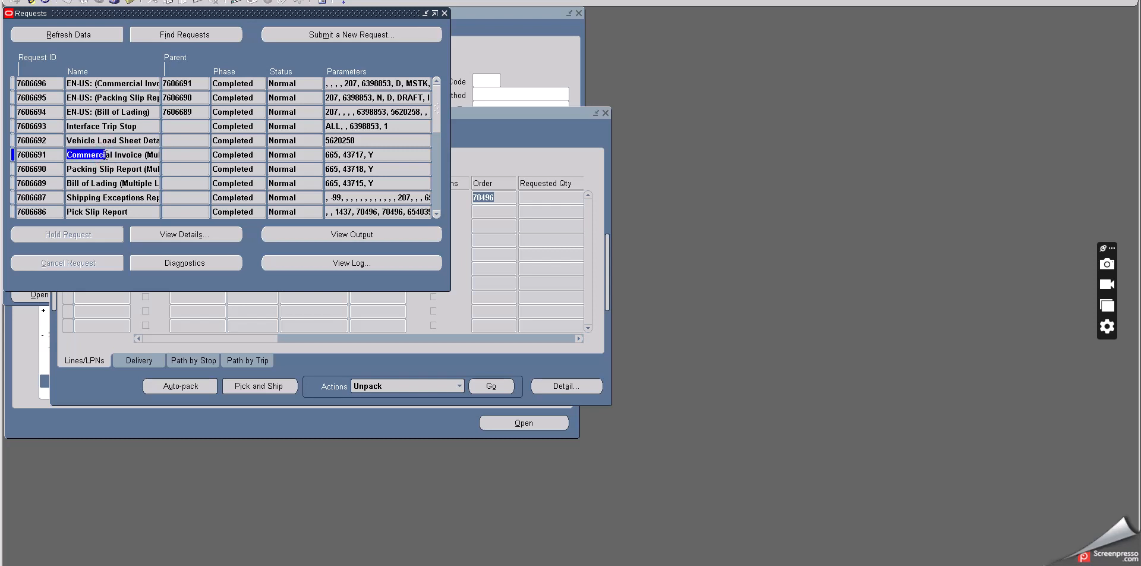
{"action": "left_click", "coordinate": [107, 154]}
{"action": "left_click", "coordinate": [109, 154]}
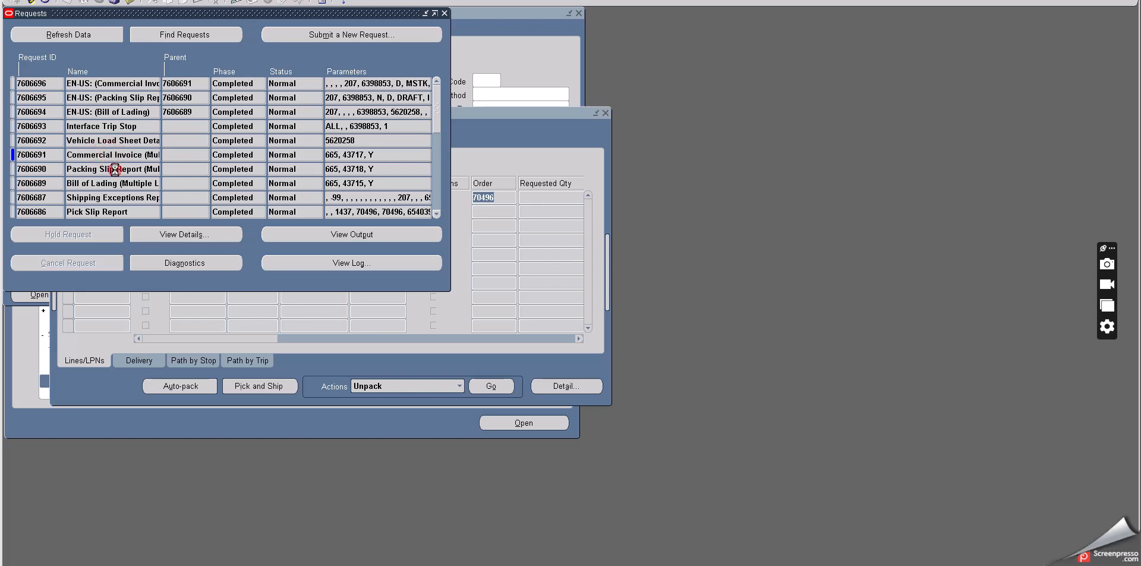
{"action": "left_click", "coordinate": [114, 169]}
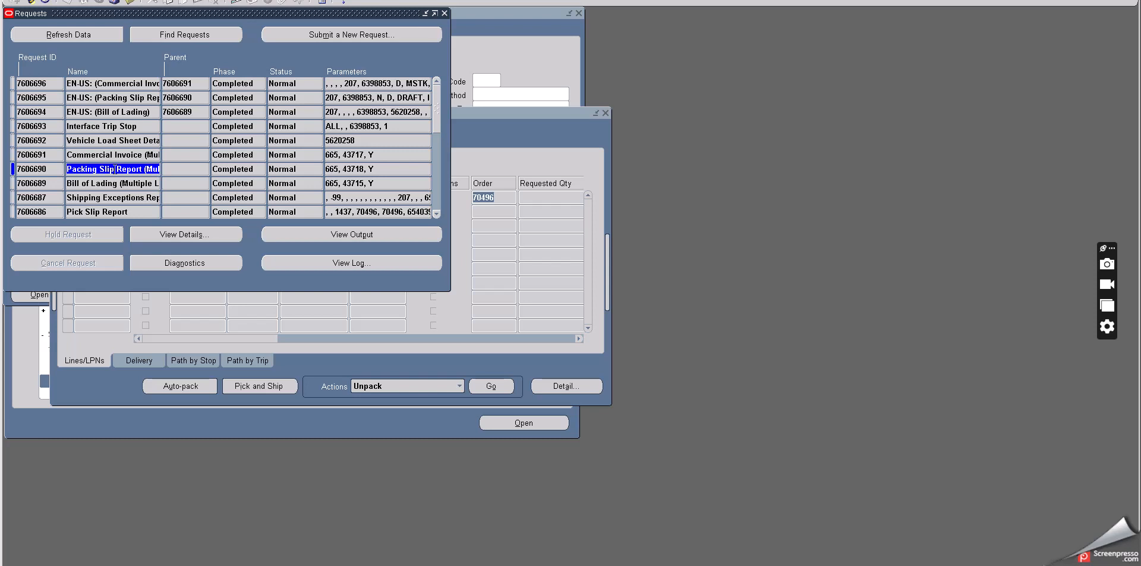
{"action": "left_click", "coordinate": [115, 183]}
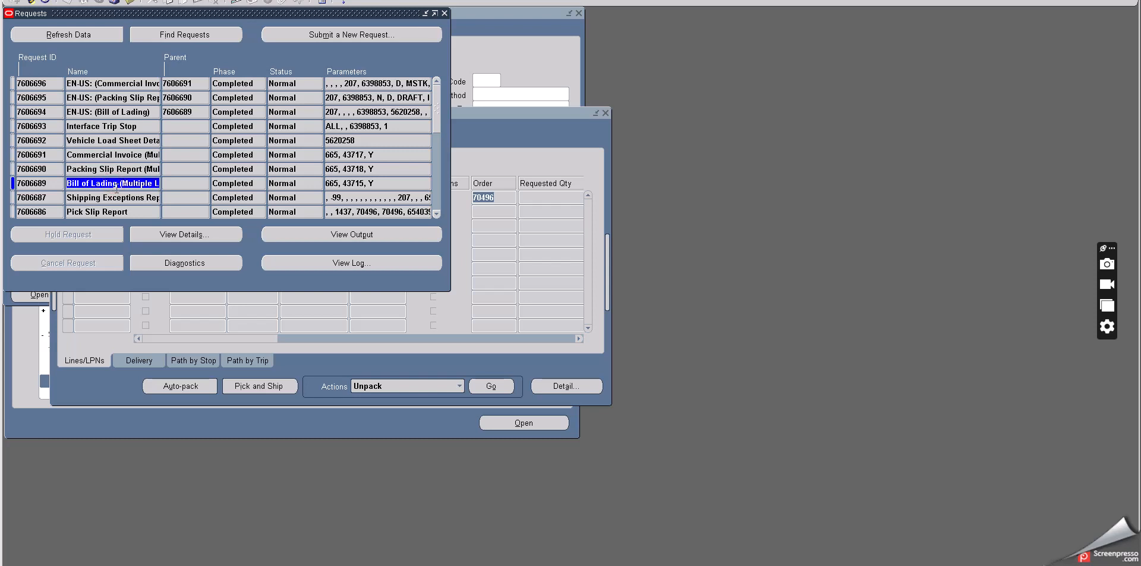
{"action": "left_click", "coordinate": [119, 198]}
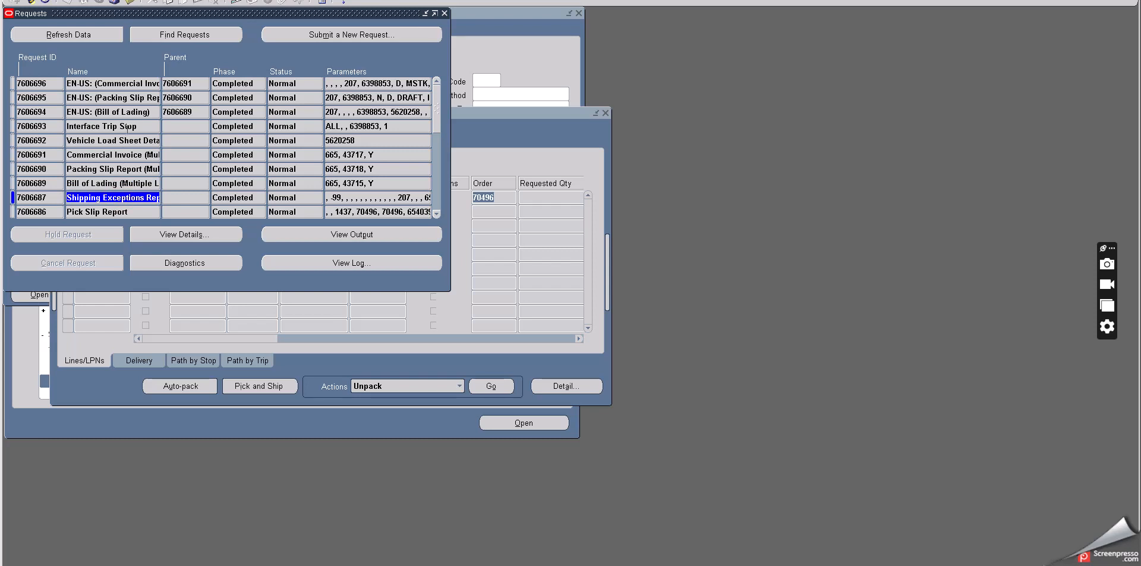
{"action": "left_click", "coordinate": [140, 86]}
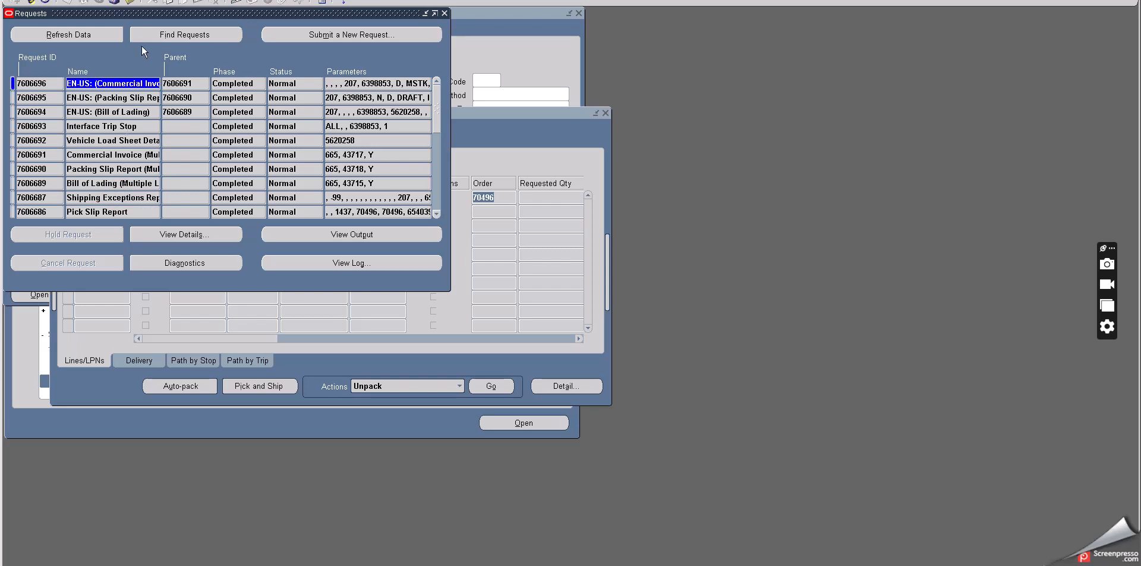
Return to the Navigator, open Sales Orders and query the O2C TEST order by its order number
{"action": "left_click", "coordinate": [131, 2]}
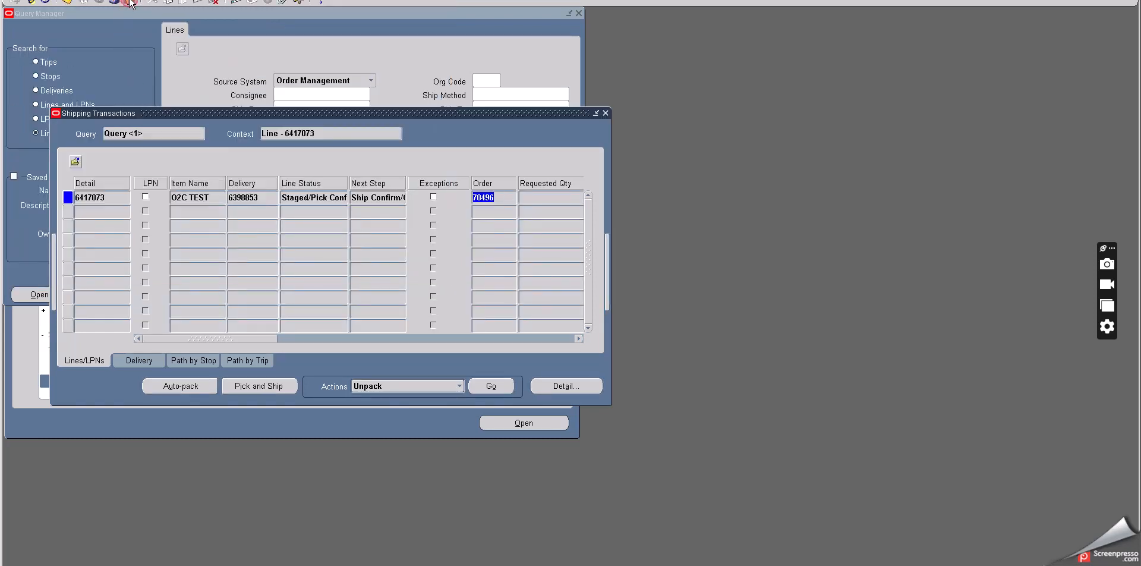
{"action": "left_click", "coordinate": [126, 3]}
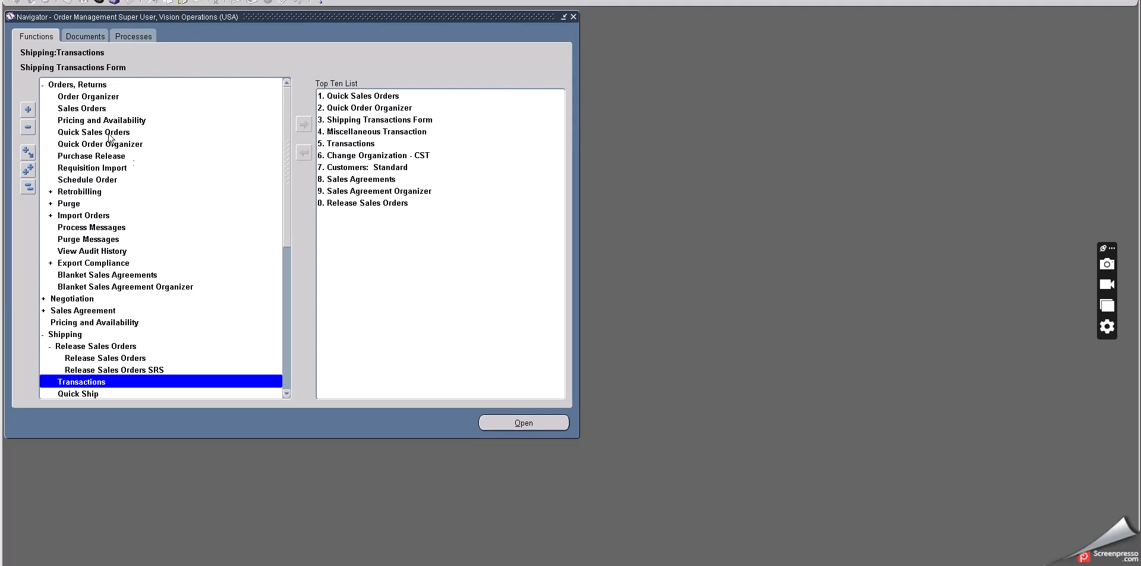
{"action": "double_click", "coordinate": [72, 108]}
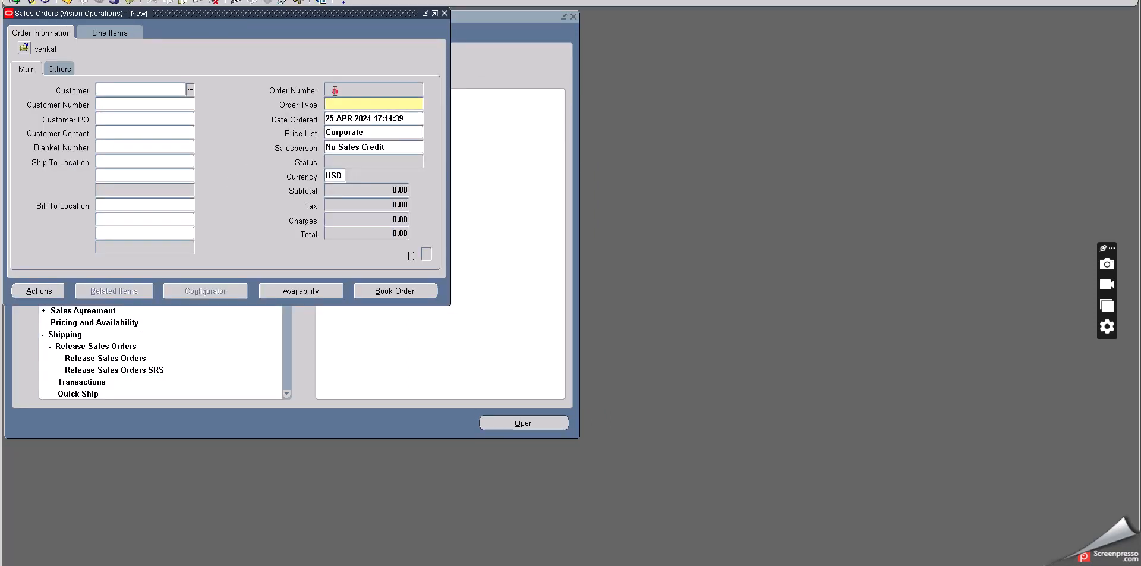
{"action": "left_click", "coordinate": [334, 90]}
{"action": "key", "text": "F11"}
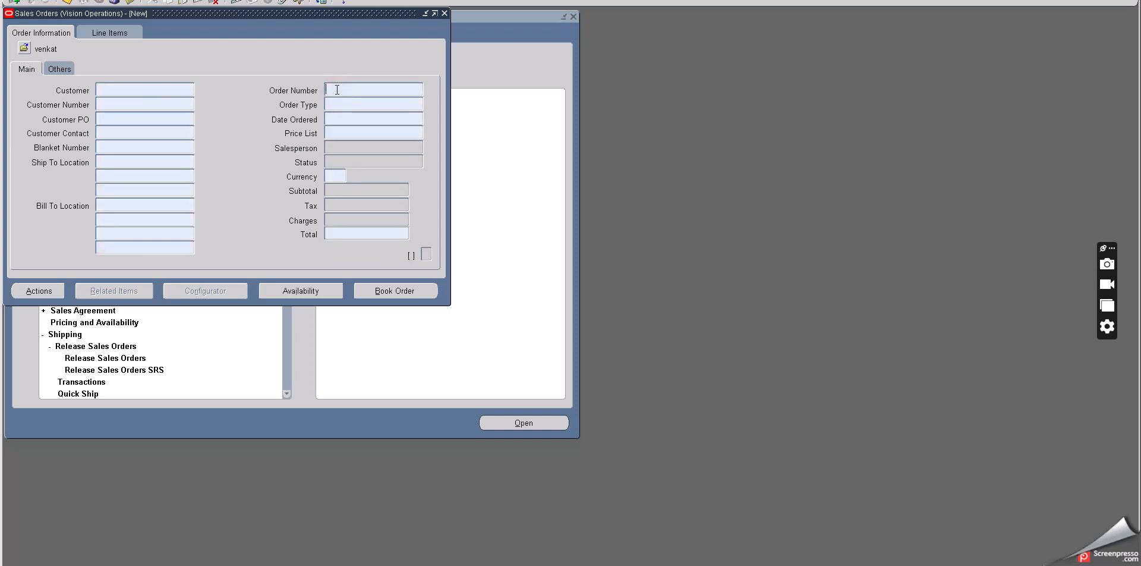
{"action": "type", "text": "70496%"}
{"action": "key", "text": "ctrl+F11"}
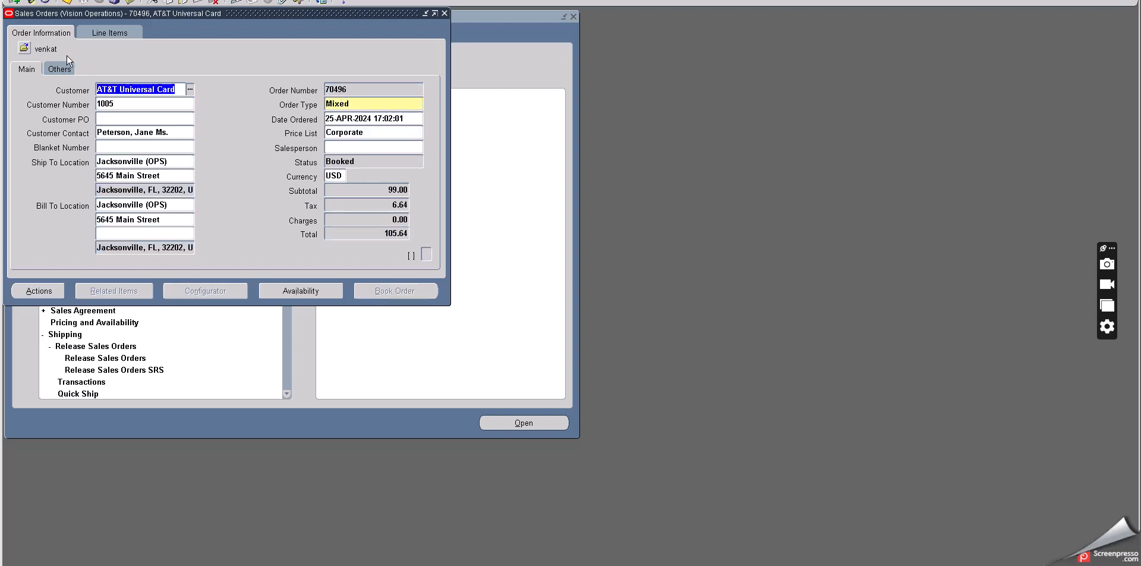
Check the status of the O2C TEST order line and the status in the order header
{"action": "left_click", "coordinate": [104, 34]}
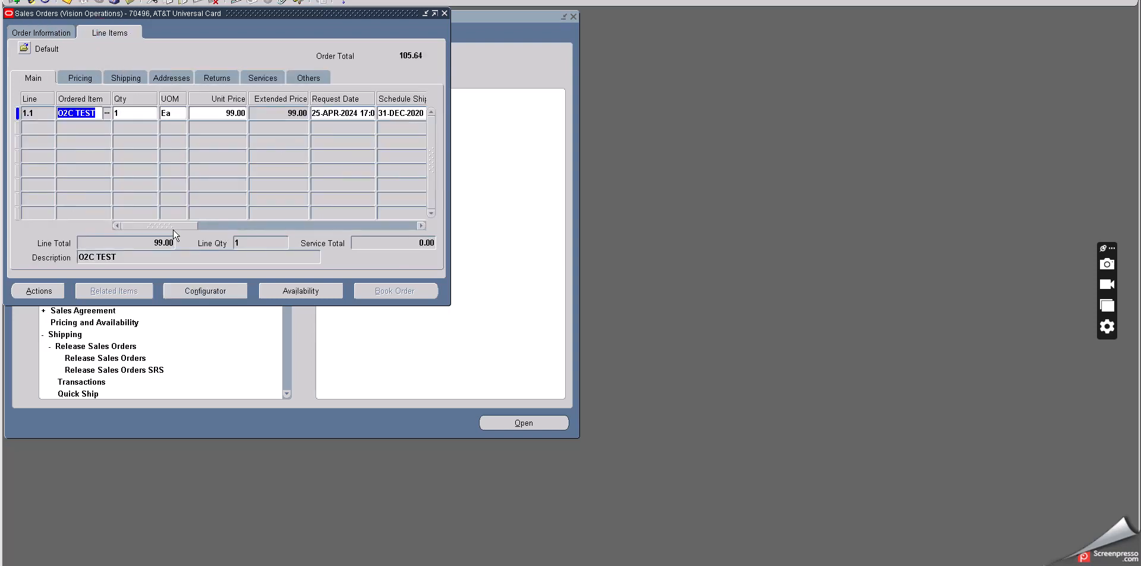
{"action": "left_click_drag", "start_coordinate": [174, 224], "coordinate": [206, 222]}
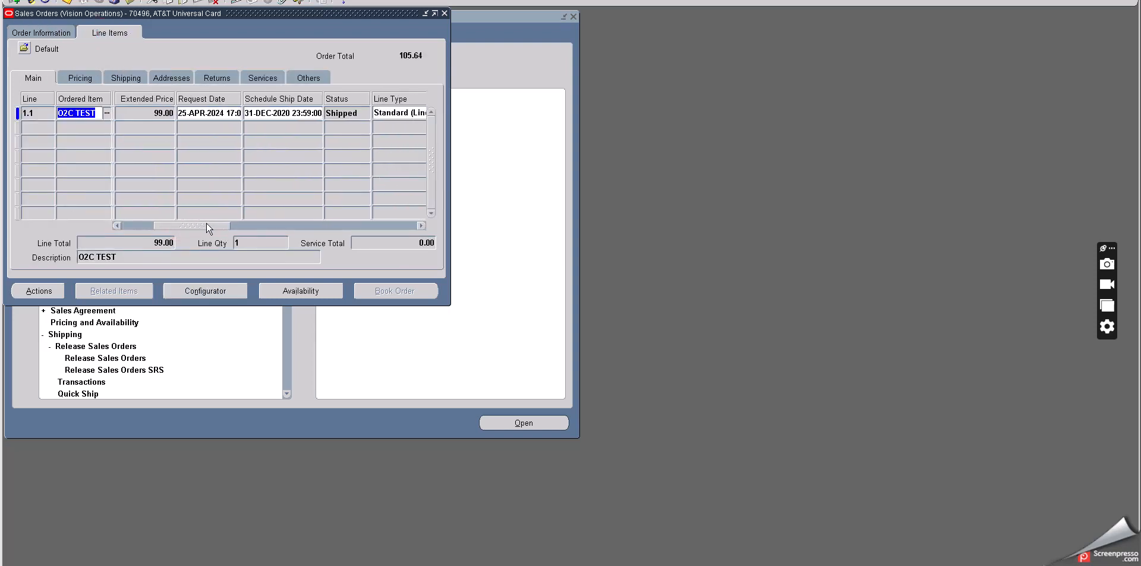
{"action": "left_click", "coordinate": [347, 114]}
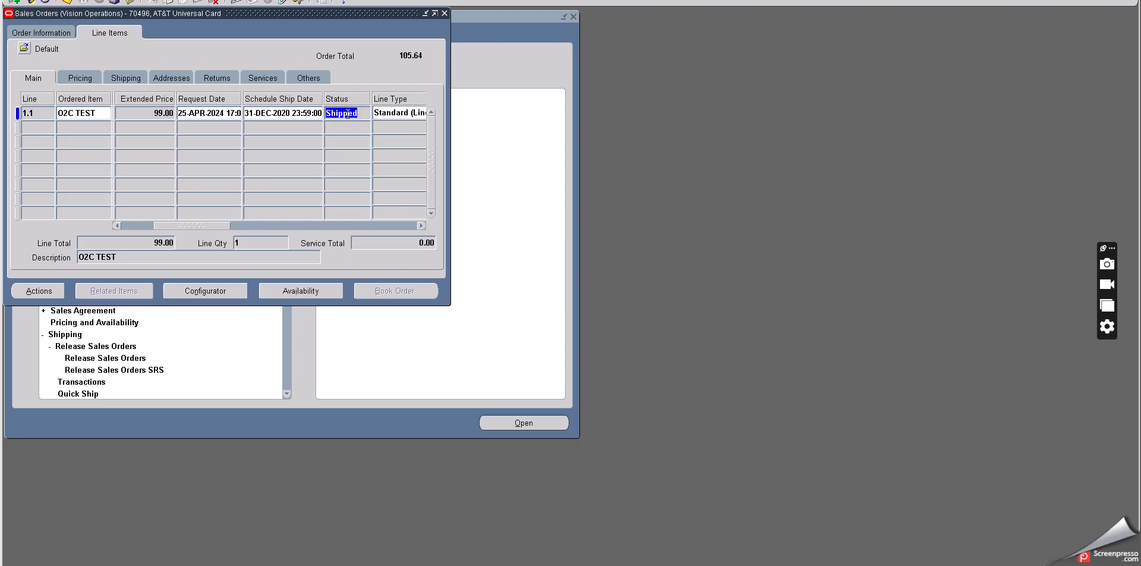
{"action": "left_click", "coordinate": [49, 34]}
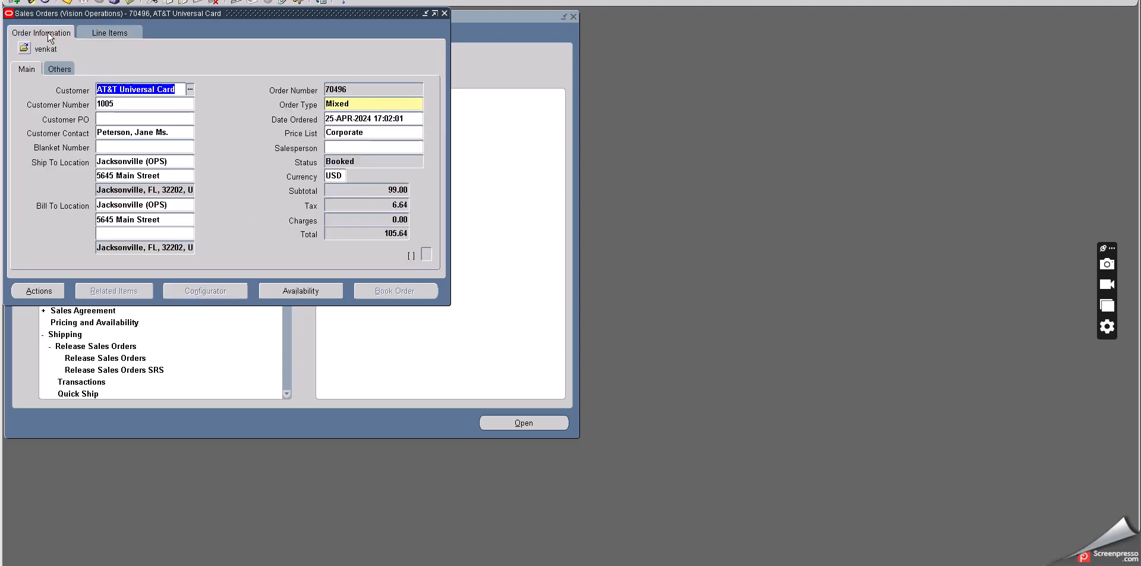
{"action": "left_click", "coordinate": [364, 160]}
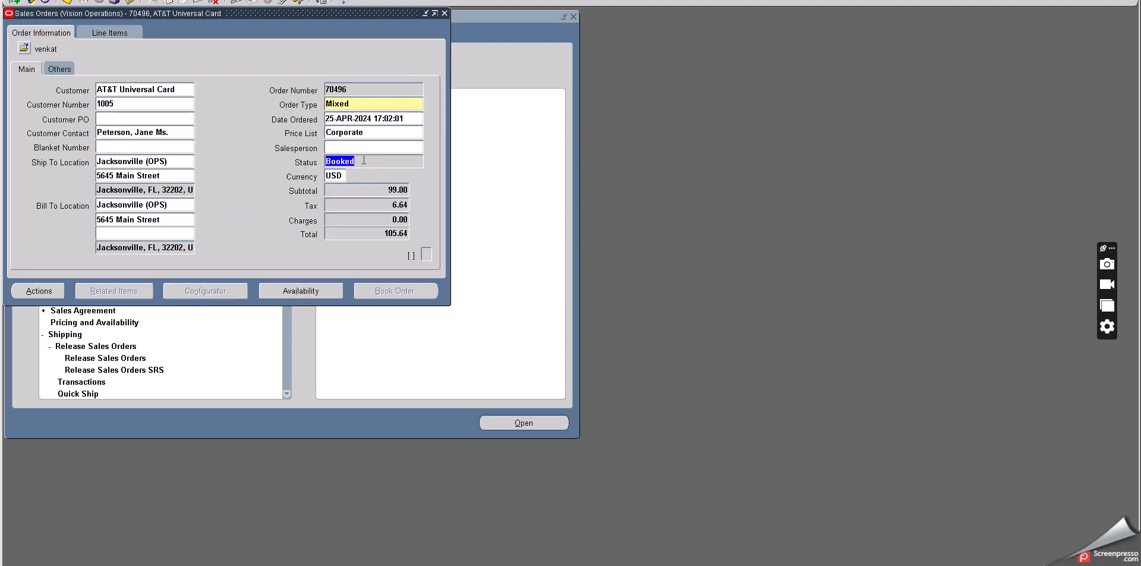
Open the order's Additional Order Information and check the delivery number, delivery status and pick status under Deliveries
{"action": "left_click", "coordinate": [38, 291]}
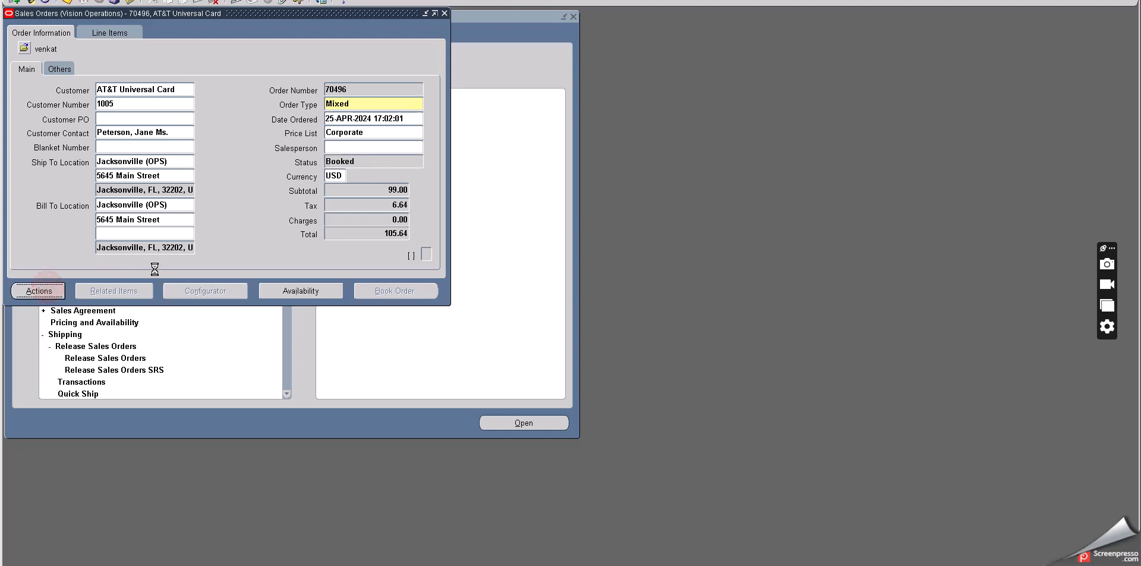
{"action": "left_click", "coordinate": [523, 288]}
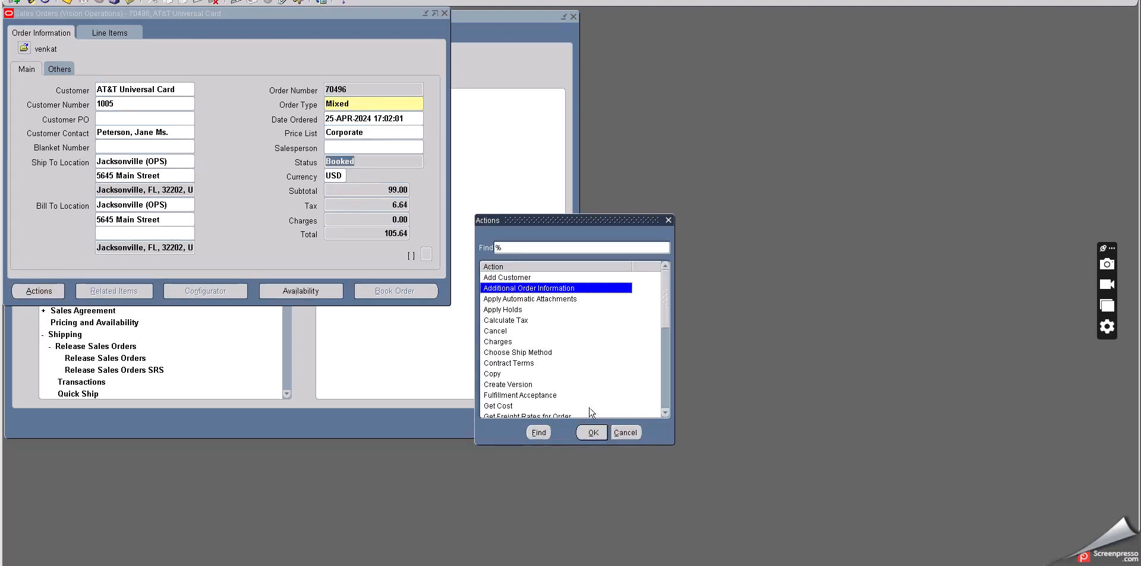
{"action": "left_click", "coordinate": [592, 432]}
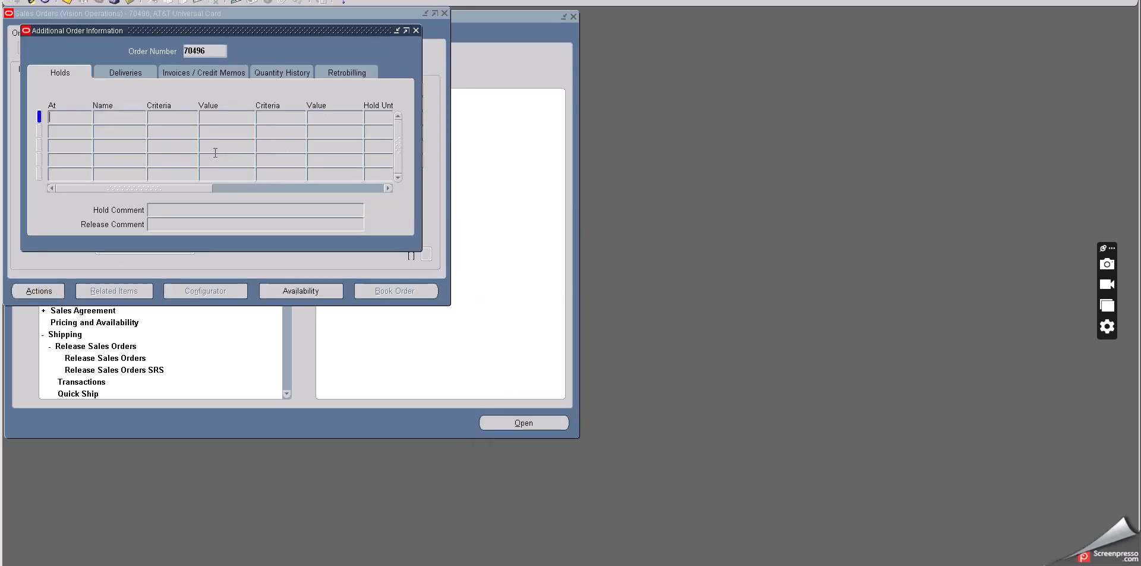
{"action": "left_click", "coordinate": [129, 72]}
{"action": "left_click", "coordinate": [87, 123]}
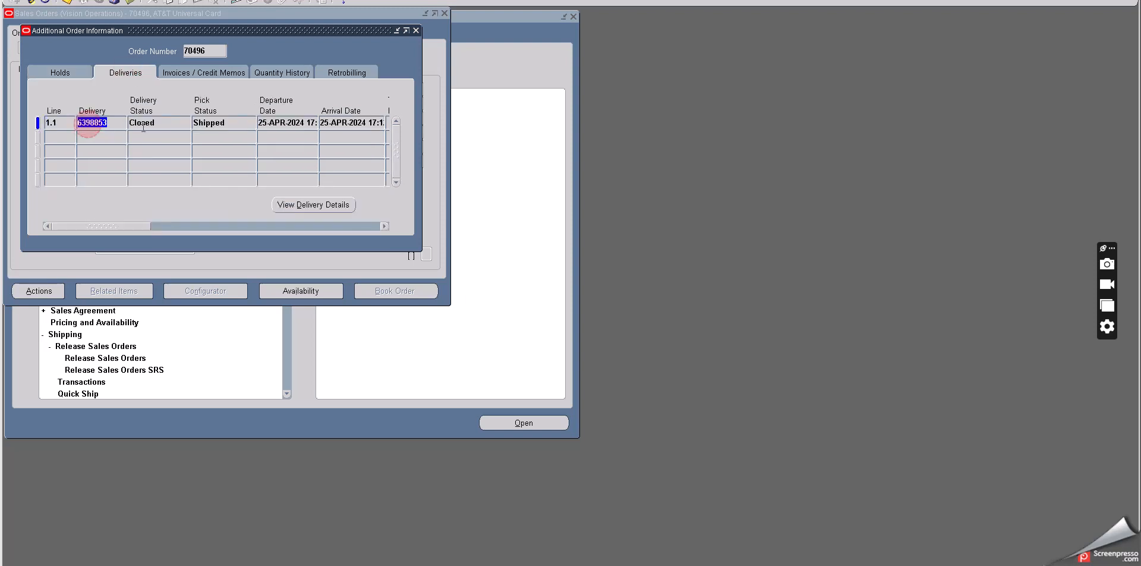
{"action": "left_click", "coordinate": [147, 123]}
{"action": "left_click", "coordinate": [216, 123]}
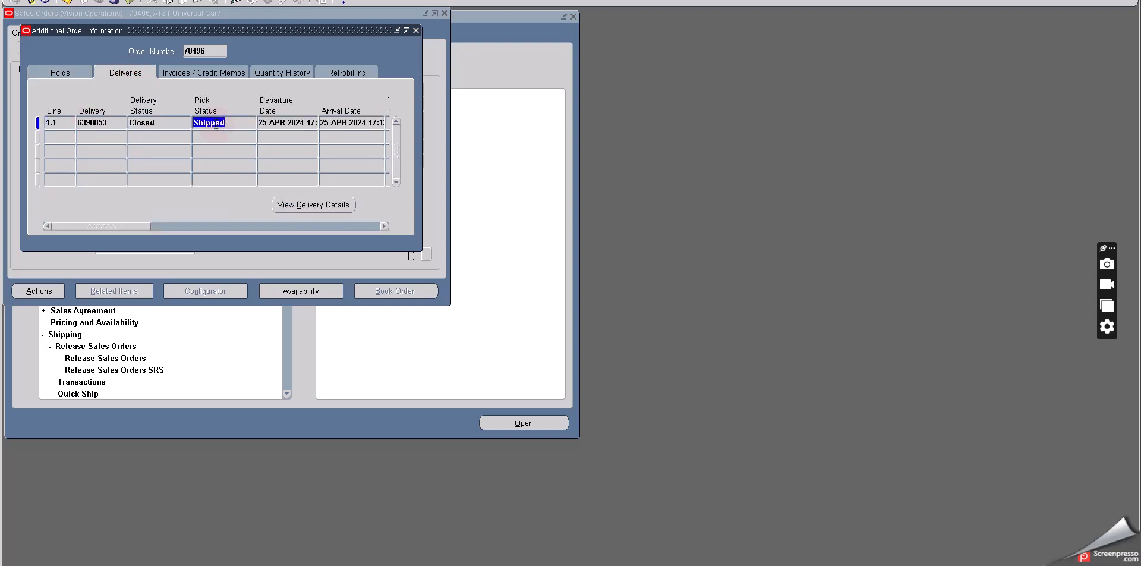
{"action": "left_click", "coordinate": [145, 124]}
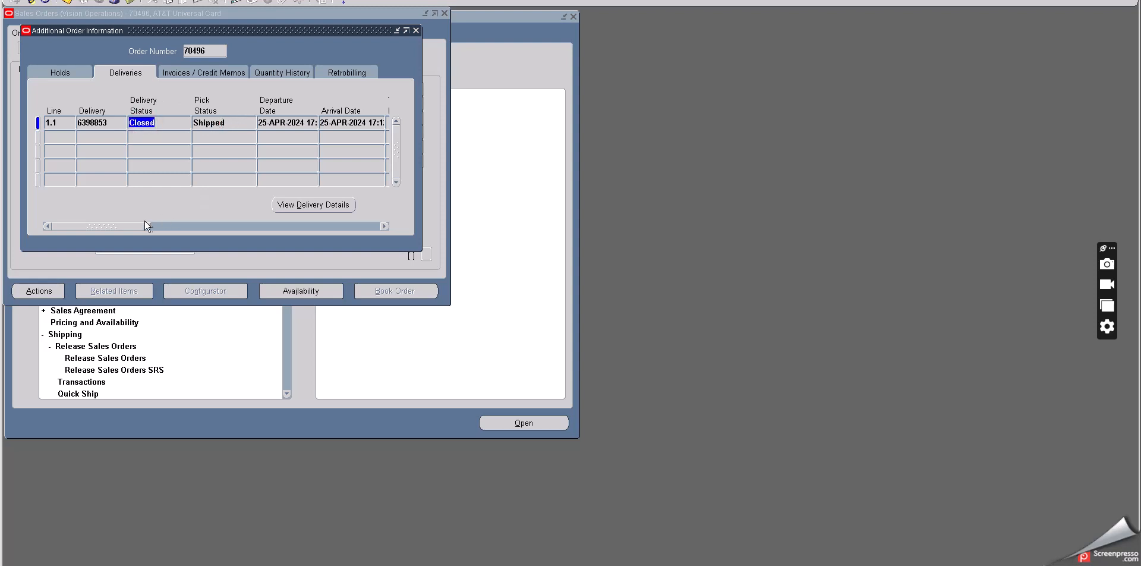
Check the delivery's ship method and current trip details, look up its invoices, and close Additional Order Information
{"action": "left_click_drag", "start_coordinate": [138, 223], "coordinate": [212, 225]}
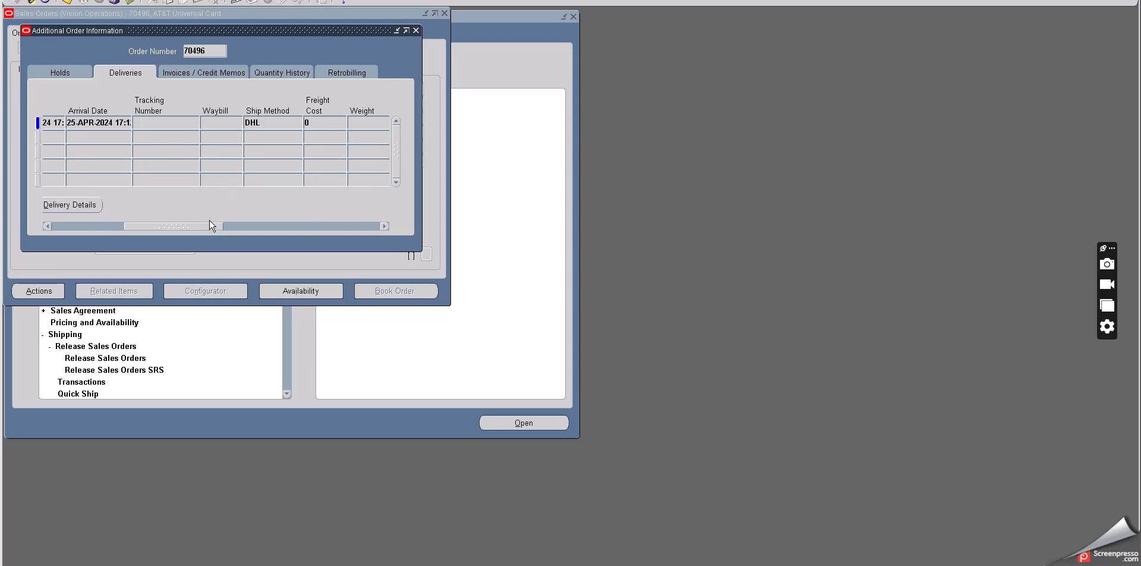
{"action": "left_click_drag", "start_coordinate": [208, 225], "coordinate": [383, 226]}
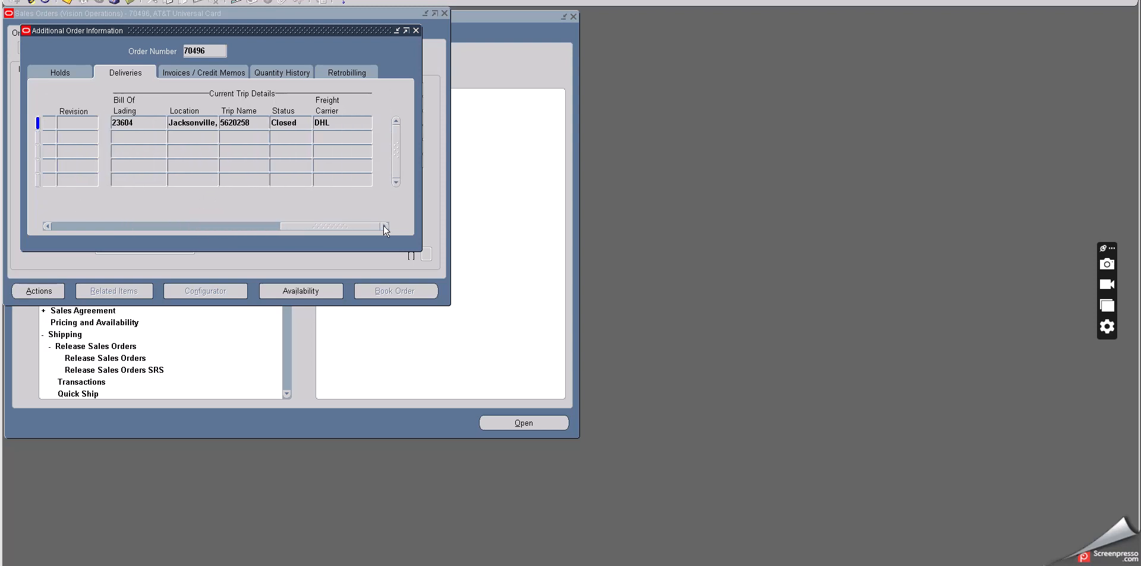
{"action": "left_click", "coordinate": [202, 72]}
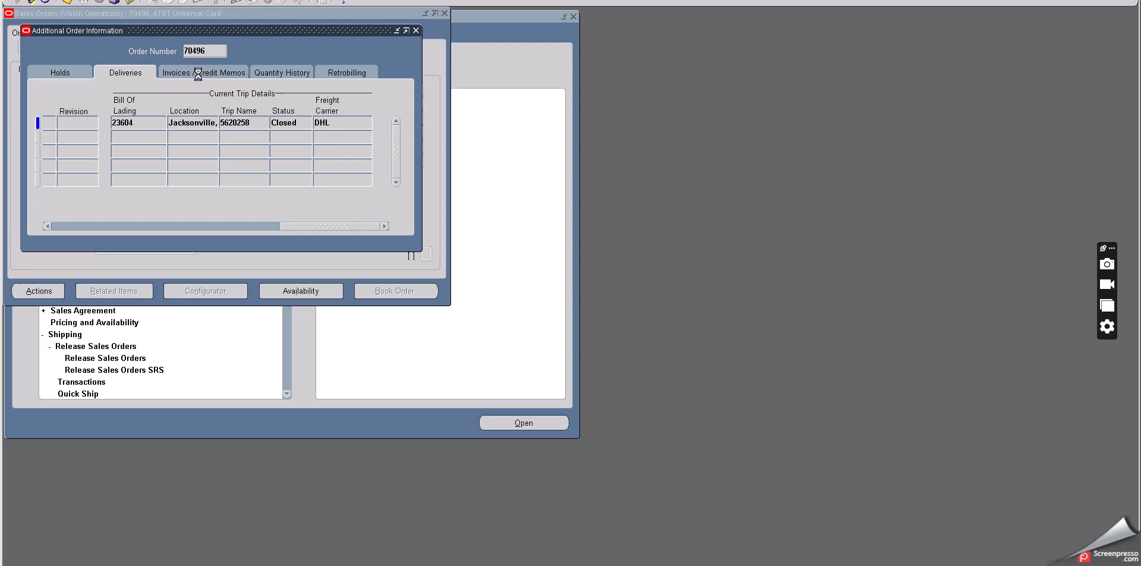
{"action": "left_click", "coordinate": [414, 31]}
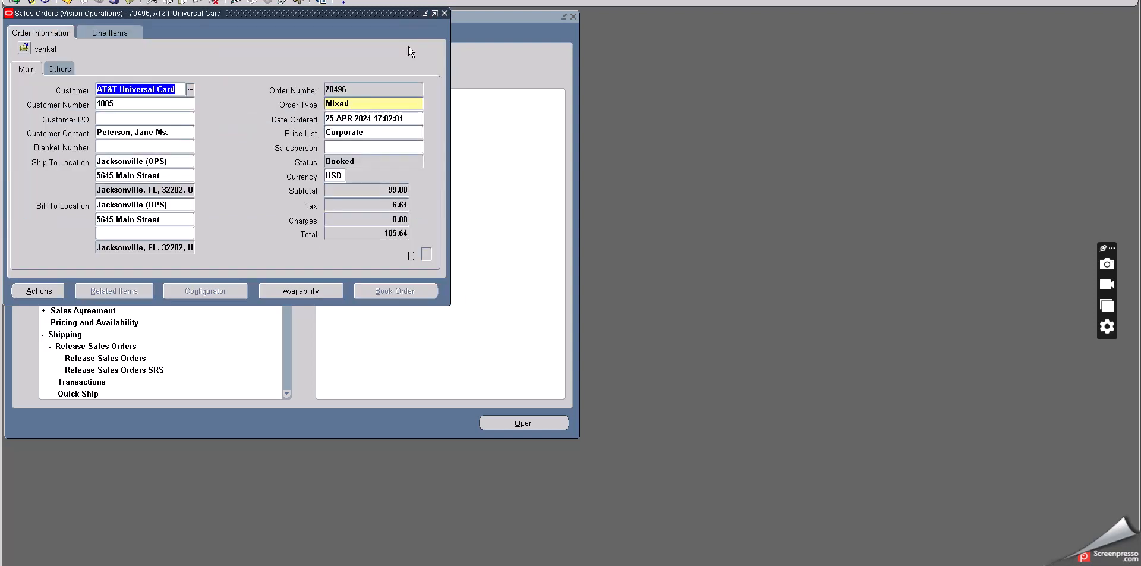
{"action": "left_click", "coordinate": [446, 13]}
Check the O2C TEST line's status and shipped quantity, and move the Sales Orders window clear of the Navigator list
{"action": "left_click", "coordinate": [118, 34]}
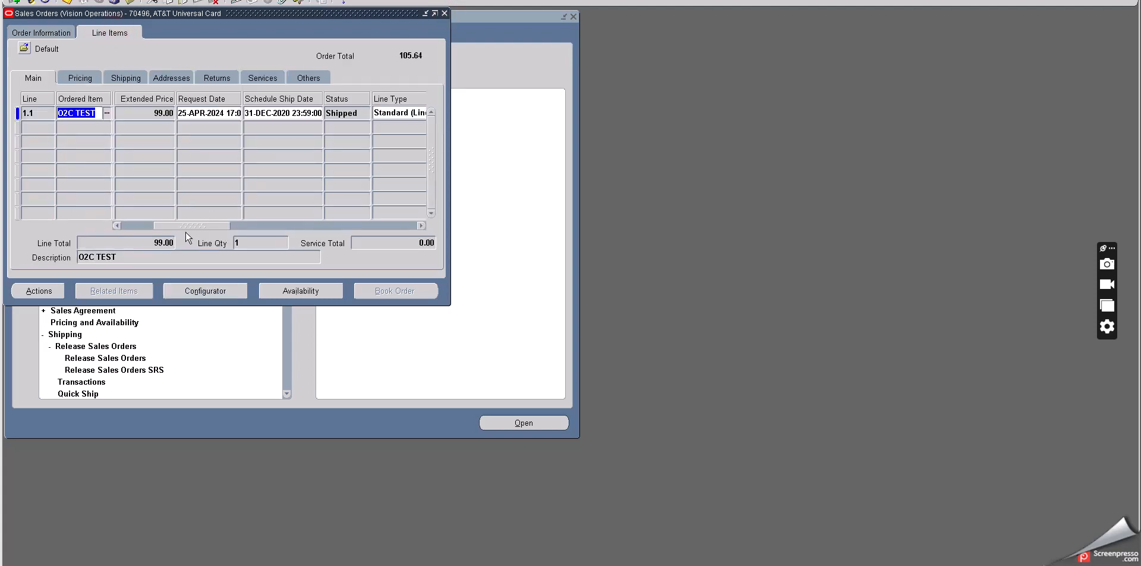
{"action": "left_click_drag", "start_coordinate": [186, 223], "coordinate": [226, 226]}
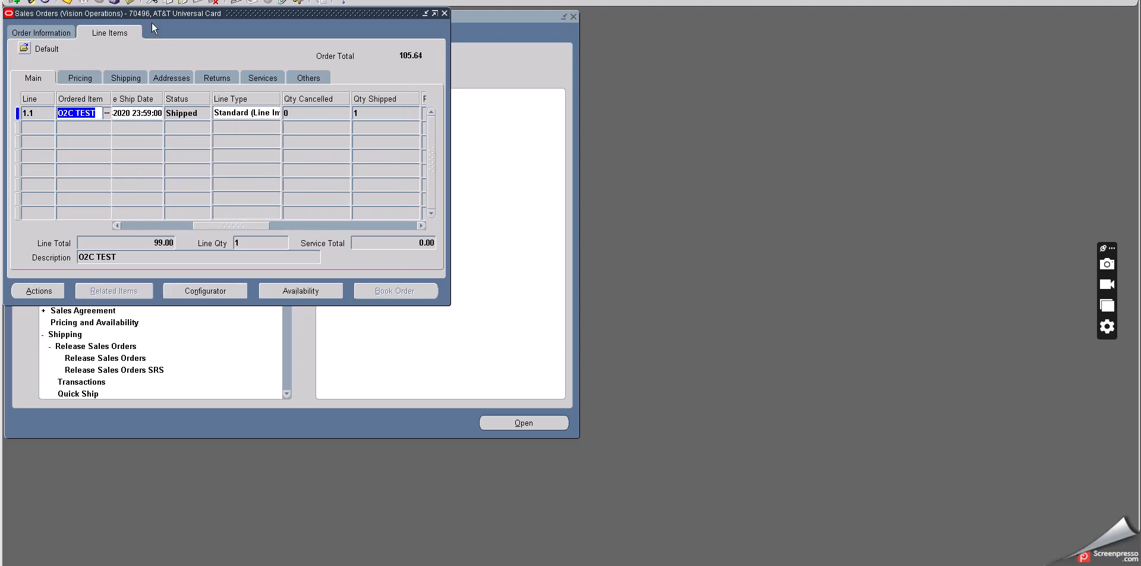
{"action": "left_click_drag", "start_coordinate": [164, 18], "coordinate": [335, 88]}
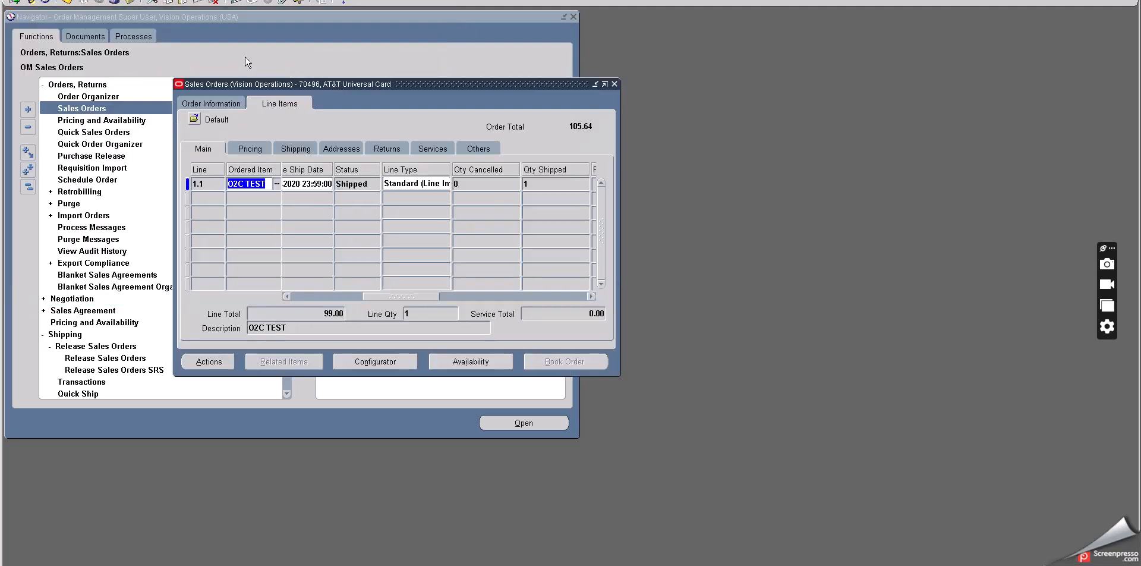
Start a new single concurrent request for the Workflow Background Process program
{"action": "left_click", "coordinate": [48, 1]}
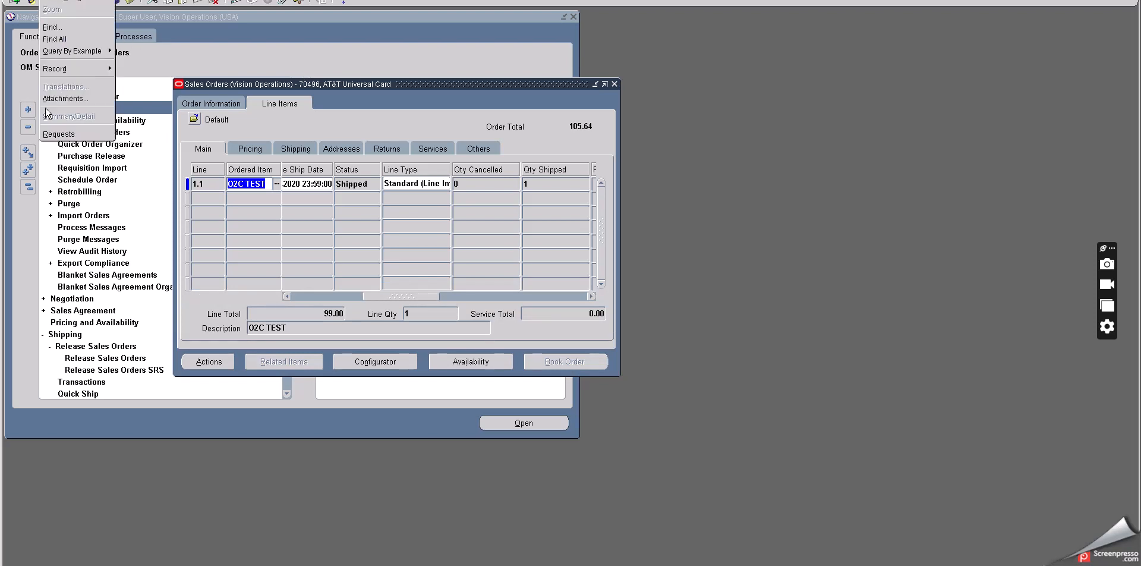
{"action": "left_click", "coordinate": [58, 134]}
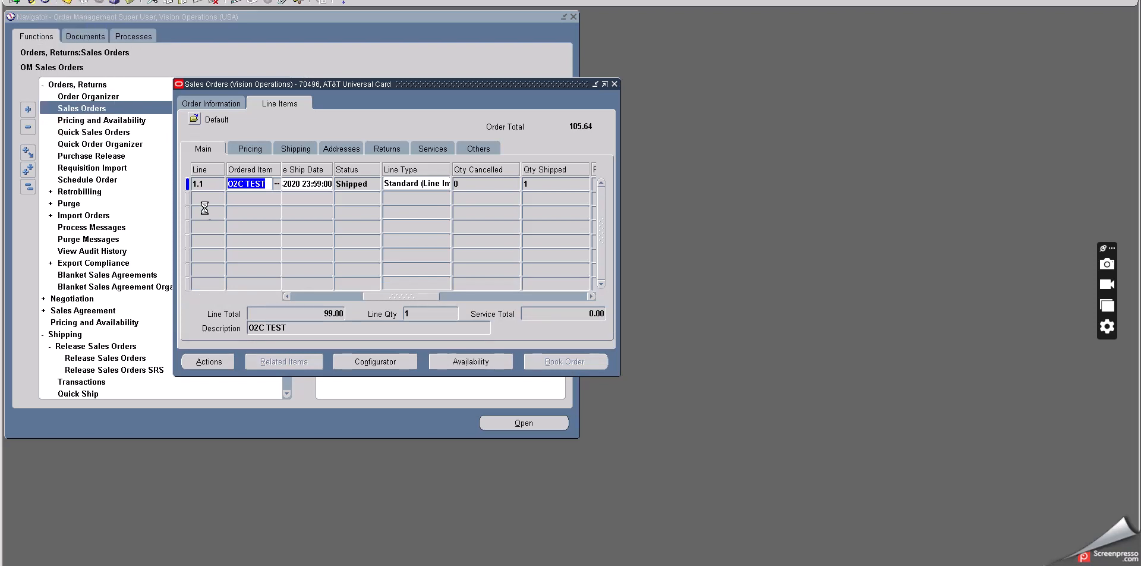
{"action": "left_click", "coordinate": [176, 270]}
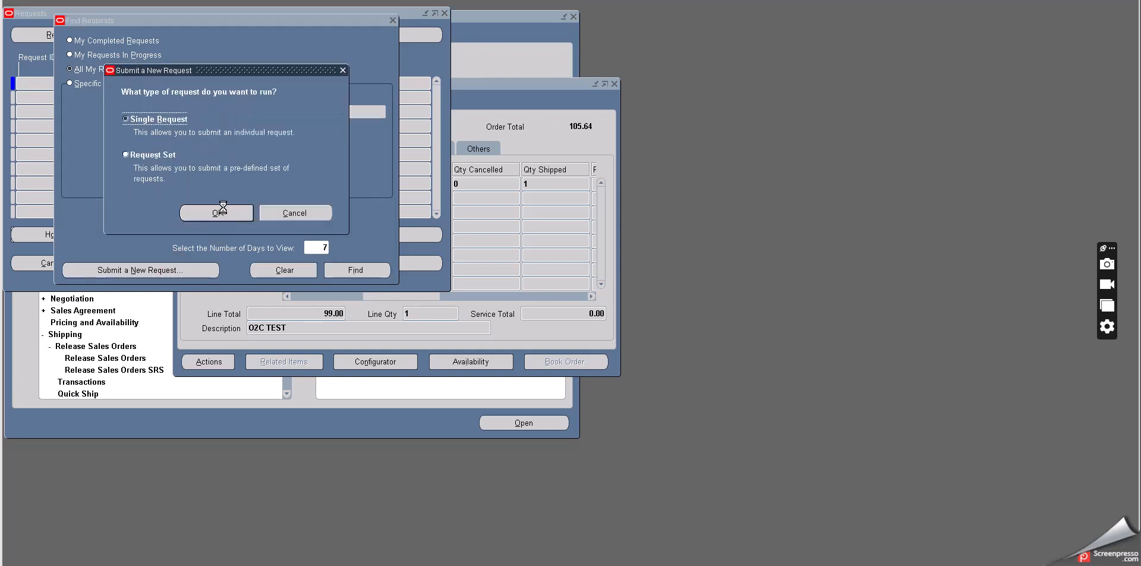
{"action": "left_click", "coordinate": [217, 214]}
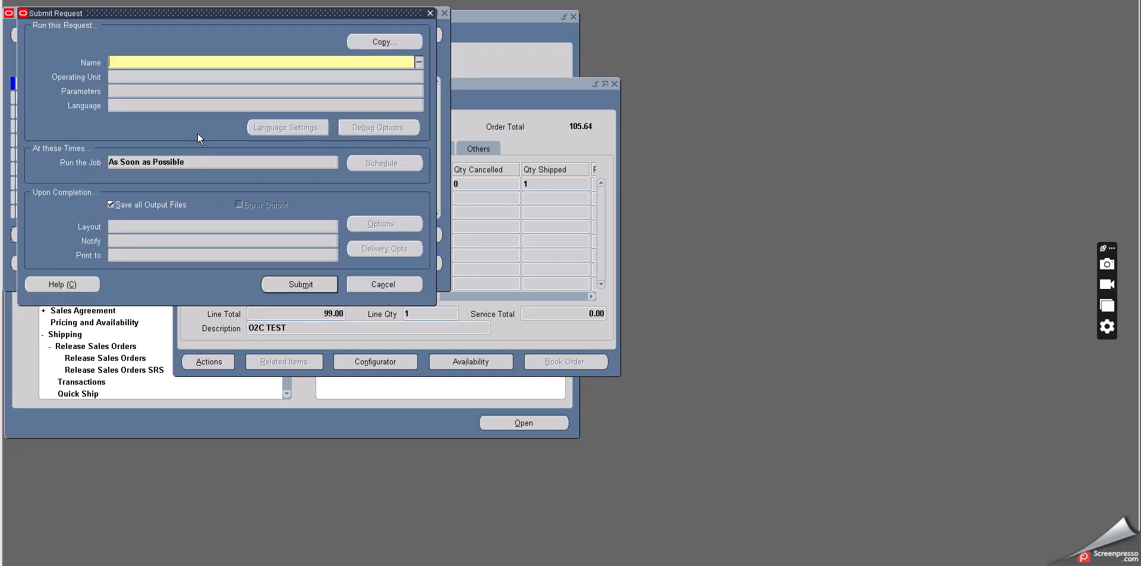
{"action": "left_click", "coordinate": [154, 57]}
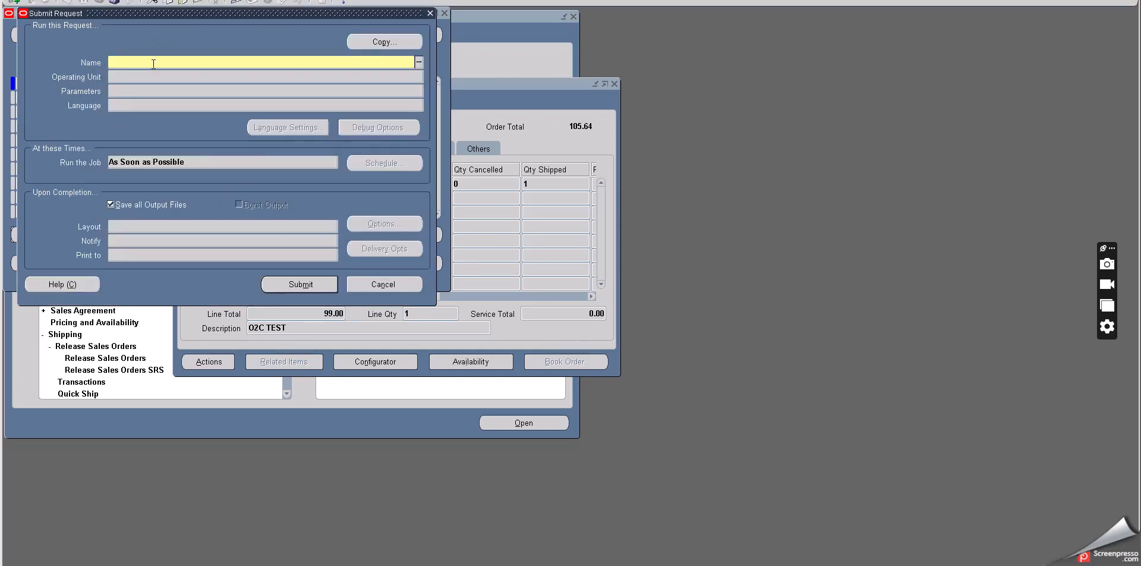
{"action": "type", "text": "WORK"}
{"action": "key", "text": "Tab"}
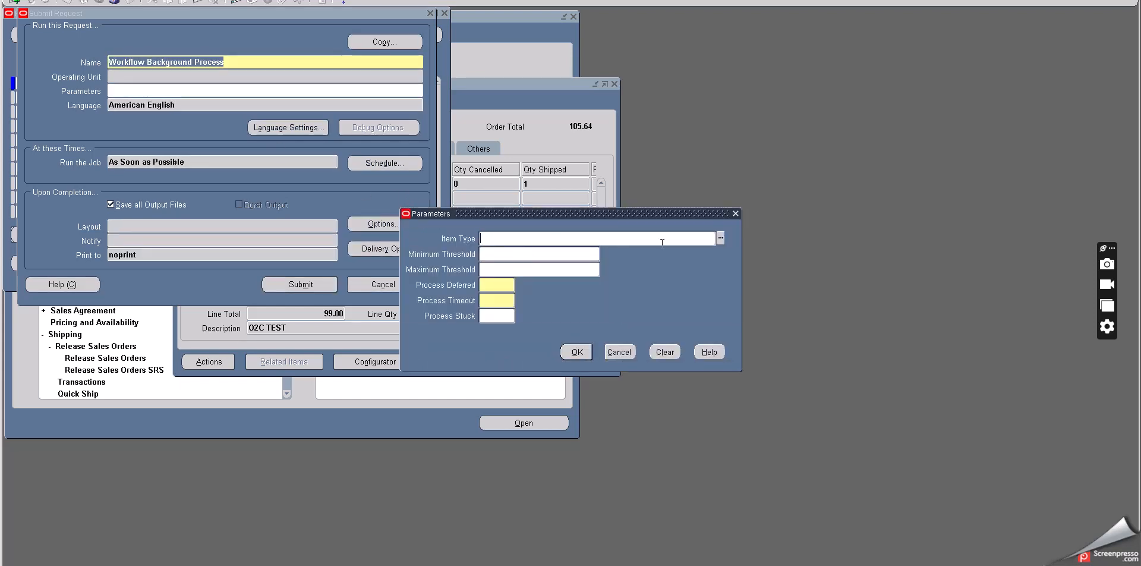
Set Process Deferred and Process Timeout to Yes, submit the Workflow Background Process request, and decline submitting another one
{"action": "left_click", "coordinate": [492, 287]}
{"action": "type", "text": "Yes"}
{"action": "key", "text": "Tab"}
{"action": "type", "text": "Yes"}
{"action": "key", "text": "Tab"}
{"action": "left_click", "coordinate": [577, 351]}
{"action": "left_click", "coordinate": [318, 283]}
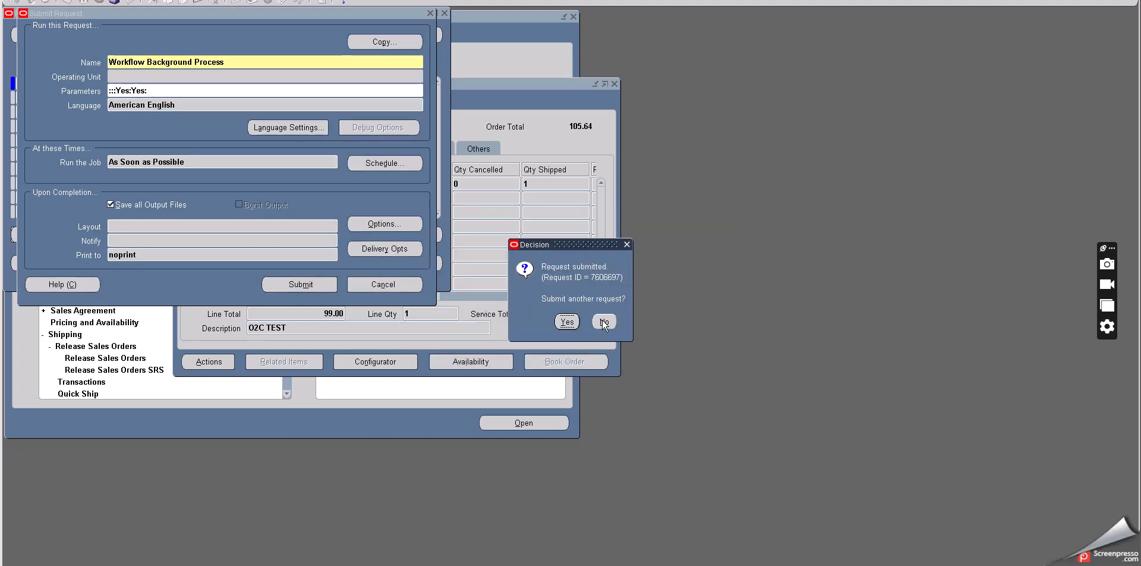
{"action": "left_click", "coordinate": [603, 322]}
List all requests, move the Requests window clear of the order line, and check the Workflow Background Process request's phase and status
{"action": "left_click", "coordinate": [362, 273]}
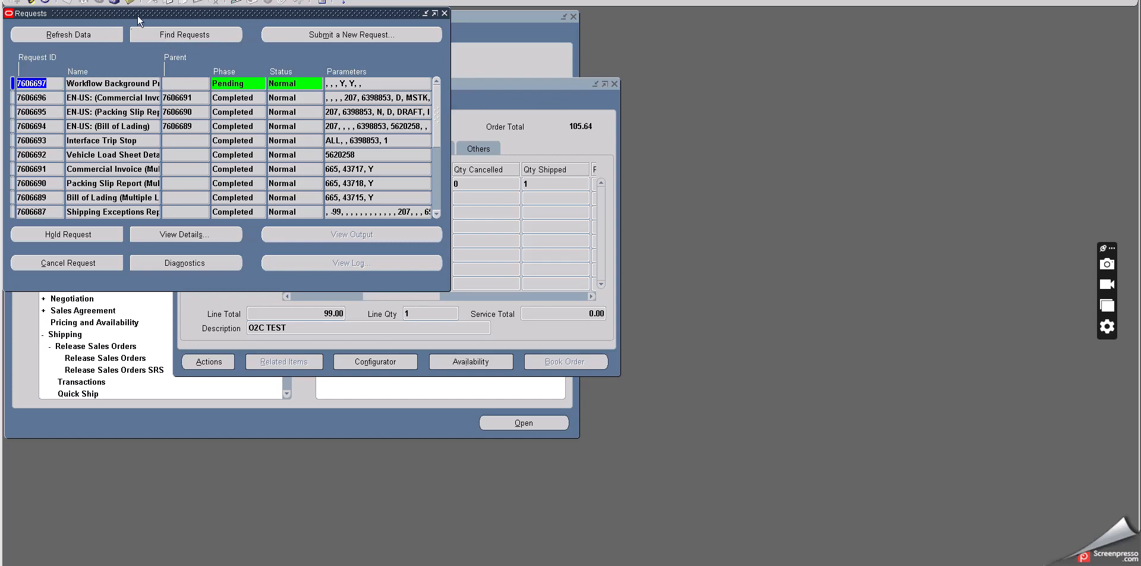
{"action": "left_click_drag", "start_coordinate": [143, 16], "coordinate": [165, 199]}
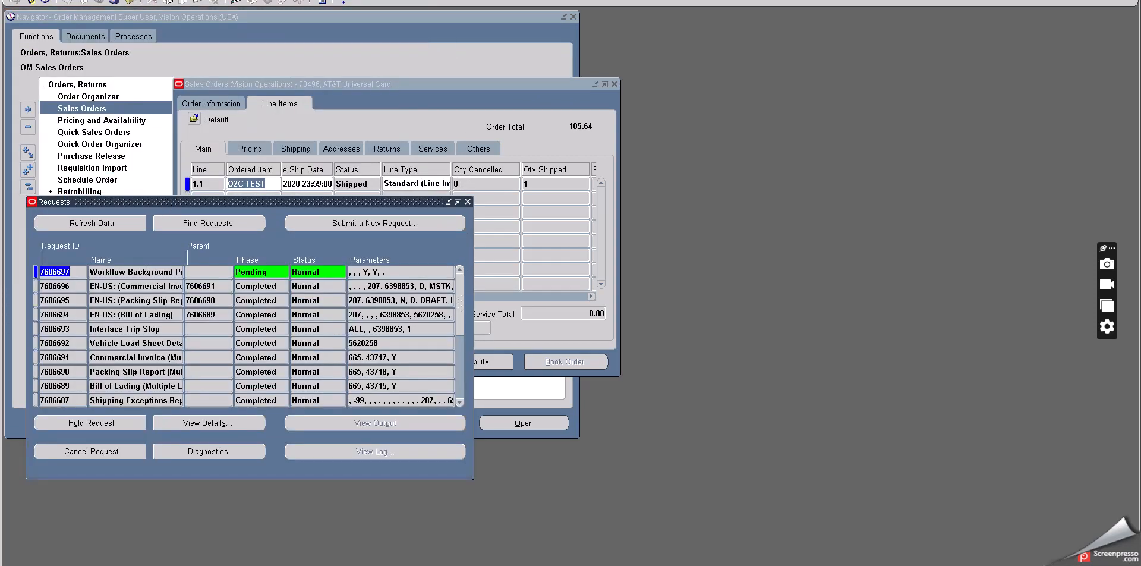
{"action": "left_click", "coordinate": [253, 272]}
{"action": "left_click", "coordinate": [308, 272]}
Check the O2C TEST line's status and the order header, and refresh the request list to check the Autoinvoice Master request
{"action": "left_click", "coordinate": [343, 184]}
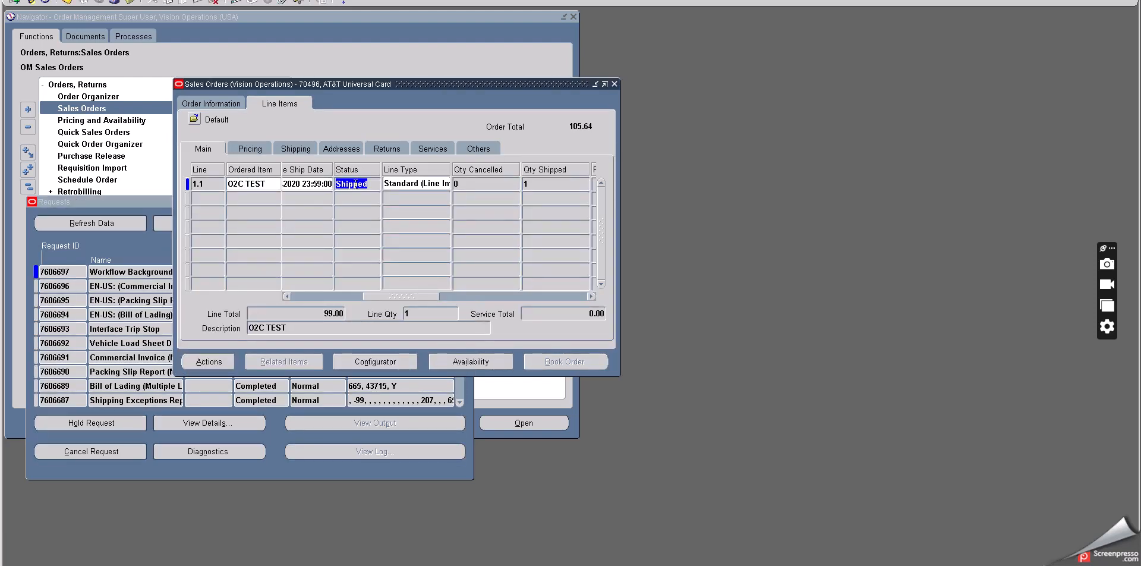
{"action": "left_click", "coordinate": [202, 104]}
{"action": "left_click", "coordinate": [134, 240]}
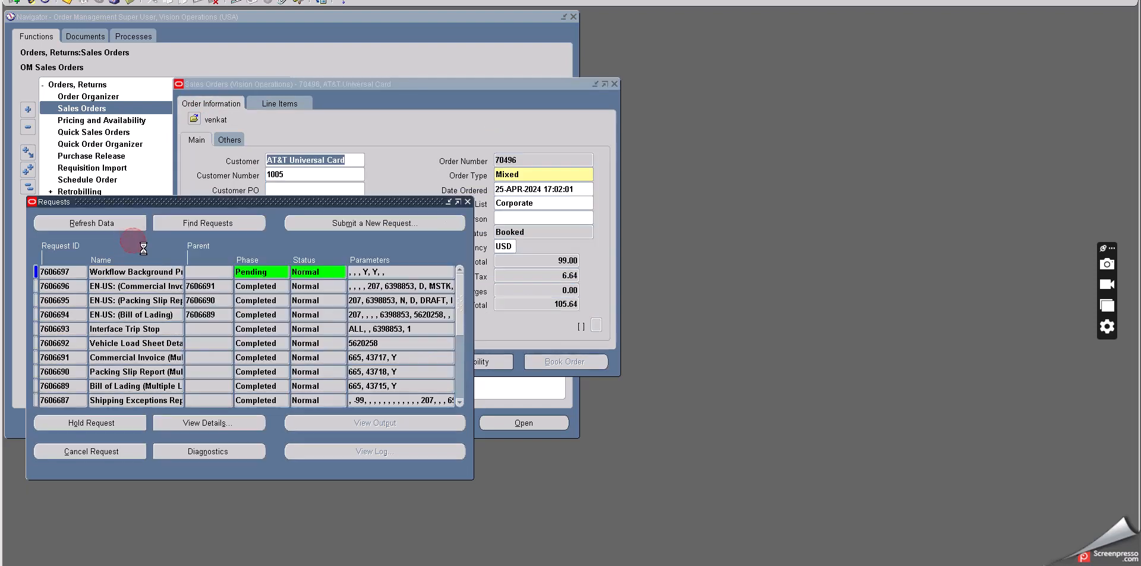
{"action": "left_click", "coordinate": [128, 224]}
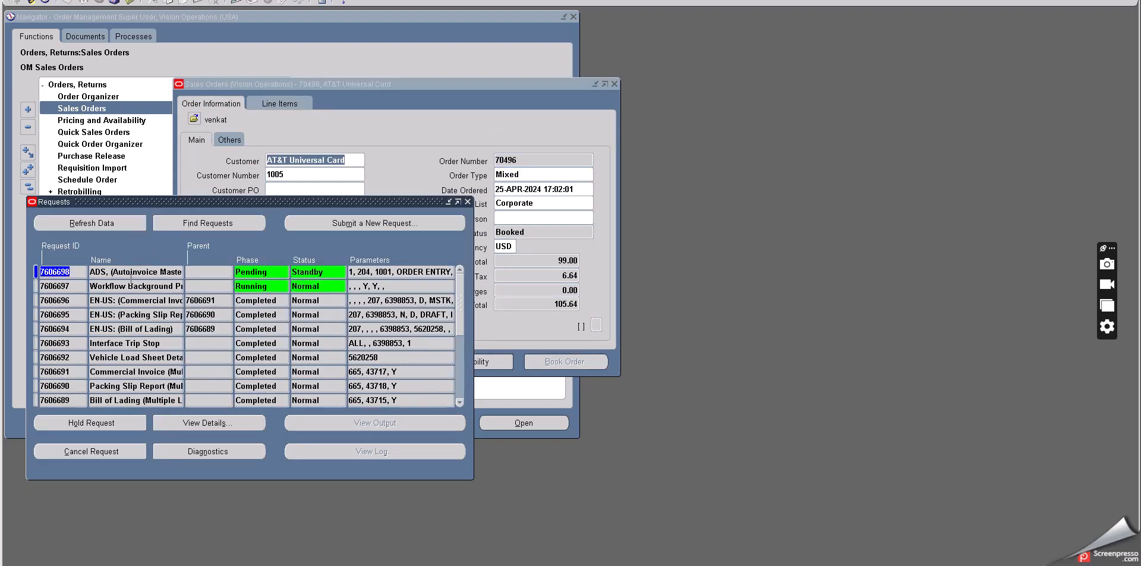
{"action": "left_click", "coordinate": [134, 271]}
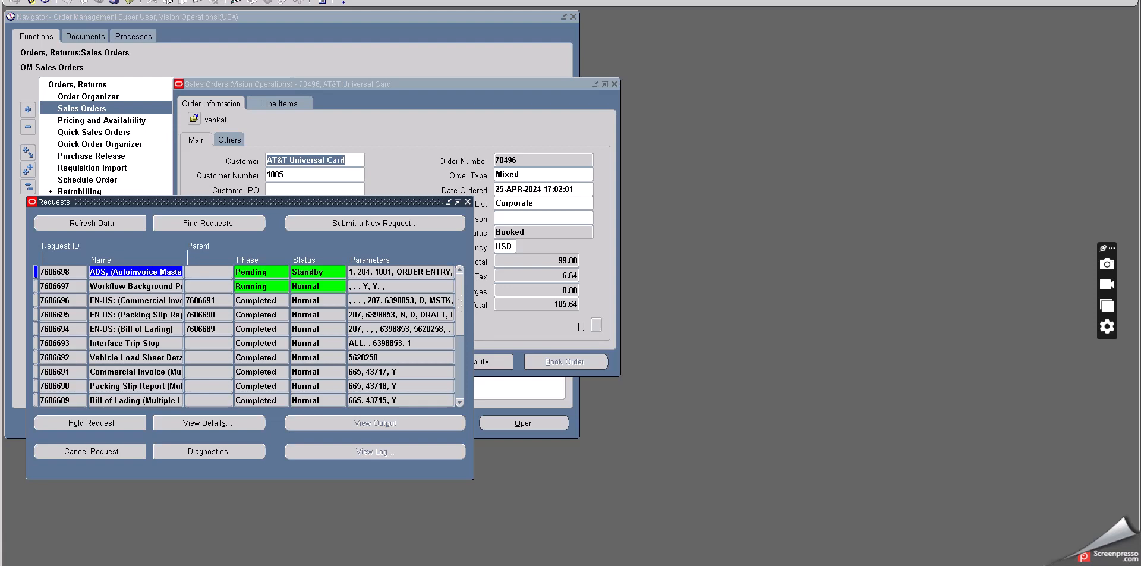
Switch to the process notes and enter "LINE STATUS : PICKED" beside Launch Pick Release and "LINE STATUS : SHIPPED" beside Ship Confirm
{"action": "key", "text": "alt+Tab"}
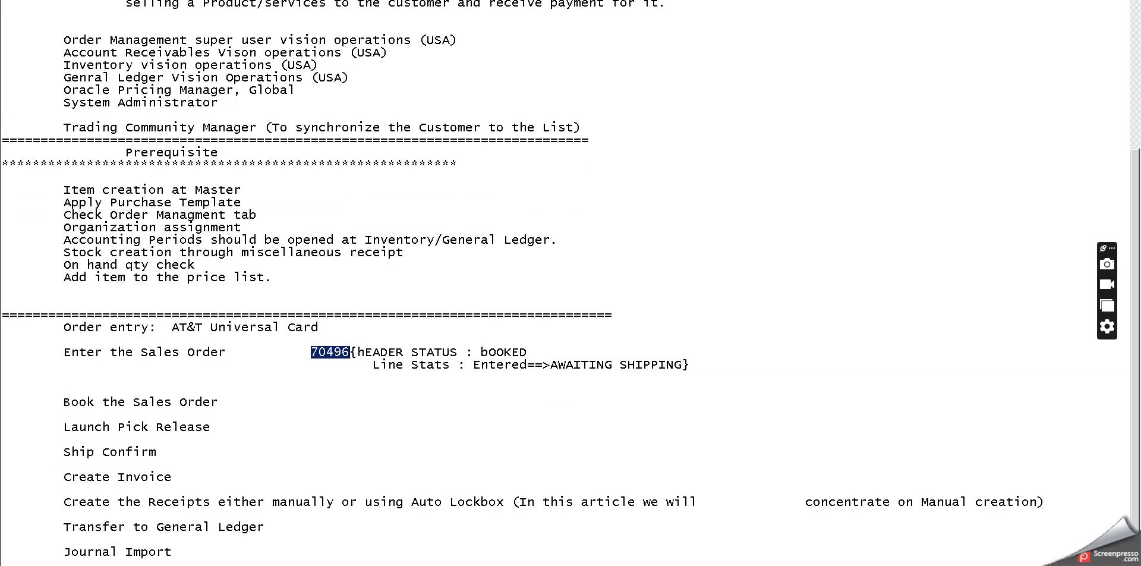
{"action": "left_click", "coordinate": [253, 430]}
{"action": "type", "text": "LINE STATUS"}
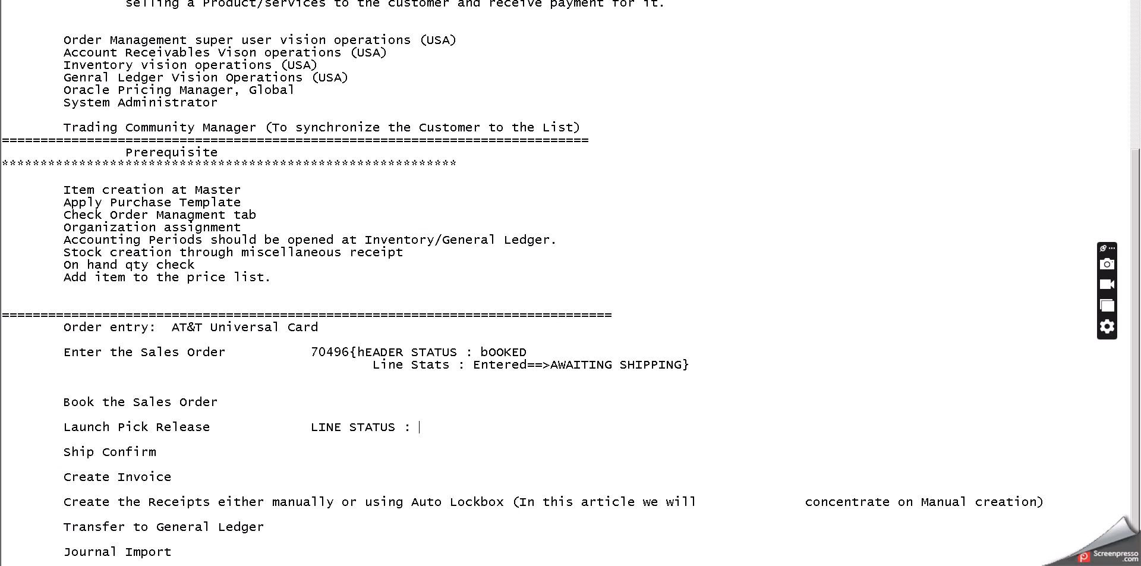
{"action": "type", "text": " : PICKED"}
{"action": "left_click", "coordinate": [318, 450]}
{"action": "type", "text": "LINE STATUS "}
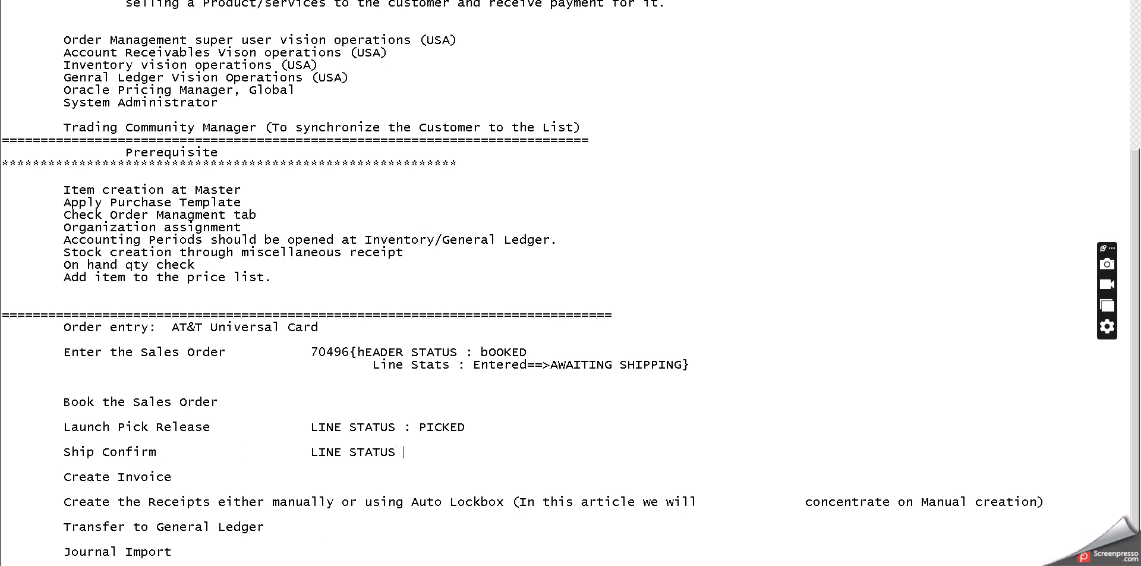
{"action": "type", "text": ": SHIPPED"}
Add the line "work flow back ground Concurrent request :" with "line status : closed" between Ship Confirm and Create Invoice
{"action": "key", "text": "Return"}
{"action": "key", "text": "Return"}
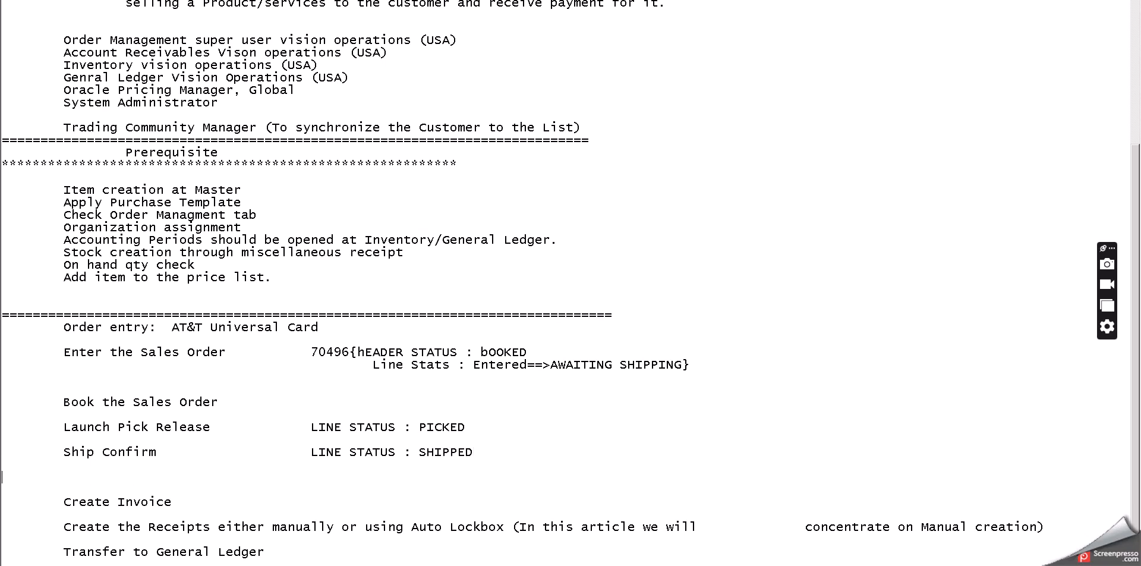
{"action": "type", "text": "Concurrent work flow "}
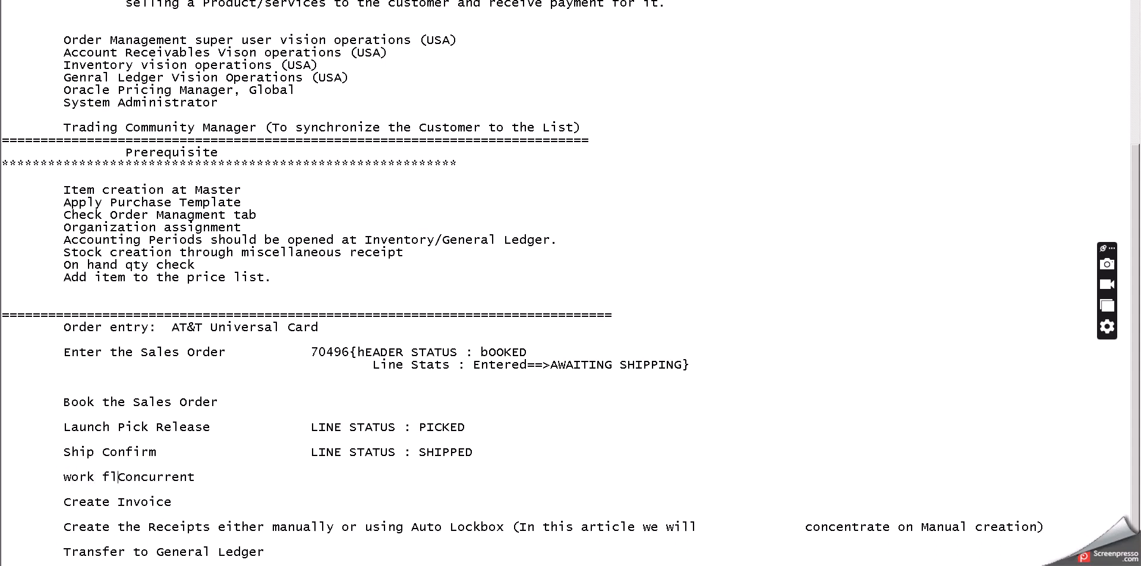
{"action": "type", "text": "back ground"}
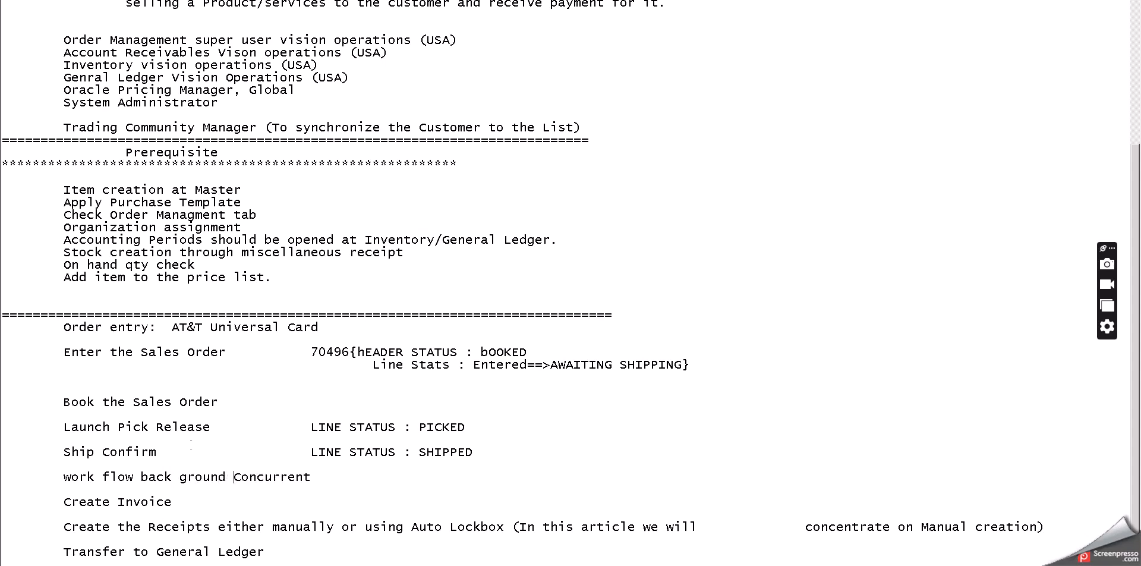
{"action": "left_click", "coordinate": [321, 478]}
{"action": "left_click", "coordinate": [322, 478]}
{"action": "type", "text": "request :\t\tline st"}
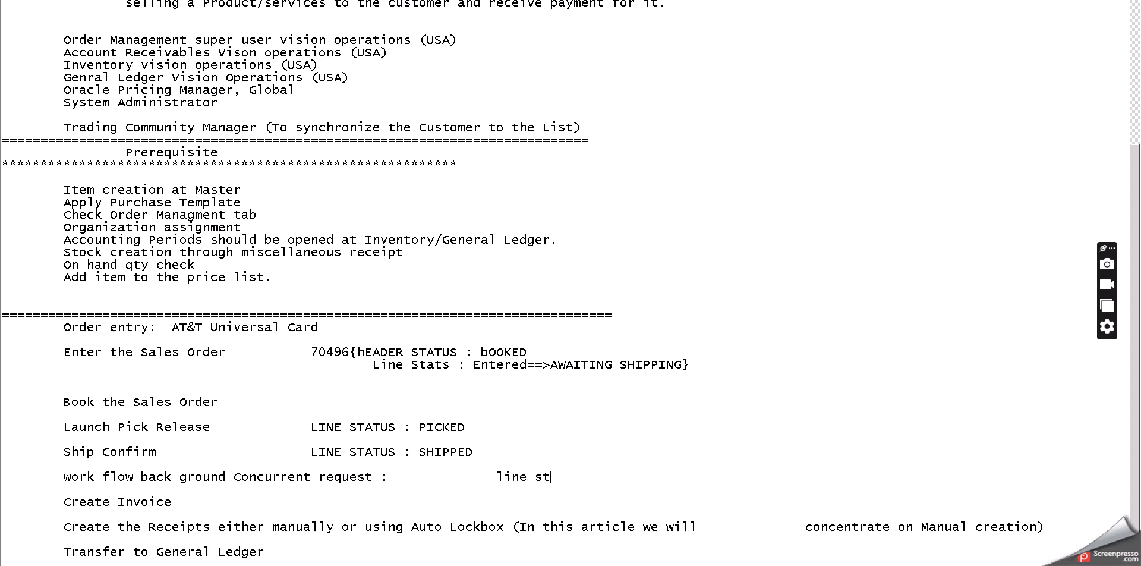
{"action": "type", "text": "atus : clod"}
{"action": "key", "text": "BackSpace"}
{"action": "type", "text": "sed"}
Put PICKED in single quotes in the Launch Pick Release note and append "at Order entry screen,delivery no will be generated"
{"action": "left_click", "coordinate": [475, 428]}
{"action": "type", "text": "at Ord"}
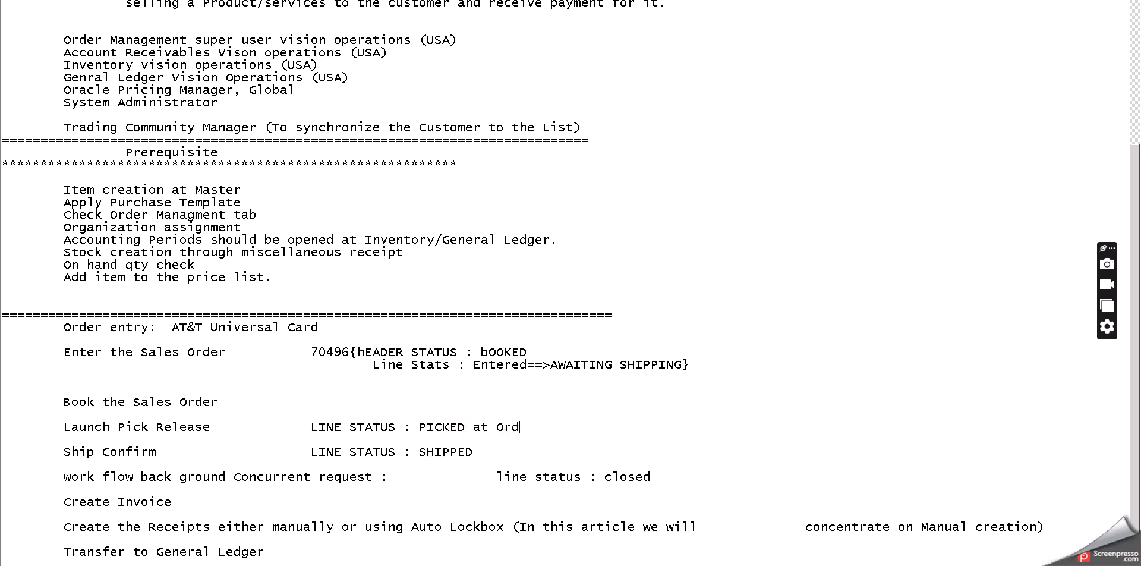
{"action": "type", "text": "er entry screen,"}
{"action": "left_click", "coordinate": [420, 427]}
{"action": "type", "text": "'"}
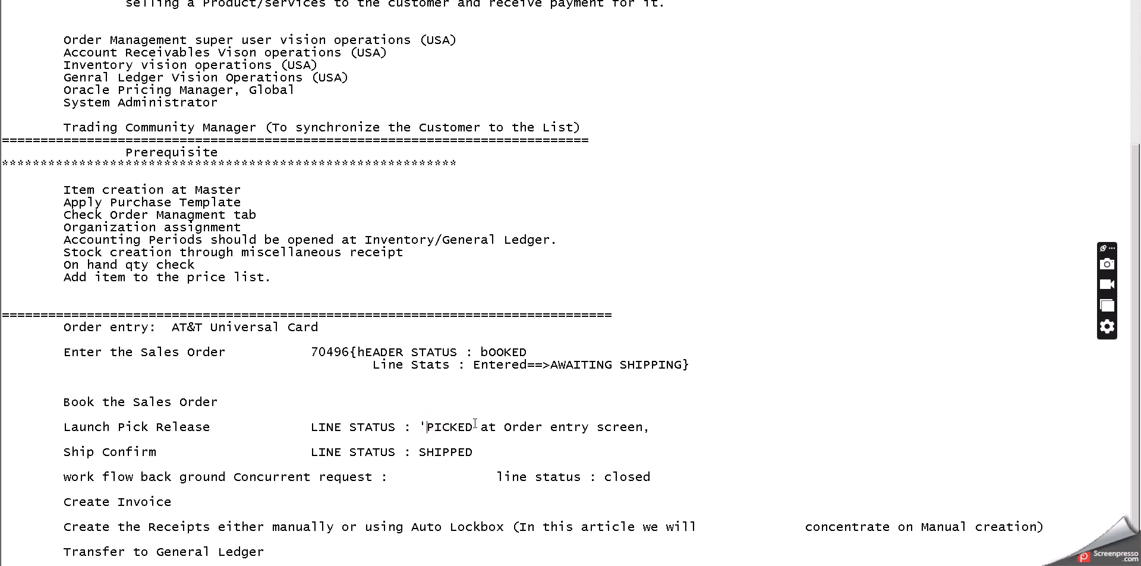
{"action": "left_click", "coordinate": [473, 424]}
{"action": "type", "text": "'"}
{"action": "left_click", "coordinate": [666, 425]}
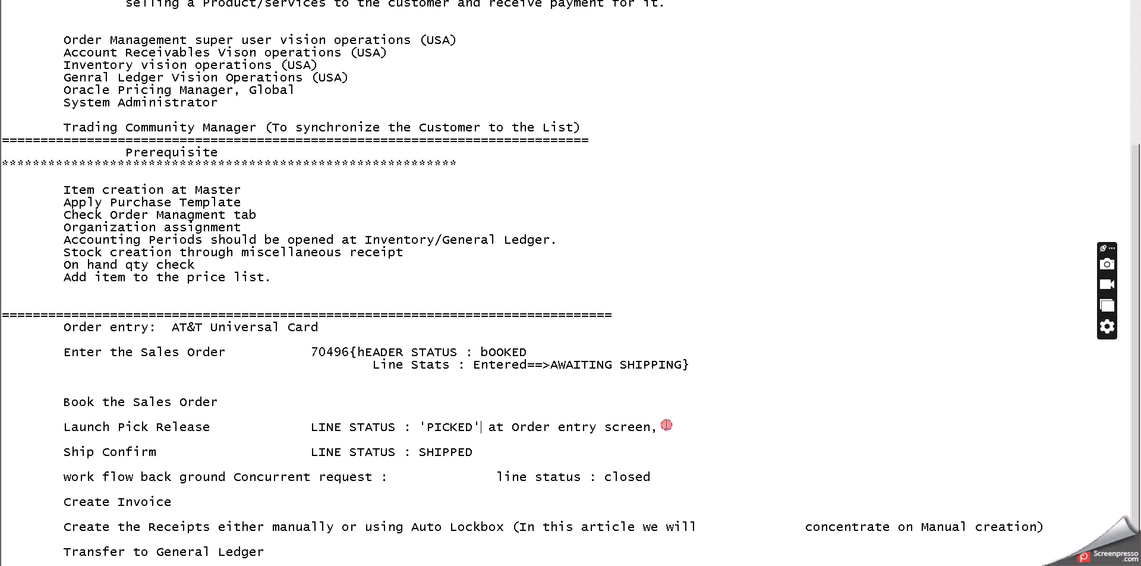
{"action": "type", "text": "delivery no will be generated"}
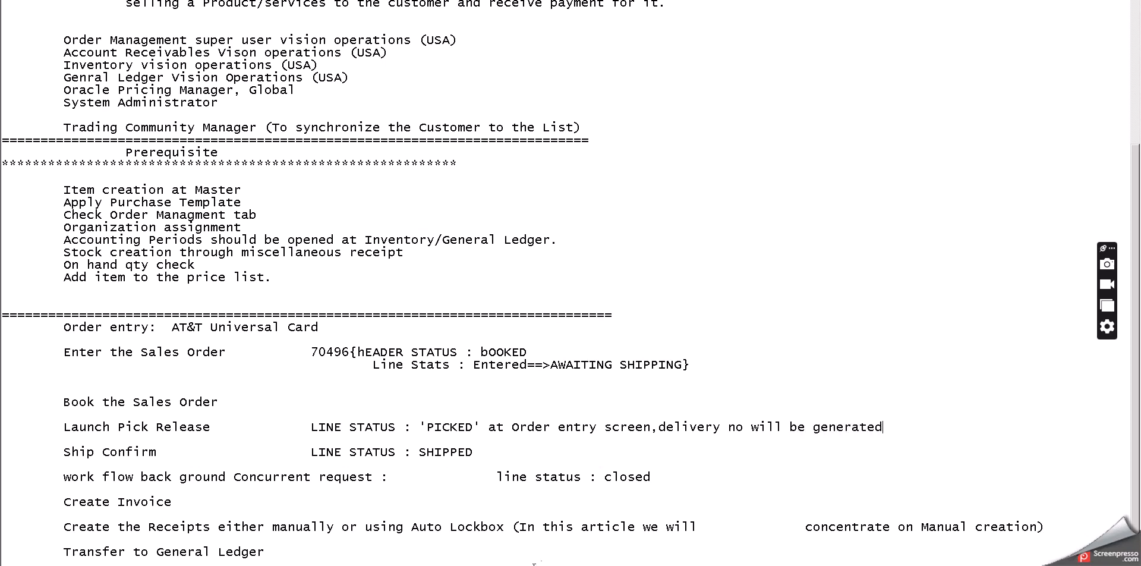
Switch back to Oracle Applications, refresh the request list, and check the Workflow Background Process, Autoinvoice Master and Autoinvoice Import requests
{"action": "key", "text": "alt+Tab"}
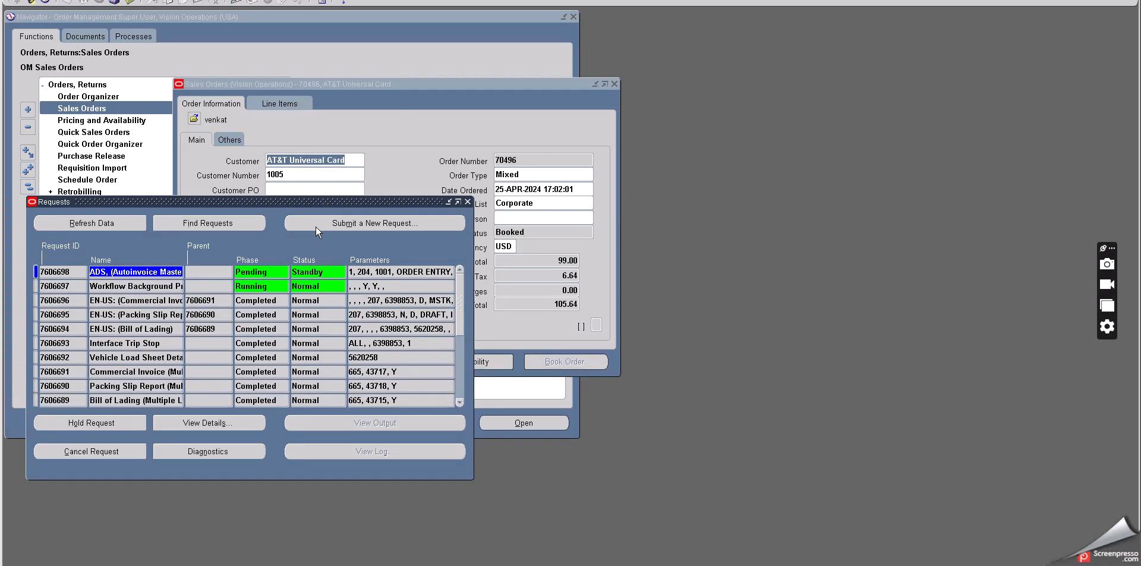
{"action": "left_click", "coordinate": [116, 221]}
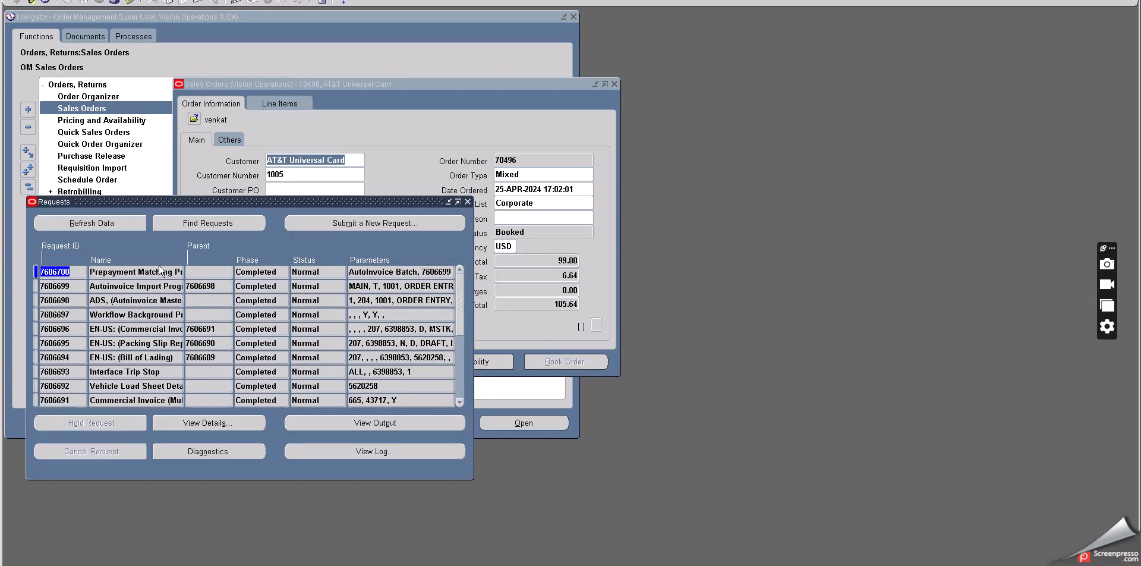
{"action": "left_click", "coordinate": [144, 301]}
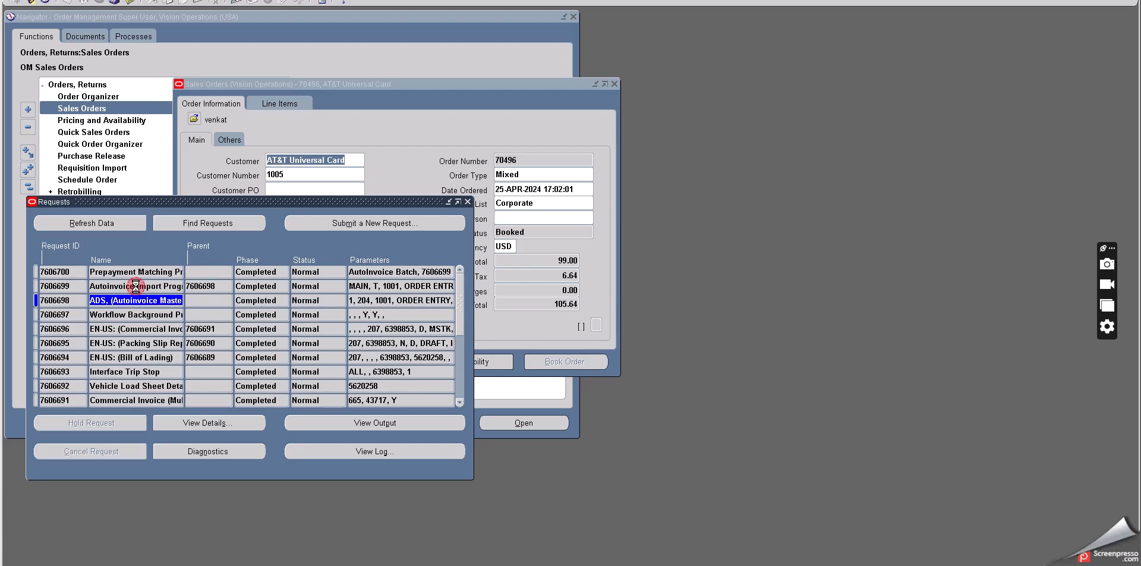
{"action": "left_click", "coordinate": [146, 286]}
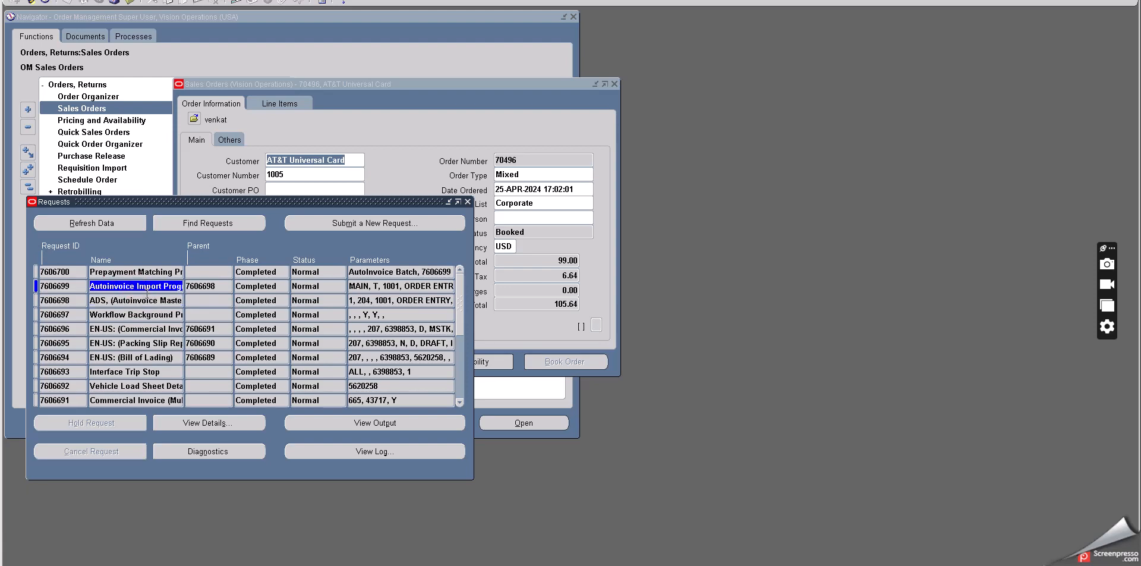
{"action": "left_click", "coordinate": [137, 314]}
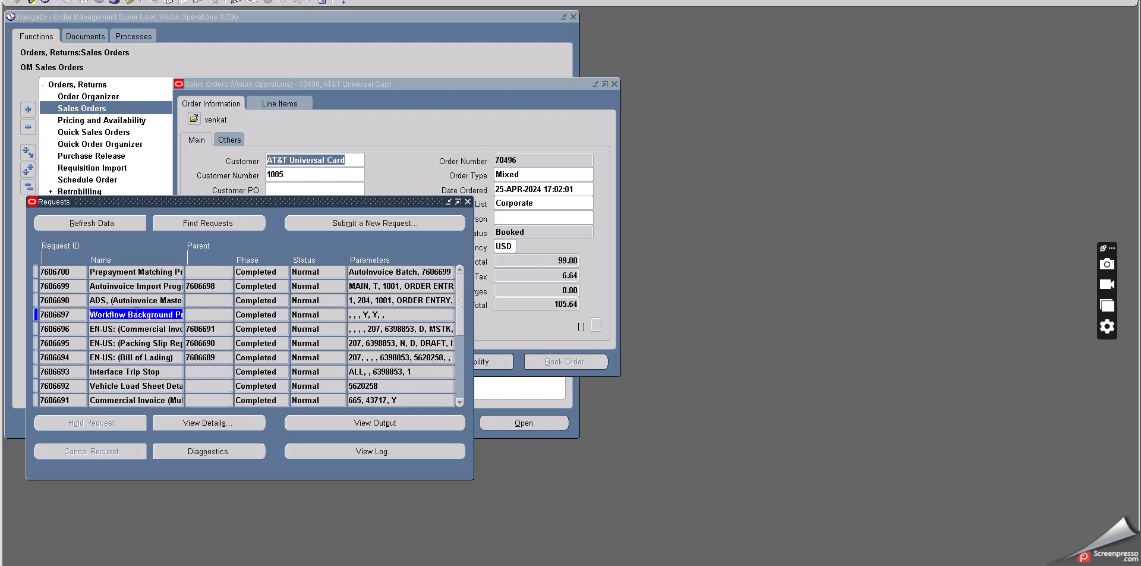
{"action": "left_click", "coordinate": [142, 300]}
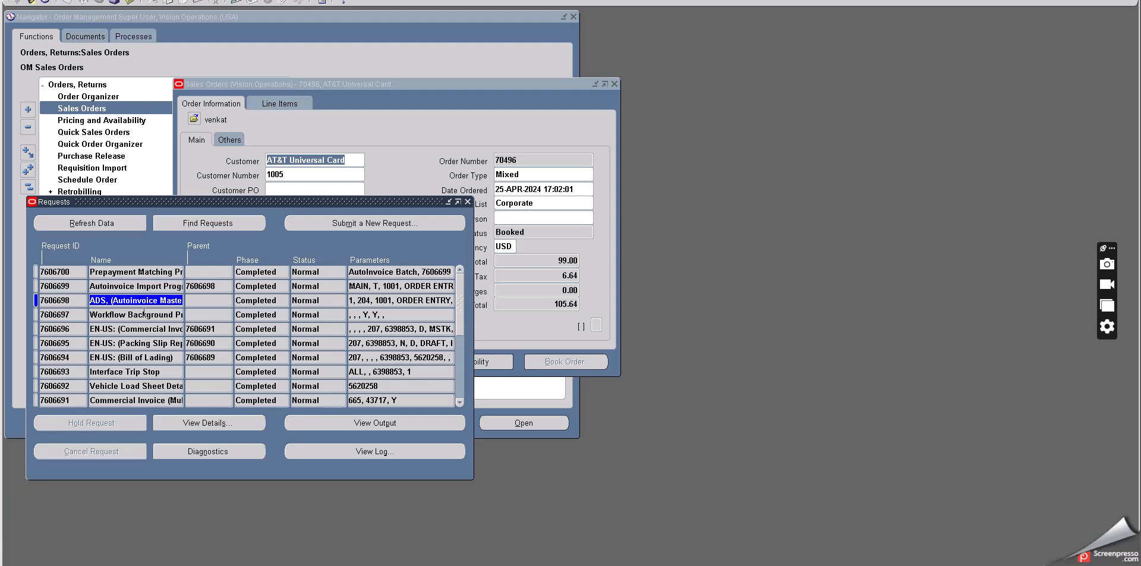
{"action": "left_click", "coordinate": [154, 285]}
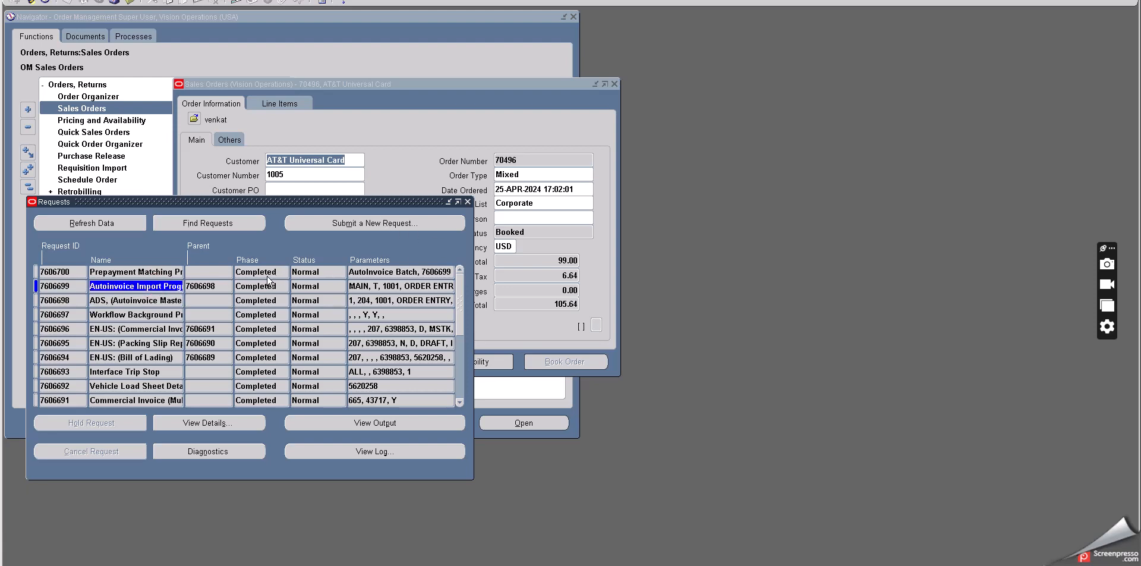
Try to view the Autoinvoice Master request's output, dismiss the note, and select the Autoinvoice Import Program request
{"action": "left_click", "coordinate": [159, 300]}
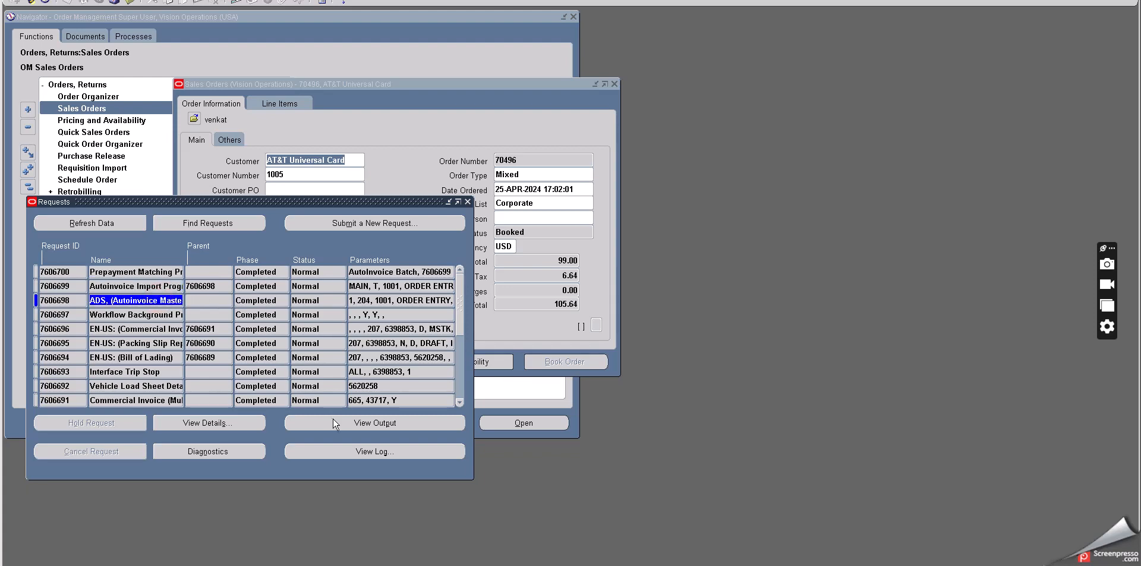
{"action": "left_click", "coordinate": [333, 422]}
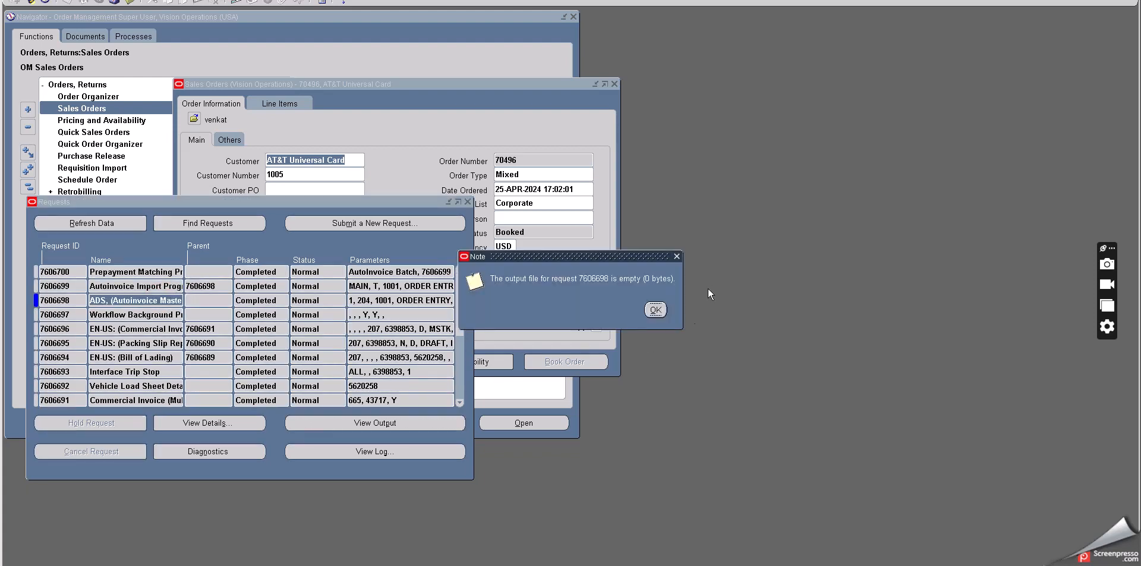
{"action": "left_click", "coordinate": [652, 310]}
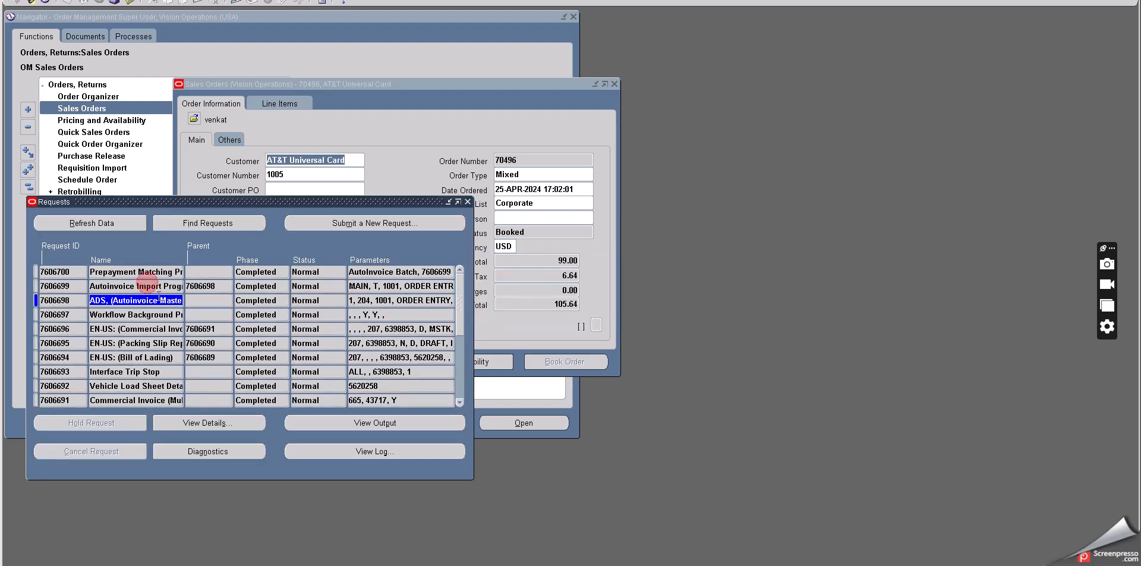
{"action": "key", "text": "Up"}
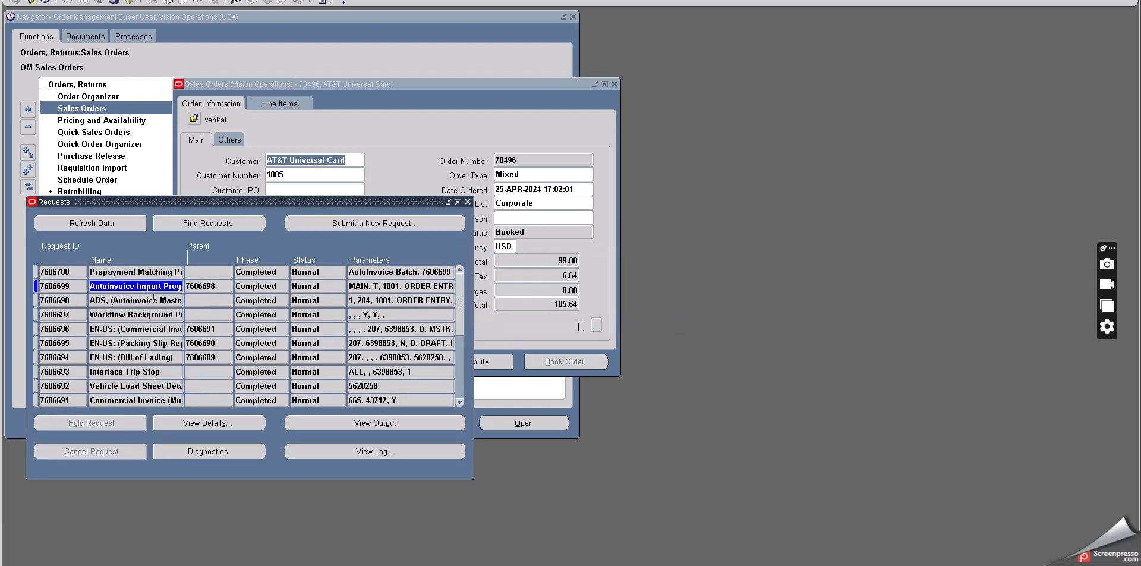
Review the Autoinvoice Import Program request's output report through all its pages, and close the report and the request list
{"action": "left_click", "coordinate": [371, 424]}
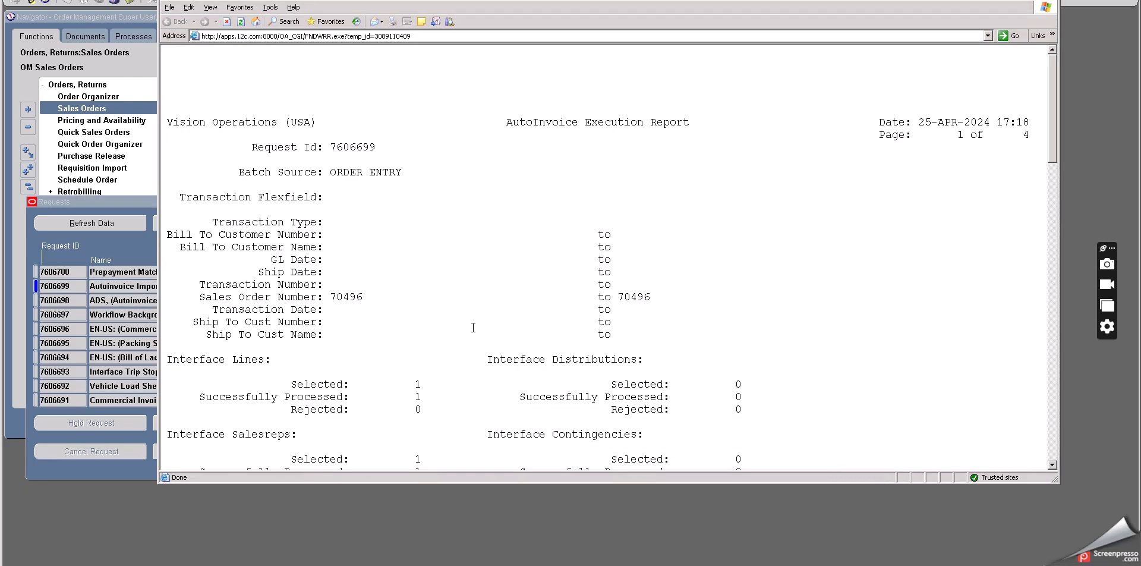
{"action": "scroll", "coordinate": [473, 327], "scroll_direction": "down", "scroll_amount": 15}
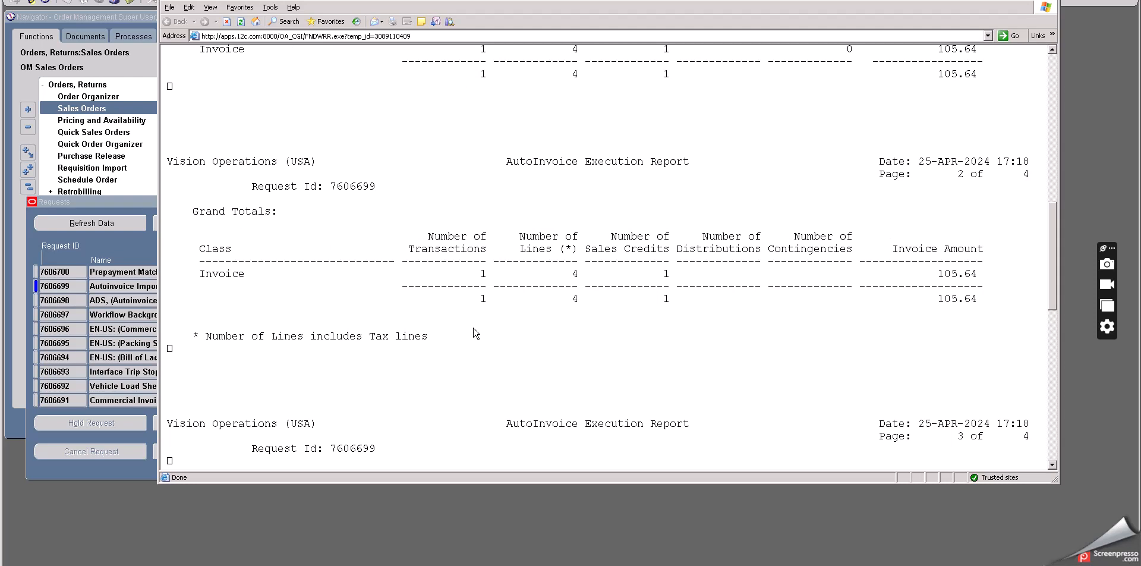
{"action": "scroll", "coordinate": [475, 333], "scroll_direction": "down", "scroll_amount": 3}
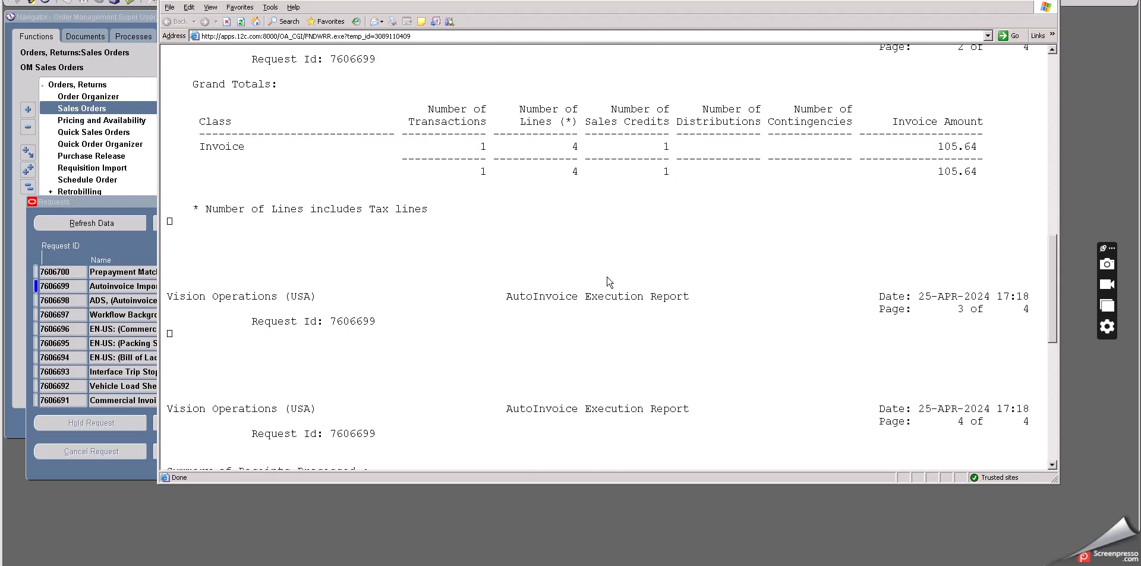
{"action": "scroll", "coordinate": [607, 282], "scroll_direction": "down", "scroll_amount": 12}
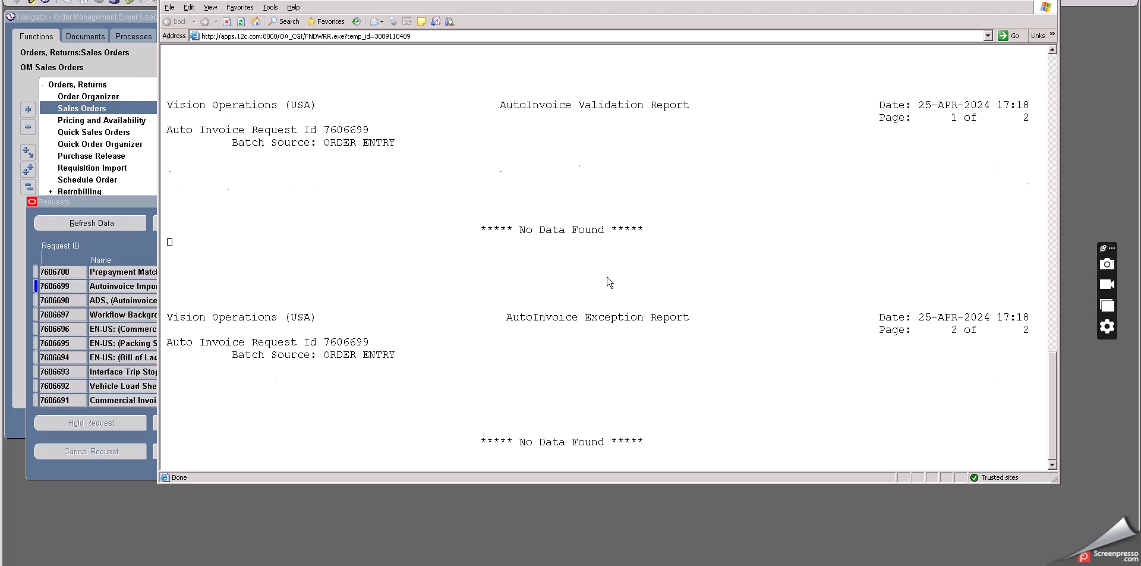
{"action": "scroll", "coordinate": [608, 282], "scroll_direction": "up", "scroll_amount": 20}
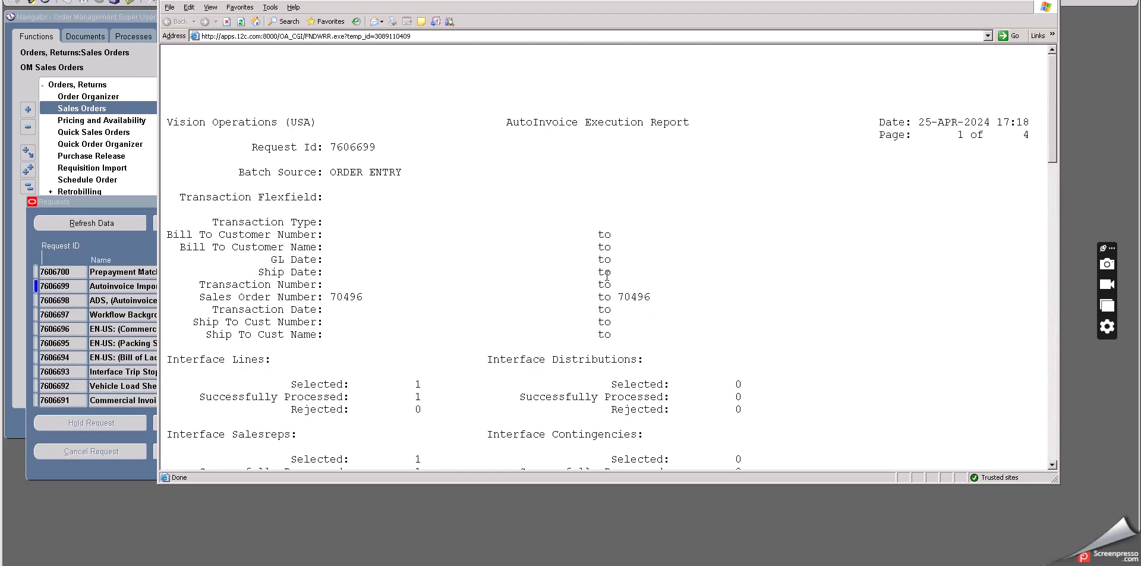
{"action": "left_click", "coordinate": [1032, 2]}
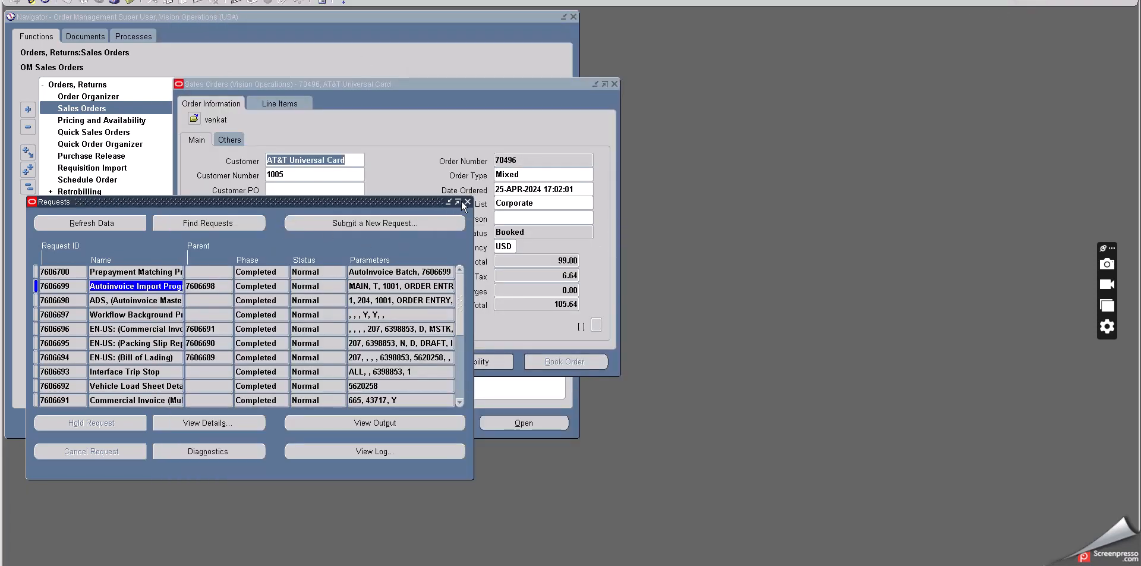
{"action": "left_click", "coordinate": [467, 202]}
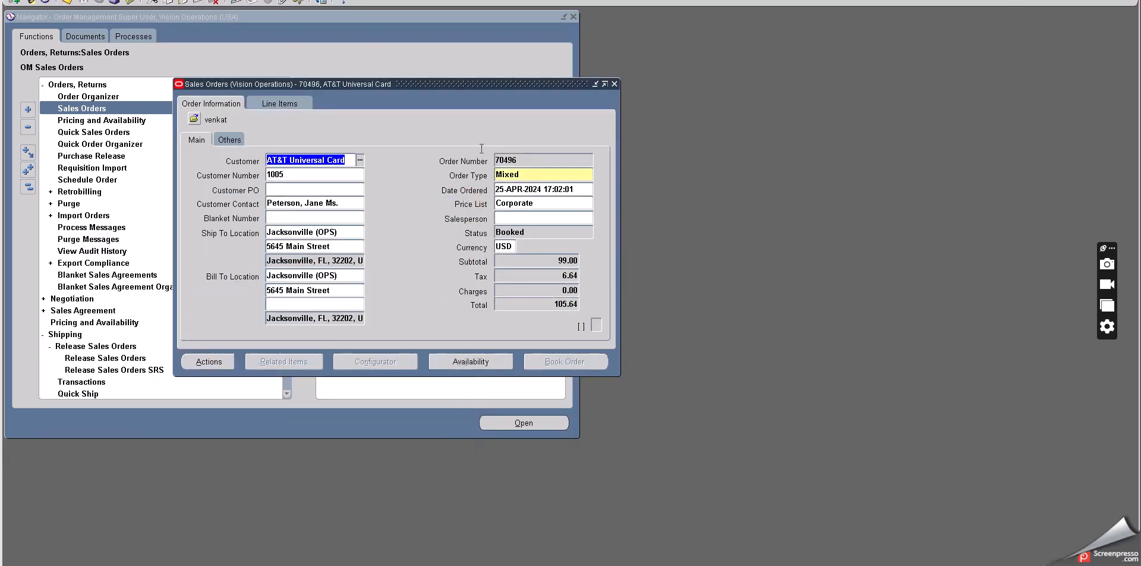
Copy the displayed sales order's number and requery the order with it as the search criterion
{"action": "left_click", "coordinate": [532, 160]}
{"action": "key", "text": "ctrl+c"}
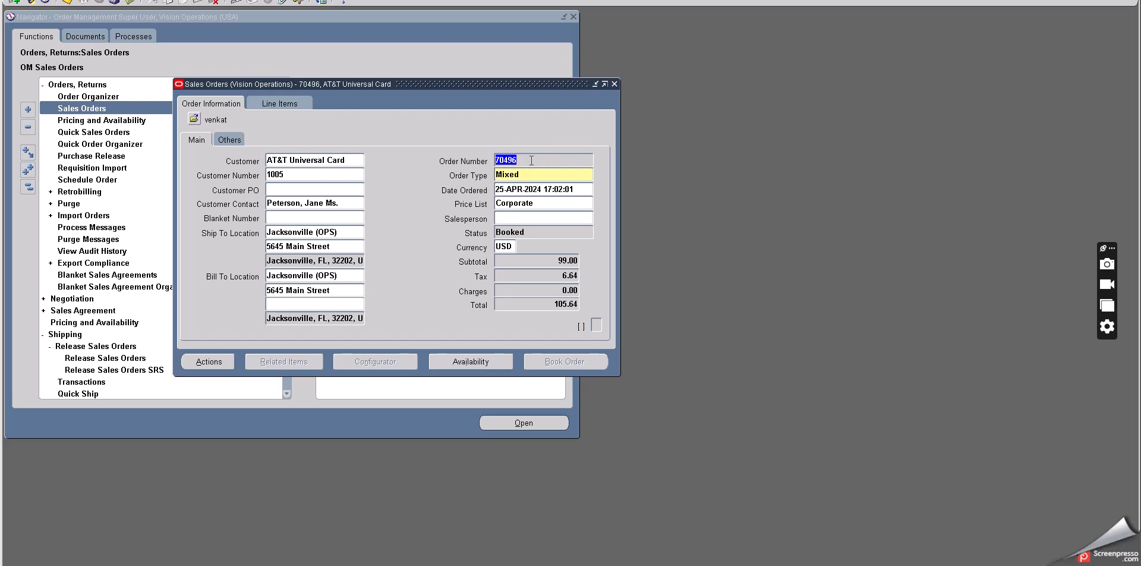
{"action": "key", "text": "F11"}
{"action": "left_click", "coordinate": [531, 160]}
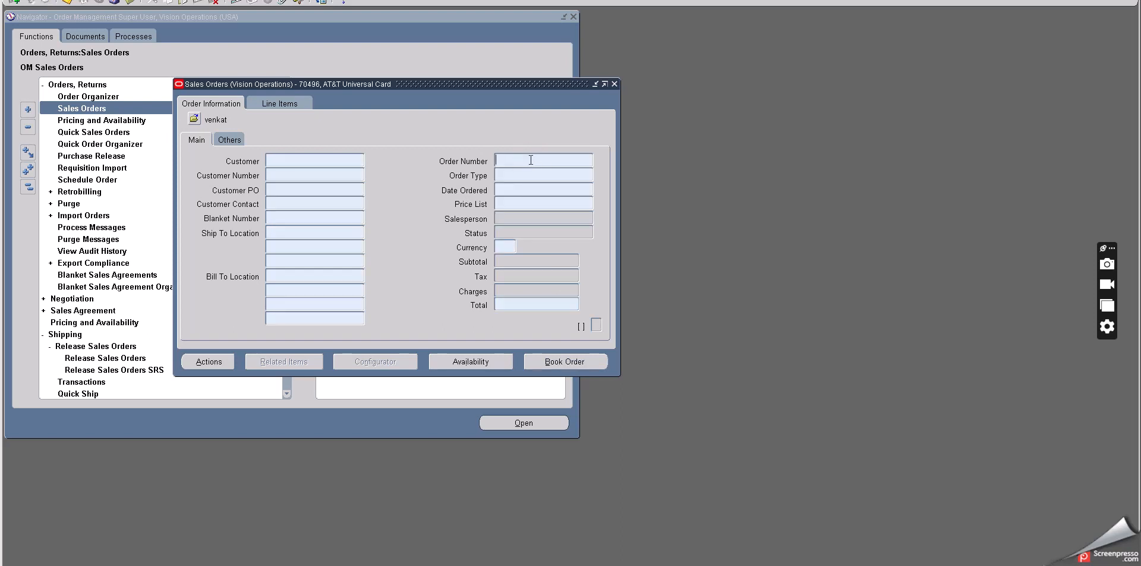
{"action": "key", "text": "ctrl+v"}
{"action": "type", "text": "%"}
{"action": "key", "text": "ctrl+F11"}
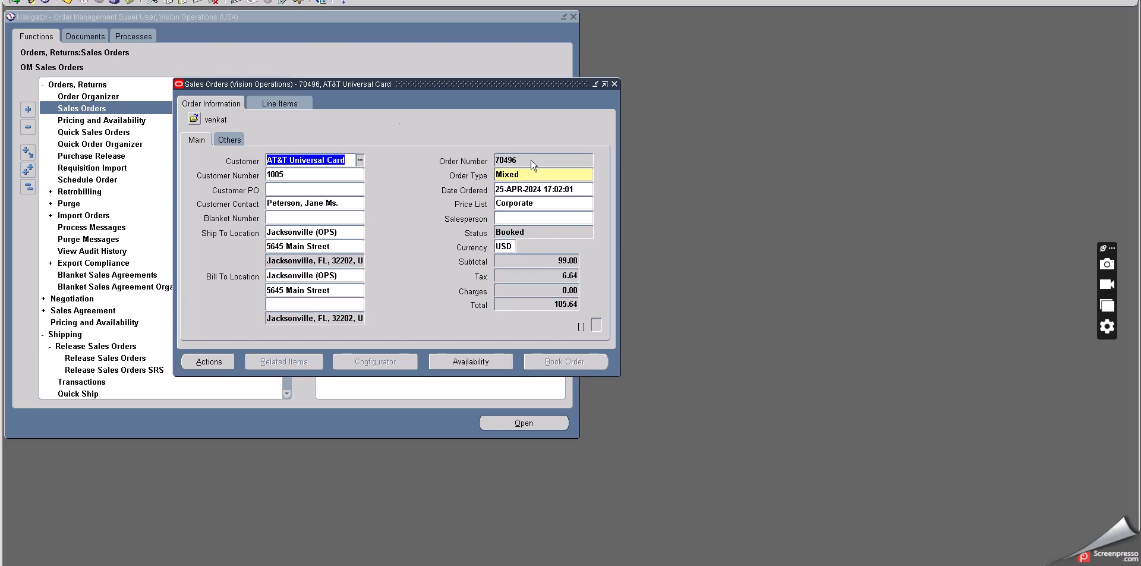
Check the O2C TEST line's status and the order header's main details, and close the sales order
{"action": "left_click", "coordinate": [227, 135]}
{"action": "left_click", "coordinate": [288, 104]}
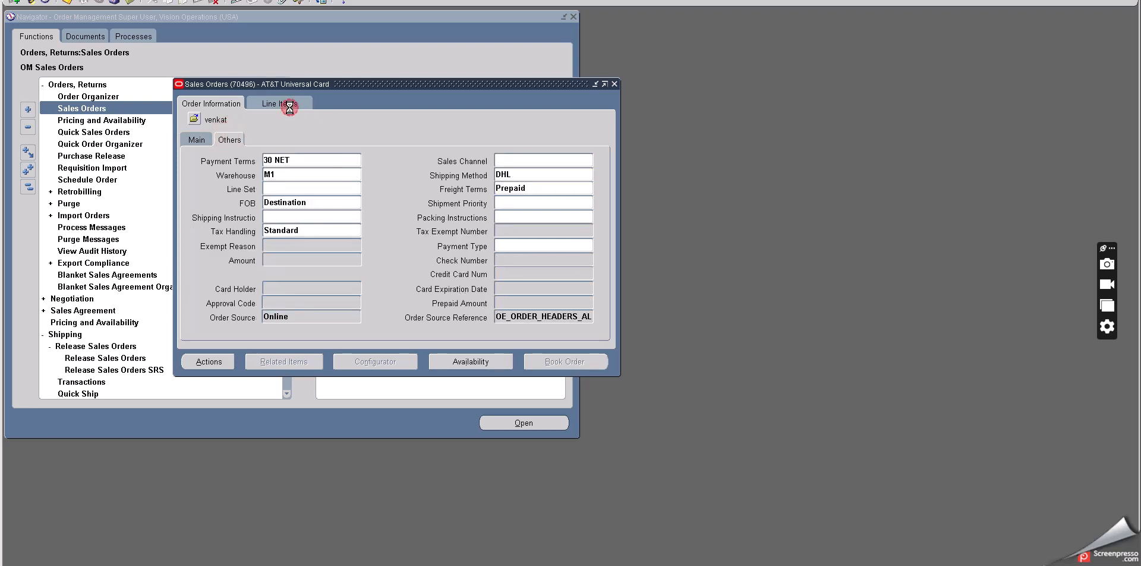
{"action": "left_click_drag", "start_coordinate": [391, 295], "coordinate": [348, 292]}
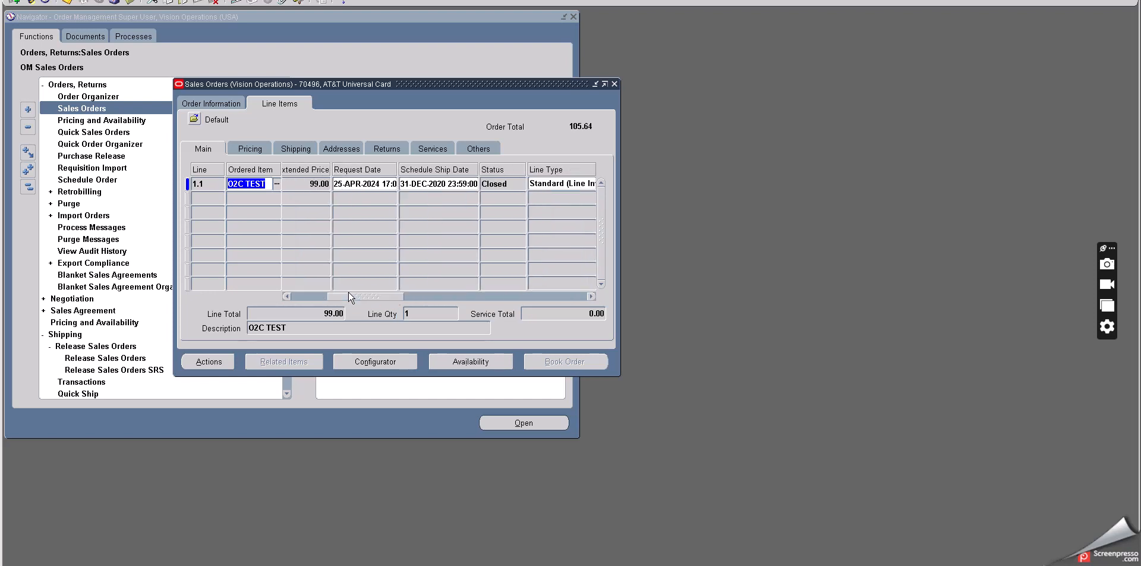
{"action": "left_click", "coordinate": [523, 184]}
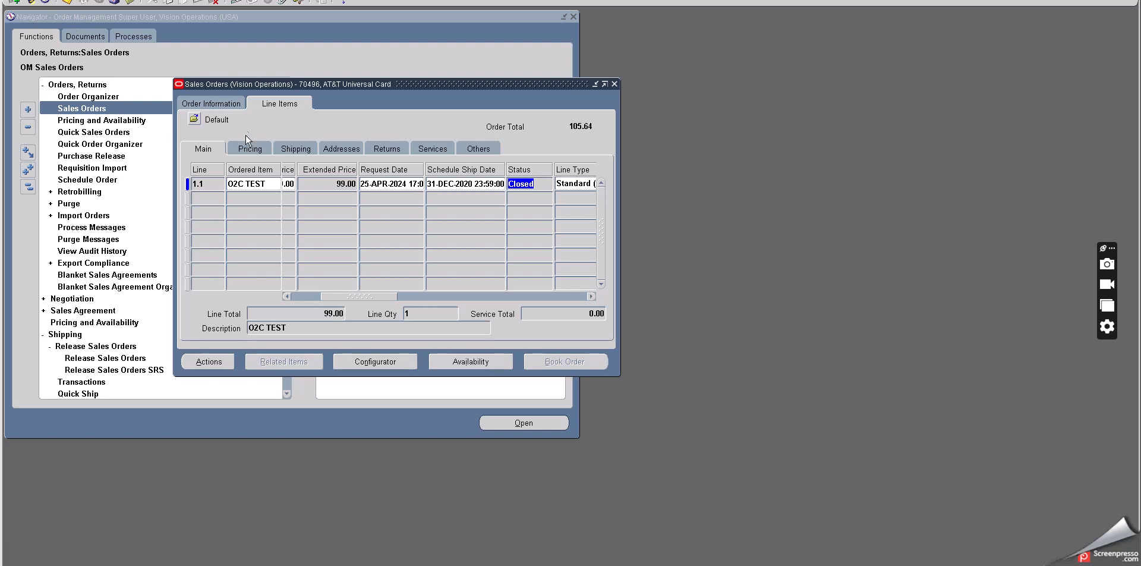
{"action": "left_click", "coordinate": [226, 105]}
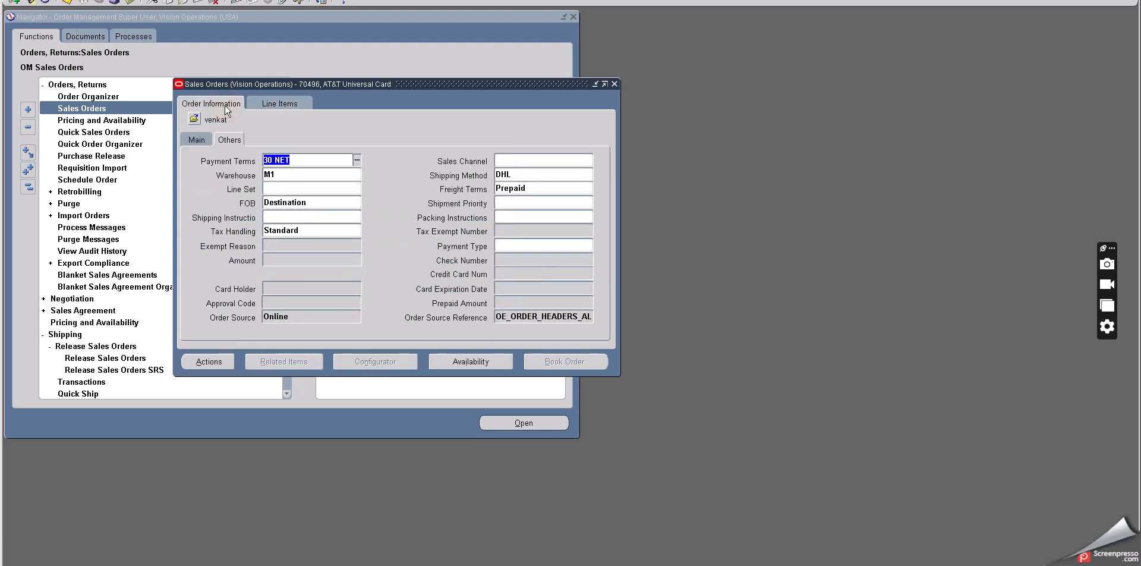
{"action": "left_click", "coordinate": [196, 140]}
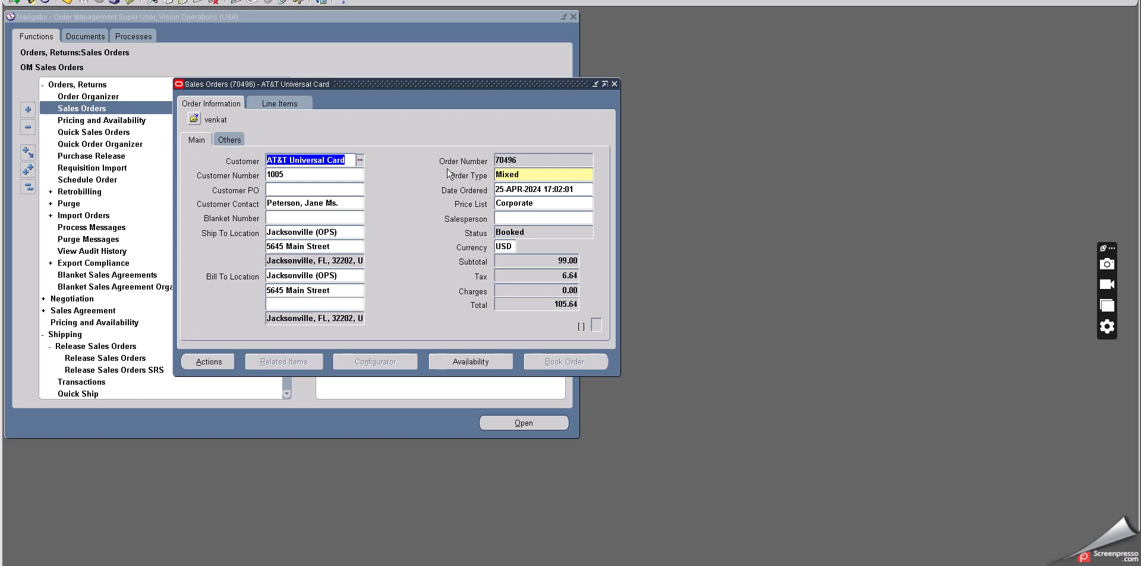
{"action": "left_click", "coordinate": [617, 84]}
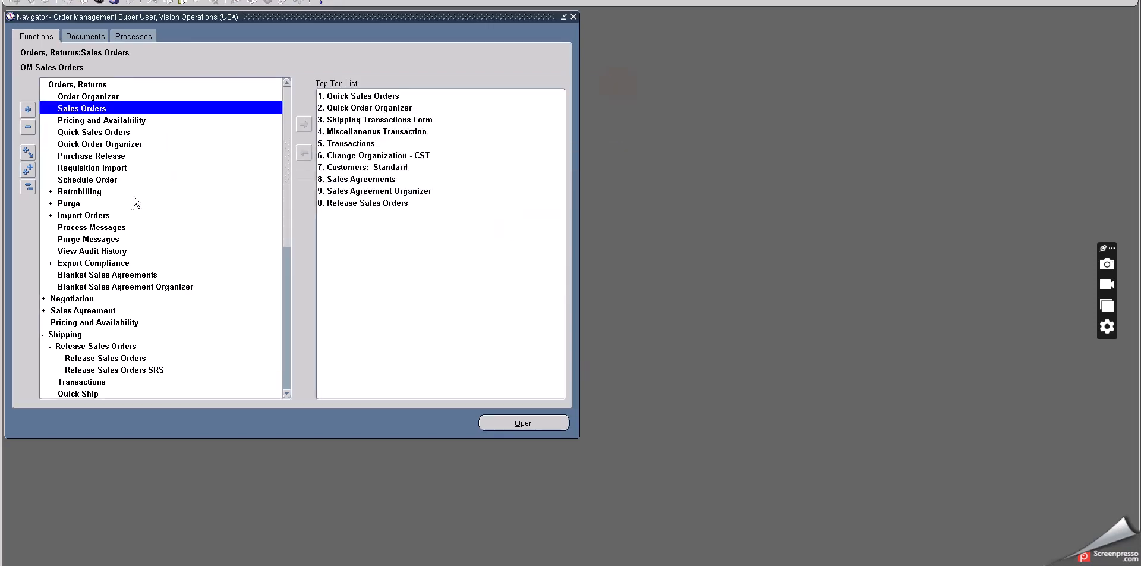
Search the responsibilities for "acc" and switch to Accounts Payables Progress FR
{"action": "scroll", "coordinate": [113, 241], "scroll_direction": "down", "scroll_amount": 1}
{"action": "scroll", "coordinate": [113, 241], "scroll_direction": "down", "scroll_amount": 3}
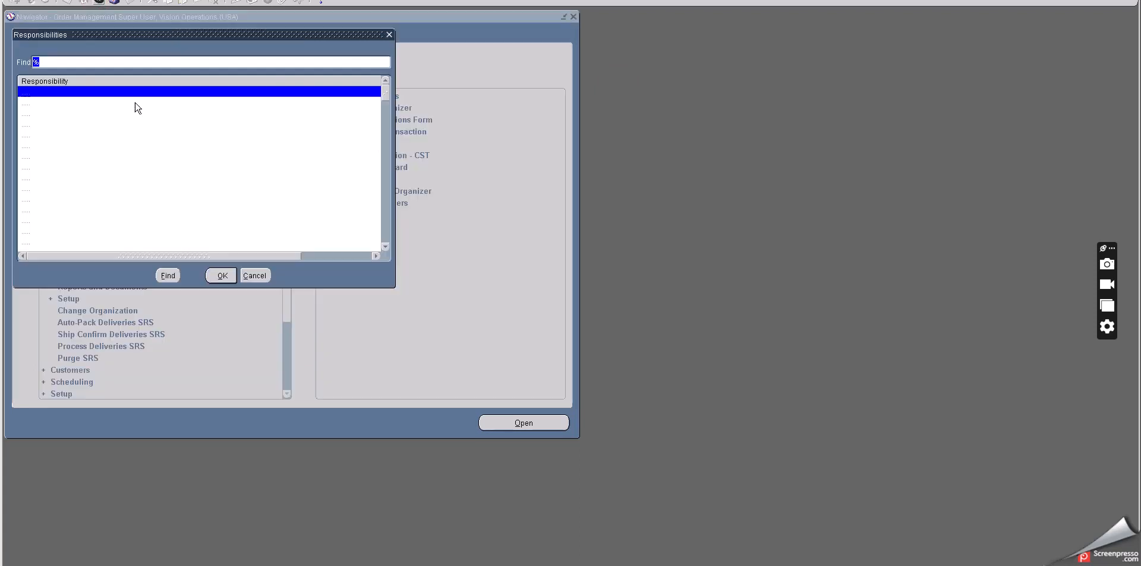
{"action": "type", "text": "a"}
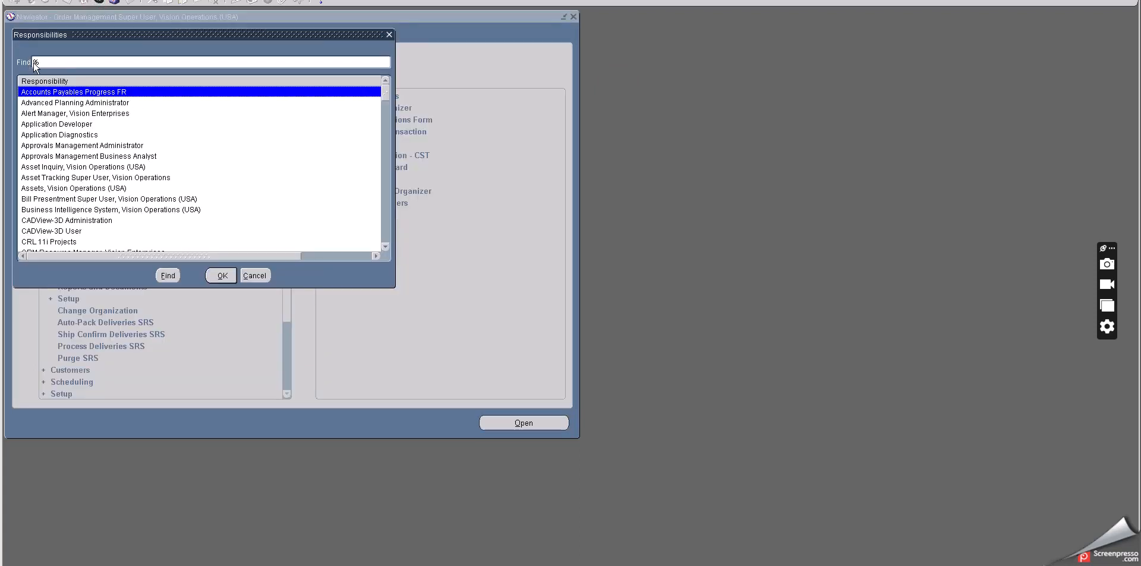
{"action": "type", "text": "cc"}
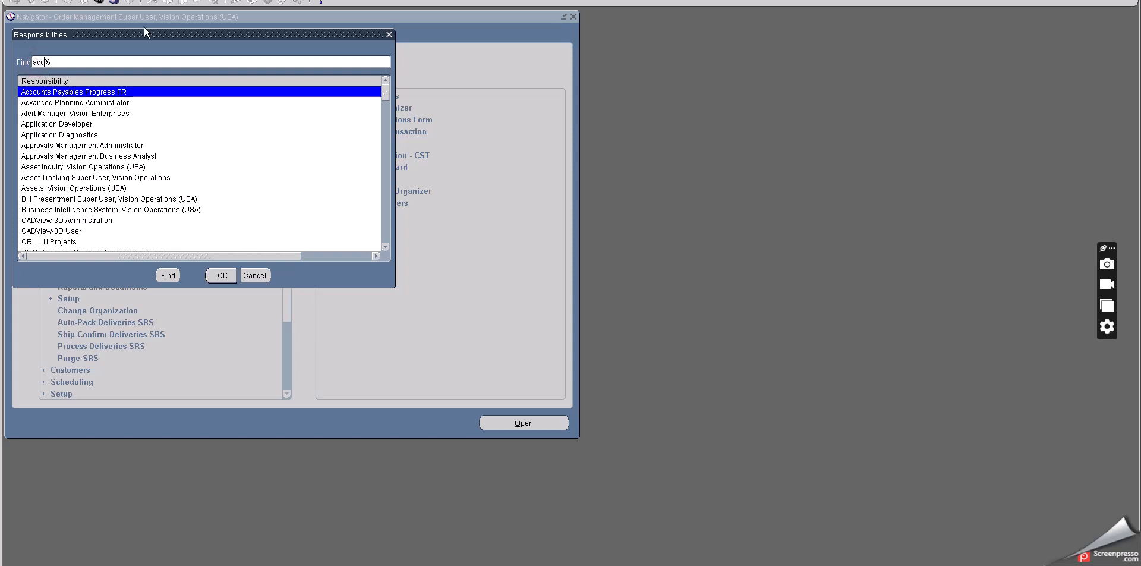
{"action": "left_click", "coordinate": [172, 274]}
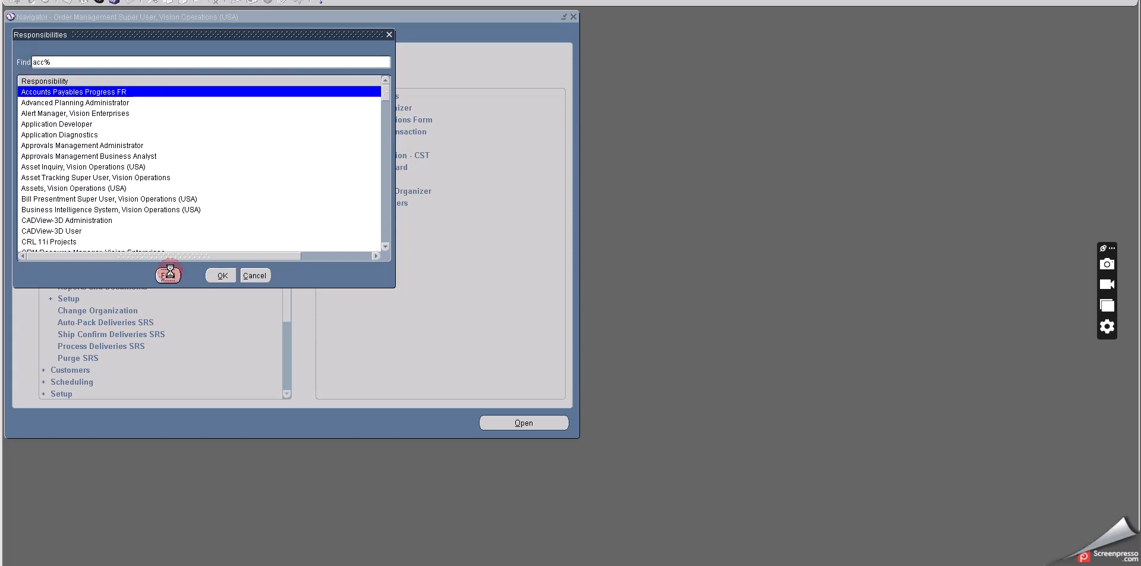
{"action": "left_click", "coordinate": [99, 2]}
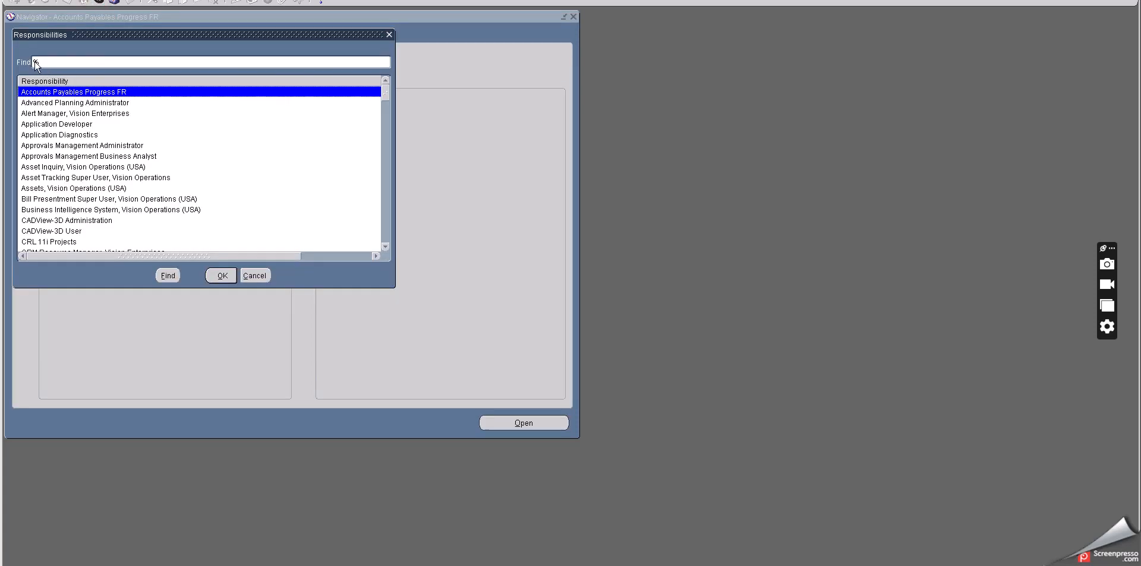
{"action": "left_click", "coordinate": [34, 62]}
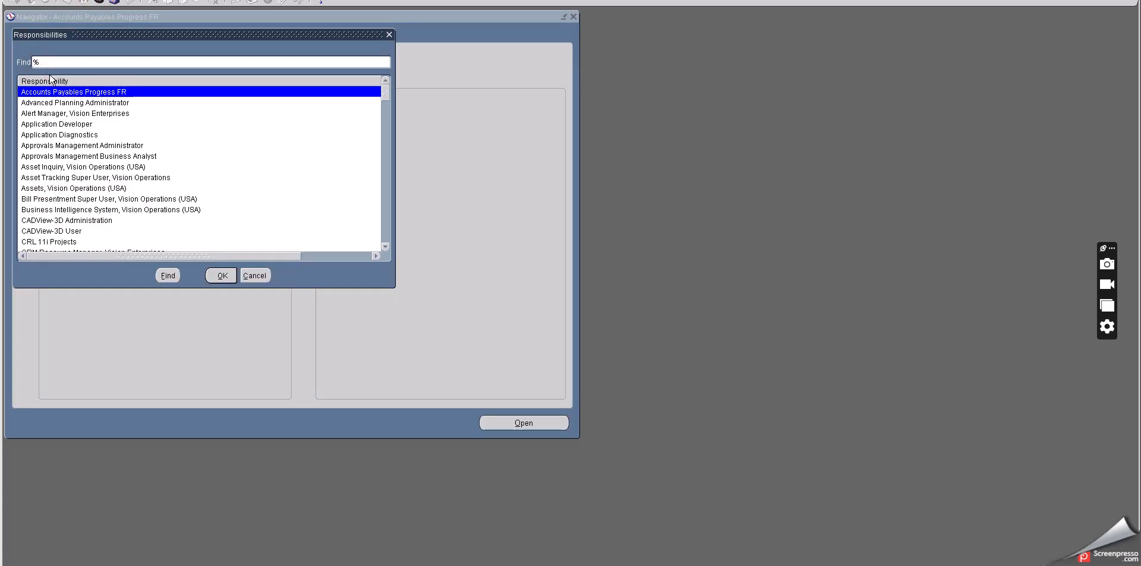
{"action": "type", "text": "acc"}
{"action": "left_click", "coordinate": [167, 275]}
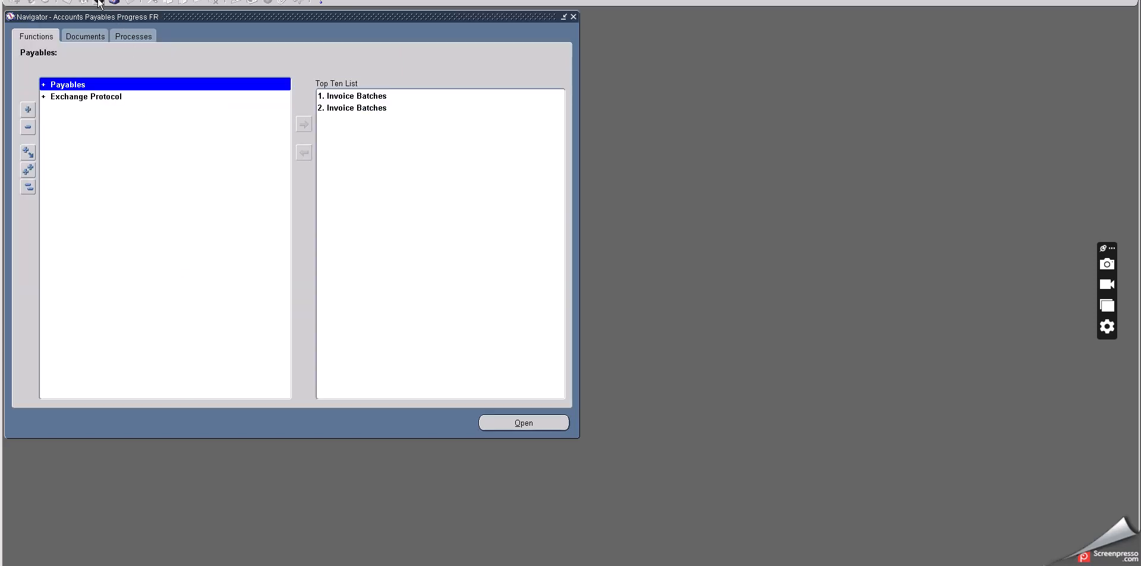
Search the responsibilities for "REC", switch to Receivables, Vision Operations (USA), and open the Transactions form
{"action": "left_click", "coordinate": [99, 3]}
{"action": "left_click", "coordinate": [34, 62]}
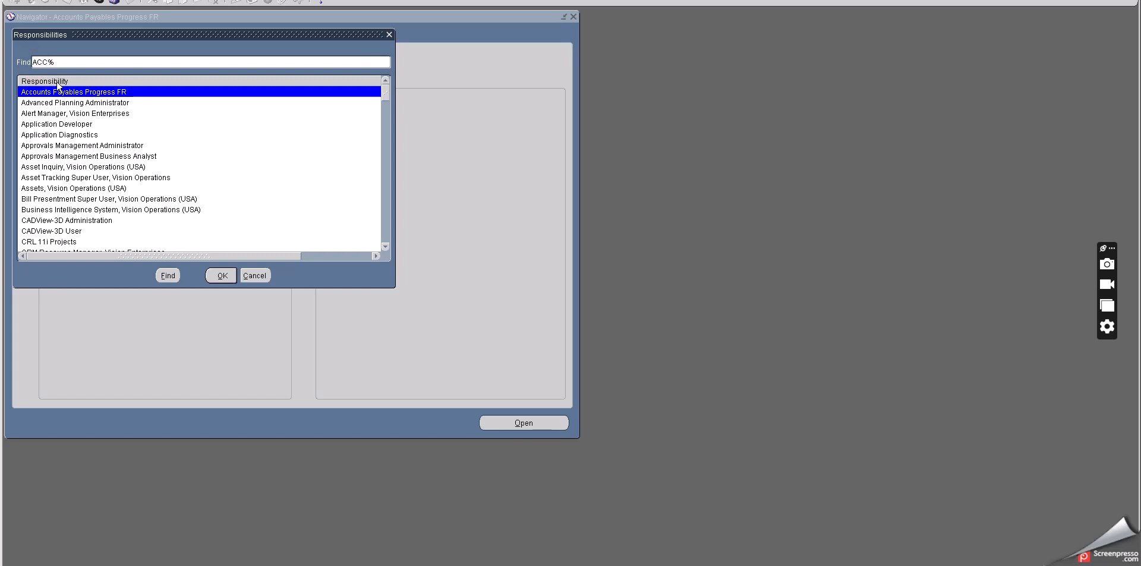
{"action": "type", "text": "REC"}
{"action": "left_click", "coordinate": [168, 275]}
{"action": "double_click", "coordinate": [72, 109]}
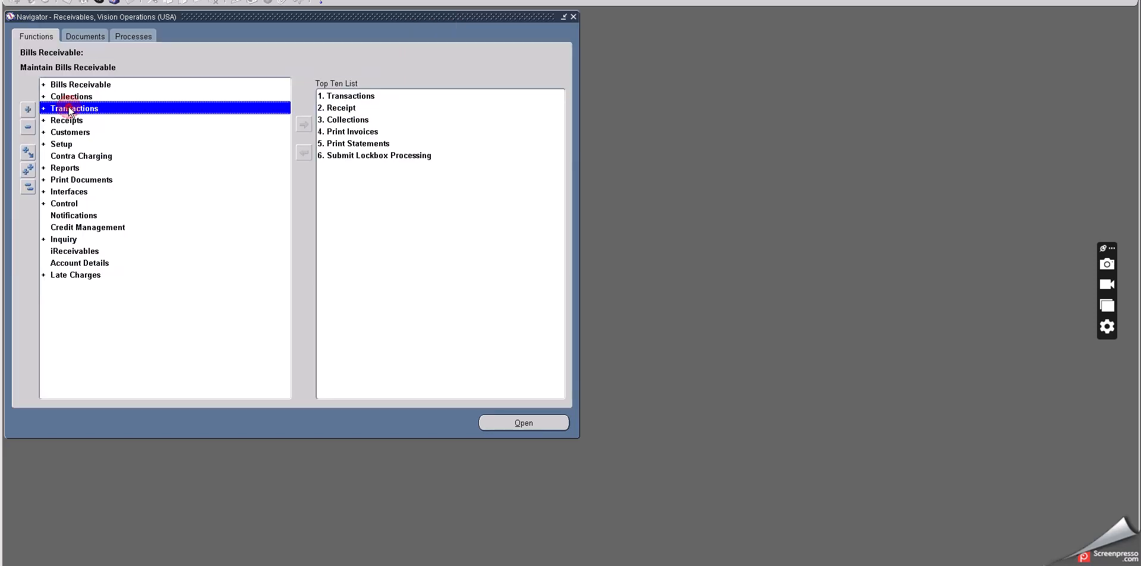
{"action": "left_click", "coordinate": [82, 121]}
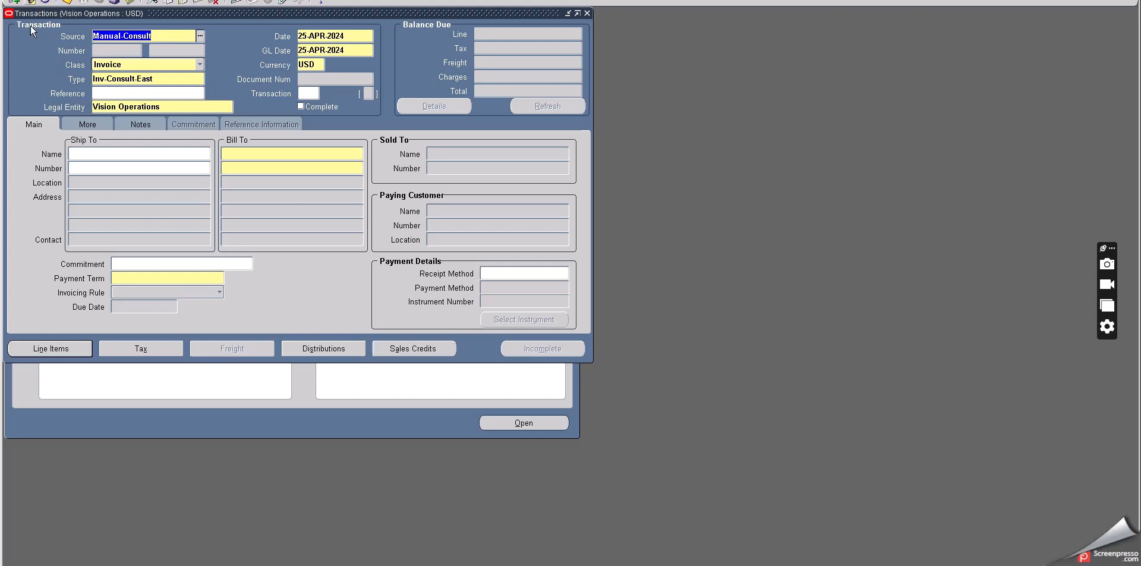
{"action": "left_click", "coordinate": [31, 2]}
{"action": "left_click", "coordinate": [230, 87]}
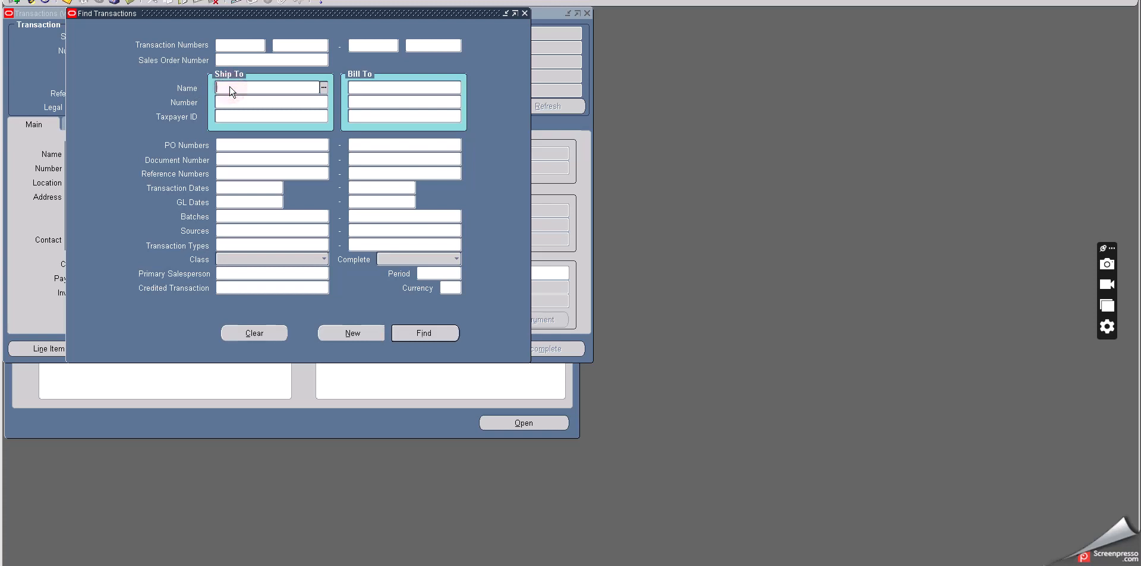
{"action": "type", "text": "AT"}
{"action": "key", "text": "Tab"}
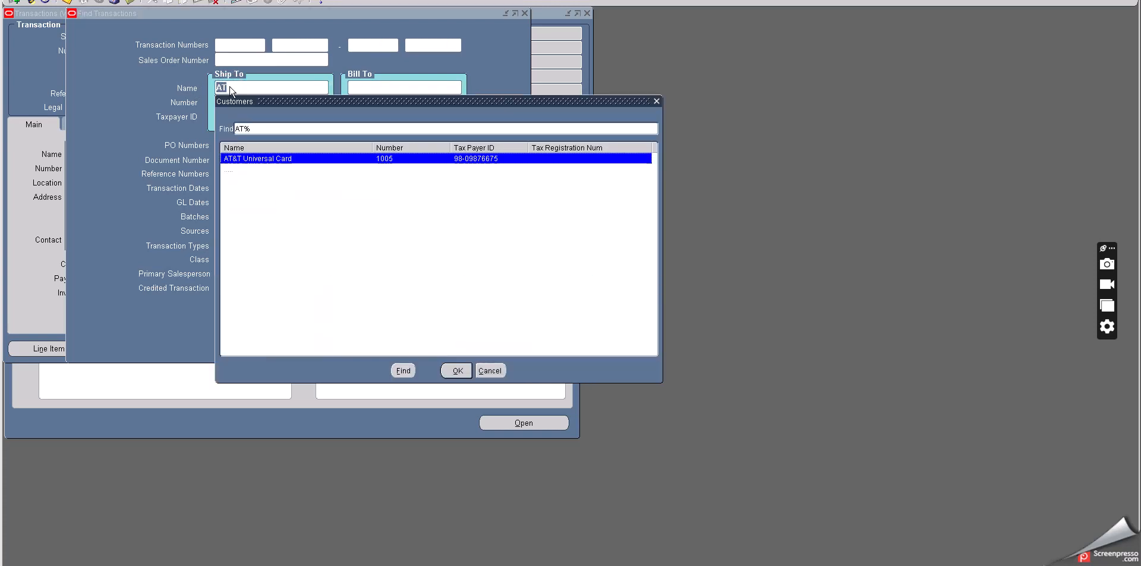
{"action": "left_click", "coordinate": [457, 371]}
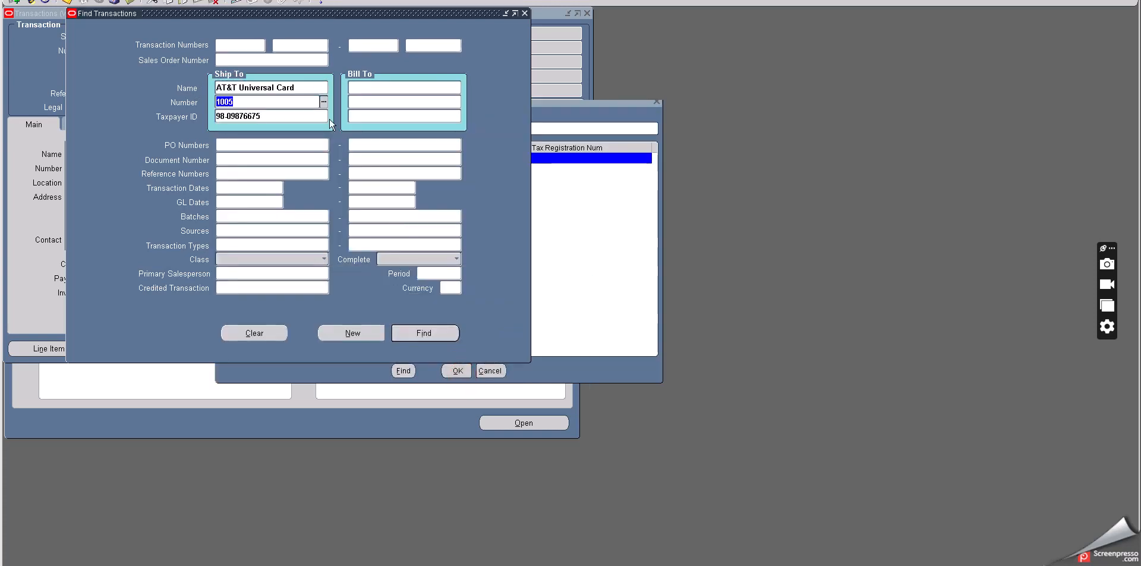
{"action": "left_click_drag", "start_coordinate": [266, 13], "coordinate": [497, 123]}
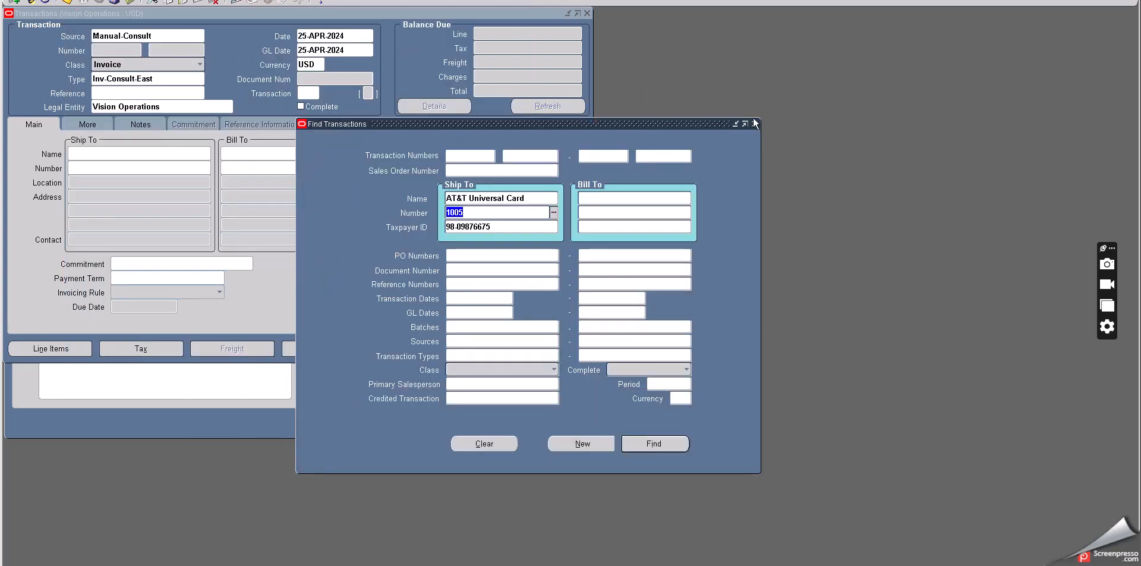
{"action": "left_click", "coordinate": [755, 124]}
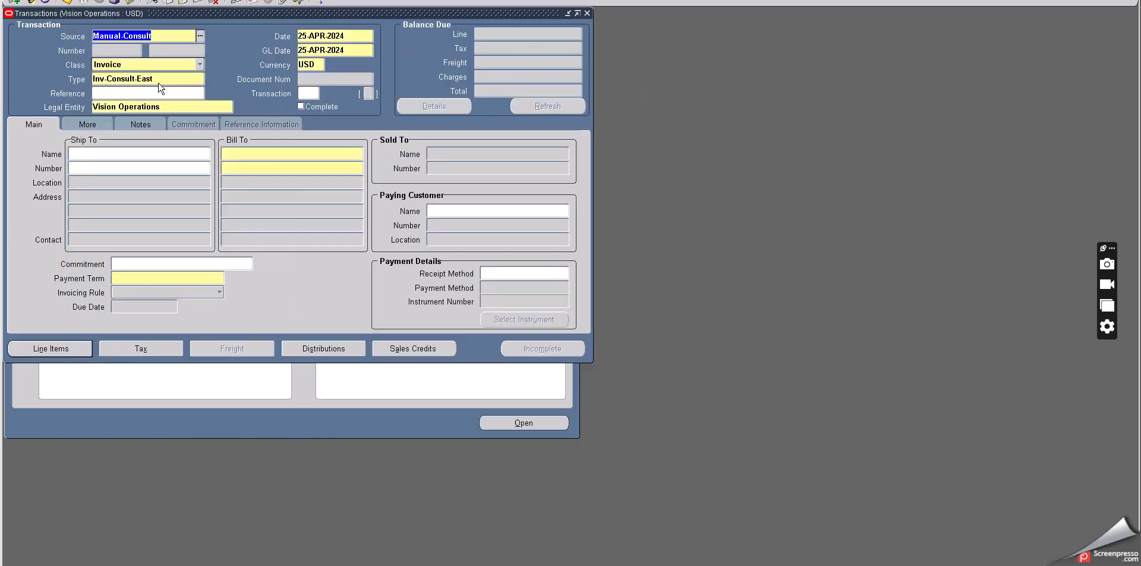
Start a transaction query with the sales order number as the reference and USD as the currency
{"action": "left_click", "coordinate": [121, 90]}
{"action": "key", "text": "F11"}
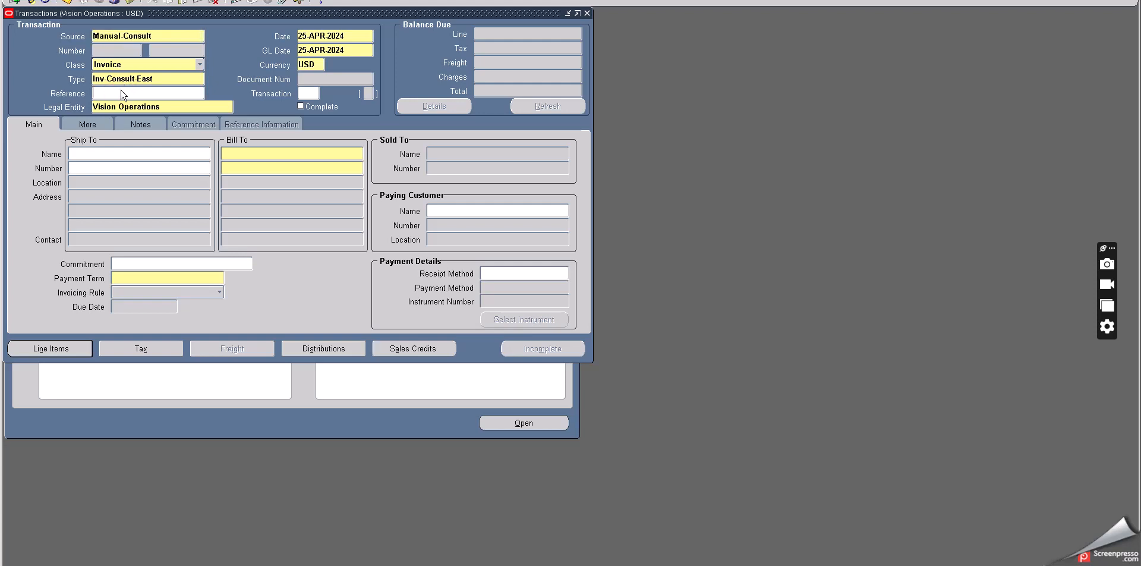
{"action": "type", "text": "70496"}
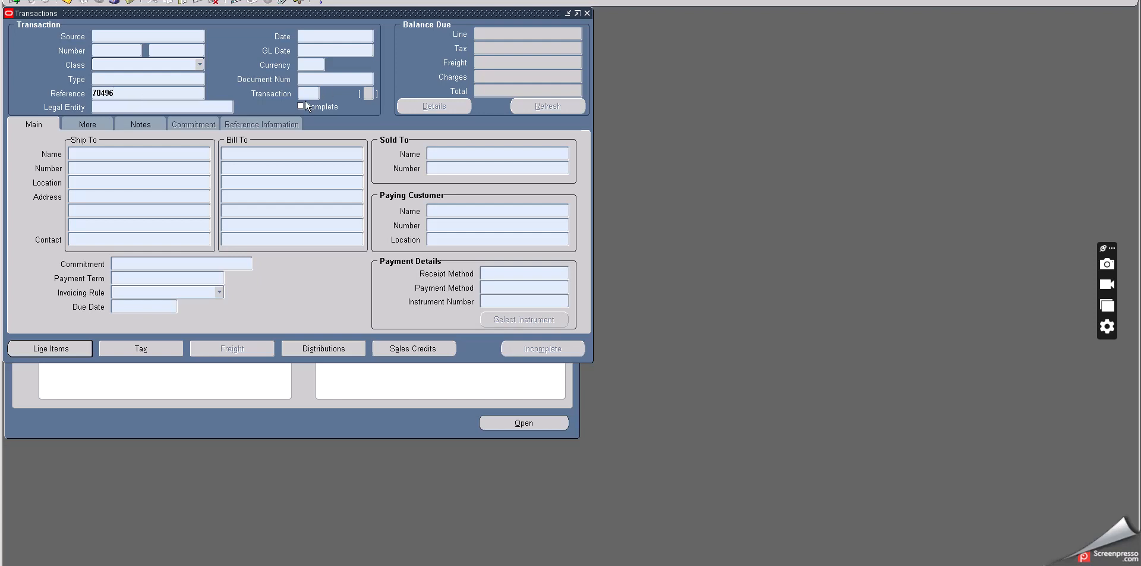
{"action": "left_click", "coordinate": [311, 66]}
{"action": "type", "text": "US"}
{"action": "type", "text": "R"}
{"action": "type", "text": "D"}
Set the query's date and GL date to 25-APR-2024 and run it to retrieve the order's invoice
{"action": "left_click", "coordinate": [314, 32]}
{"action": "type", "text": "25-APR-2024"}
{"action": "left_click", "coordinate": [320, 48]}
{"action": "type", "text": "25-APR-202"}
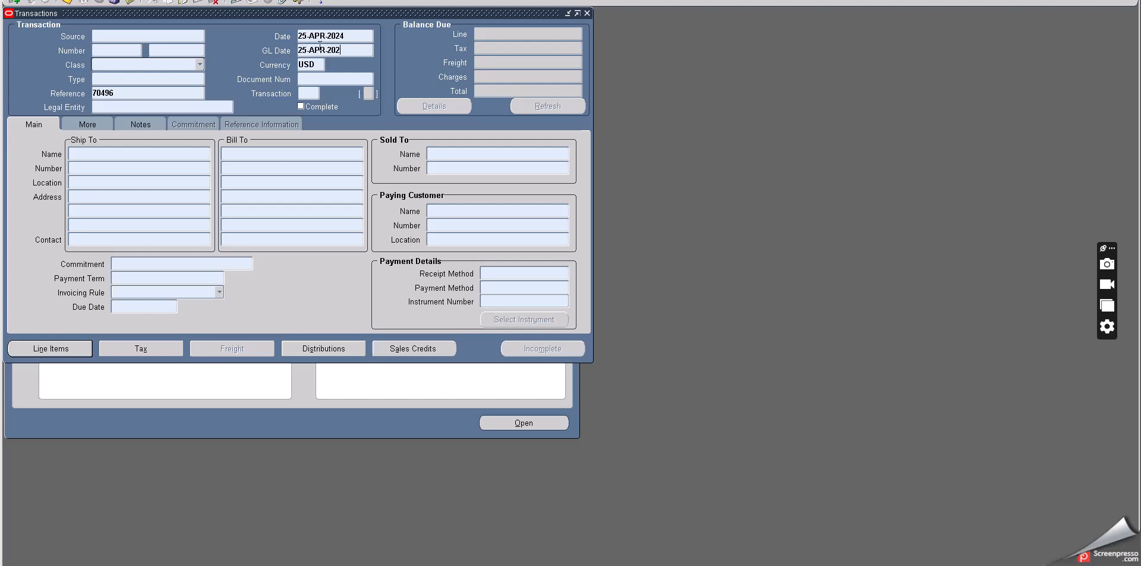
{"action": "type", "text": "4"}
{"action": "key", "text": "Tab"}
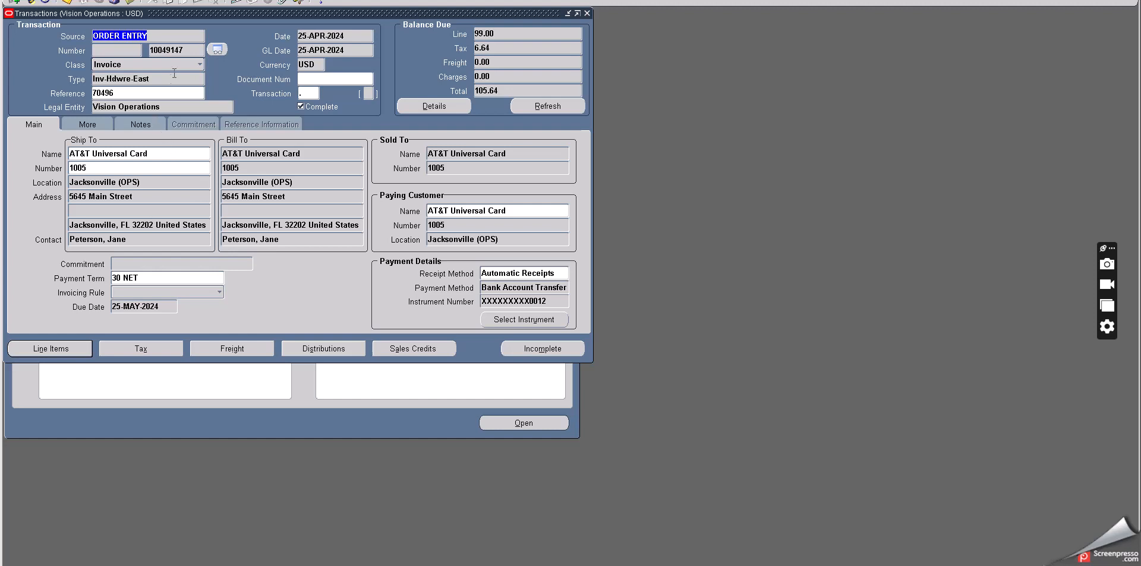
Examine the invoice number and the rates and amounts in the invoice's detail tax lines
{"action": "double_click", "coordinate": [191, 49]}
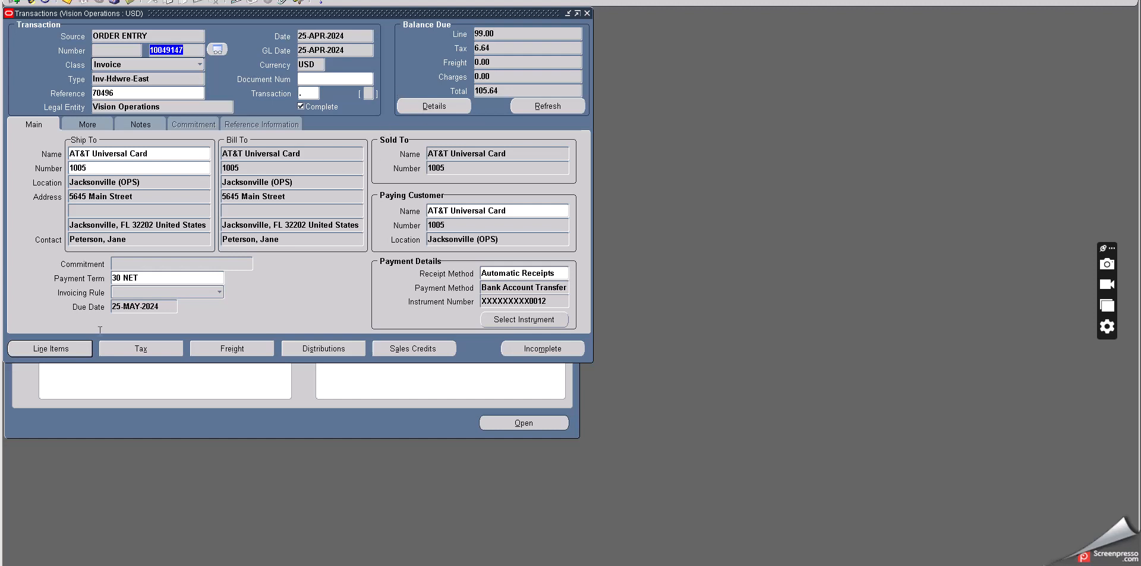
{"action": "left_click", "coordinate": [165, 350]}
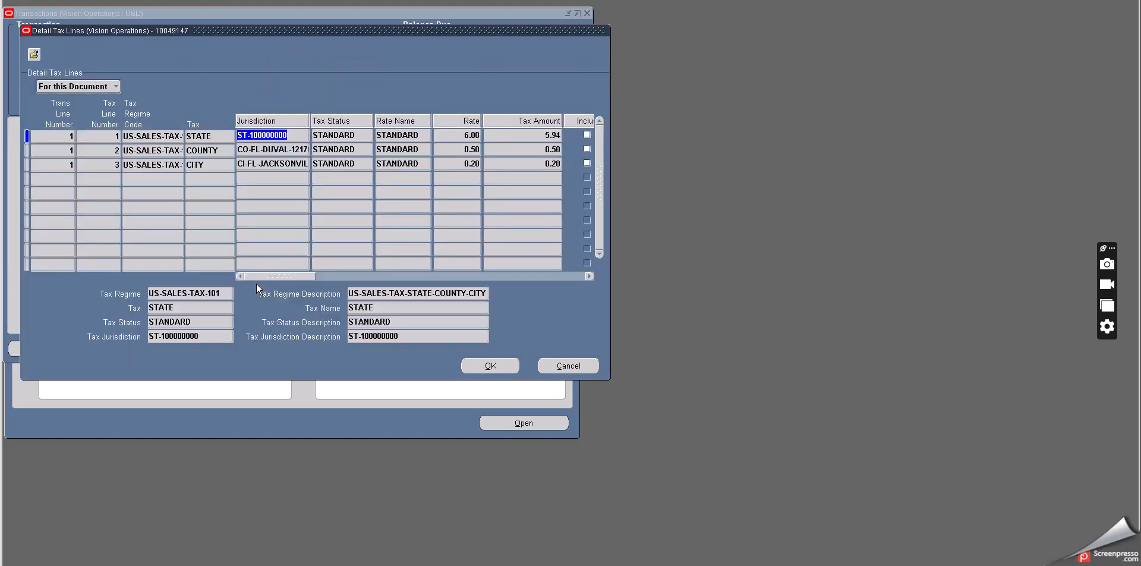
{"action": "left_click", "coordinate": [464, 132]}
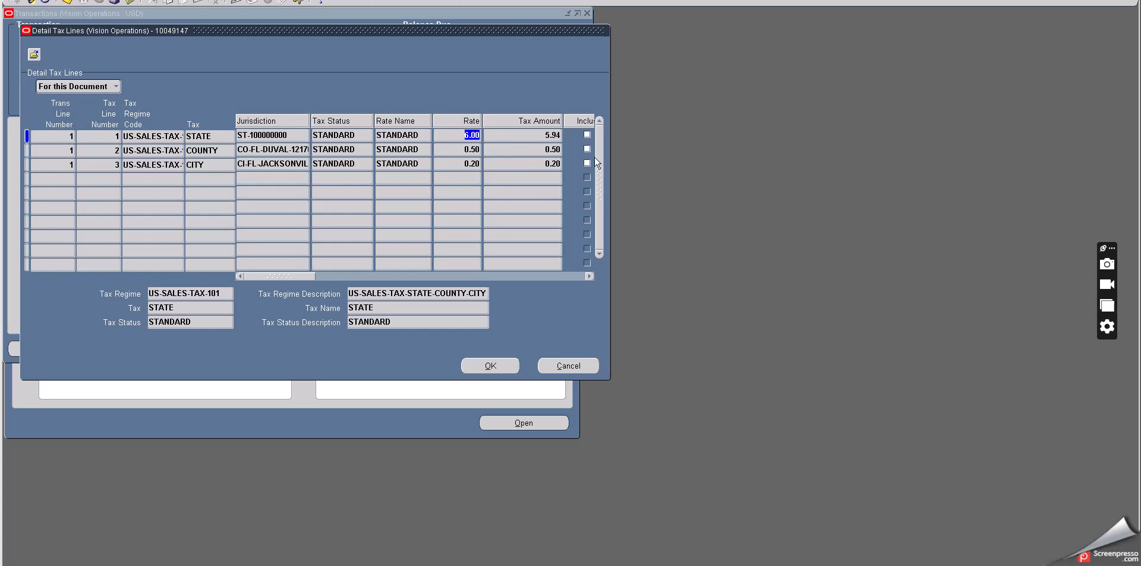
{"action": "left_click", "coordinate": [566, 364]}
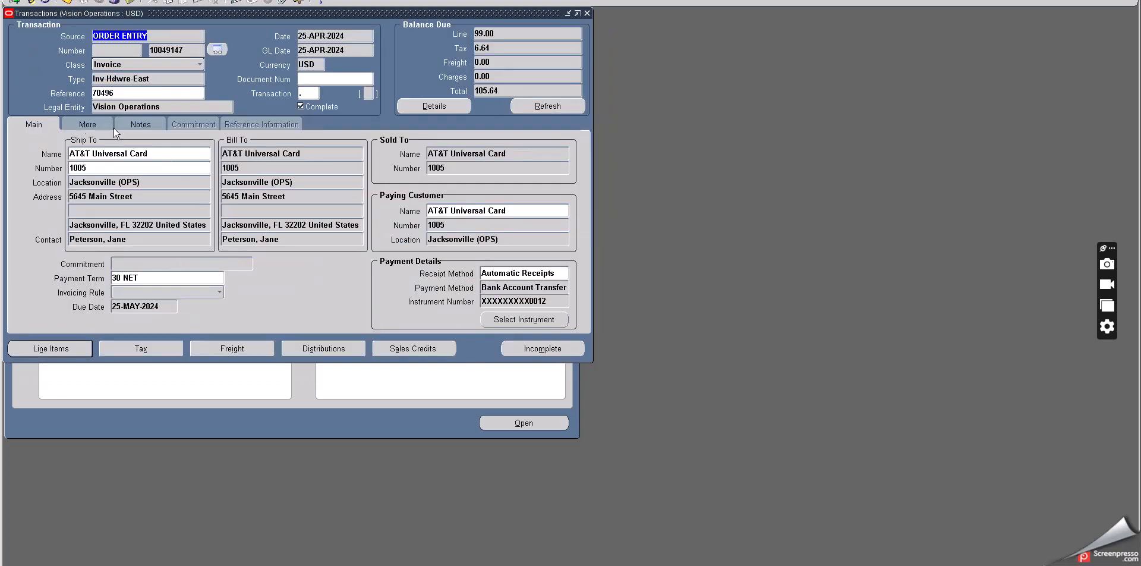
Review the invoice's line, tax and total balance due, including the detailed Balances breakdown
{"action": "left_click", "coordinate": [495, 33]}
{"action": "left_click", "coordinate": [491, 48]}
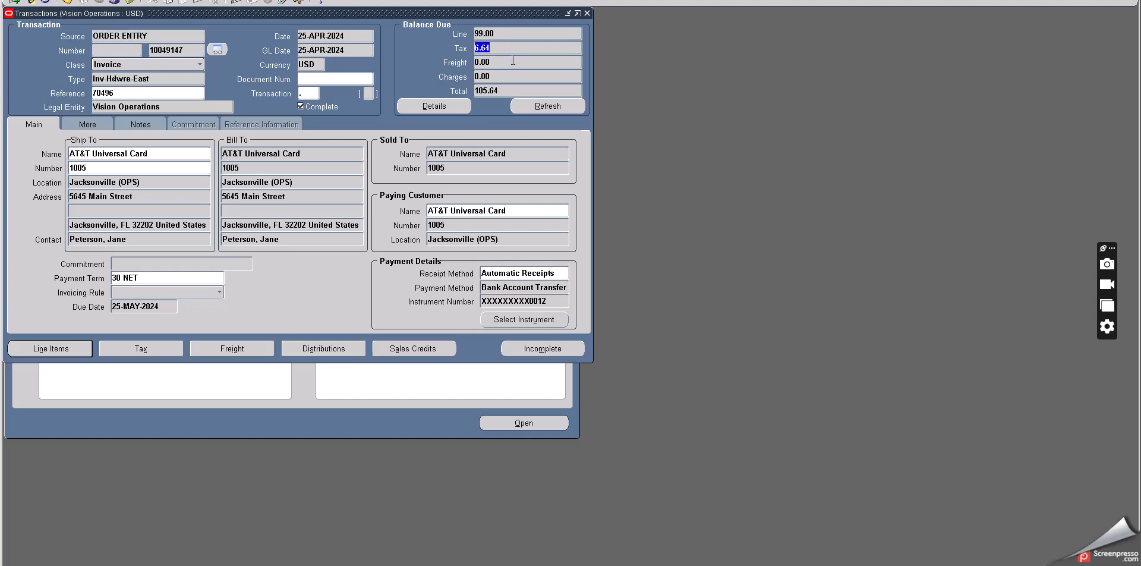
{"action": "left_click", "coordinate": [503, 91]}
{"action": "left_click", "coordinate": [503, 91]}
{"action": "left_click", "coordinate": [437, 107]}
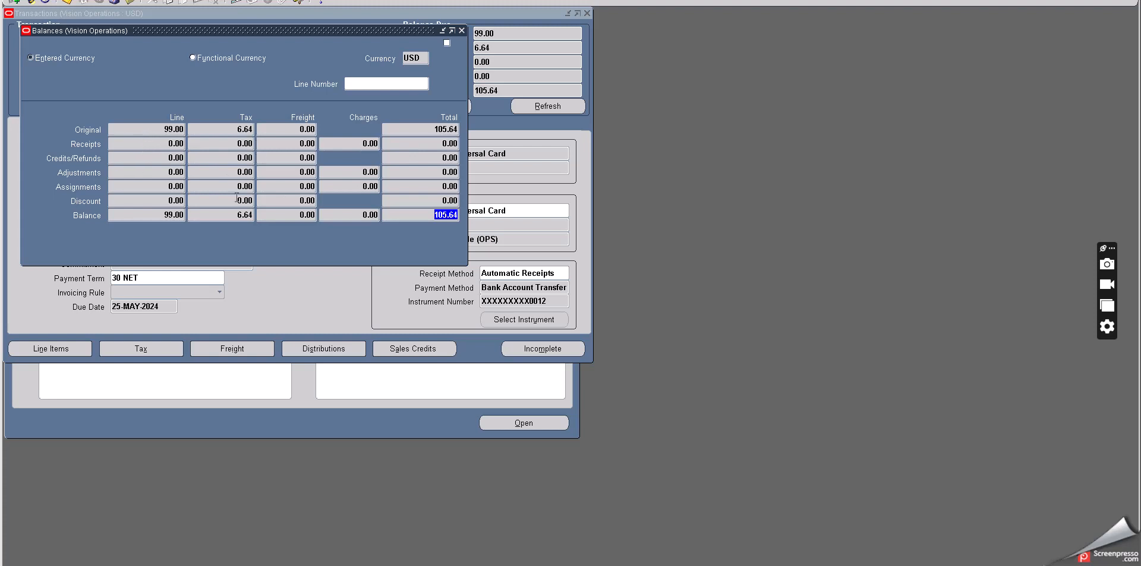
{"action": "left_click", "coordinate": [462, 30]}
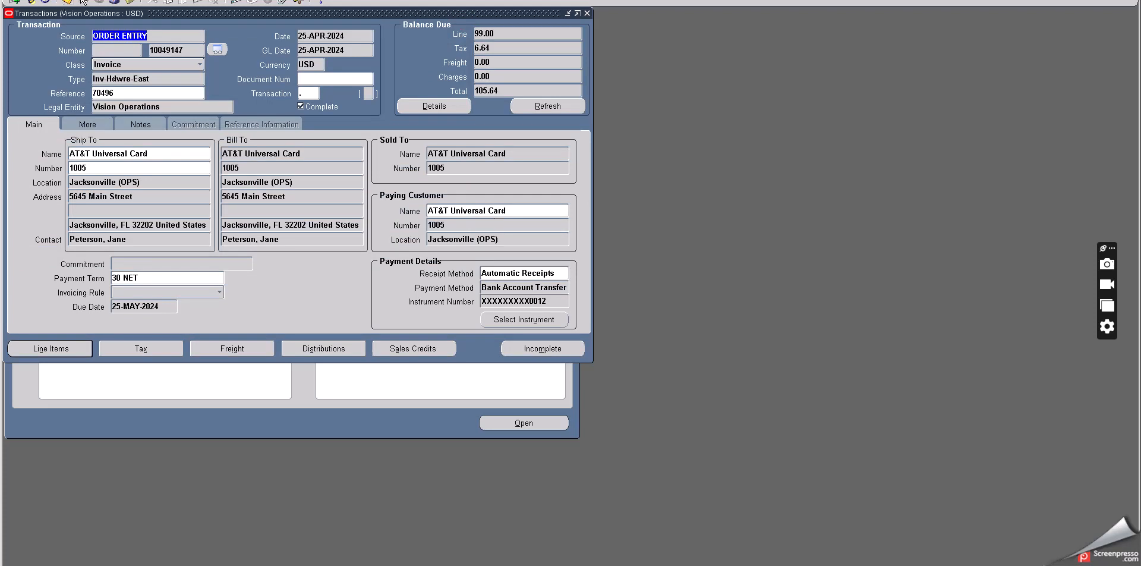
{"action": "left_click", "coordinate": [48, 0]}
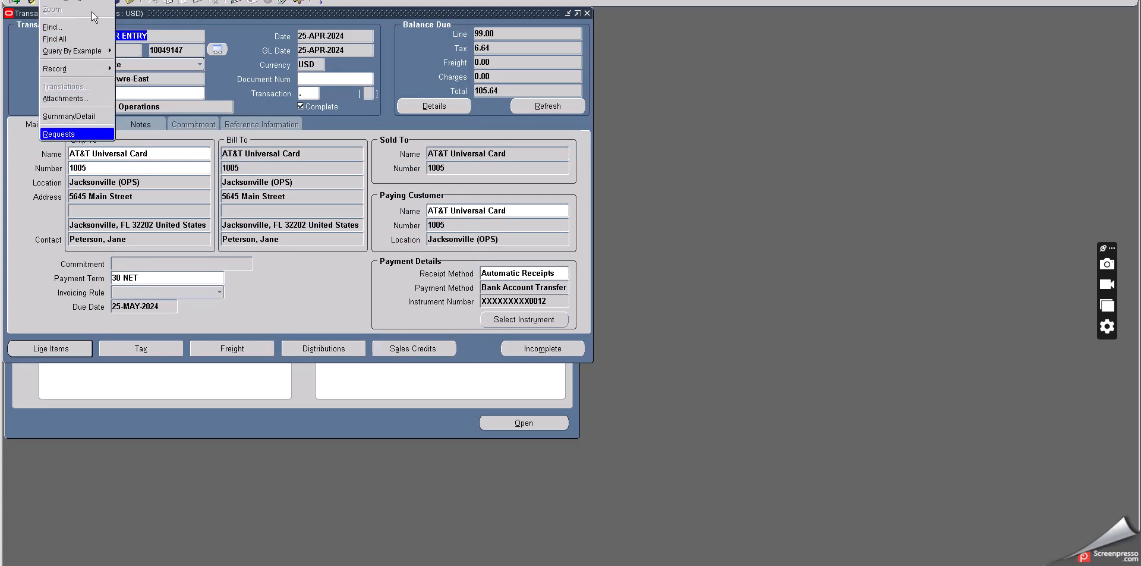
{"action": "mouse_move", "coordinate": [96, 0]}
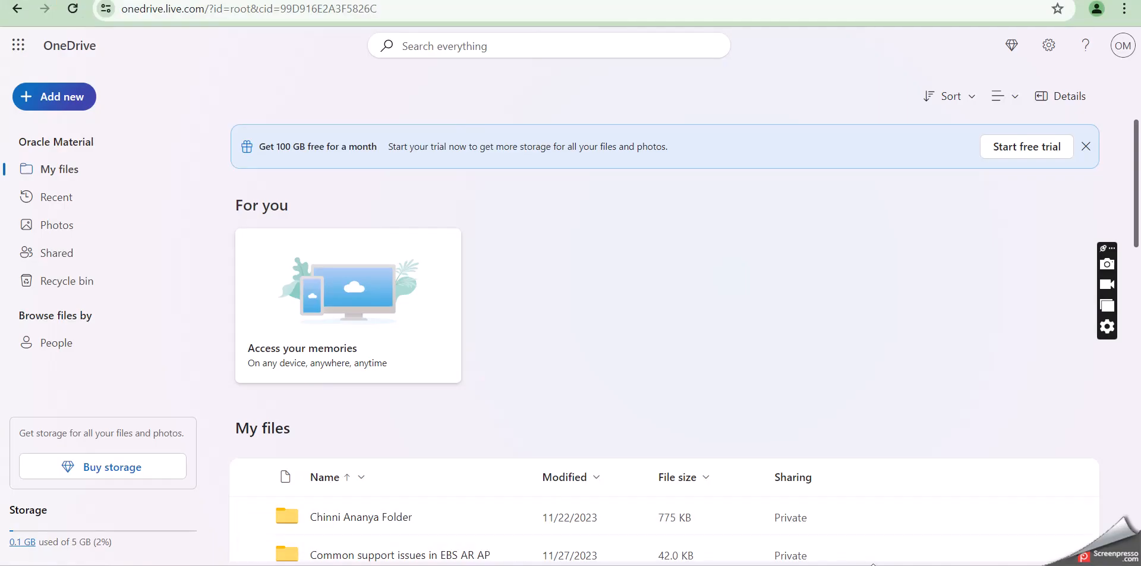
{"action": "left_click", "coordinate": [898, 564]}
{"action": "right_click", "coordinate": [899, 508]}
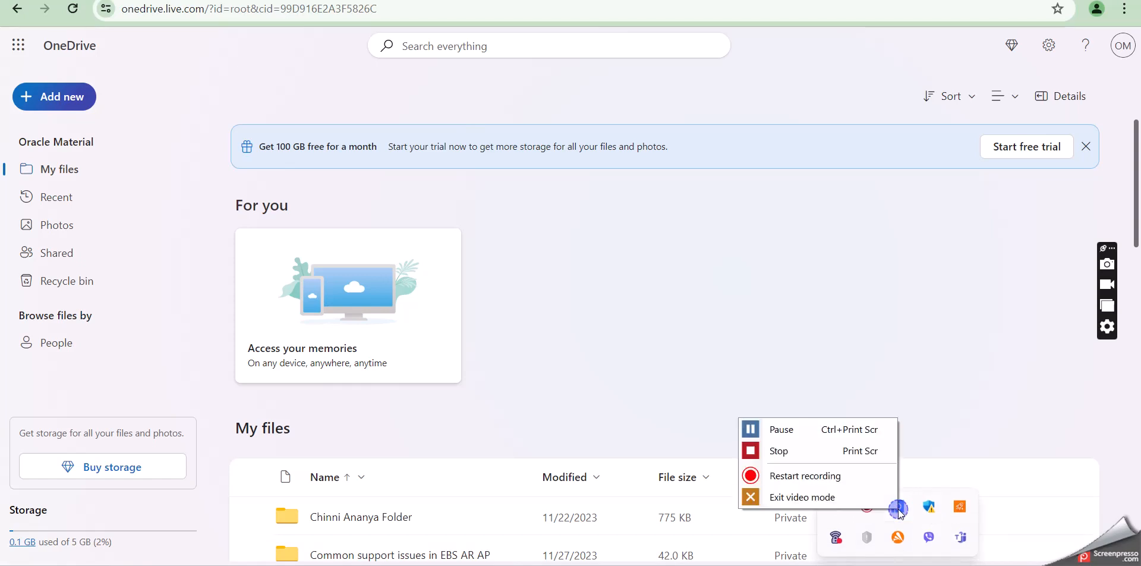
{"action": "left_click", "coordinate": [749, 422]}
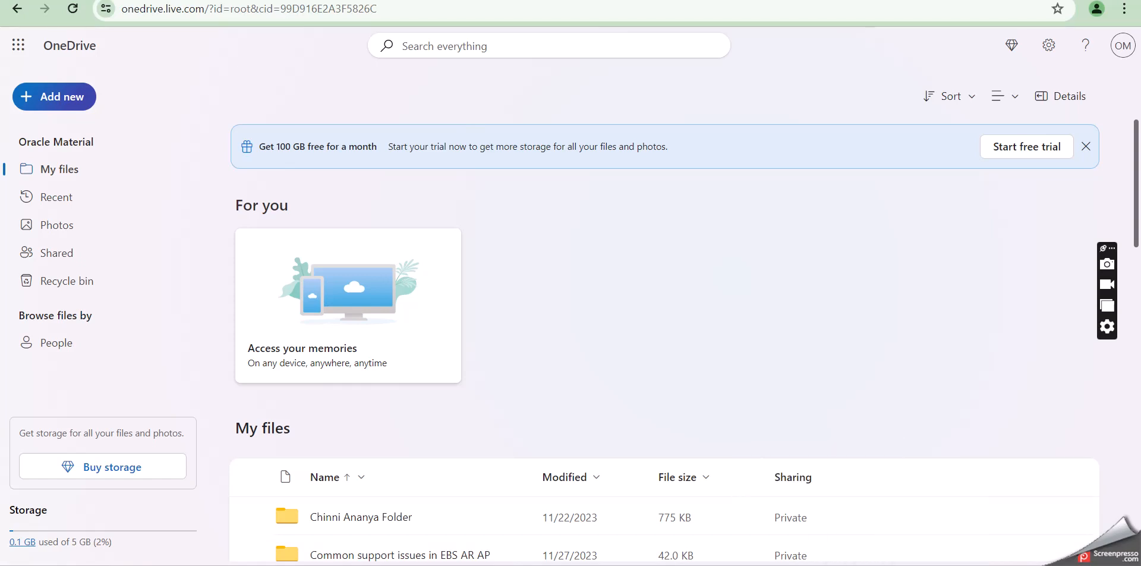
{"action": "left_click", "coordinate": [790, 564]}
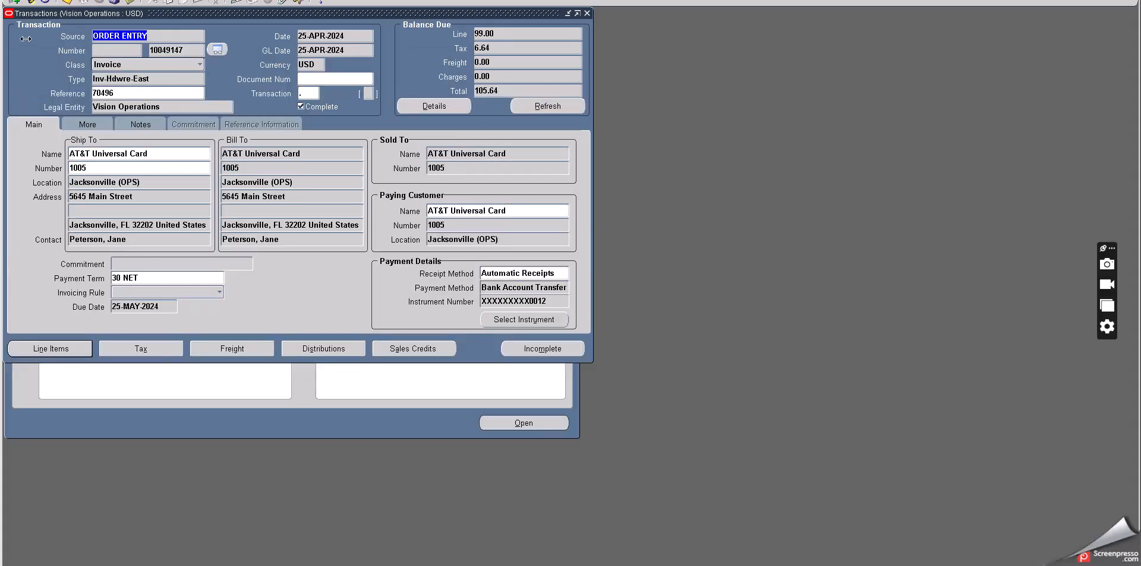
Copy the transaction's invoice number and record it beside Create Invoice in the order-to-cash text notes
{"action": "left_click_drag", "start_coordinate": [143, 13], "coordinate": [221, 32]}
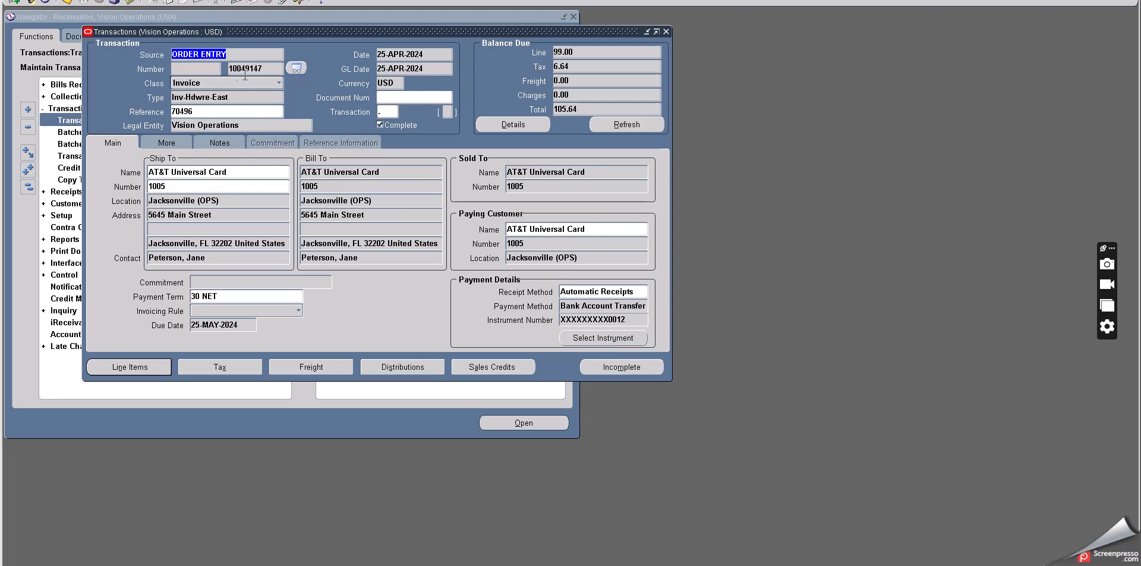
{"action": "double_click", "coordinate": [265, 69]}
{"action": "key", "text": "ctrl+c"}
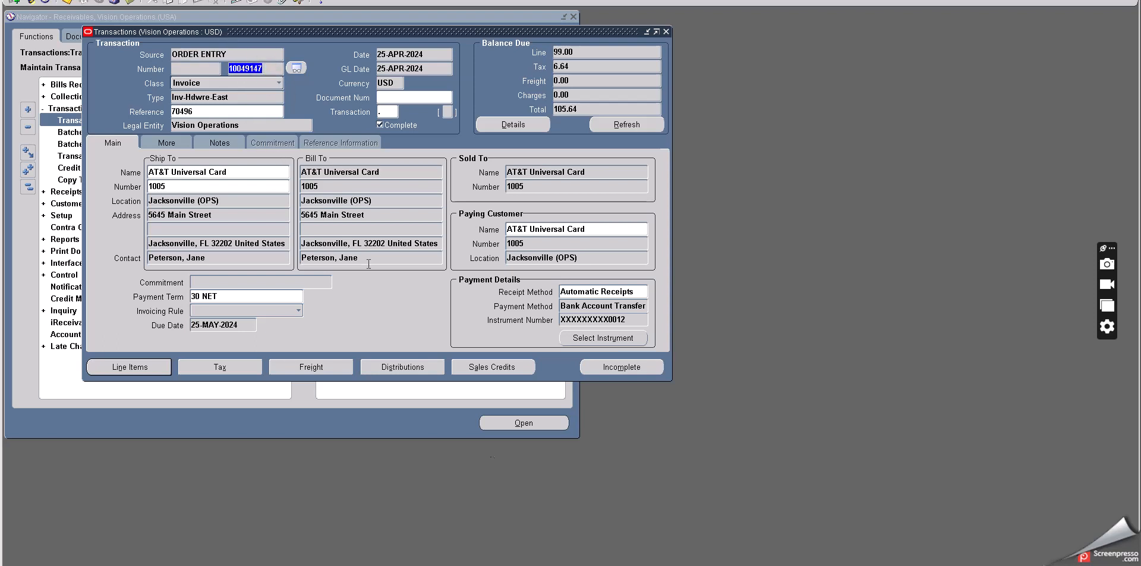
{"action": "left_click", "coordinate": [639, 564]}
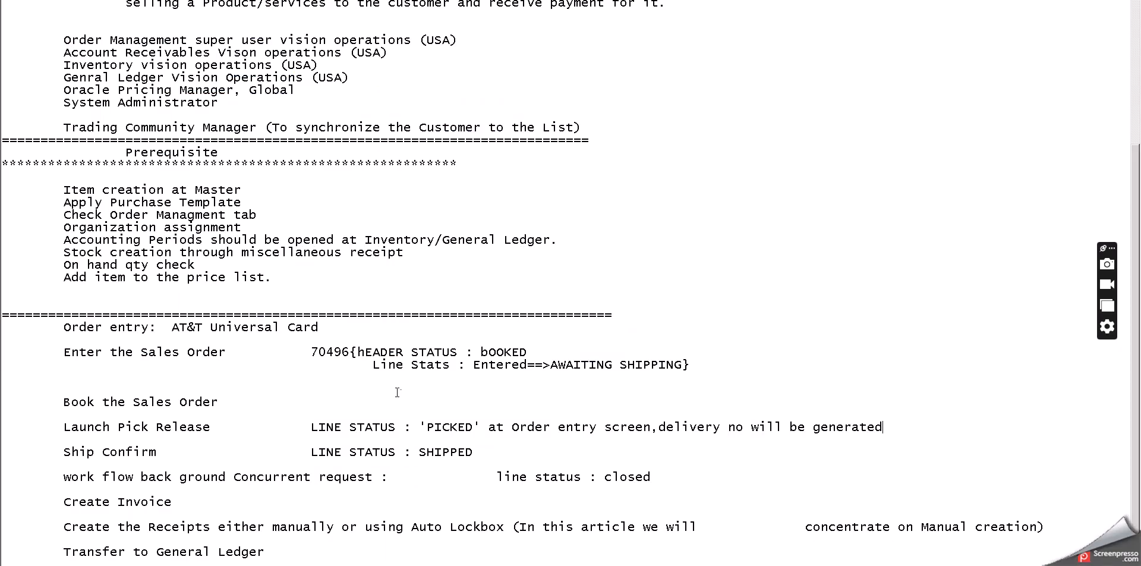
{"action": "scroll", "coordinate": [337, 427], "scroll_direction": "down", "scroll_amount": 2}
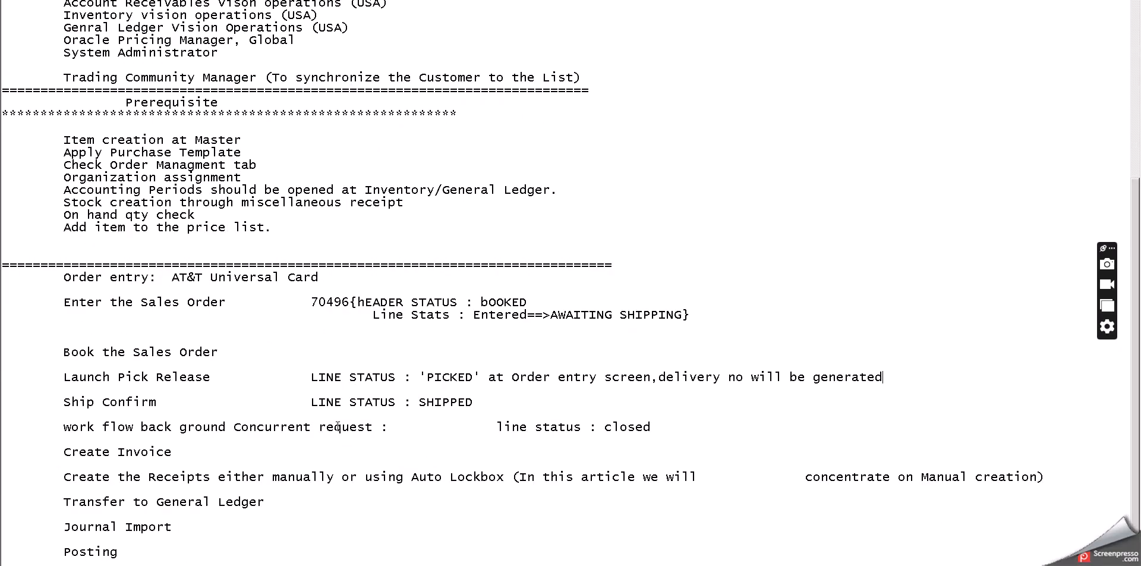
{"action": "left_click", "coordinate": [307, 447]}
{"action": "key", "text": "ctrl+v"}
{"action": "left_click", "coordinate": [8, 0]}
{"action": "left_click", "coordinate": [18, 7]}
Review the AutoInvoice Execution Report in the browser for the interface lines and transactions created, and close the report
{"action": "left_click", "coordinate": [558, 565]}
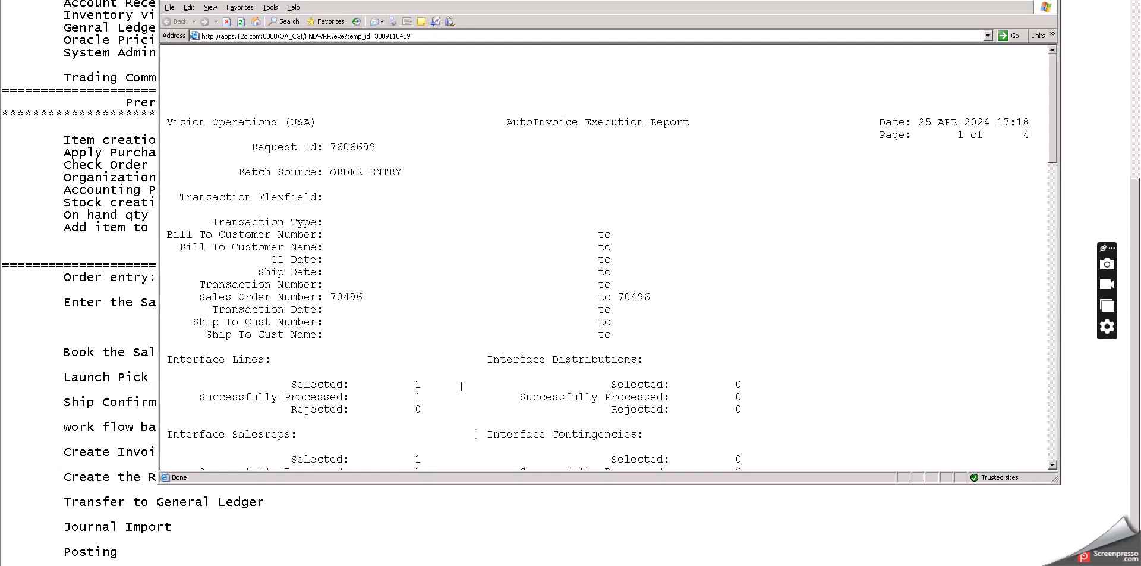
{"action": "scroll", "coordinate": [453, 343], "scroll_direction": "down", "scroll_amount": 7}
{"action": "scroll", "coordinate": [454, 346], "scroll_direction": "down", "scroll_amount": 2}
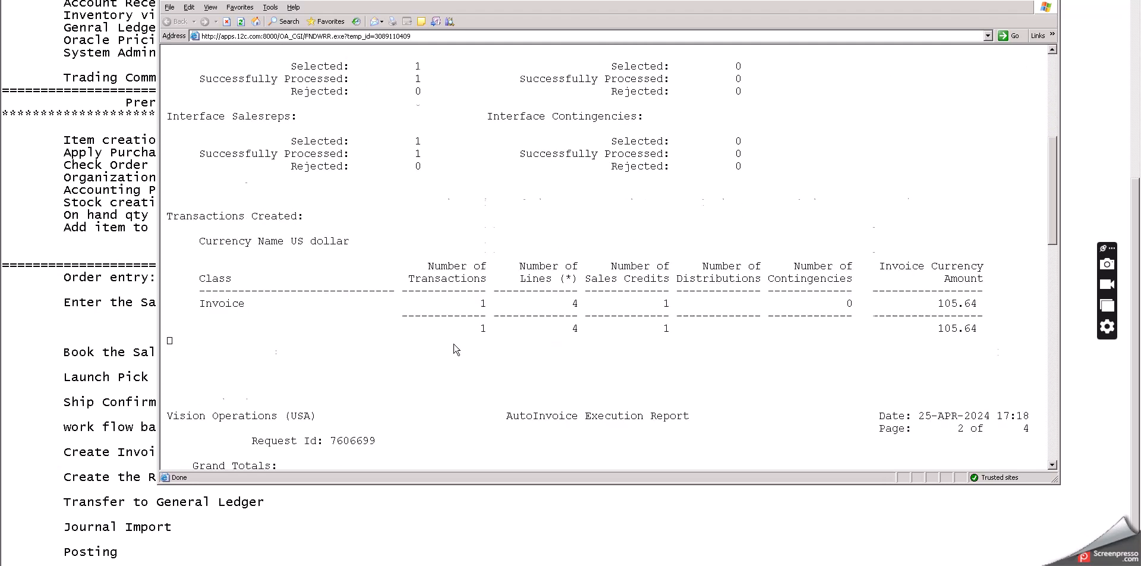
{"action": "scroll", "coordinate": [455, 349], "scroll_direction": "down", "scroll_amount": 2}
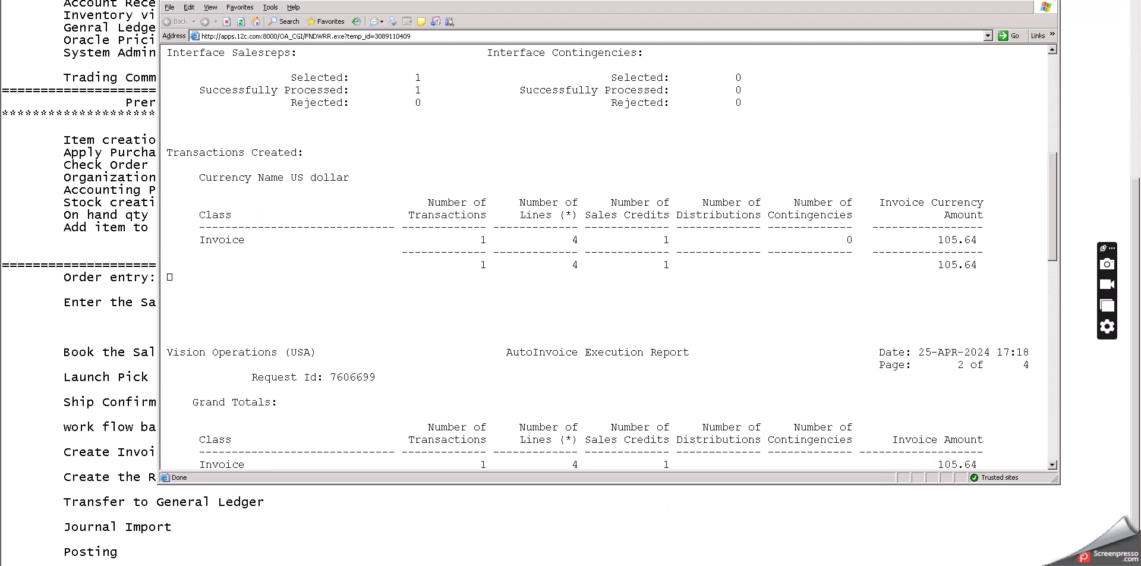
{"action": "key", "text": "alt+Tab"}
{"action": "key", "text": "alt+Tab"}
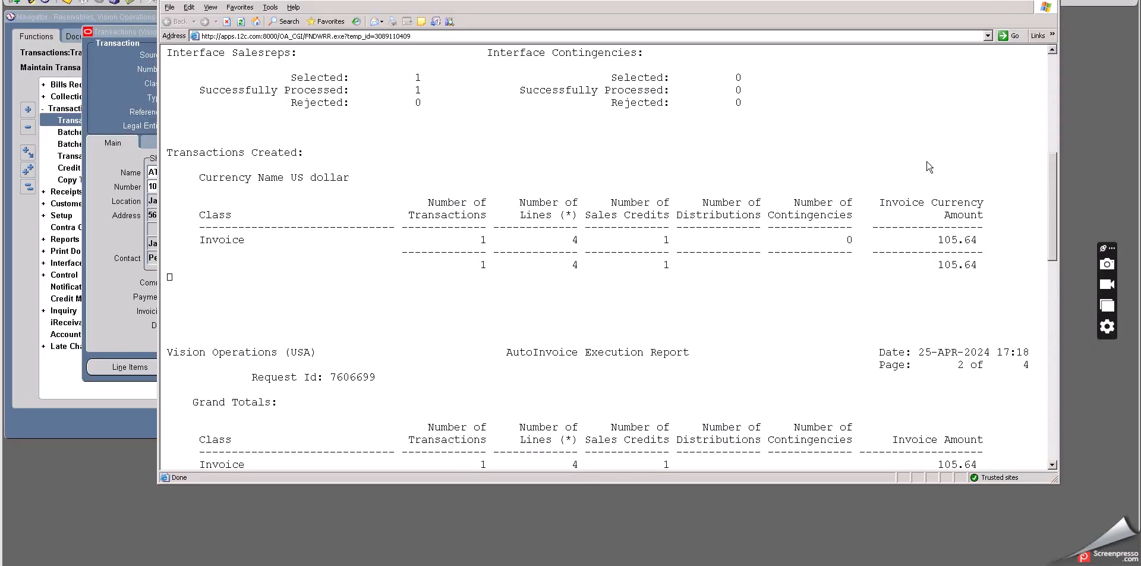
{"action": "scroll", "coordinate": [927, 163], "scroll_direction": "up", "scroll_amount": 12}
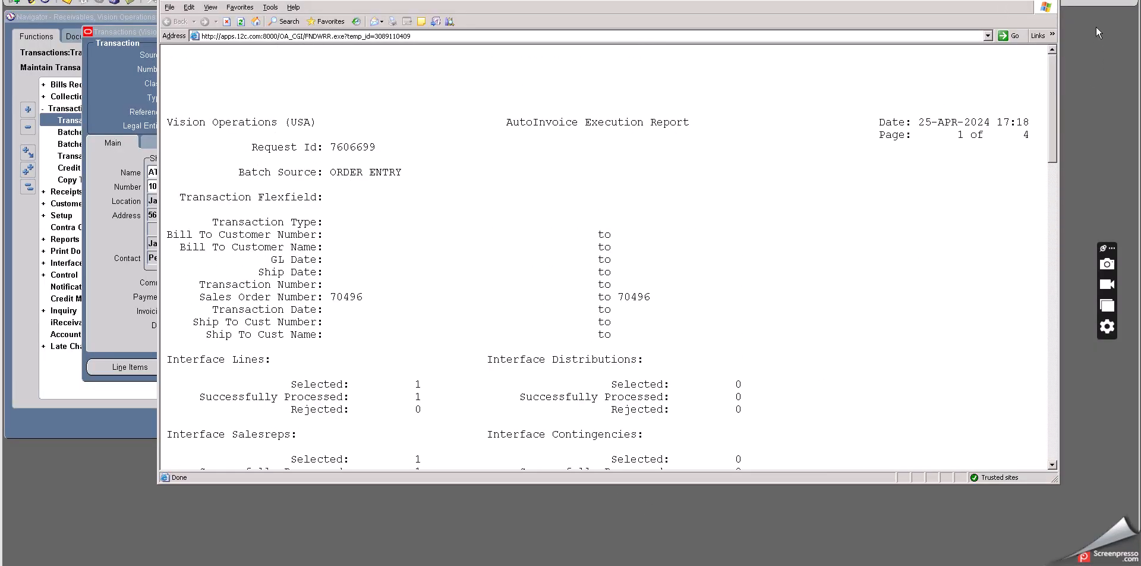
{"action": "left_click", "coordinate": [1052, 0]}
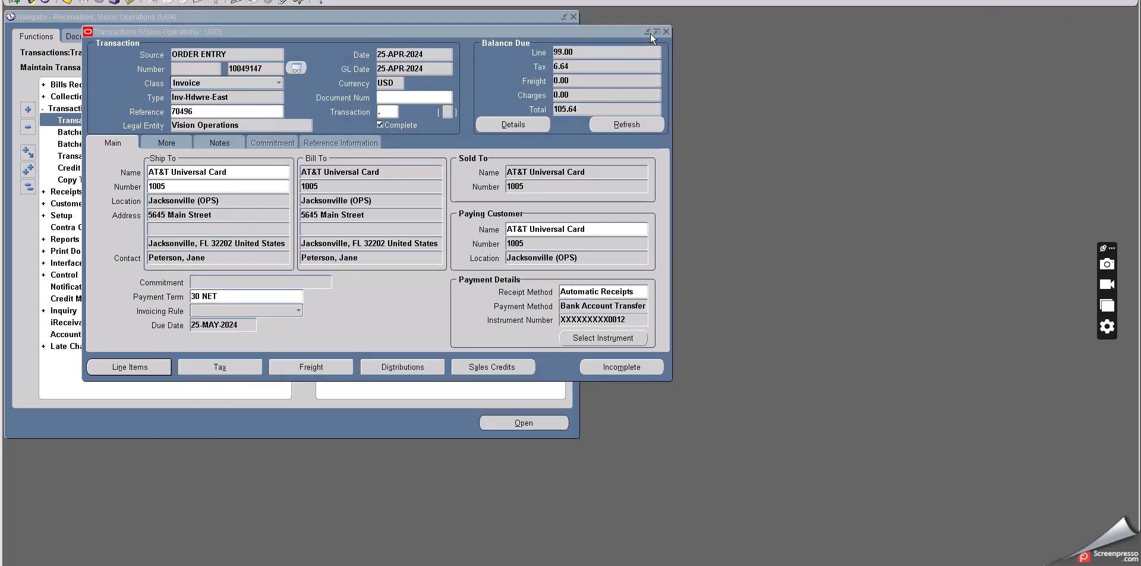
Close the Transactions form and open the Receipts form from the Receipts functions
{"action": "left_click", "coordinate": [665, 33]}
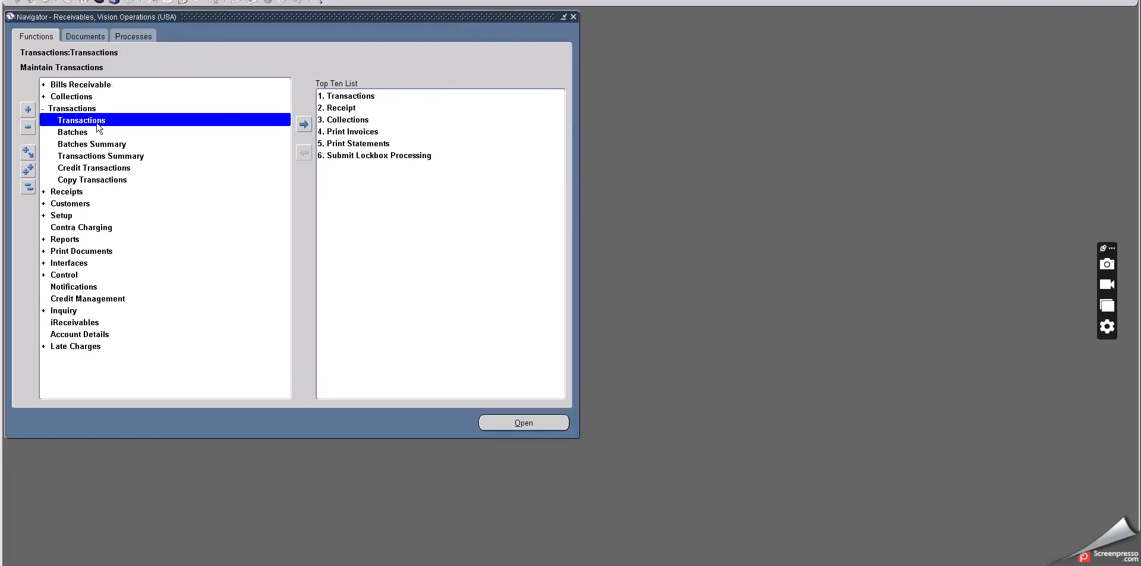
{"action": "double_click", "coordinate": [64, 190]}
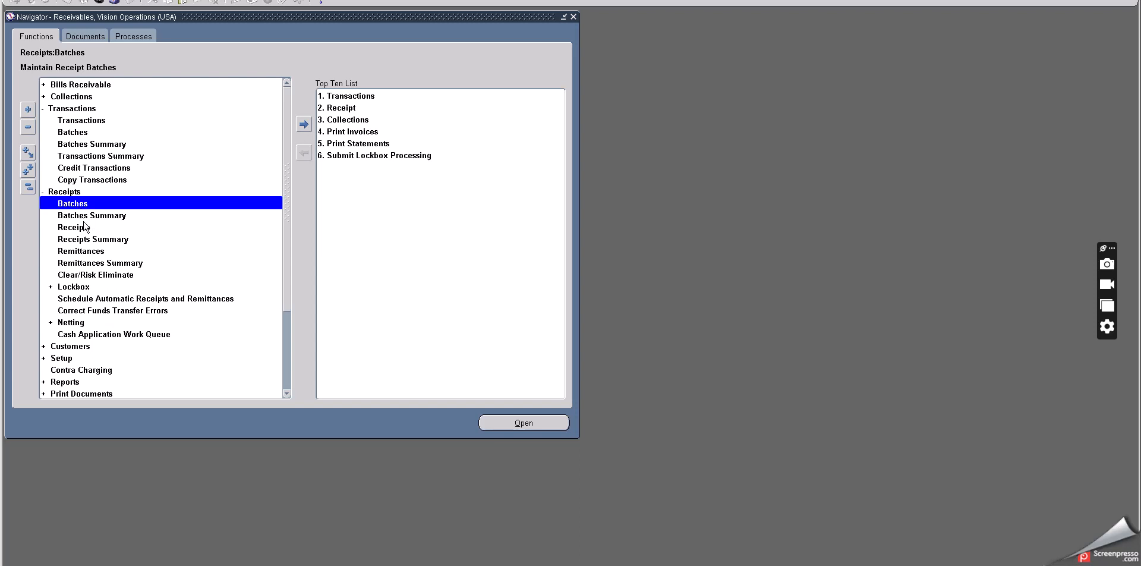
{"action": "left_click", "coordinate": [80, 226]}
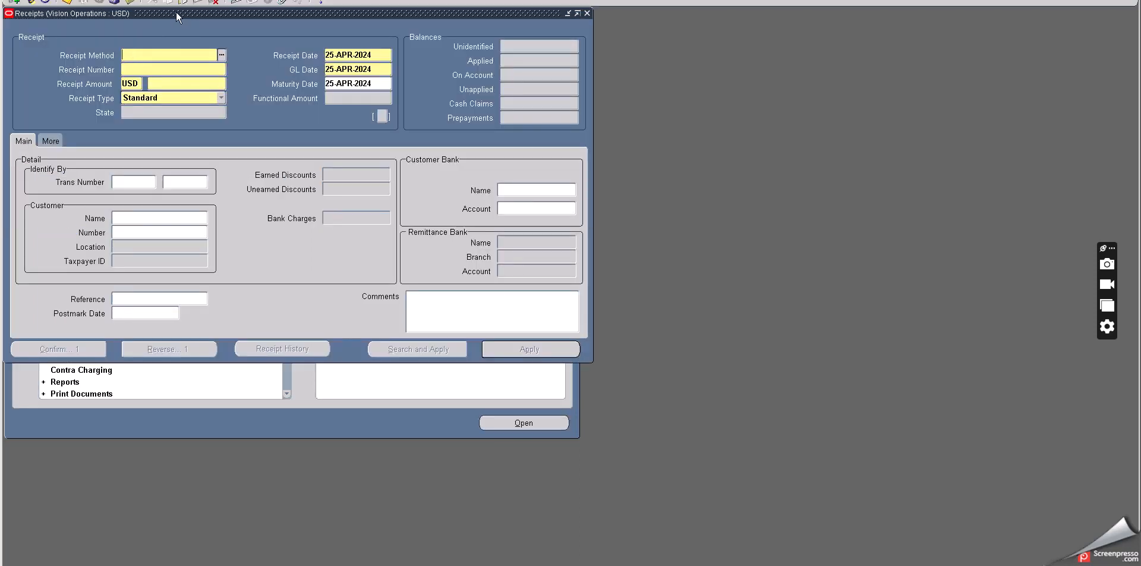
{"action": "left_click_drag", "start_coordinate": [176, 12], "coordinate": [313, 42]}
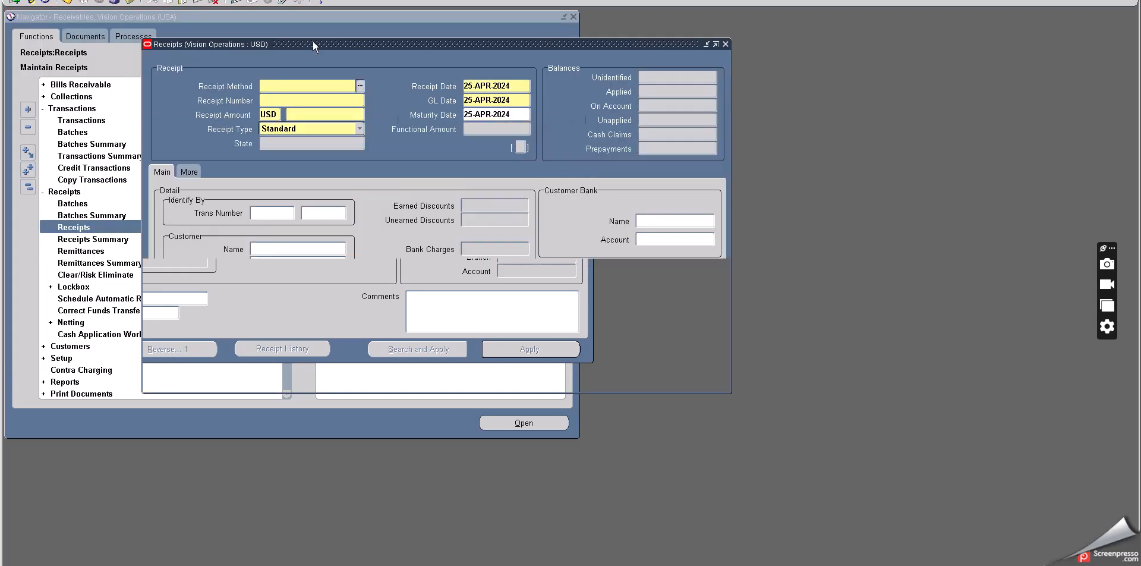
Find receipt methods starting with "MA" and choose Manual for Vision Operations as the receipt method
{"action": "left_click", "coordinate": [360, 86]}
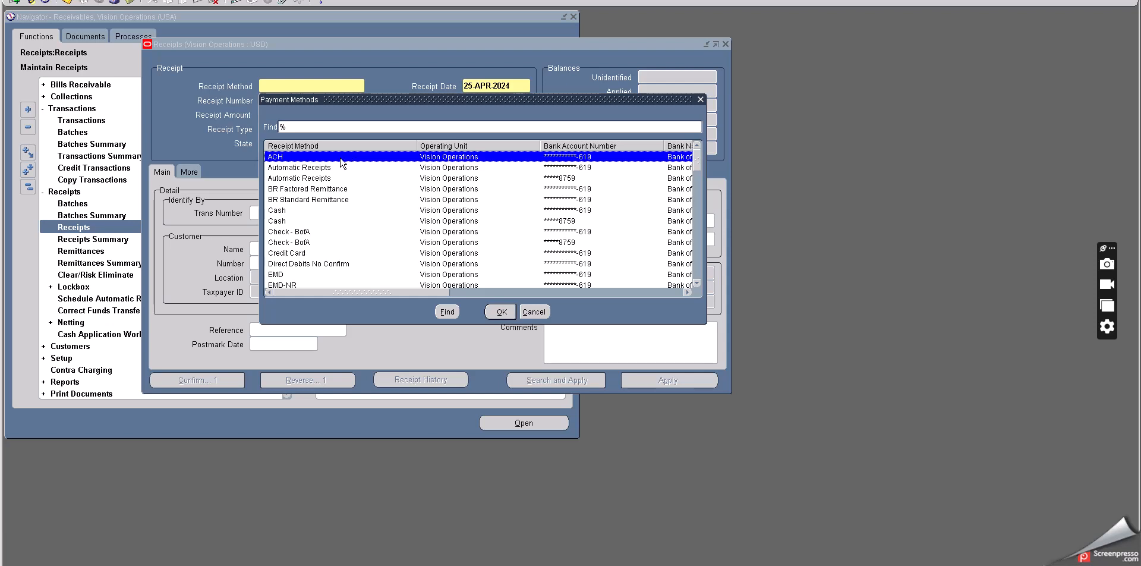
{"action": "left_click", "coordinate": [281, 125]}
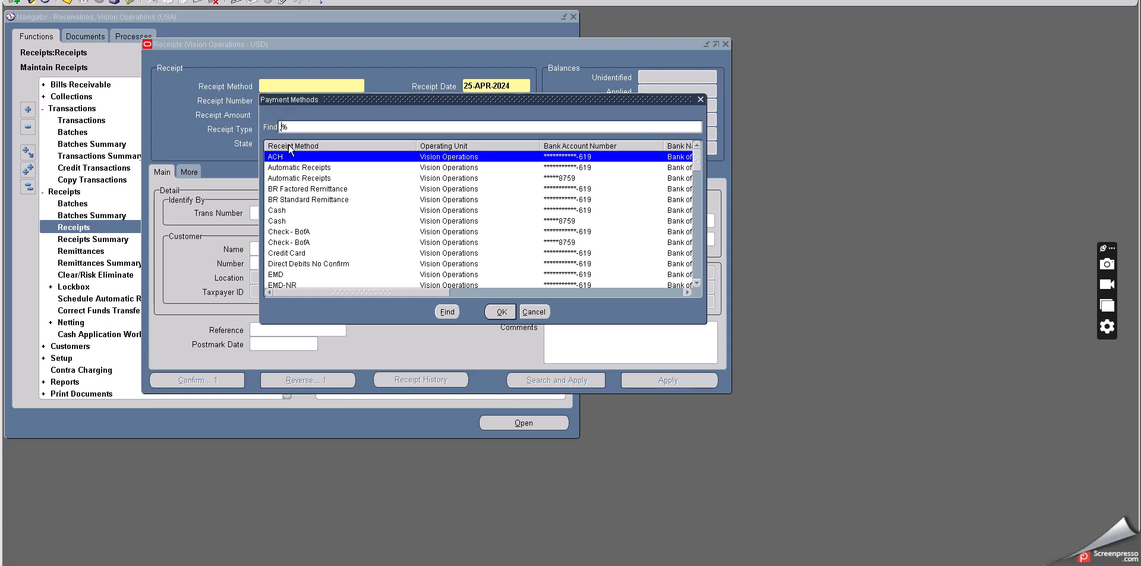
{"action": "type", "text": "MA"}
{"action": "left_click", "coordinate": [447, 311]}
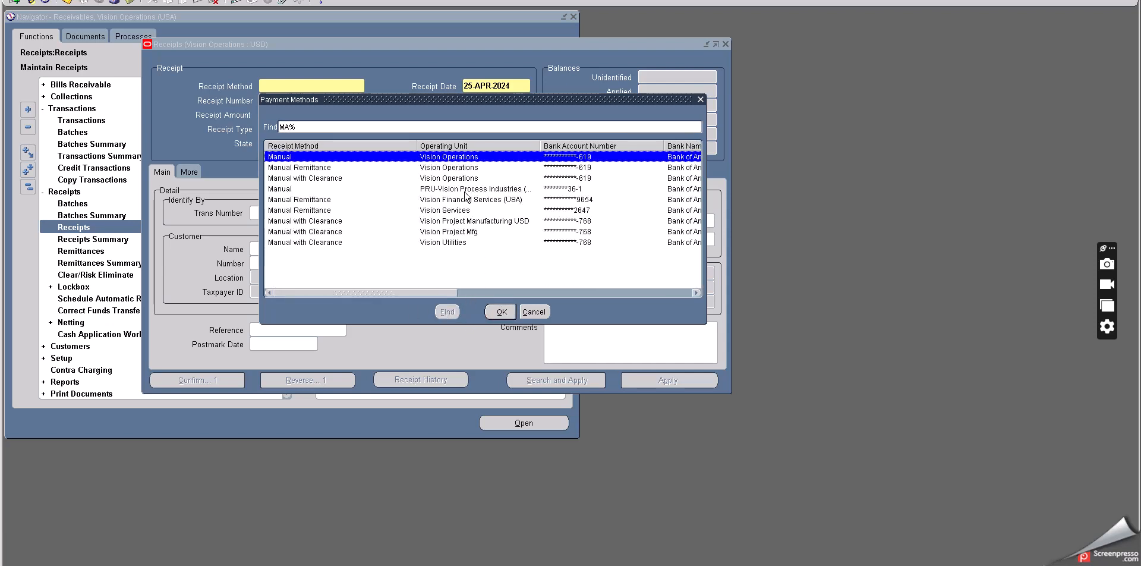
{"action": "left_click", "coordinate": [501, 311]}
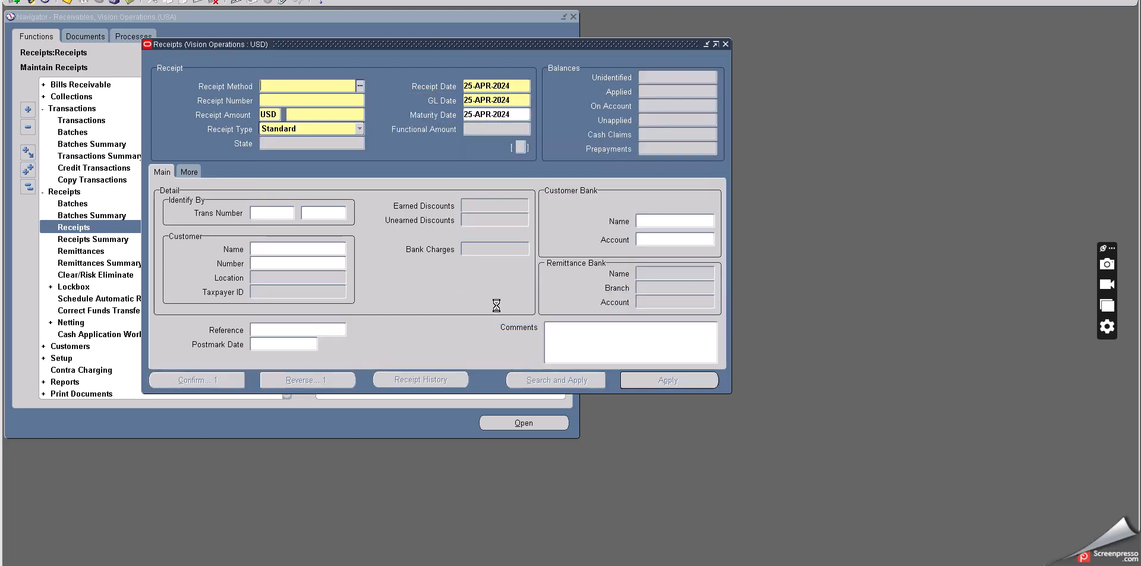
Enter receipt number 3305 and a USD amount of 105, and close the receipt without saving
{"action": "left_click", "coordinate": [295, 100]}
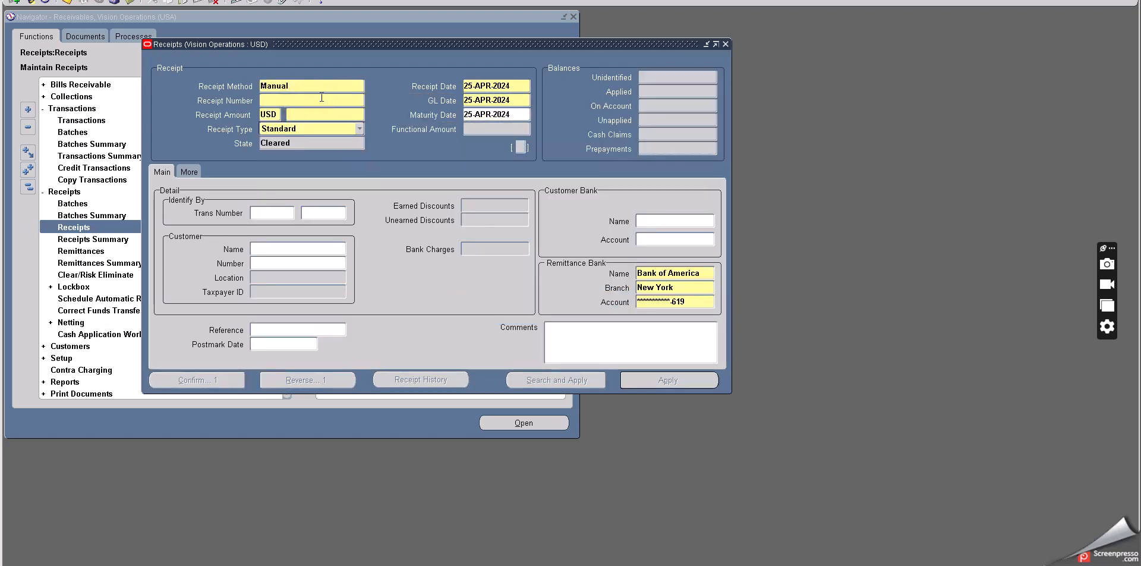
{"action": "type", "text": "3305"}
{"action": "left_click", "coordinate": [317, 114]}
{"action": "type", "text": "105"}
{"action": "left_click", "coordinate": [725, 44]}
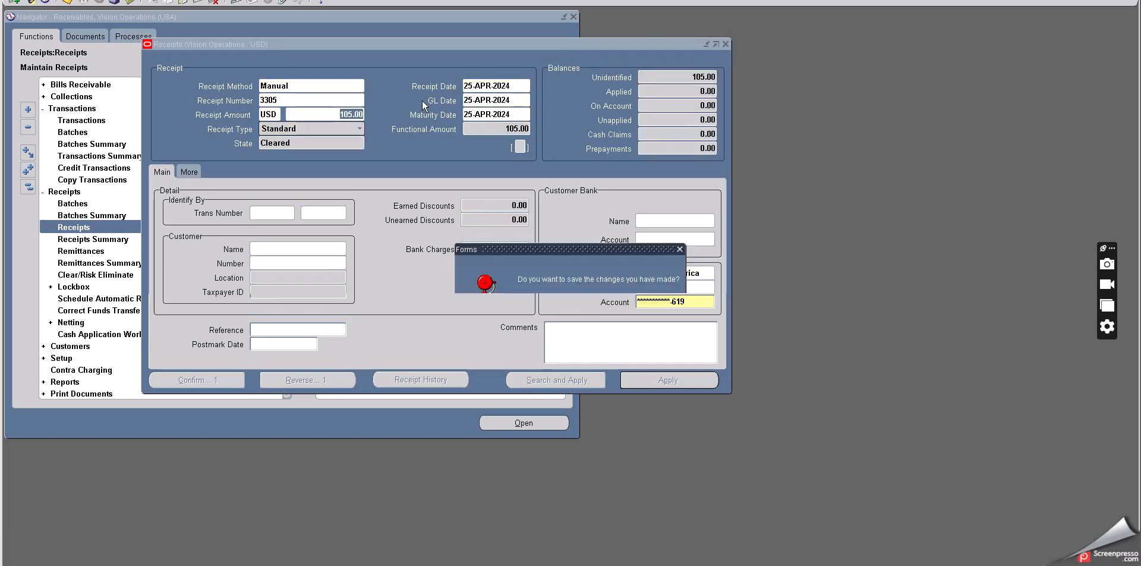
{"action": "left_click", "coordinate": [597, 321]}
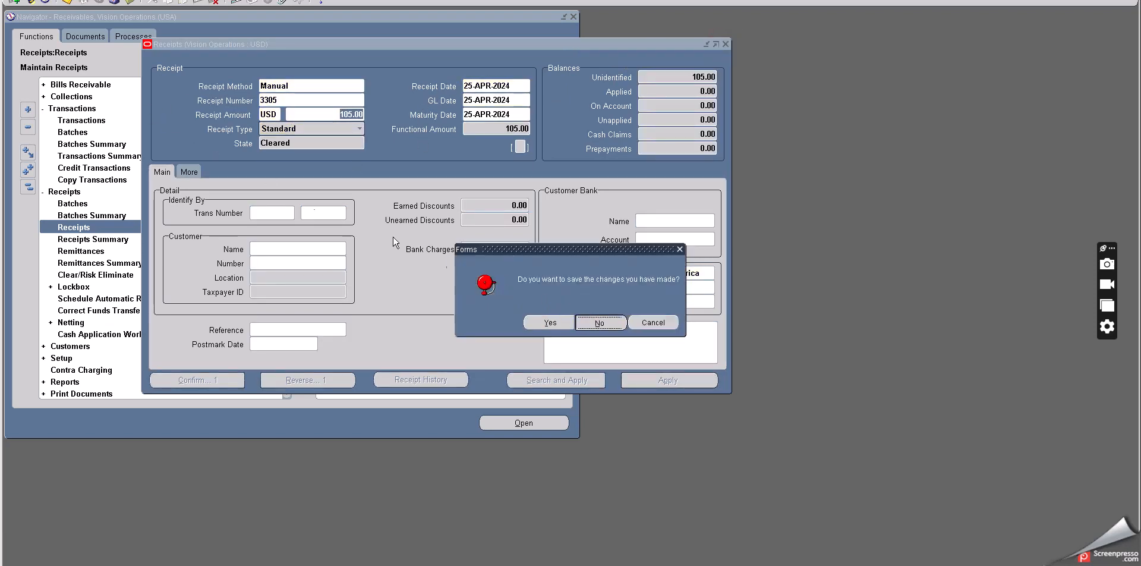
Open the Transactions form and query invoice 10049147 by its transaction number
{"action": "left_click", "coordinate": [79, 120]}
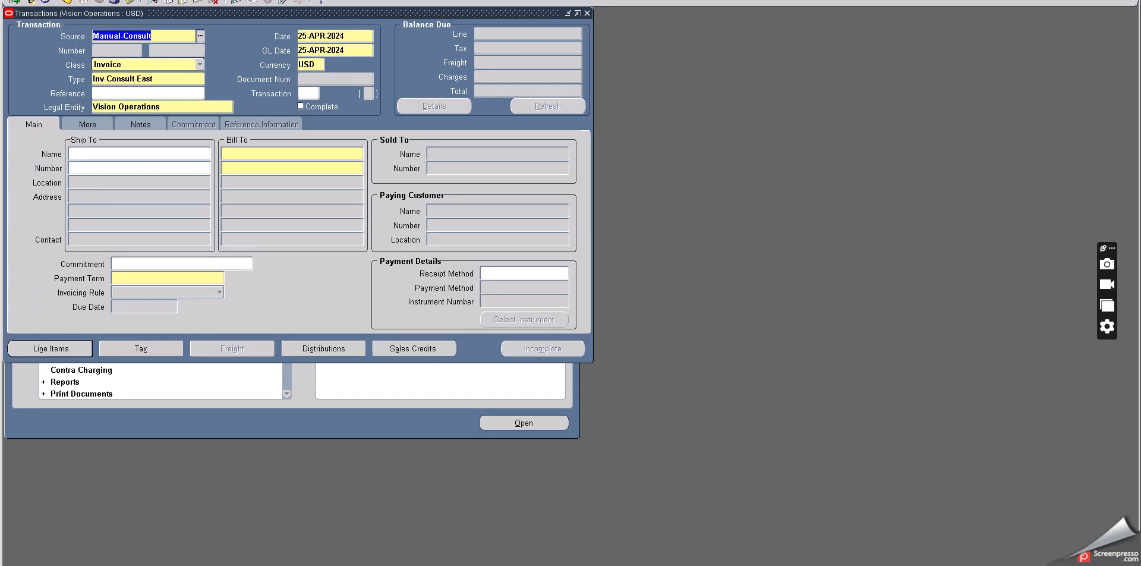
{"action": "left_click", "coordinate": [123, 93]}
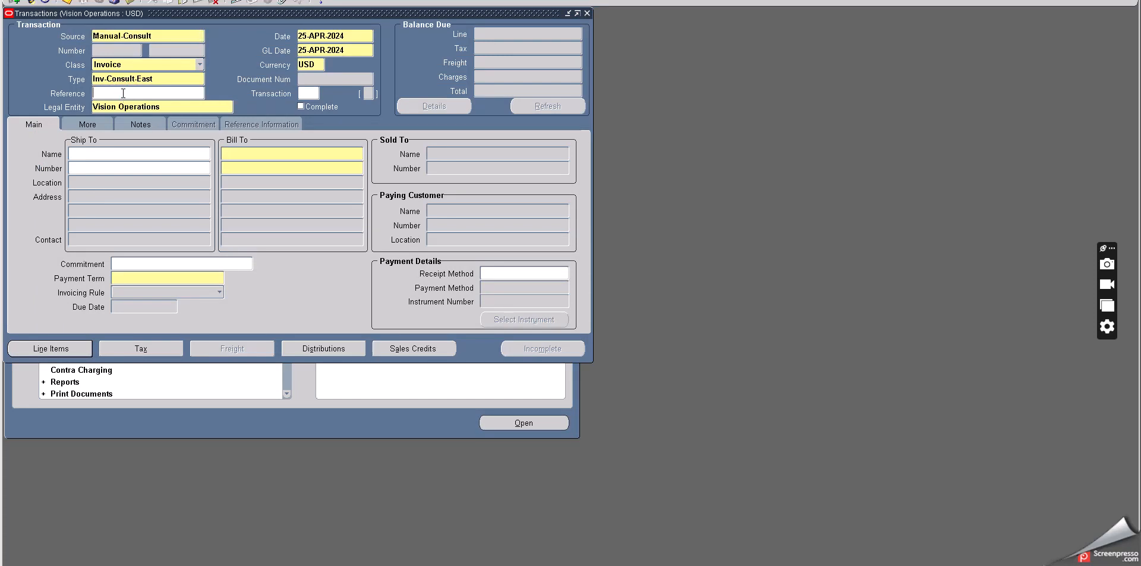
{"action": "key", "text": "F11"}
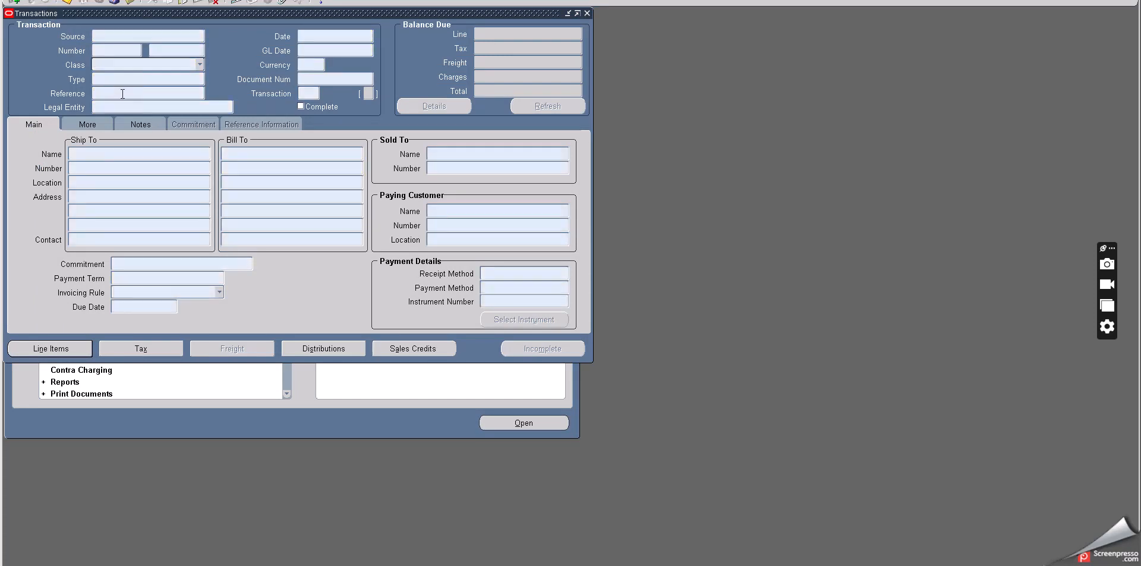
{"action": "key", "text": "ctrl+v"}
{"action": "key", "text": "alt+Tab"}
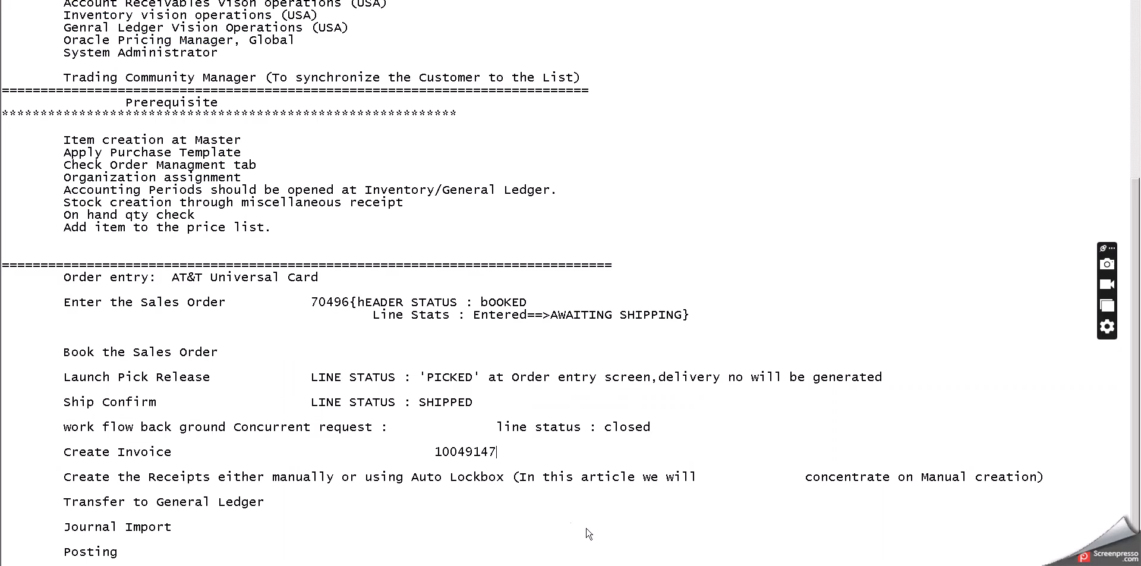
{"action": "key", "text": "alt+Tab"}
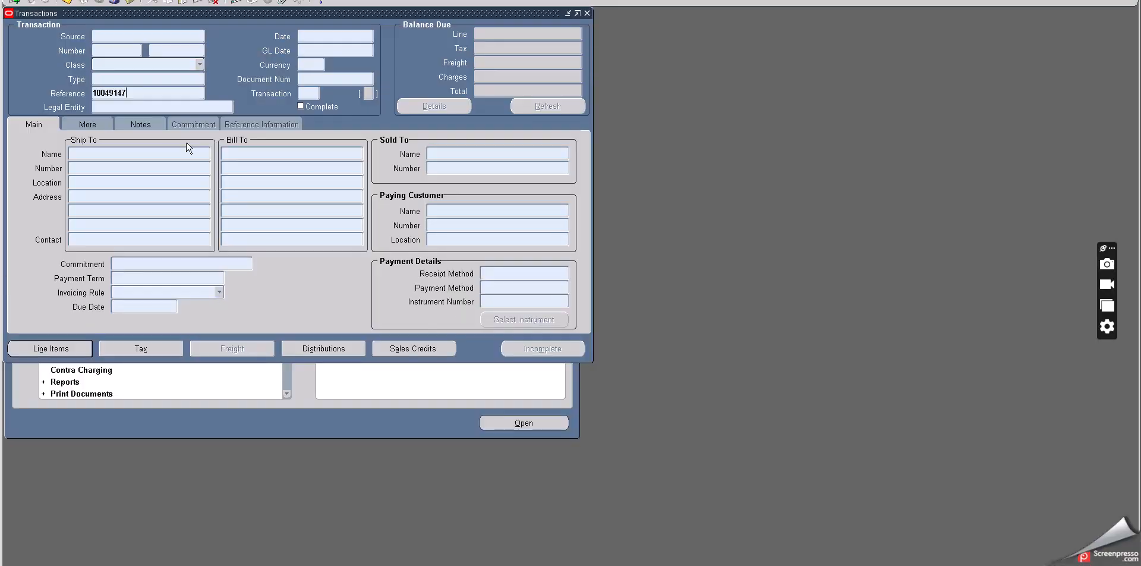
{"action": "double_click", "coordinate": [134, 94]}
{"action": "key", "text": "ctrl+x"}
{"action": "left_click", "coordinate": [167, 46]}
{"action": "key", "text": "ctrl+v"}
{"action": "key", "text": "ctrl+F11"}
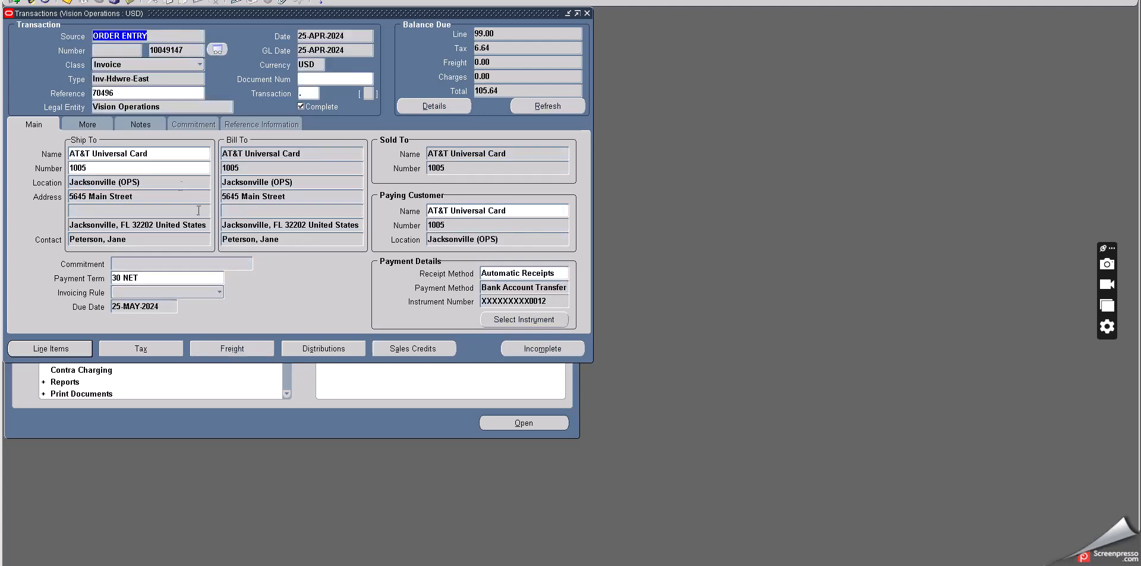
Switch to the text notes and add the invoice total as (105.64) after the invoice number on the Create Invoice line
{"action": "left_click", "coordinate": [507, 93]}
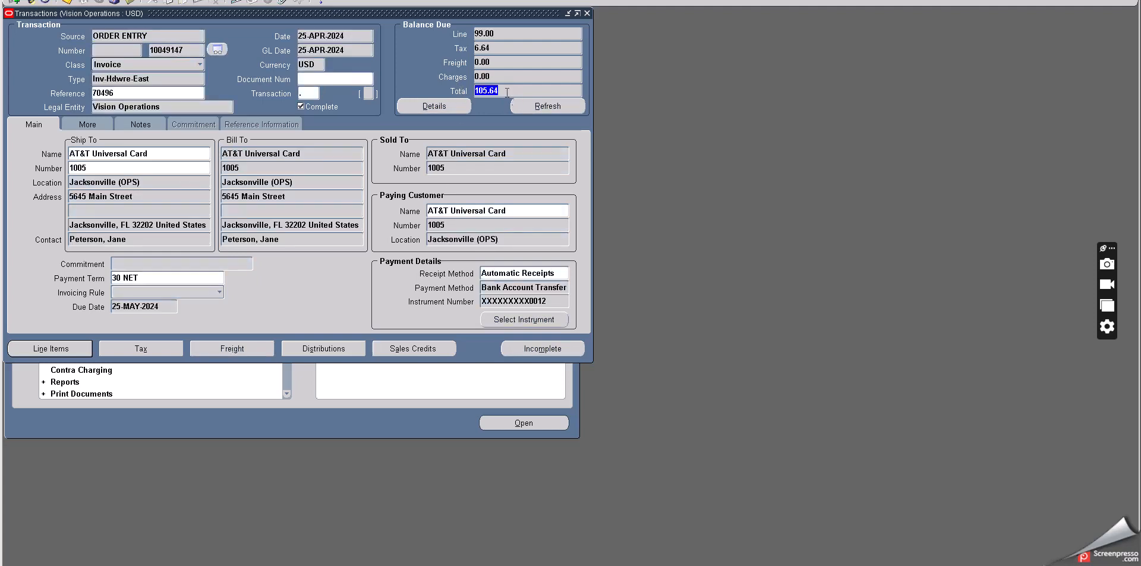
{"action": "left_click", "coordinate": [633, 565]}
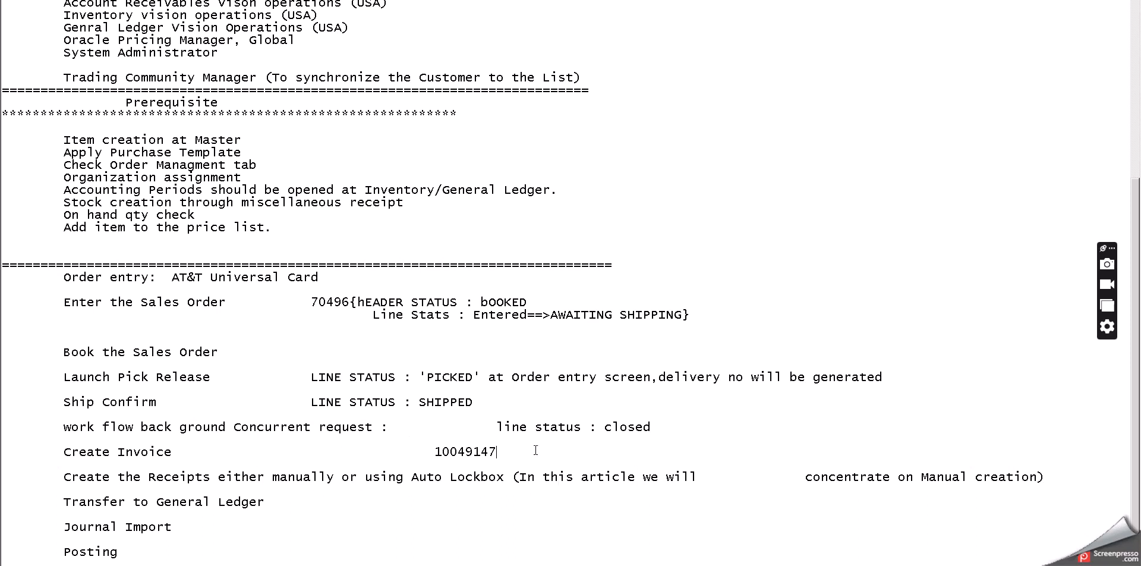
{"action": "type", "text": "(105.64)"}
Switch back to Oracle Receivables, return to the Navigator and open the Receipts form
{"action": "key", "text": "alt+Tab"}
{"action": "left_click", "coordinate": [130, 2]}
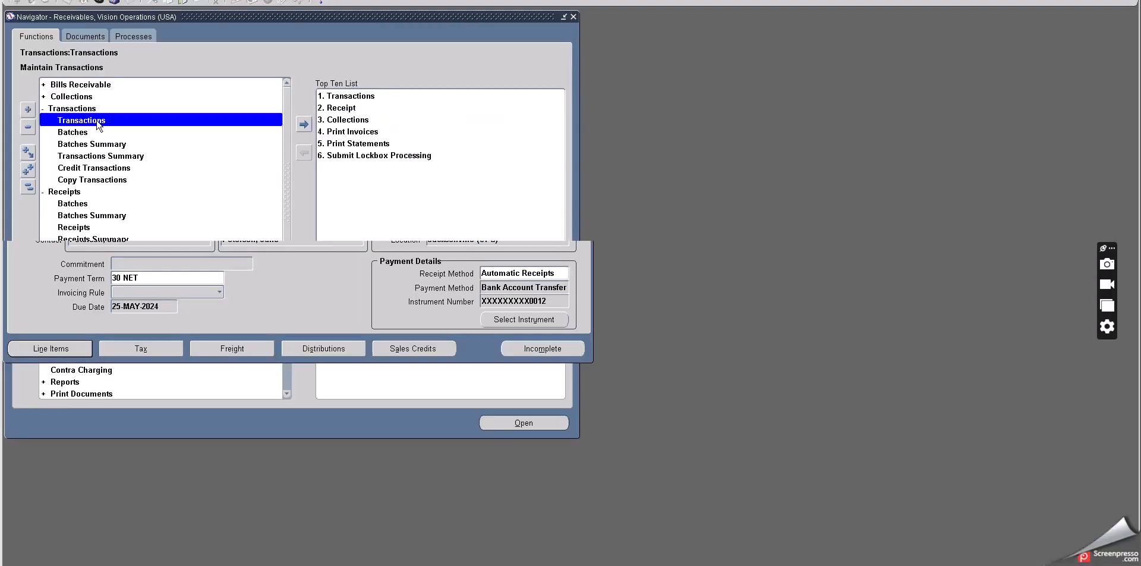
{"action": "left_click", "coordinate": [87, 229]}
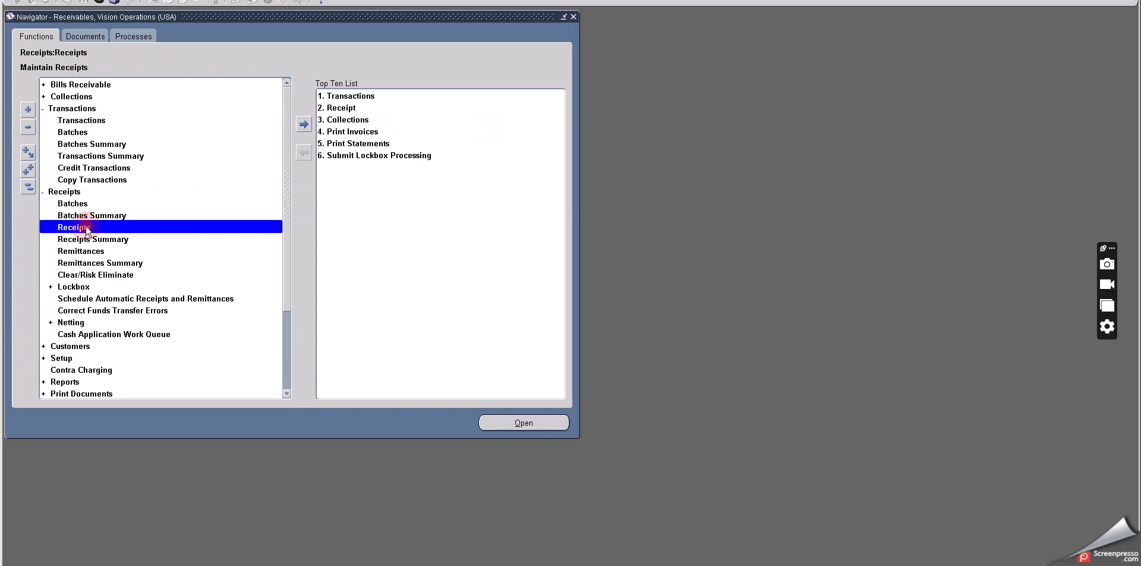
{"action": "double_click", "coordinate": [87, 229]}
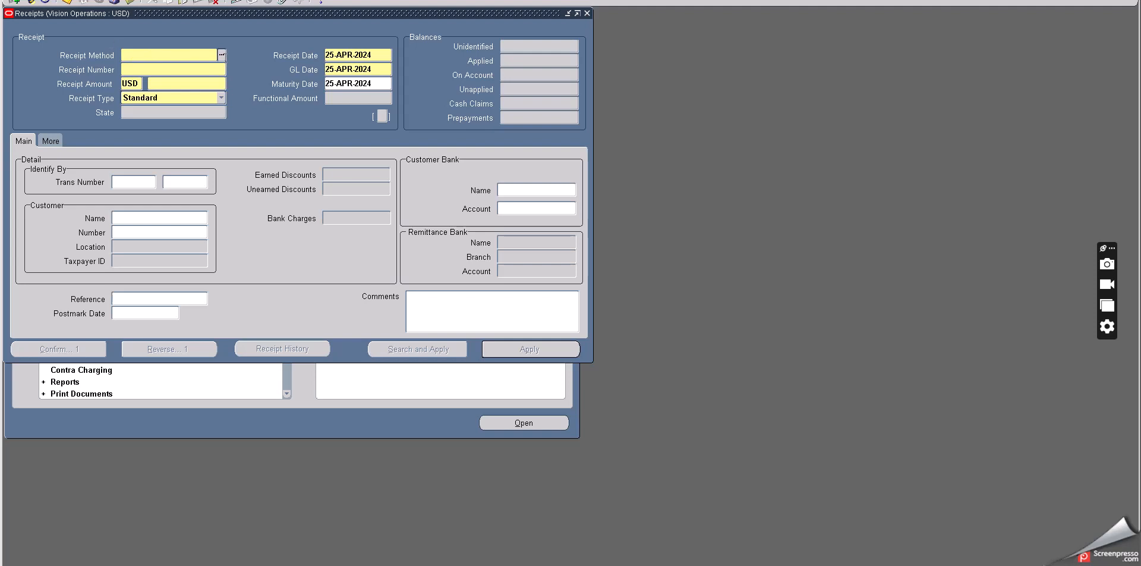
Find receipt methods starting with "MA" and select Manual for Vision Operations as the new receipt's method
{"action": "left_click", "coordinate": [222, 55]}
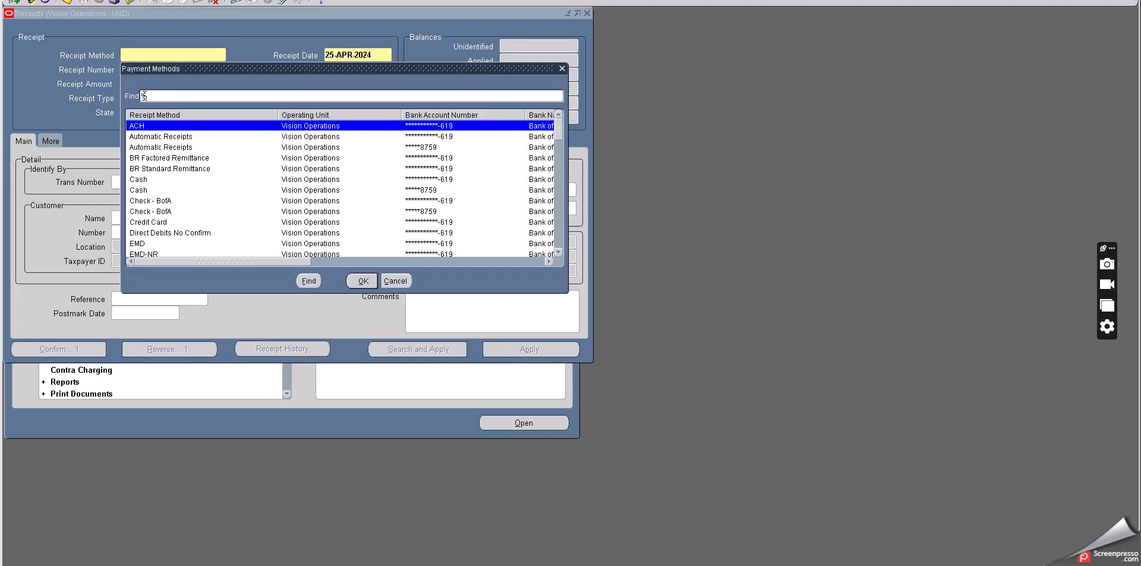
{"action": "left_click", "coordinate": [144, 95]}
{"action": "type", "text": "MA"}
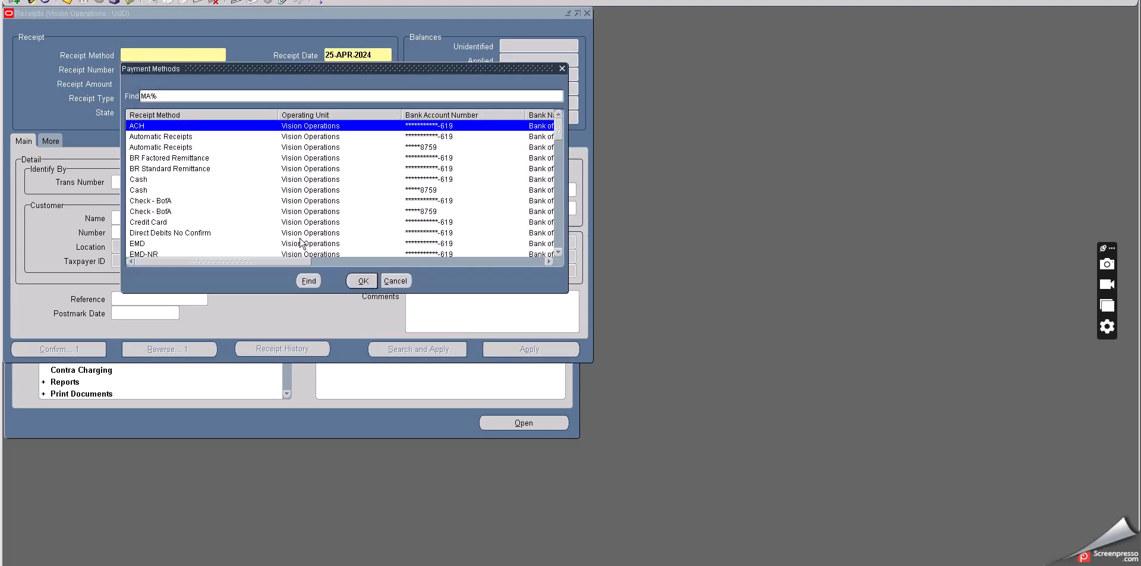
{"action": "left_click", "coordinate": [310, 281]}
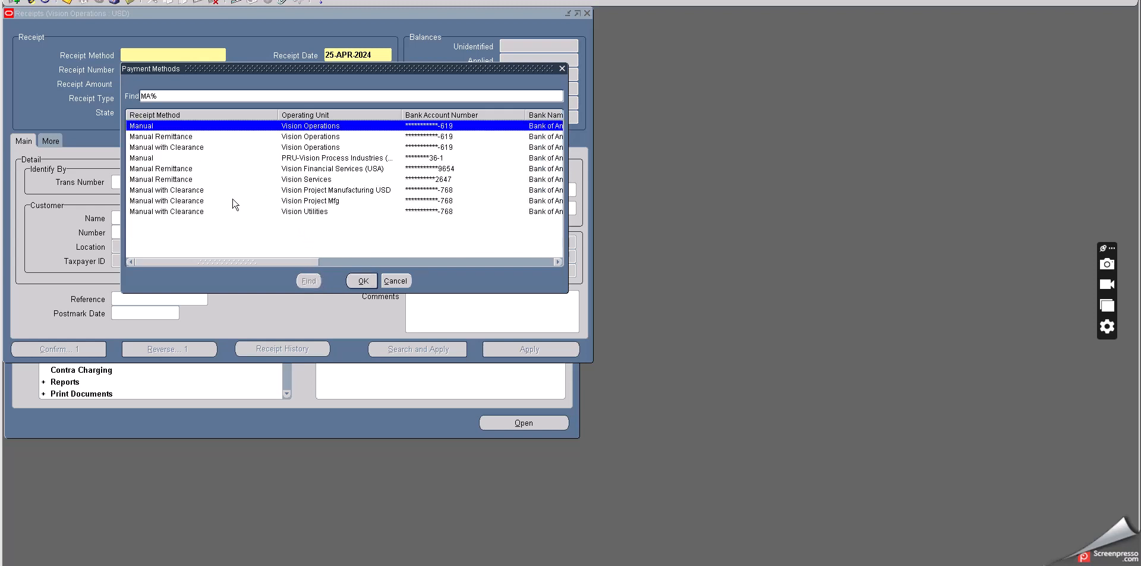
{"action": "left_click", "coordinate": [364, 280]}
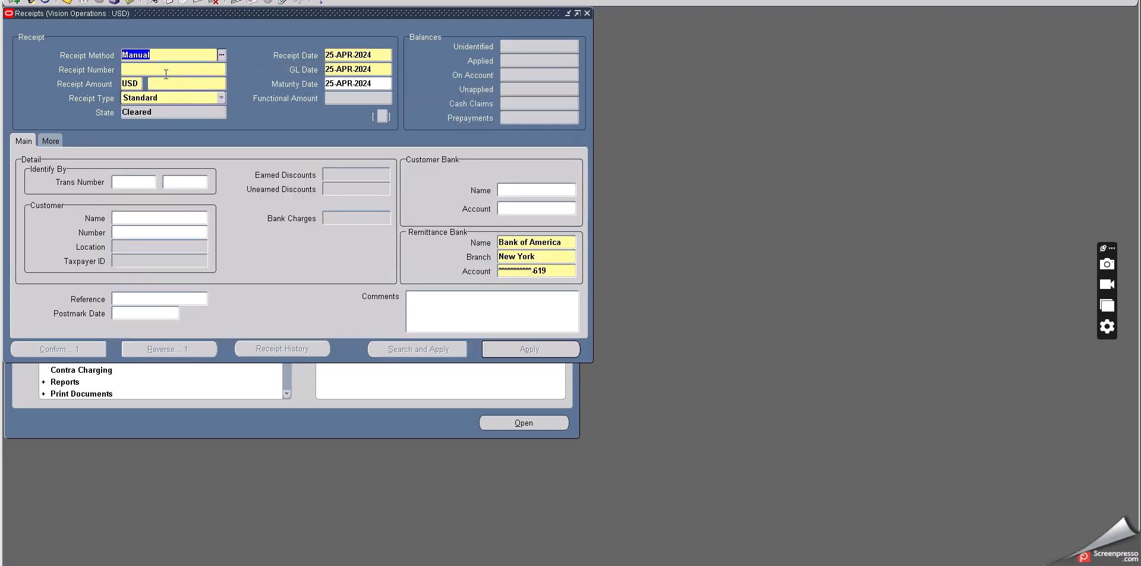
Enter receipt number 3305 and a USD receipt amount of 105.50
{"action": "left_click", "coordinate": [164, 69]}
{"action": "type", "text": "330"}
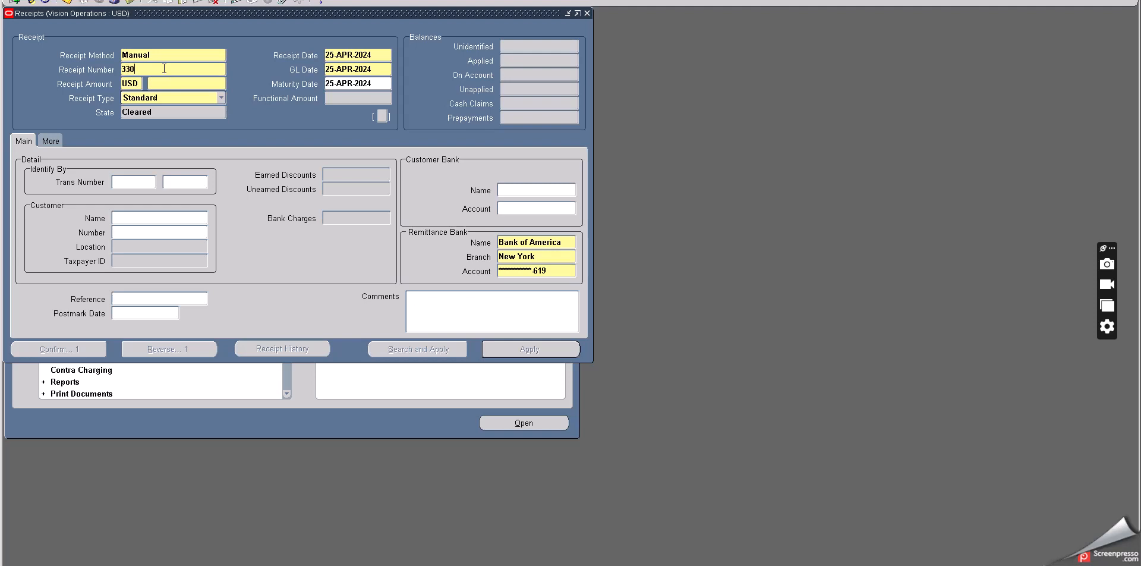
{"action": "type", "text": "5"}
{"action": "key", "text": "Tab"}
{"action": "left_click", "coordinate": [169, 83]}
{"action": "type", "text": "105.50"}
{"action": "key", "text": "Tab"}
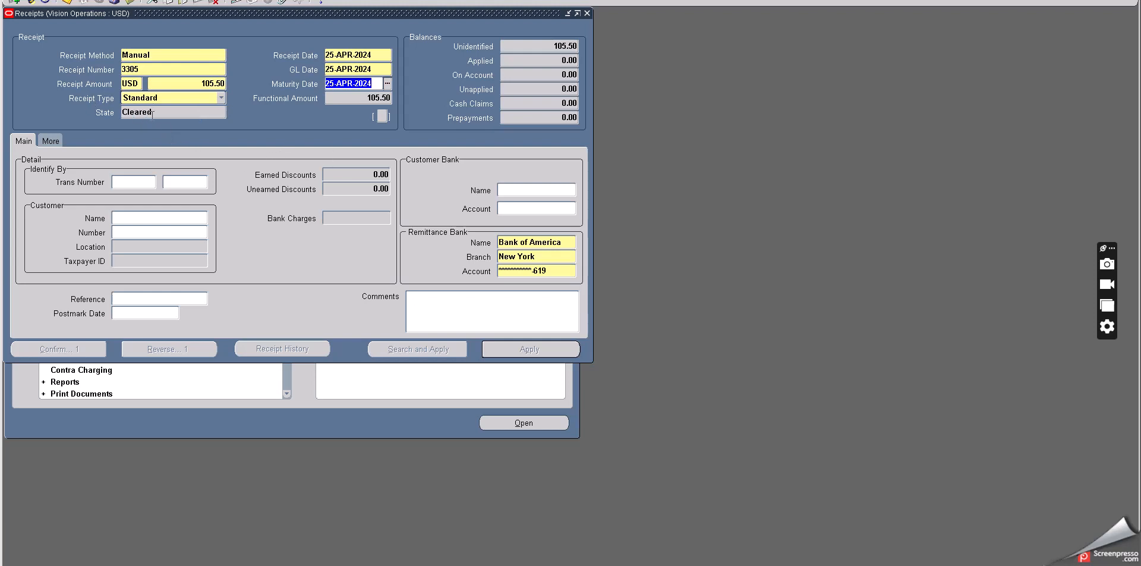
Open the list of values for the receipt's transaction number and search all billing numbers with %
{"action": "left_click", "coordinate": [139, 181]}
{"action": "left_click", "coordinate": [152, 183]}
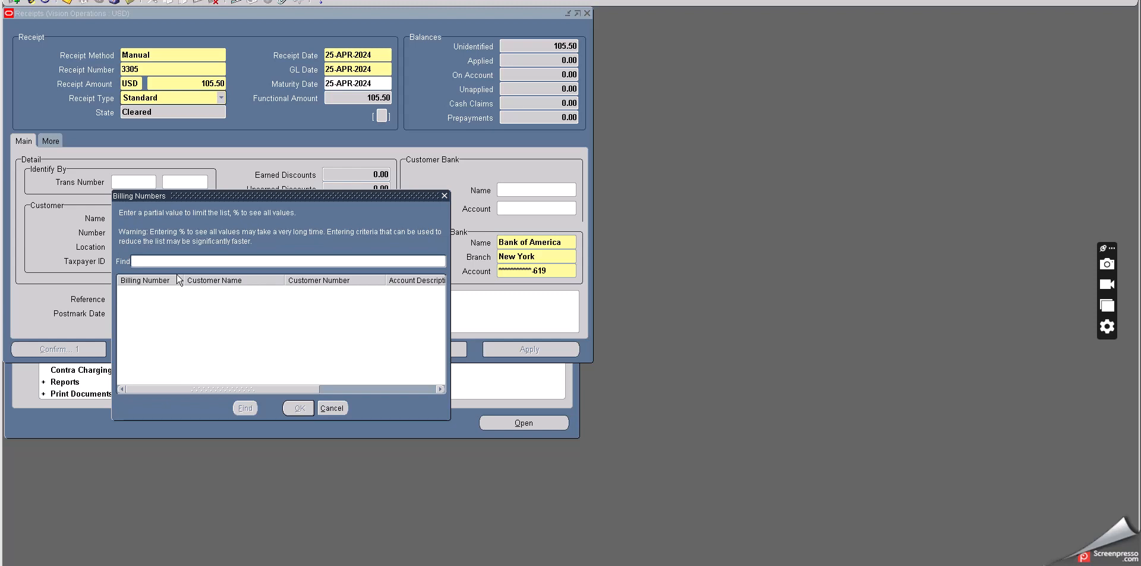
{"action": "type", "text": "%"}
{"action": "left_click", "coordinate": [244, 411]}
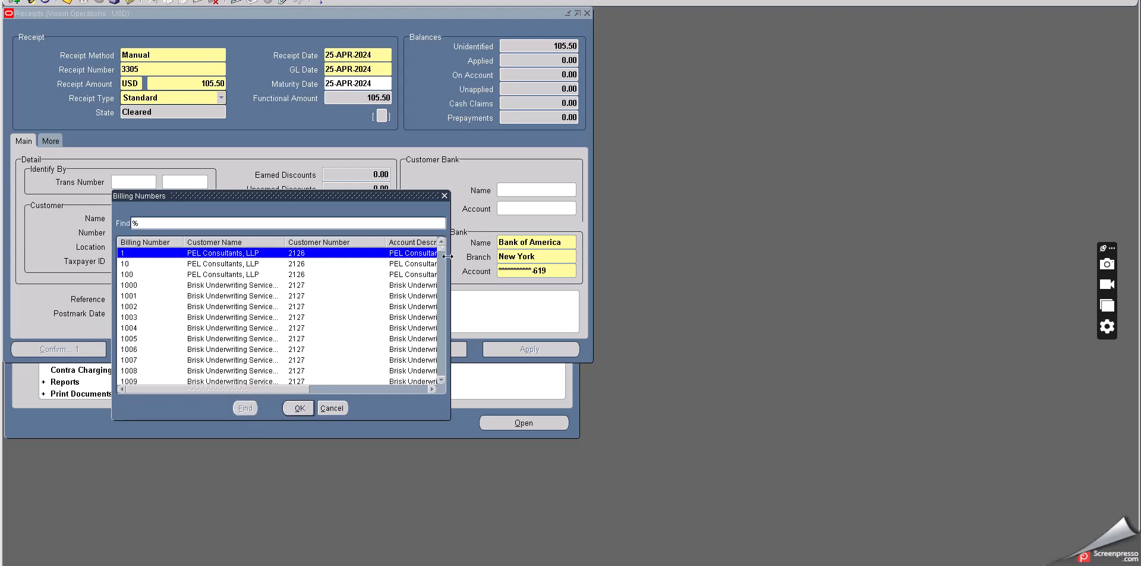
{"action": "left_click_drag", "start_coordinate": [441, 250], "coordinate": [445, 381]}
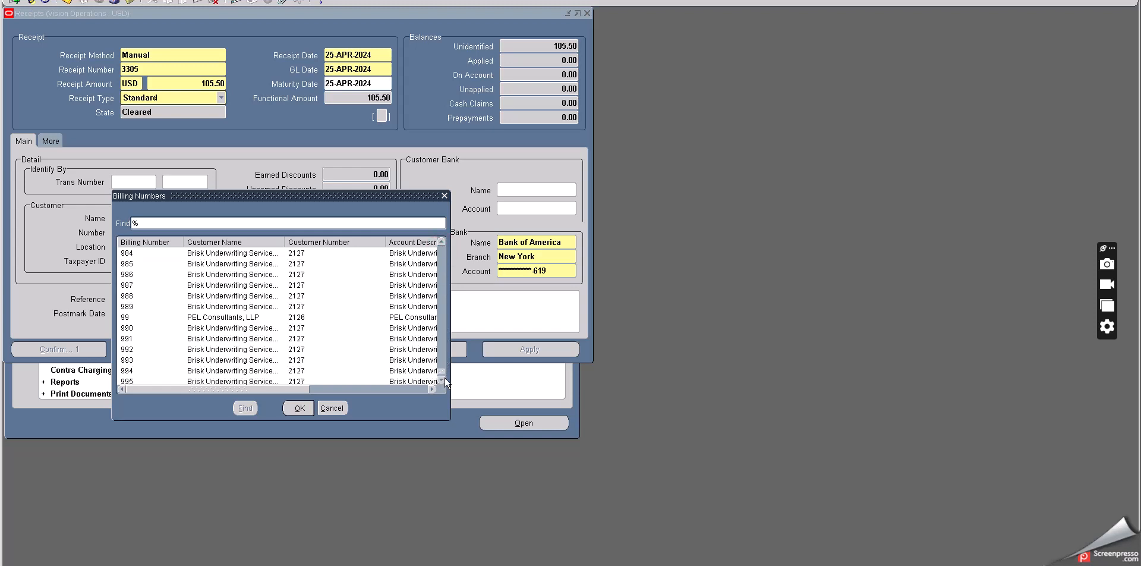
Copy invoice number 10049147 from the notes, search the billing numbers for it, and close the list
{"action": "key", "text": "alt+Tab"}
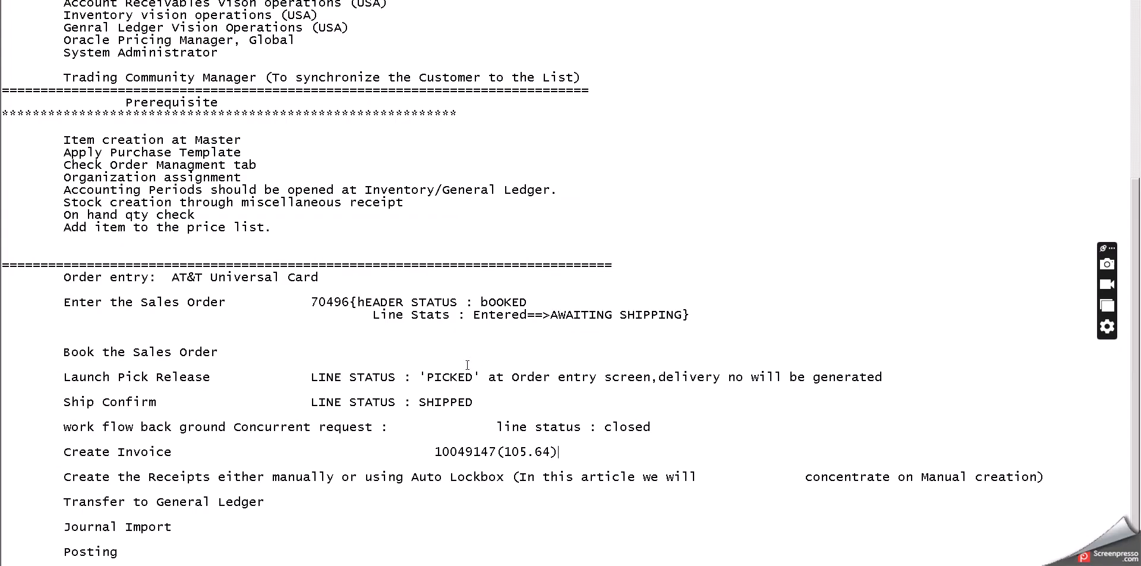
{"action": "left_click_drag", "start_coordinate": [495, 451], "coordinate": [434, 454]}
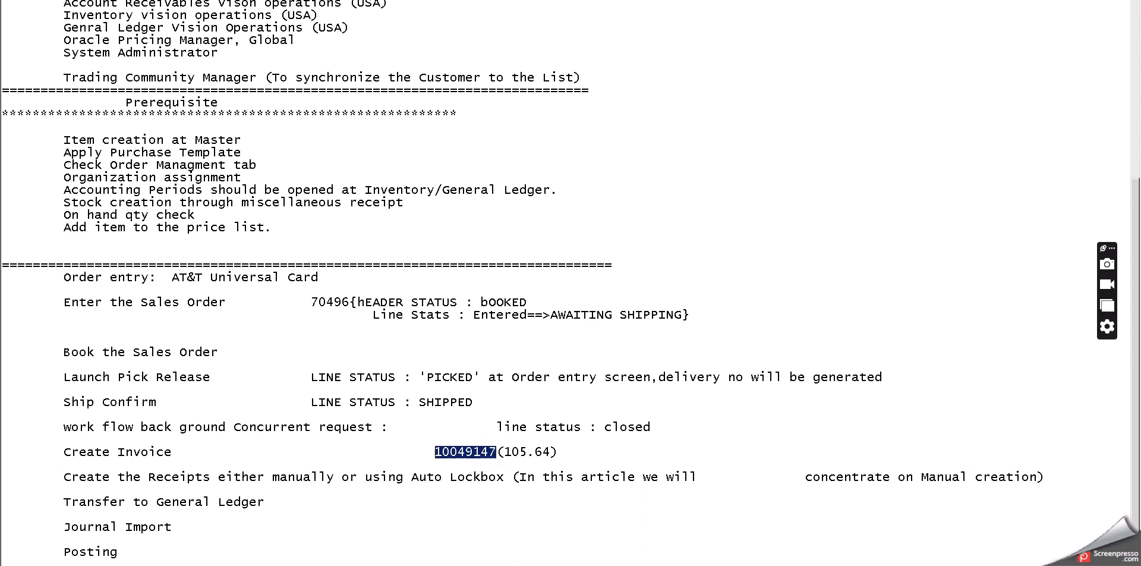
{"action": "key", "text": "alt+Tab"}
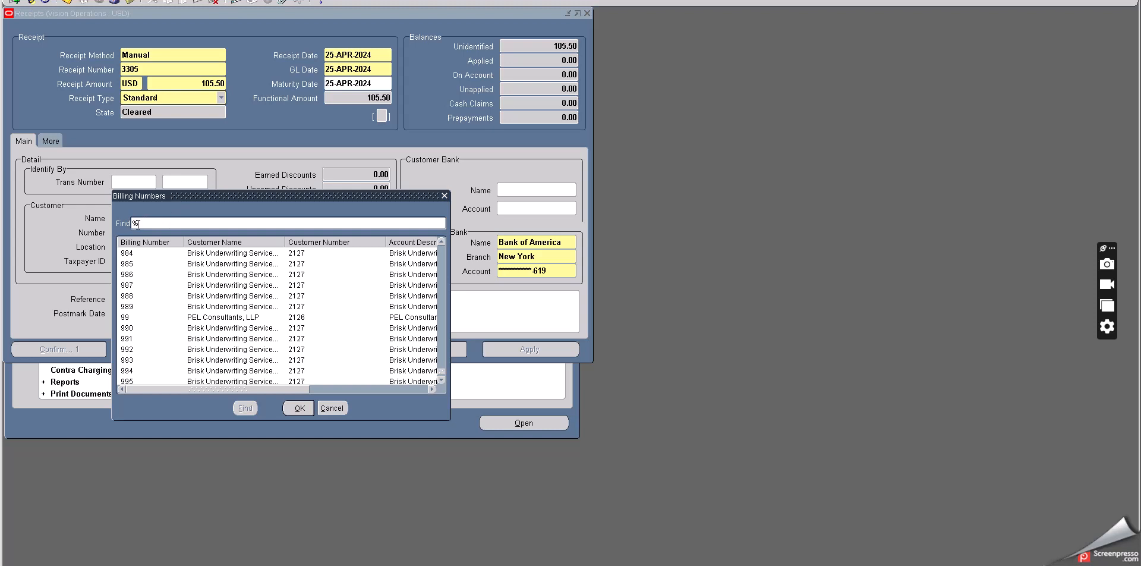
{"action": "left_click", "coordinate": [135, 223]}
{"action": "key", "text": "ctrl+v"}
{"action": "left_click", "coordinate": [250, 409]}
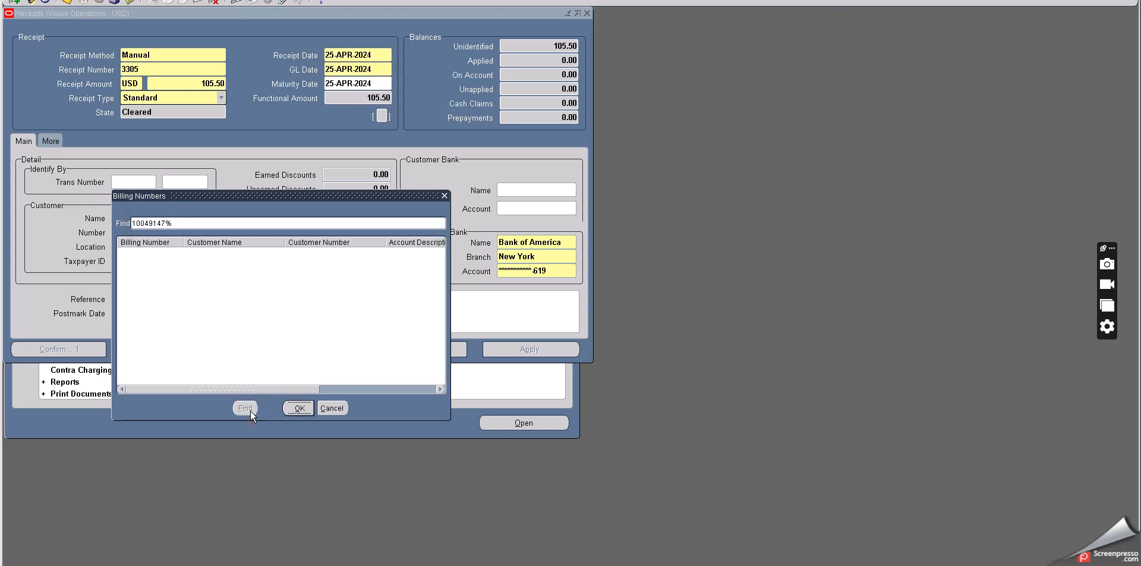
{"action": "left_click", "coordinate": [342, 410]}
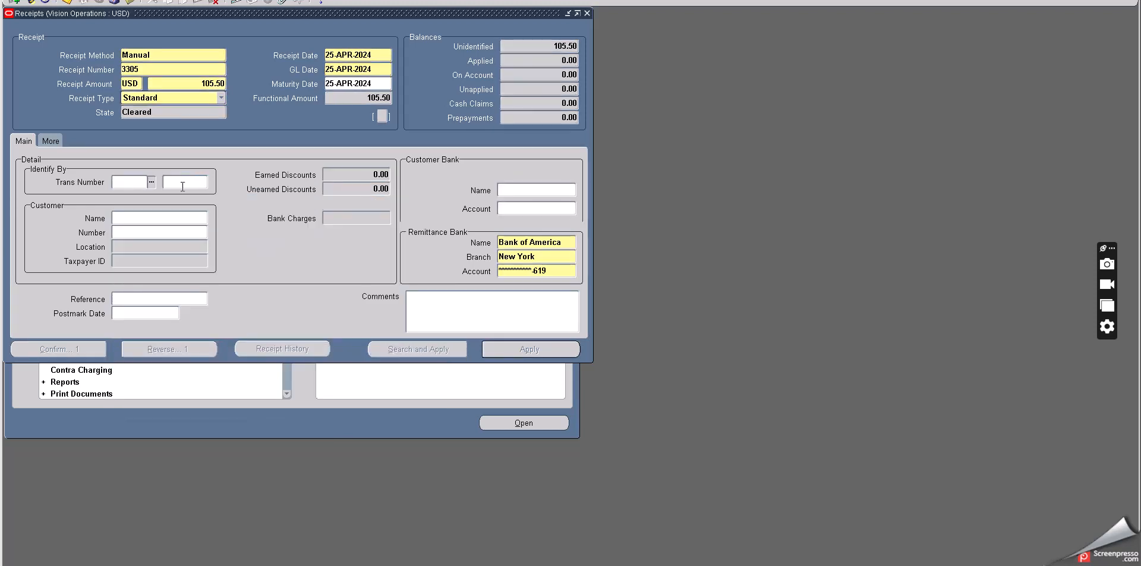
Reopen the transaction number list, repeat the search with the copied invoice number, and cancel the list
{"action": "left_click", "coordinate": [180, 187]}
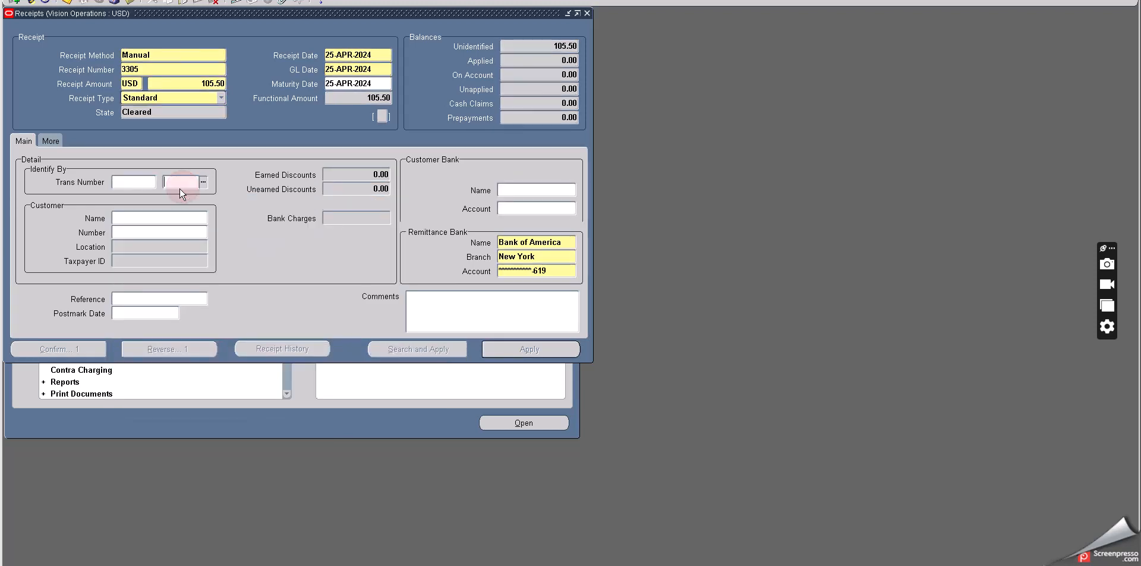
{"action": "left_click", "coordinate": [146, 182]}
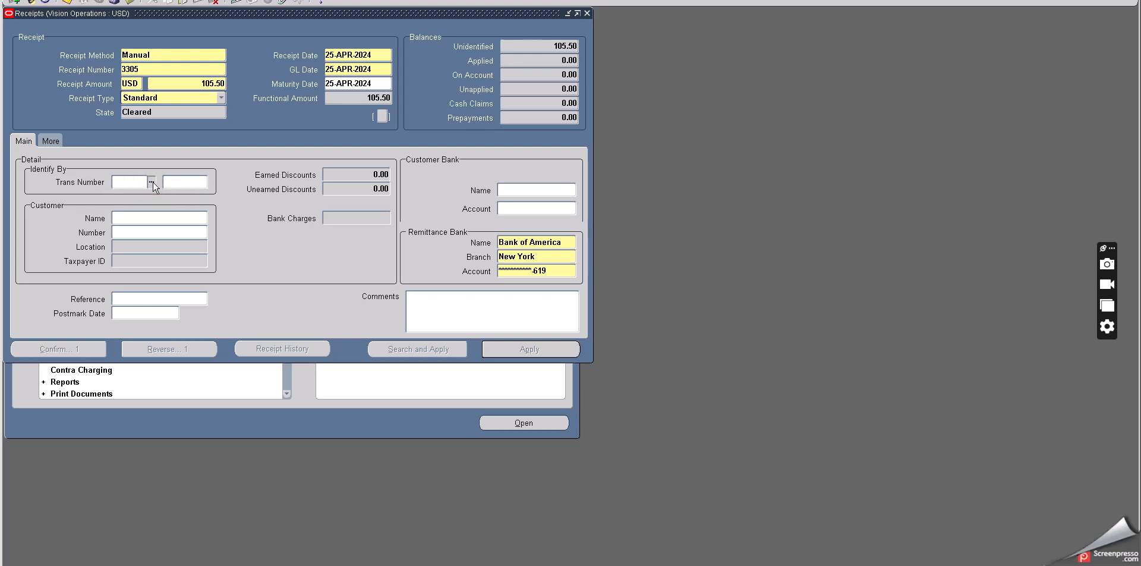
{"action": "left_click", "coordinate": [152, 182]}
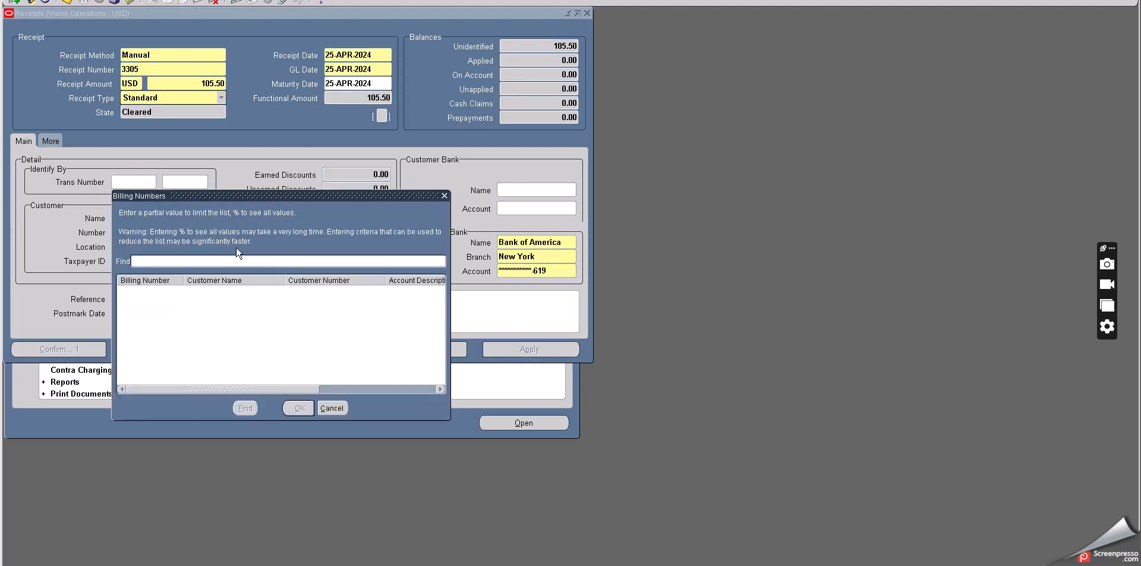
{"action": "key", "text": "ctrl+v"}
{"action": "left_click", "coordinate": [243, 408]}
{"action": "left_click", "coordinate": [331, 408]}
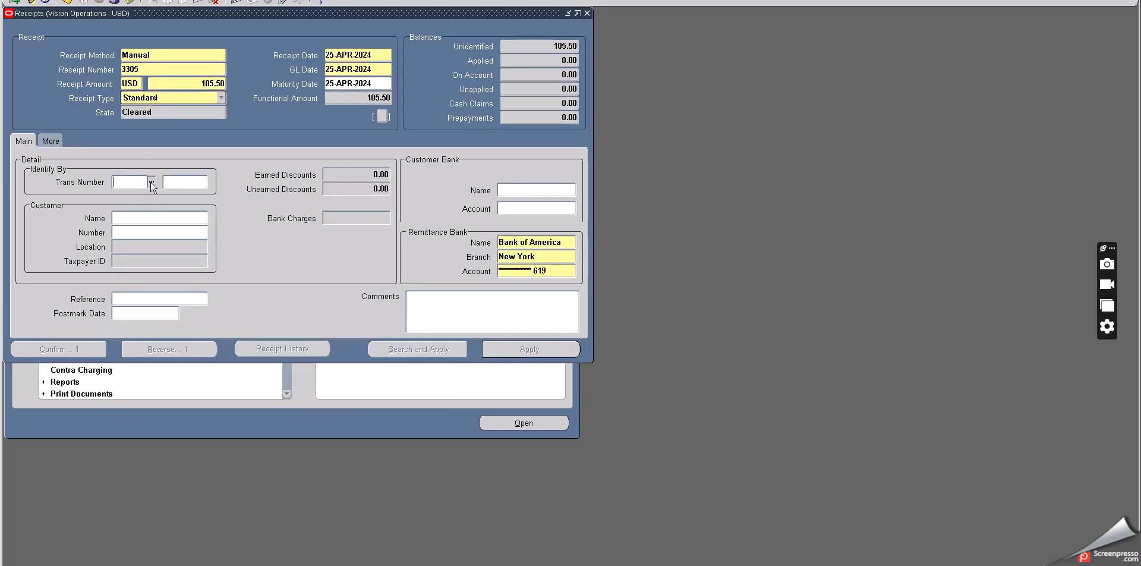
Reopen the billing numbers list for the receipt's transaction number and search it for AT%
{"action": "left_click", "coordinate": [151, 182]}
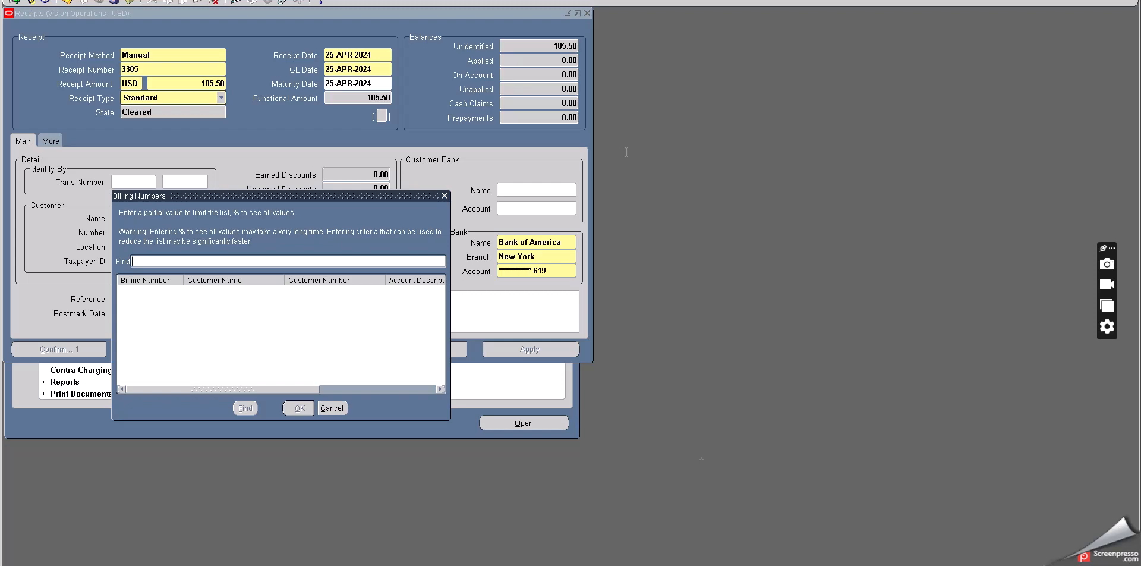
{"action": "key", "text": "alt+Tab"}
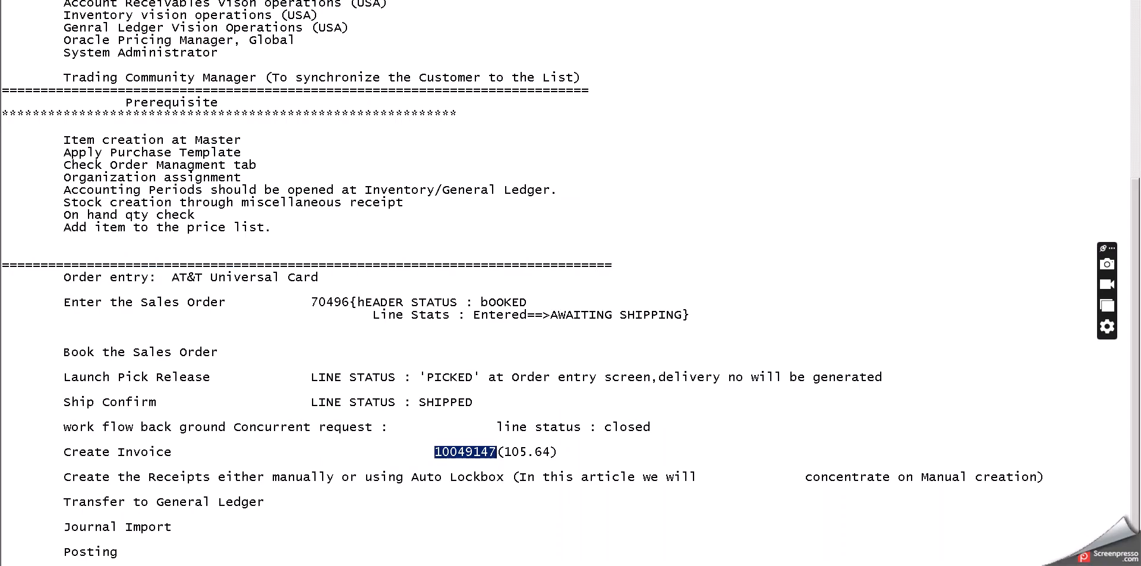
{"action": "key", "text": "alt+Tab"}
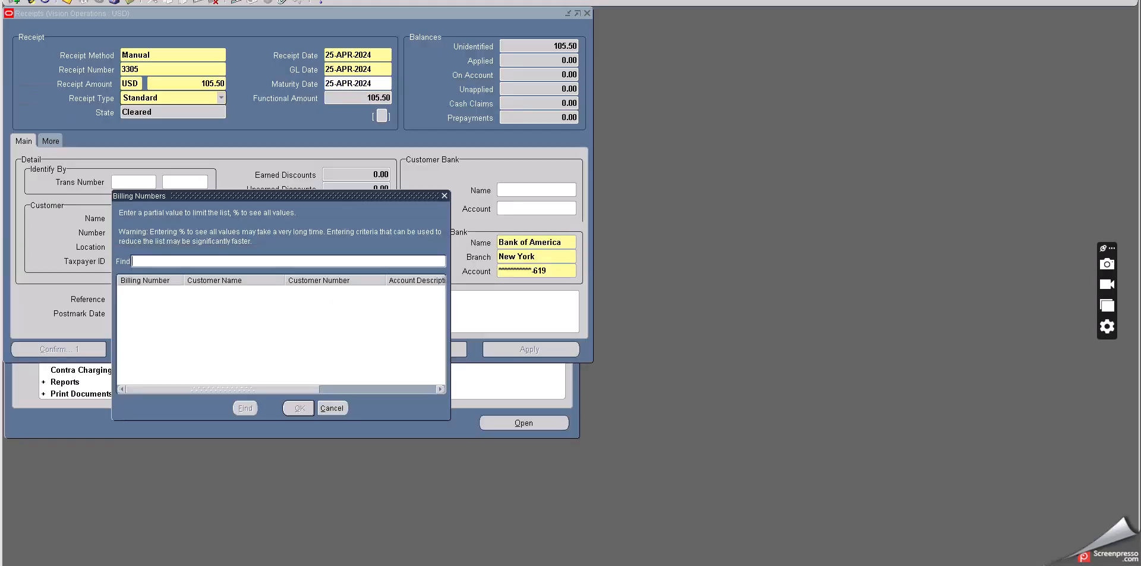
{"action": "left_click", "coordinate": [301, 260]}
{"action": "type", "text": "AT%AT"}
{"action": "key", "text": "BackSpace"}
{"action": "key", "text": "BackSpace"}
{"action": "left_click", "coordinate": [241, 408]}
{"action": "key", "text": "BackSpace"}
{"action": "left_click", "coordinate": [172, 260]}
{"action": "type", "text": "A"}
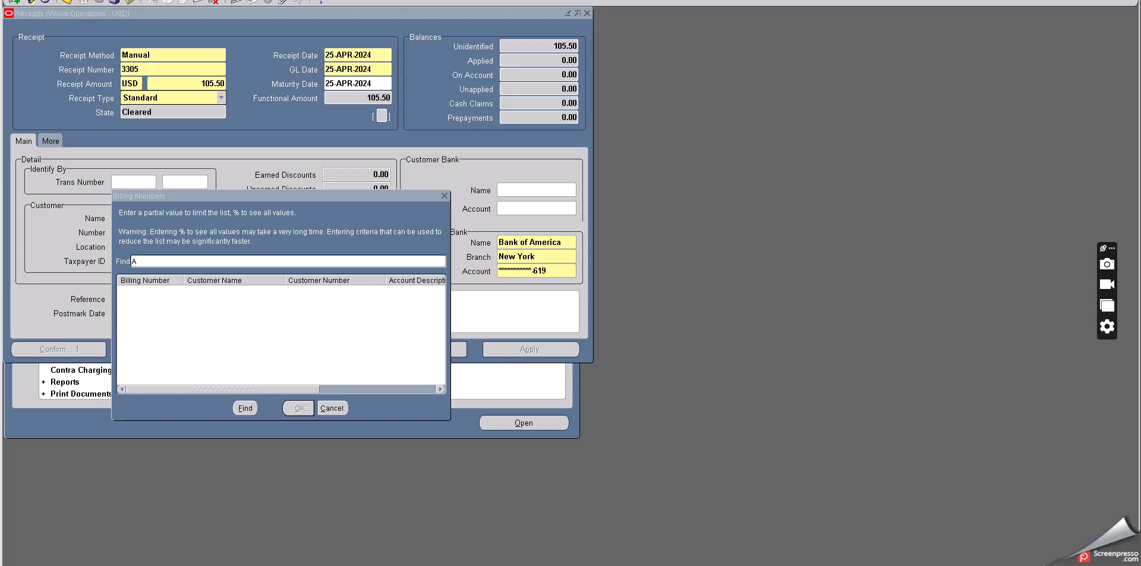
Check the invoice number in the notes, then repeat the AT% billing number search and close the list
{"action": "key", "text": "alt+Tab"}
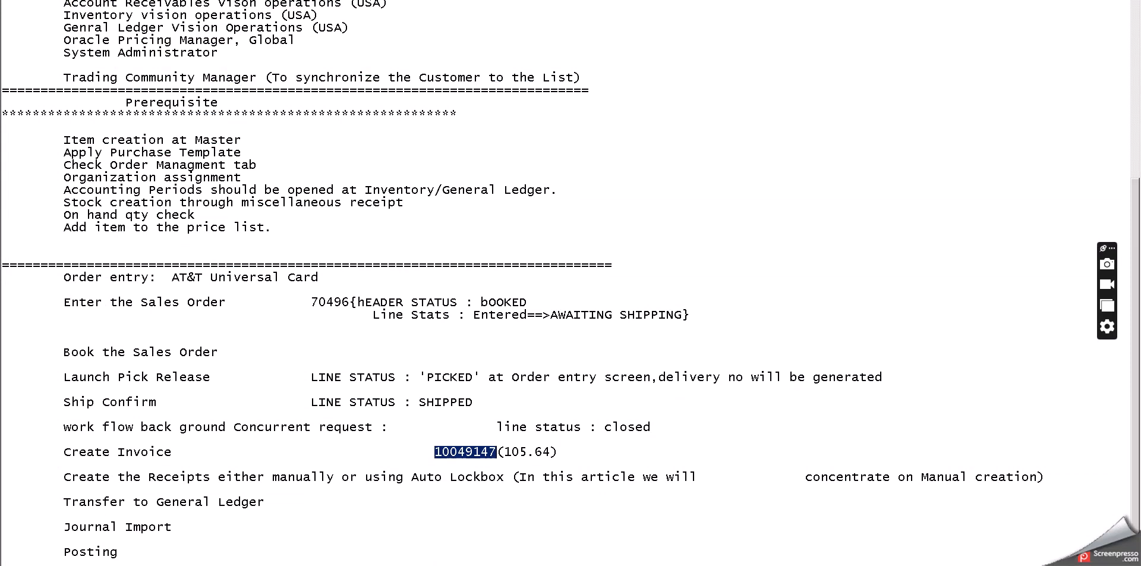
{"action": "key", "text": "alt+Tab"}
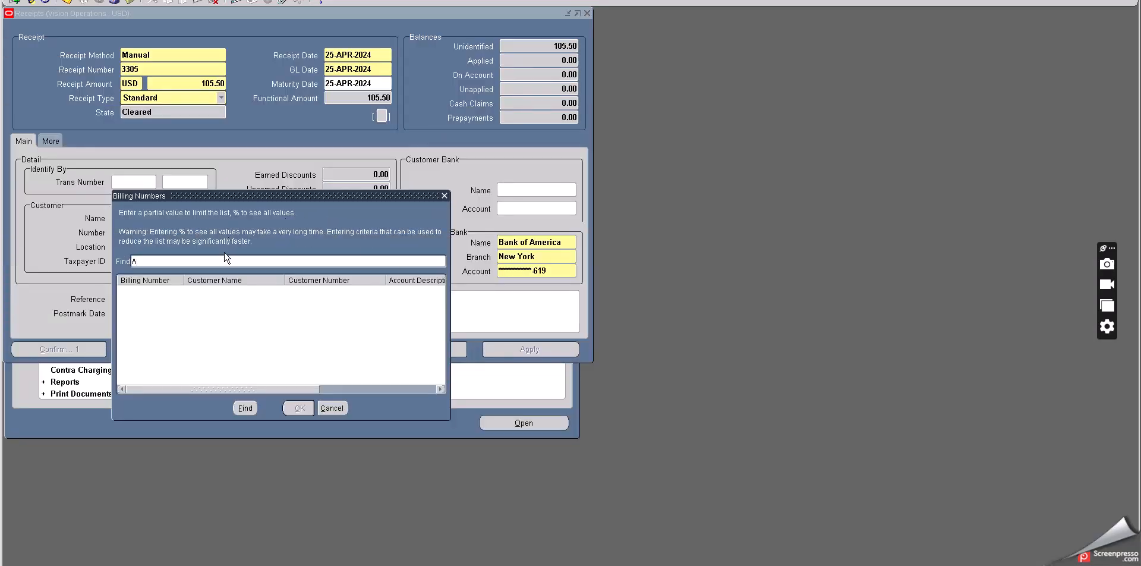
{"action": "type", "text": "AT%"}
{"action": "left_click", "coordinate": [245, 408]}
{"action": "left_click_drag", "start_coordinate": [256, 388], "coordinate": [12, 372]}
{"action": "left_click", "coordinate": [445, 196]}
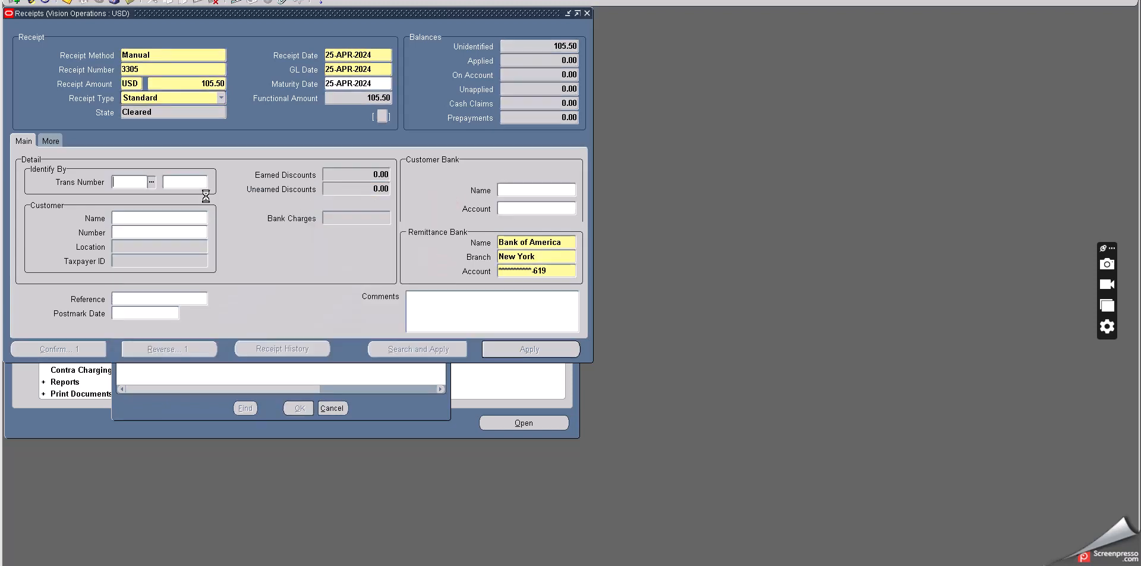
Open the list for the receipt's second transaction number field and examine the AT&T Universal Card transactions and their due dates
{"action": "left_click", "coordinate": [202, 182]}
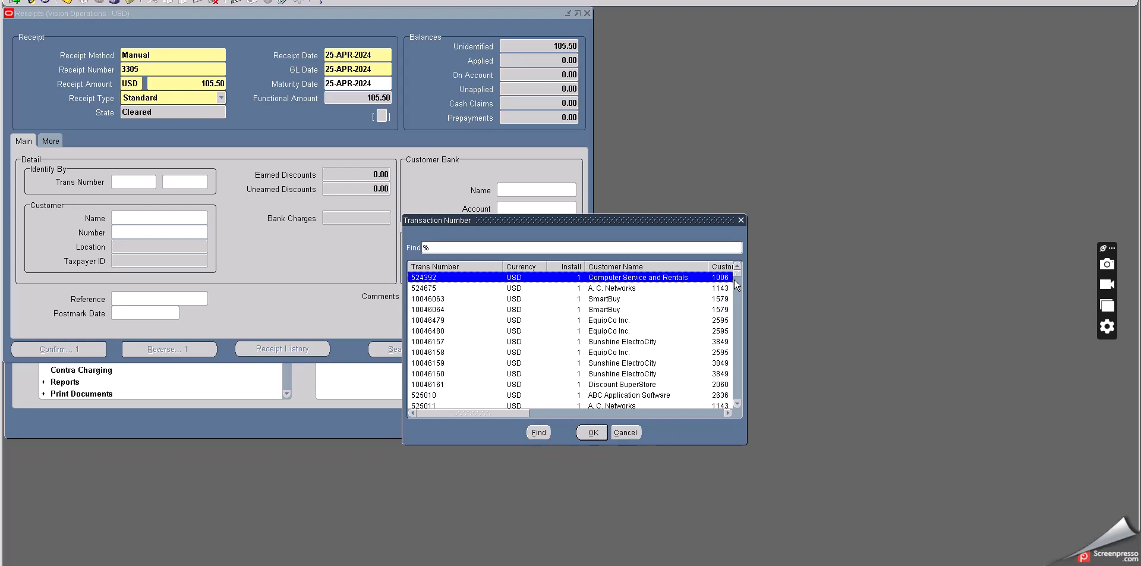
{"action": "left_click_drag", "start_coordinate": [736, 273], "coordinate": [748, 407]}
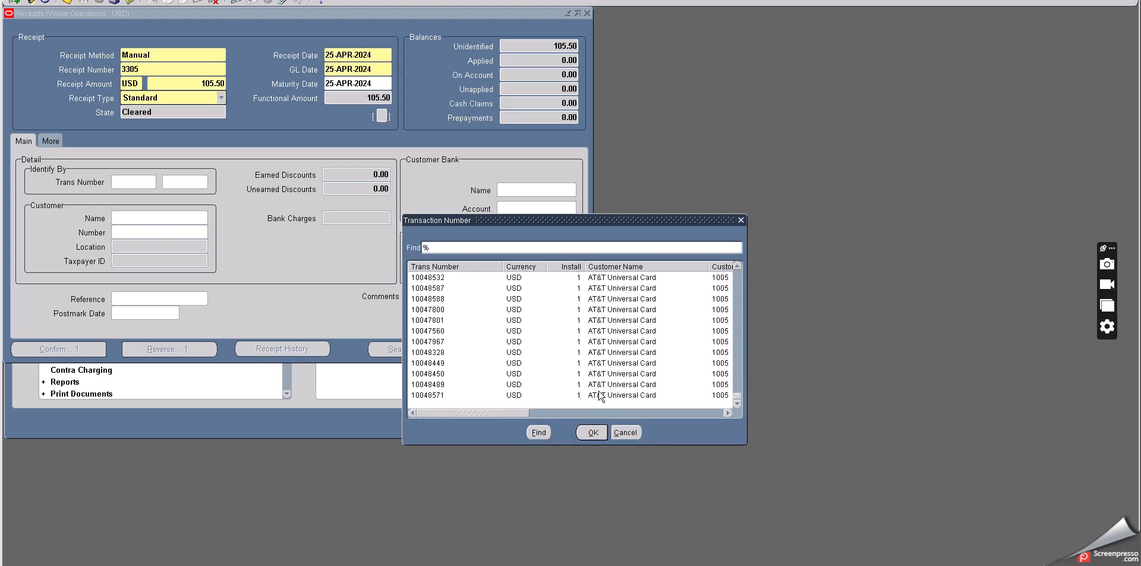
{"action": "left_click_drag", "start_coordinate": [514, 412], "coordinate": [734, 413]}
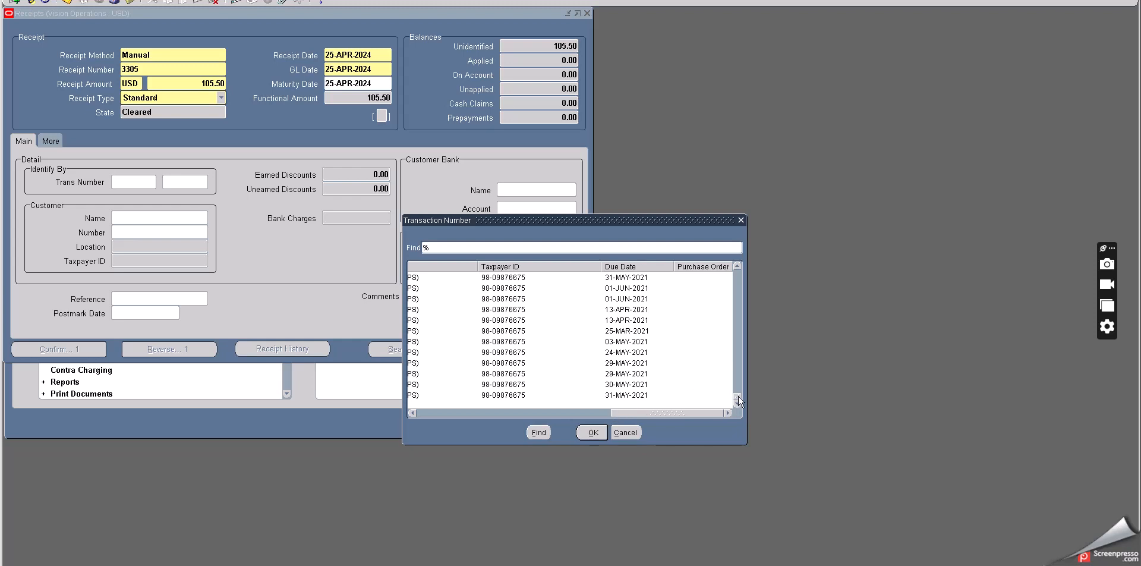
{"action": "mouse_move", "coordinate": [738, 397]}
{"action": "left_mouse_down"}
{"action": "mouse_move", "coordinate": [750, 316]}
{"action": "mouse_move", "coordinate": [740, 268]}
{"action": "mouse_move", "coordinate": [740, 404]}
{"action": "left_mouse_up"}
{"action": "left_click_drag", "start_coordinate": [618, 411], "coordinate": [396, 397]}
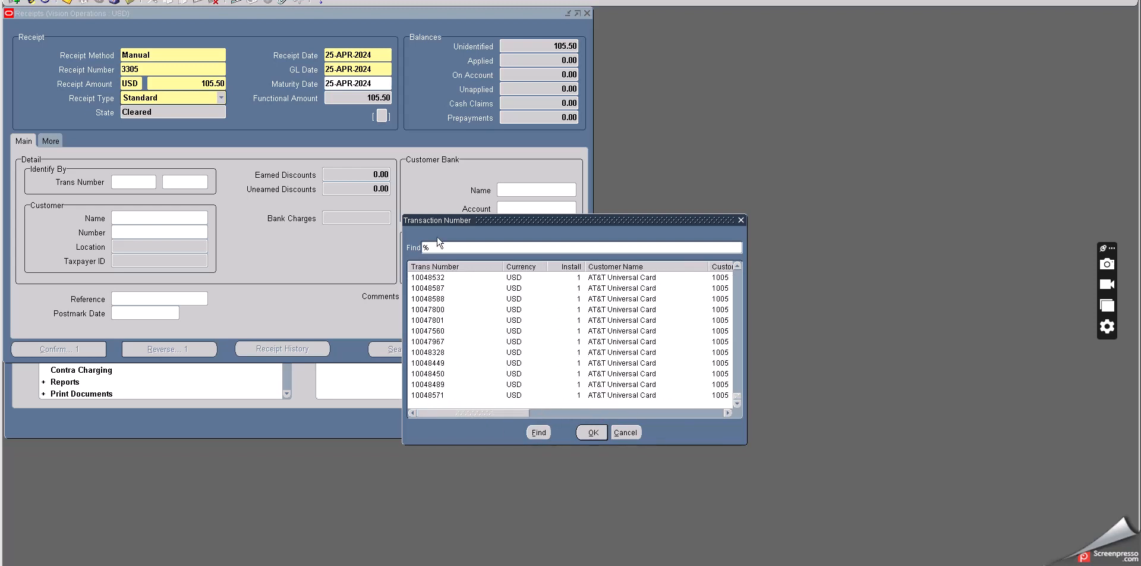
Search the transaction number list for AT% and examine the details of the matching transactions
{"action": "left_click", "coordinate": [426, 247]}
{"action": "type", "text": "AT"}
{"action": "left_click", "coordinate": [540, 431]}
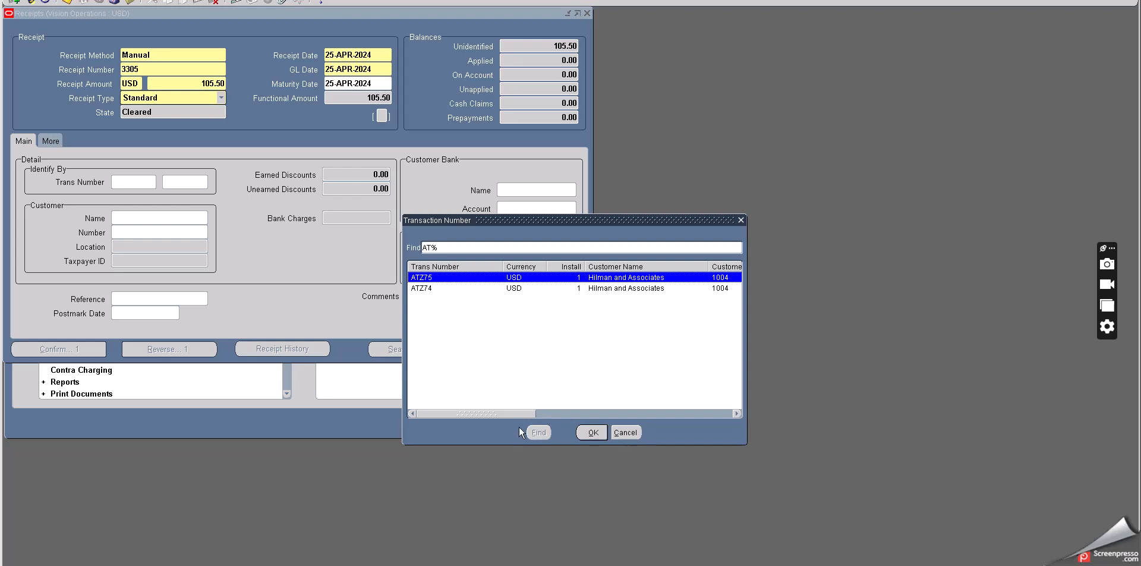
{"action": "left_click_drag", "start_coordinate": [514, 412], "coordinate": [695, 410]}
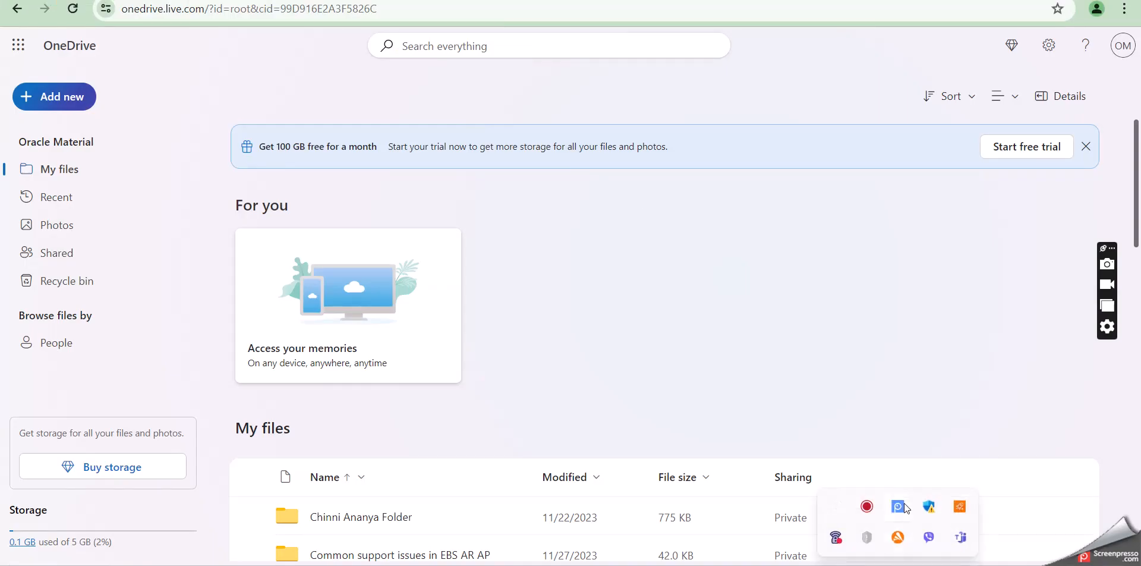
{"action": "right_click", "coordinate": [898, 506]}
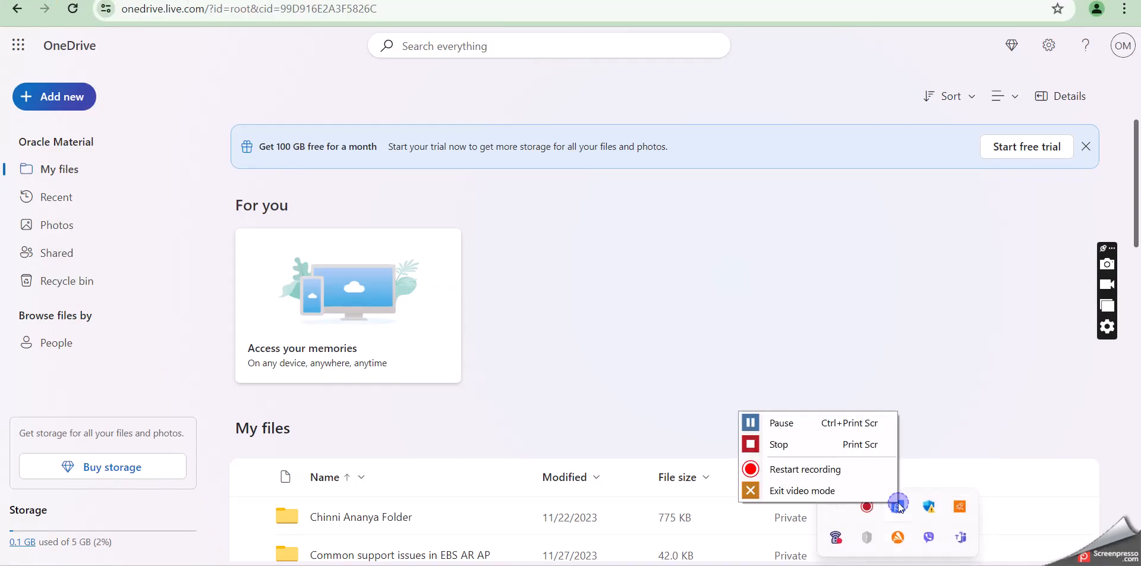
{"action": "left_click", "coordinate": [755, 423]}
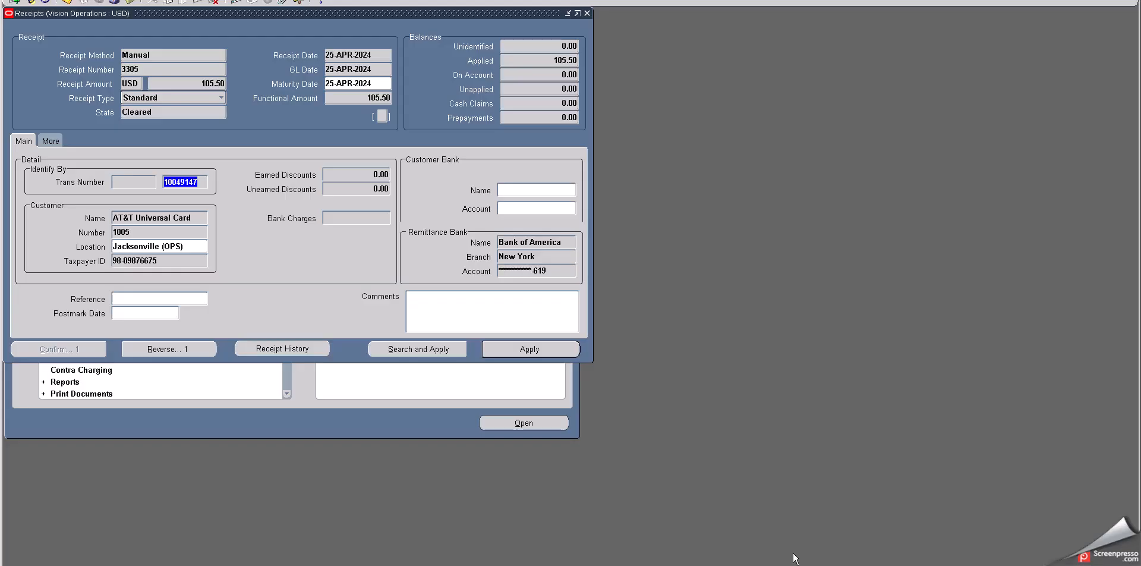
Save the changes to receipt 3305 while opening its Applications window, review the applied transaction, and close the window
{"action": "left_click", "coordinate": [125, 180]}
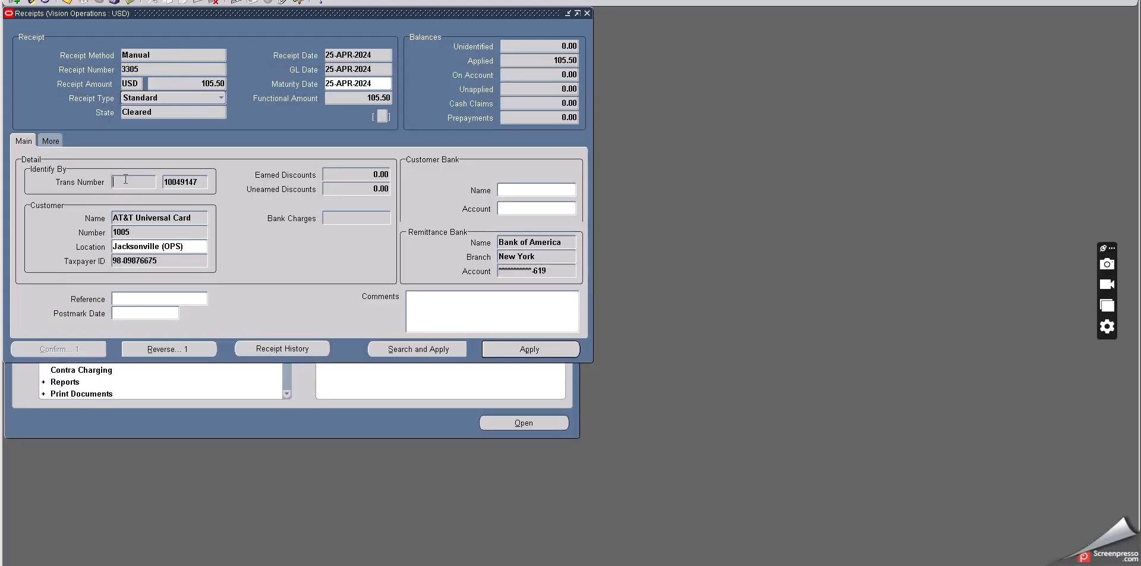
{"action": "double_click", "coordinate": [187, 180]}
{"action": "left_click", "coordinate": [521, 350]}
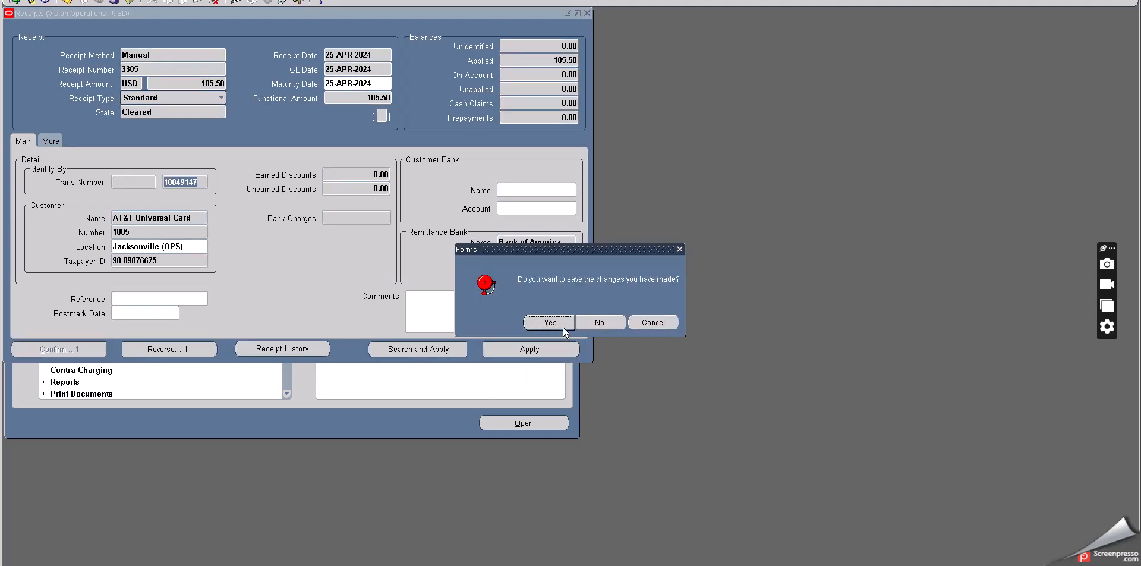
{"action": "left_click", "coordinate": [553, 322]}
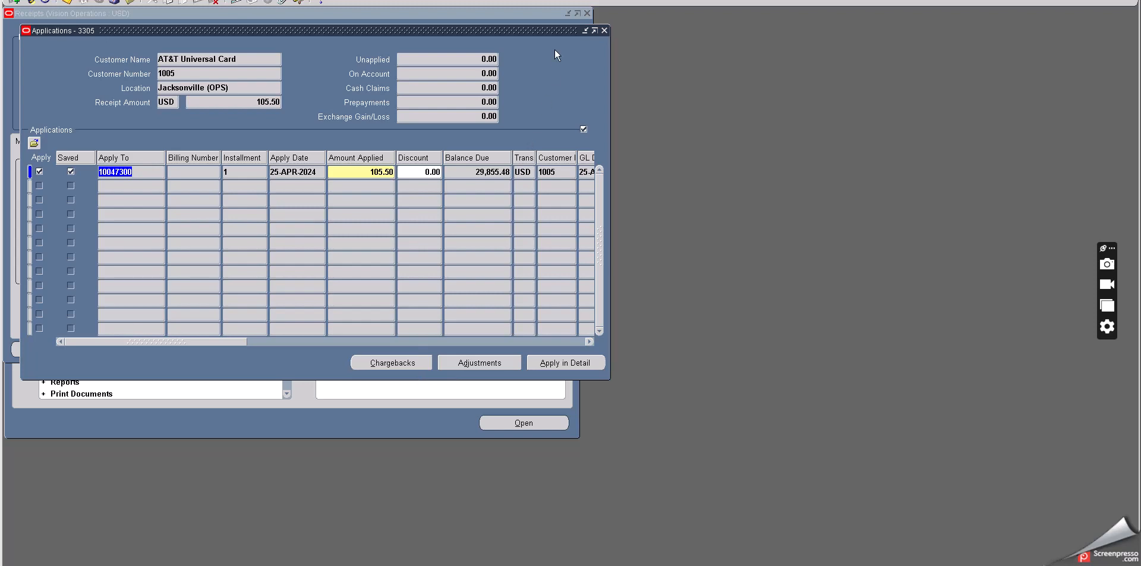
{"action": "left_click", "coordinate": [604, 31]}
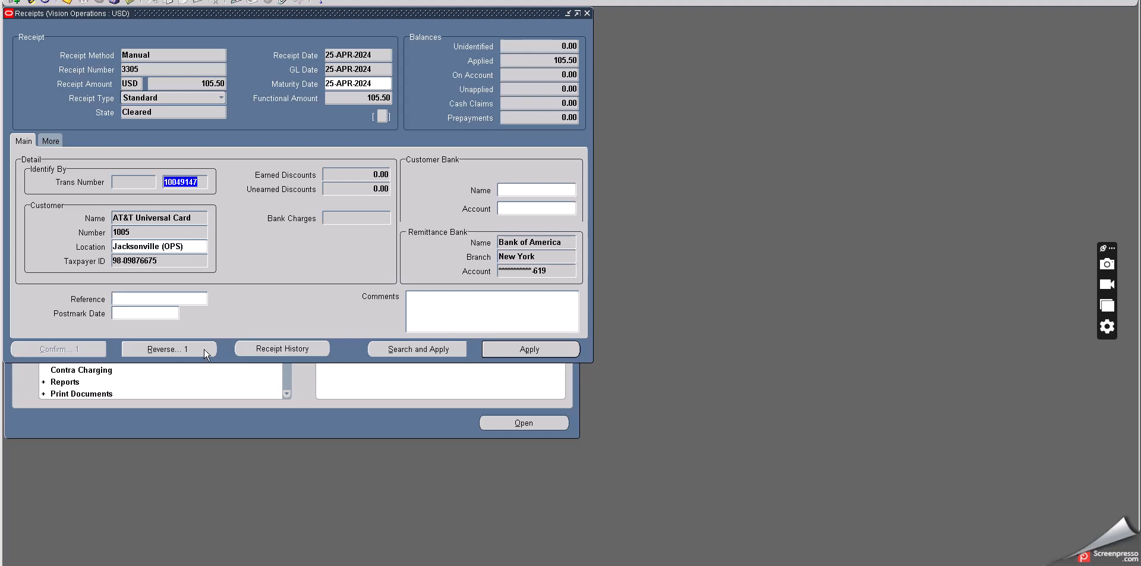
Cancel the receipt reversal form and open Search and Apply for receipt 3305
{"action": "left_click", "coordinate": [180, 350]}
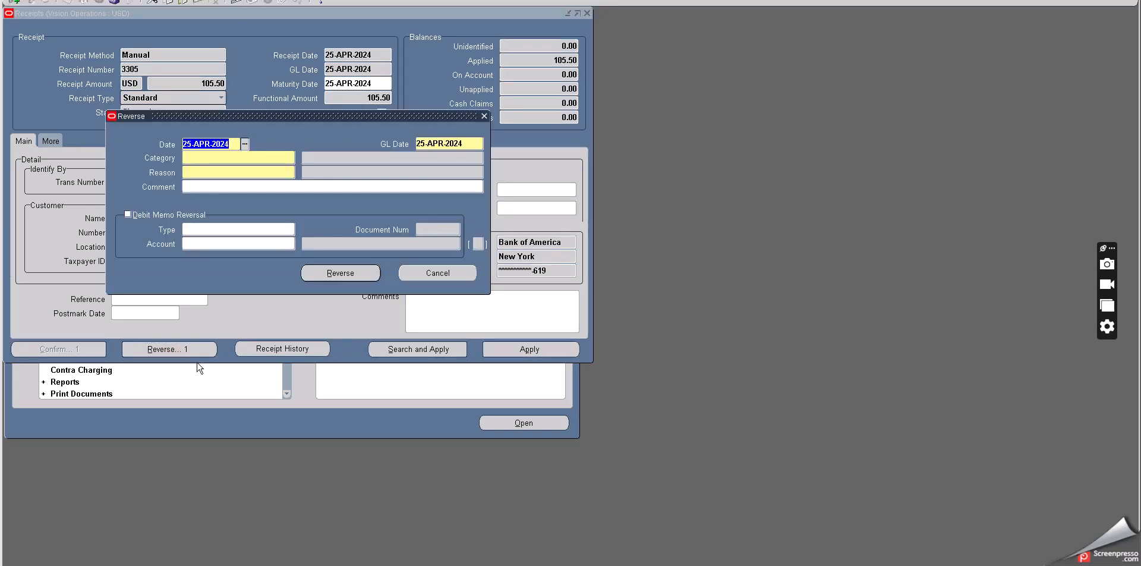
{"action": "left_click", "coordinate": [423, 275]}
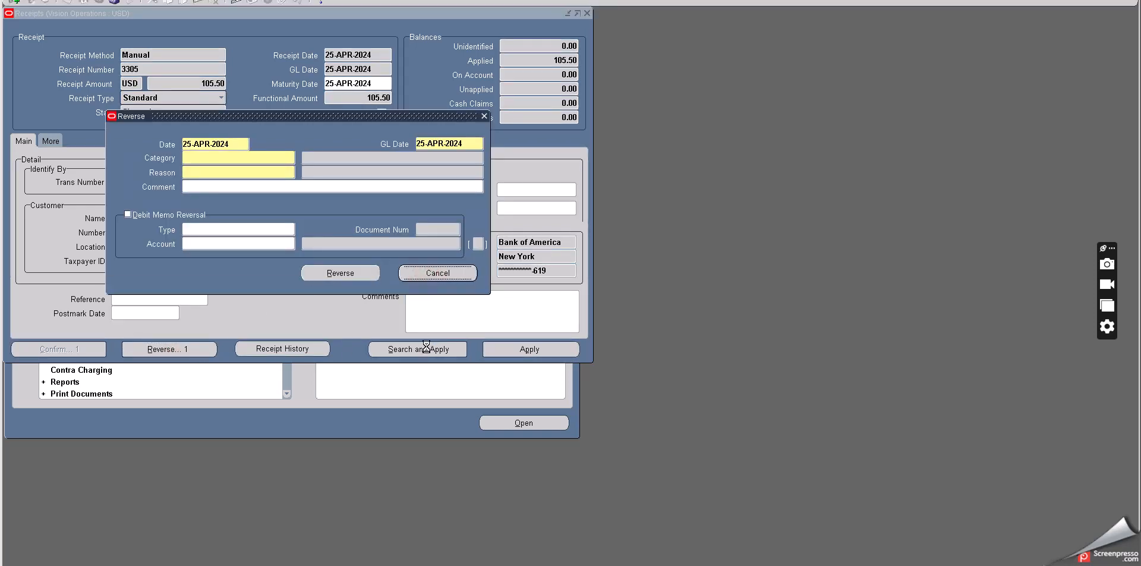
{"action": "left_click", "coordinate": [410, 350]}
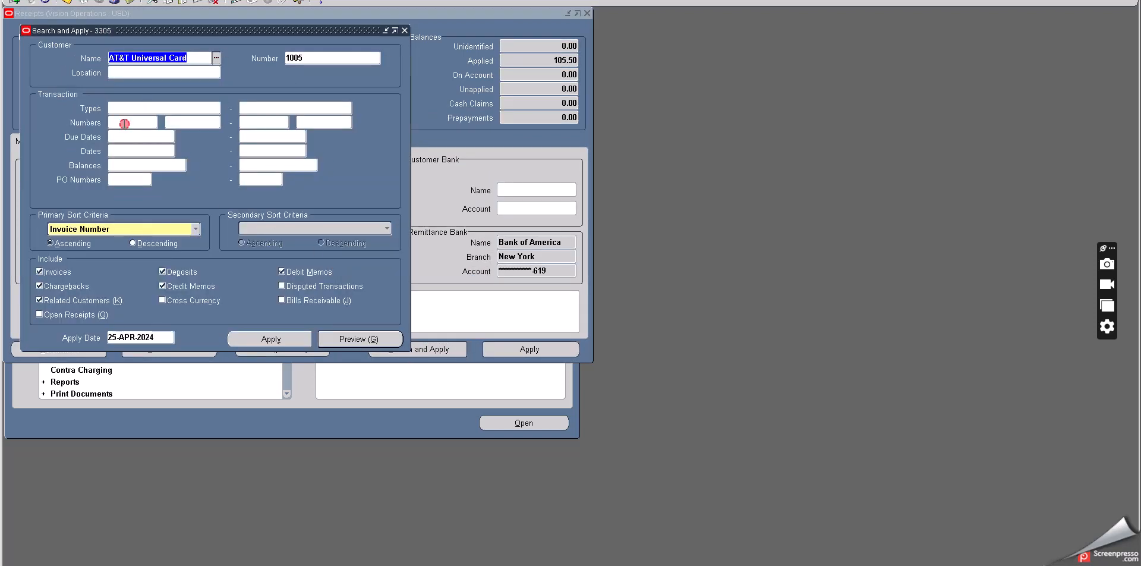
Try the transaction type Manual_invoice as a Search and Apply criterion, then clear it
{"action": "left_click", "coordinate": [123, 122]}
{"action": "left_click", "coordinate": [125, 108]}
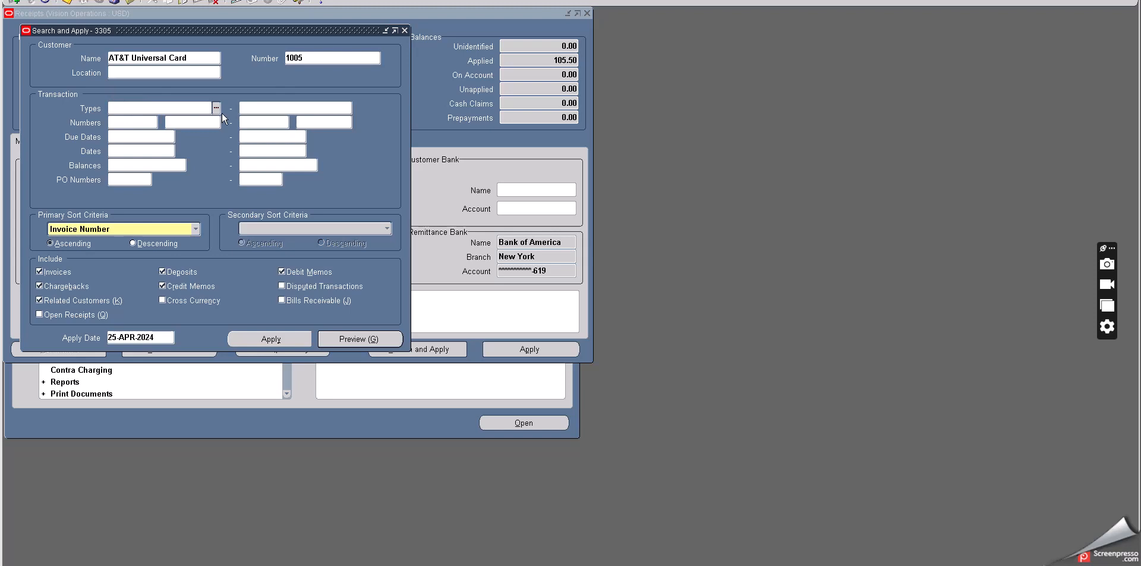
{"action": "left_click", "coordinate": [248, 110]}
{"action": "left_click", "coordinate": [215, 108]}
{"action": "double_click", "coordinate": [216, 108]}
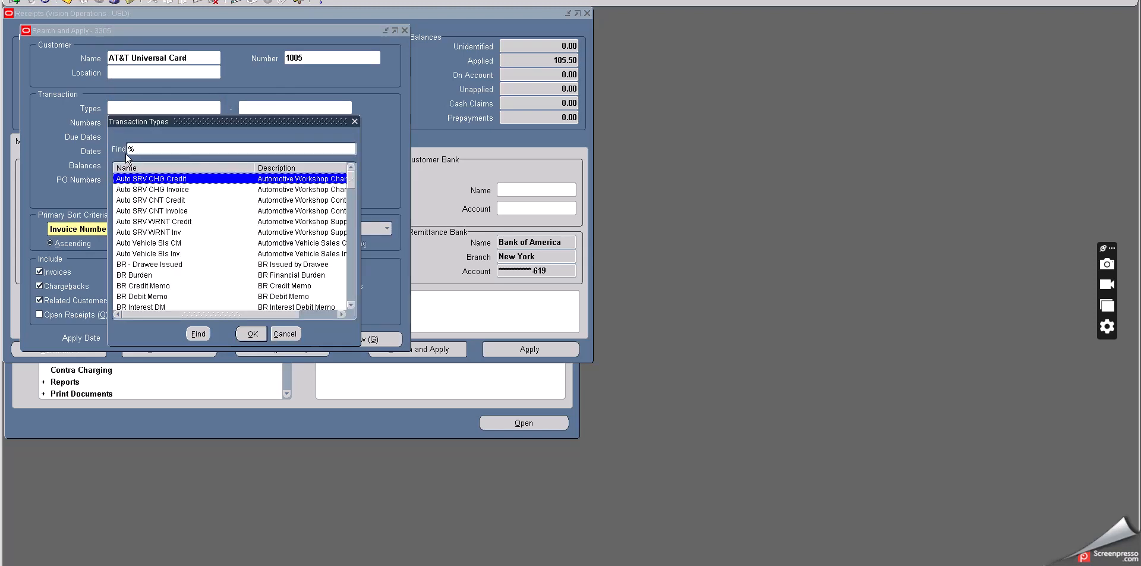
{"action": "type", "text": "M"}
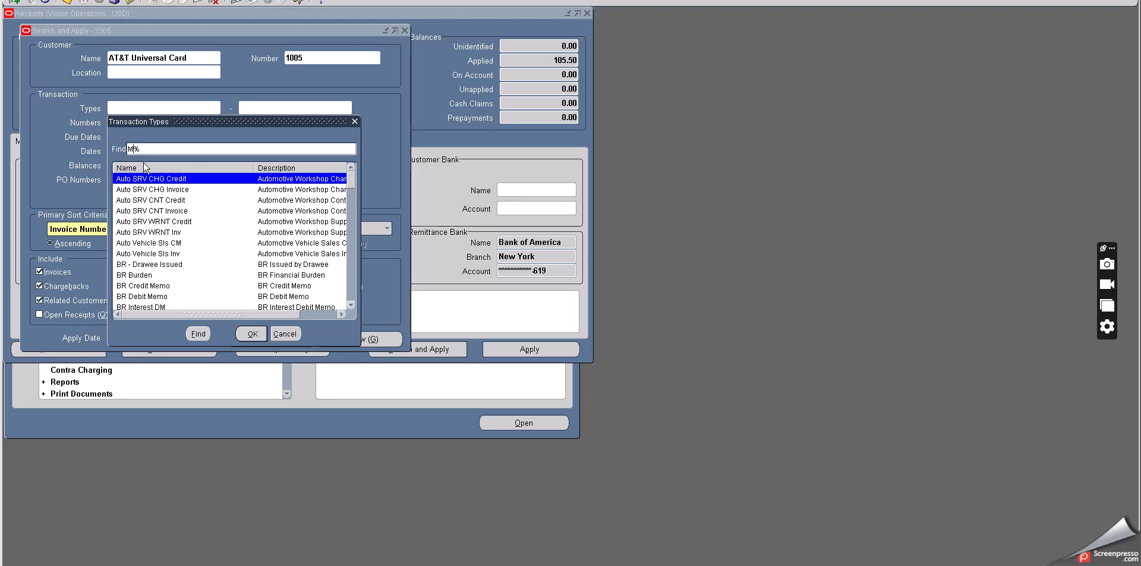
{"action": "left_click", "coordinate": [199, 334]}
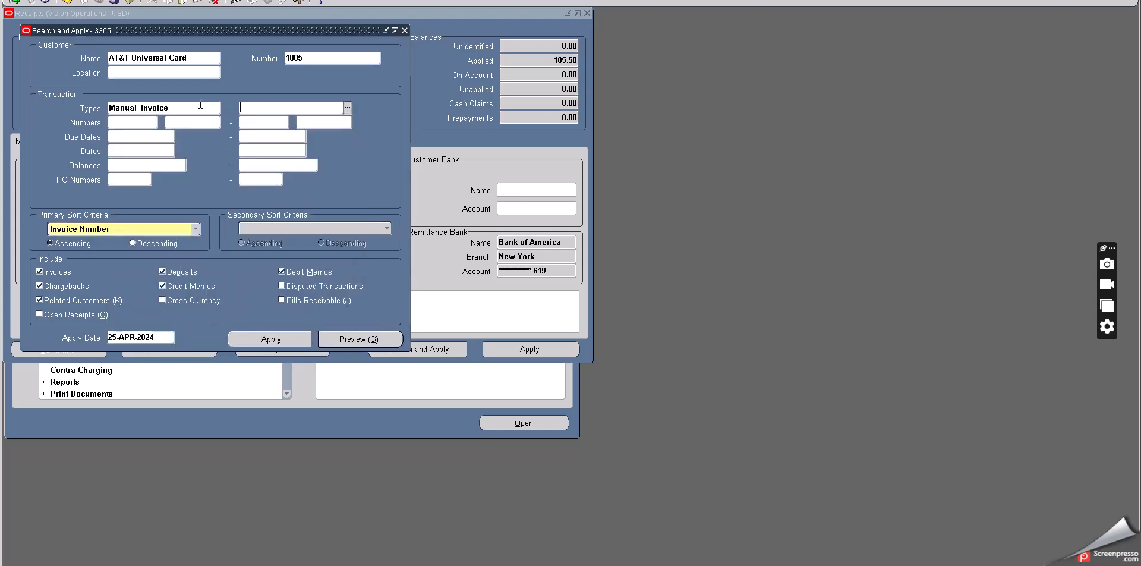
{"action": "left_click", "coordinate": [199, 105]}
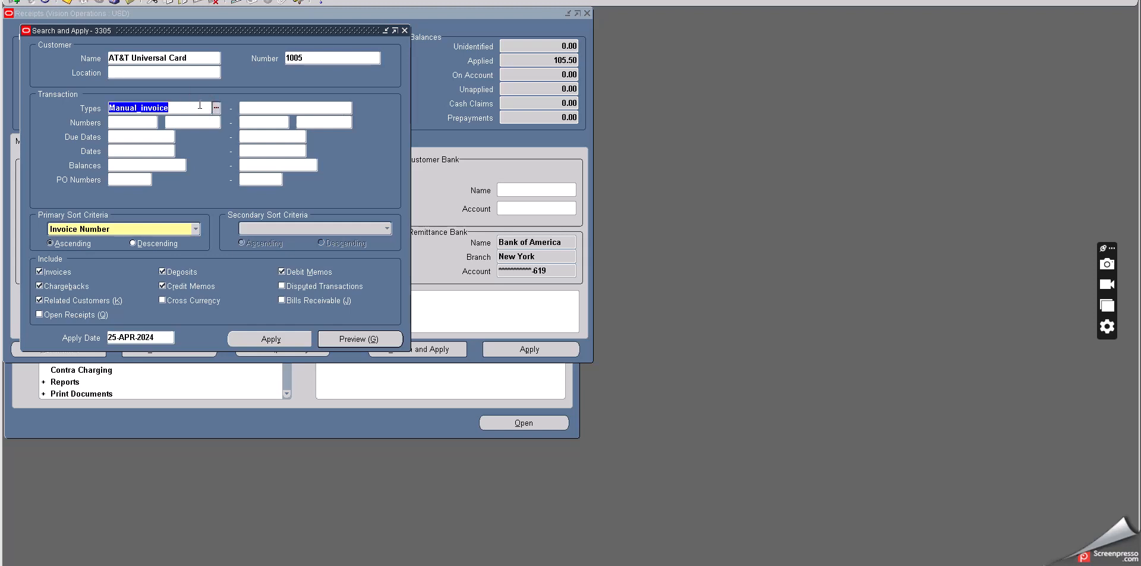
{"action": "key", "text": "Delete"}
Search the billing numbers in Search and Apply for invoice 10049147, then cancel the list
{"action": "left_click", "coordinate": [154, 126]}
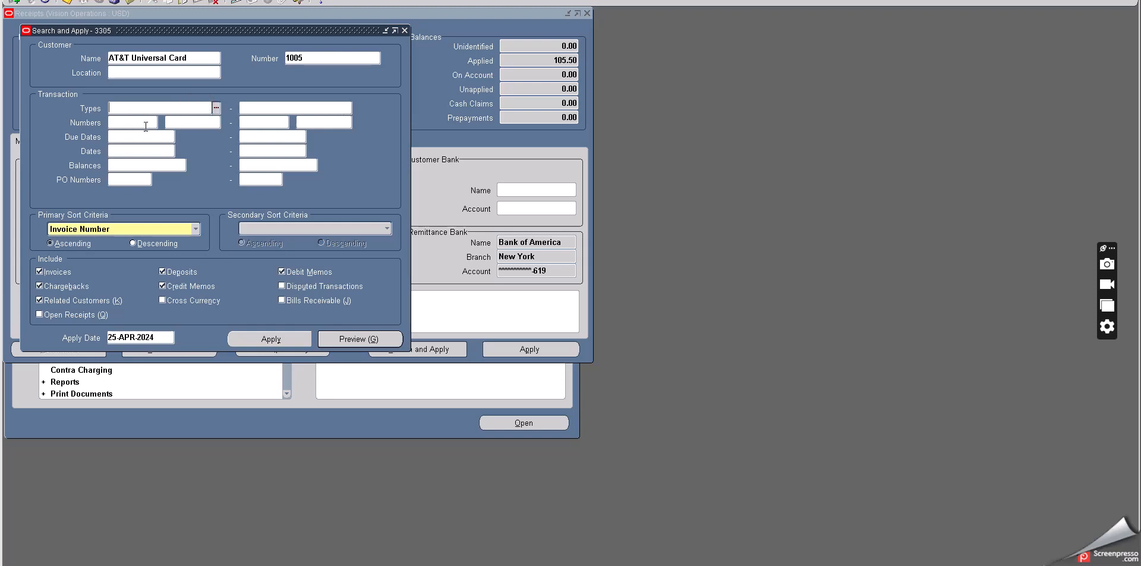
{"action": "left_click", "coordinate": [154, 122]}
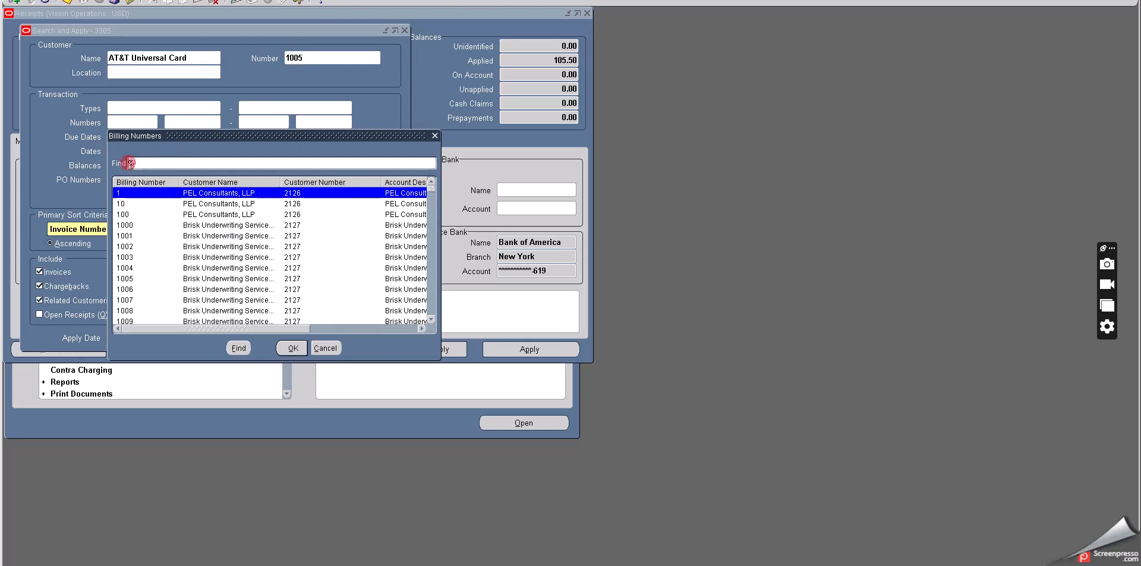
{"action": "type", "text": "10049147"}
{"action": "key", "text": "BackSpace"}
{"action": "key", "text": "BackSpace"}
{"action": "left_click", "coordinate": [238, 348]}
{"action": "left_click", "coordinate": [322, 349]}
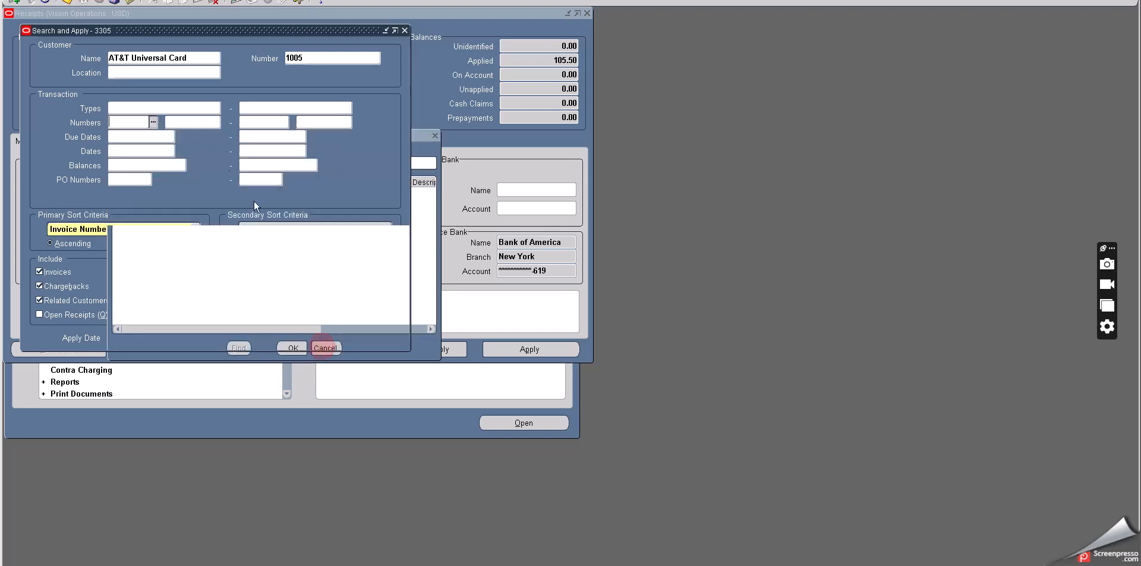
Set both ends of the due date range to 25-APR-2024 and run Apply for the matching transactions
{"action": "left_click", "coordinate": [185, 121]}
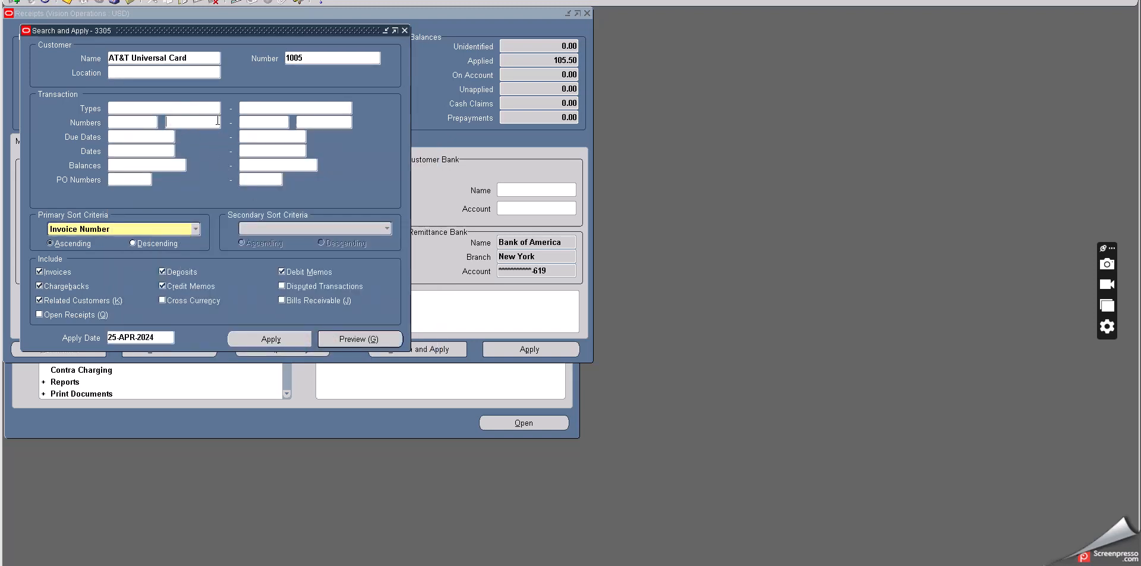
{"action": "left_click", "coordinate": [215, 120]}
{"action": "left_click", "coordinate": [142, 121]}
{"action": "left_click", "coordinate": [145, 133]}
{"action": "left_click", "coordinate": [171, 136]}
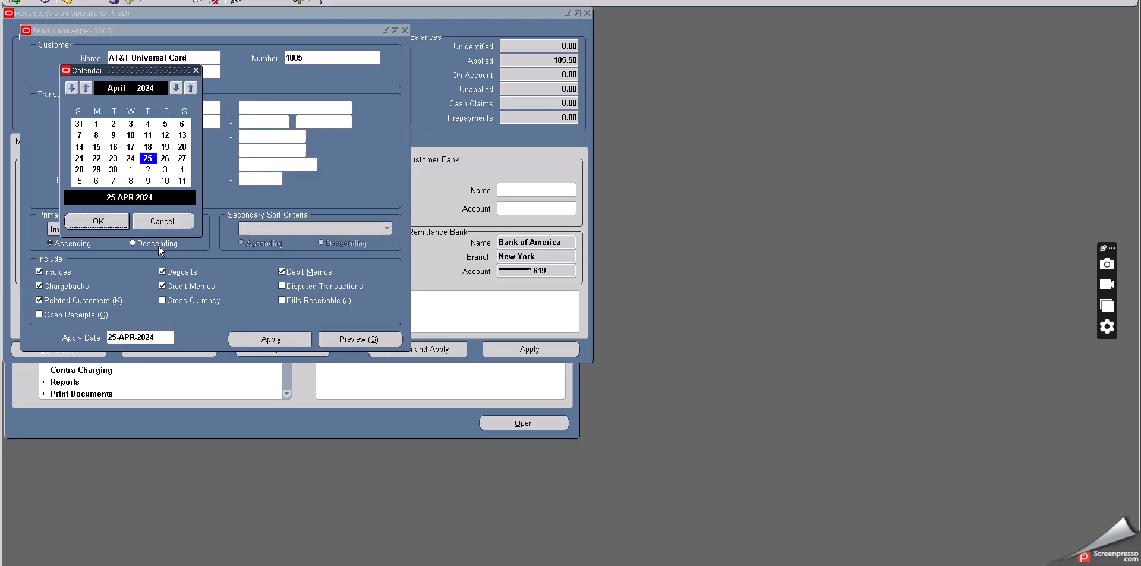
{"action": "double_click", "coordinate": [147, 158]}
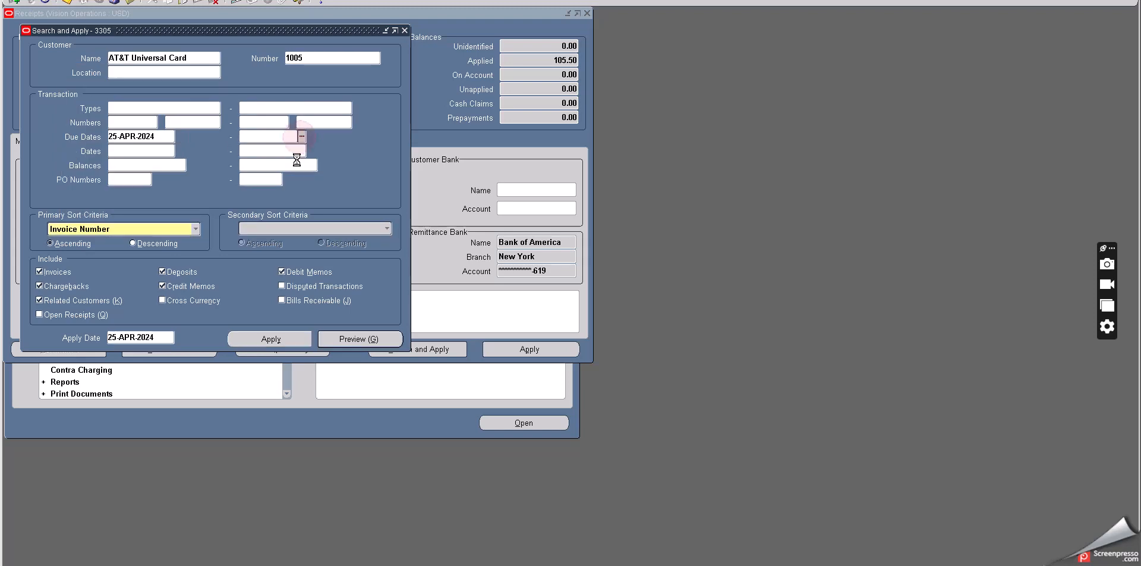
{"action": "left_click", "coordinate": [301, 136]}
{"action": "double_click", "coordinate": [147, 159]}
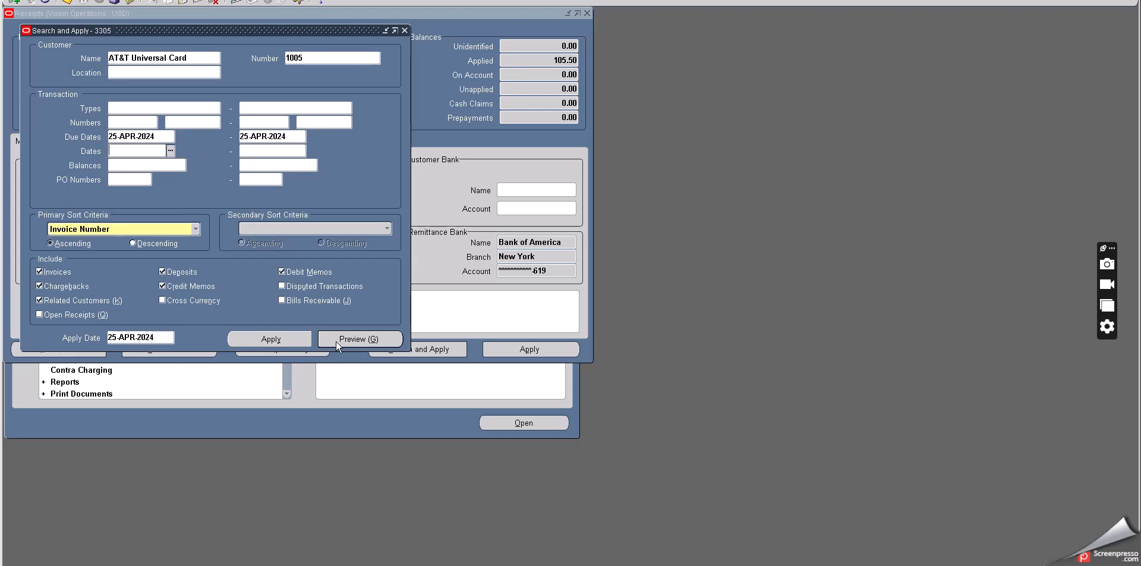
{"action": "left_click", "coordinate": [285, 337]}
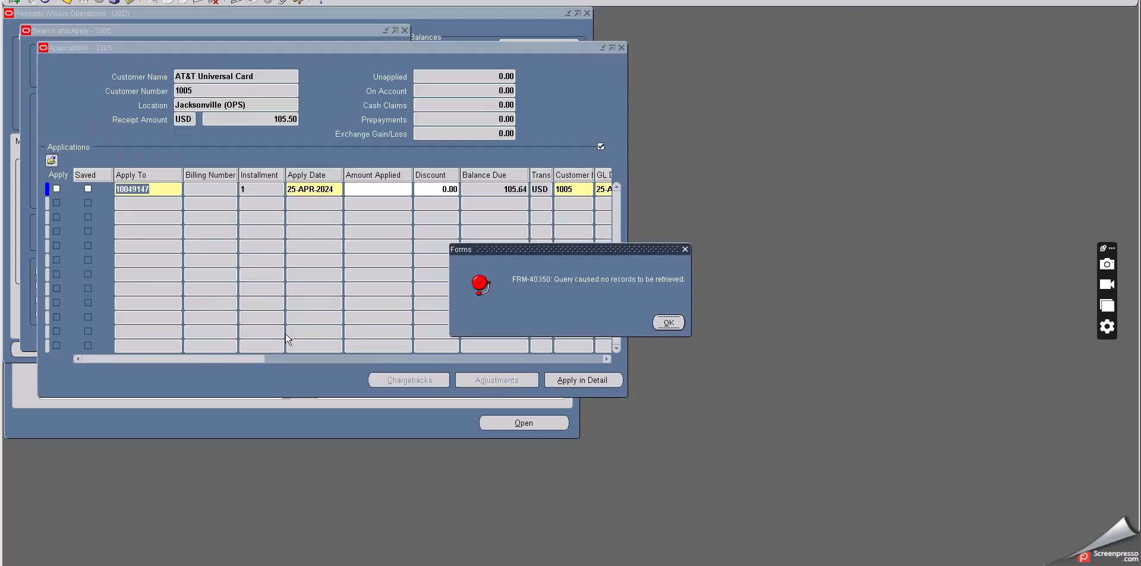
Mark invoice 10049147 for application to receipt 3305 and try Apply in Detail on it
{"action": "left_click", "coordinate": [667, 322]}
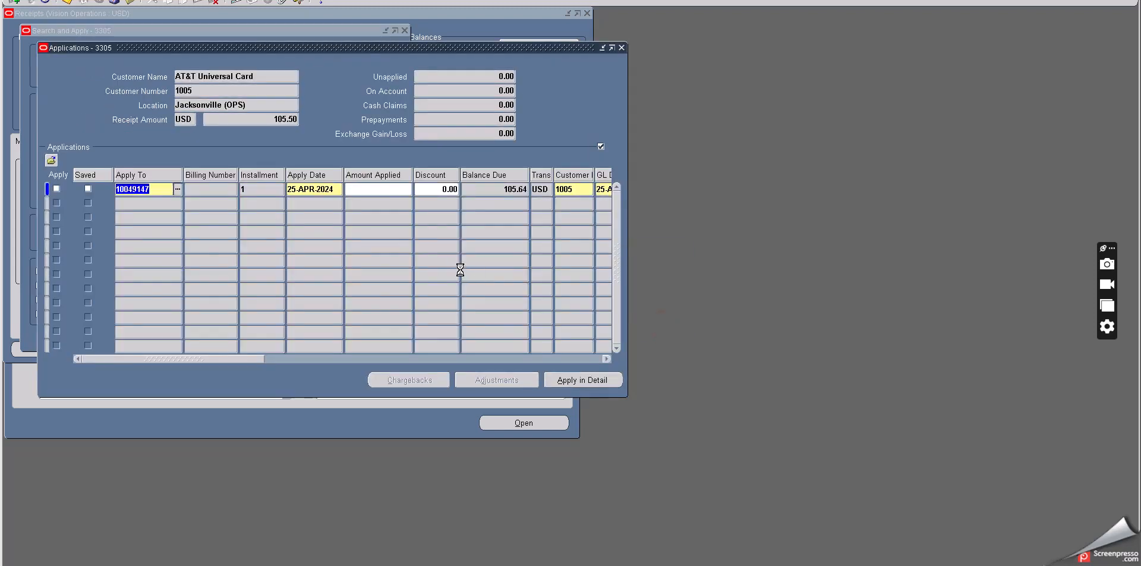
{"action": "left_click", "coordinate": [88, 188]}
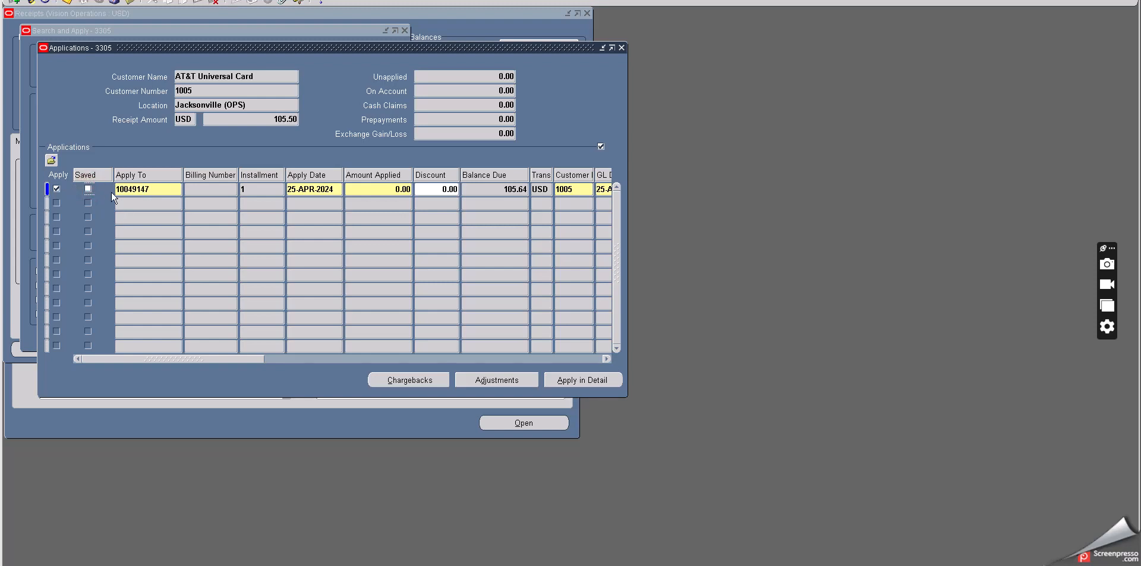
{"action": "left_click", "coordinate": [559, 380]}
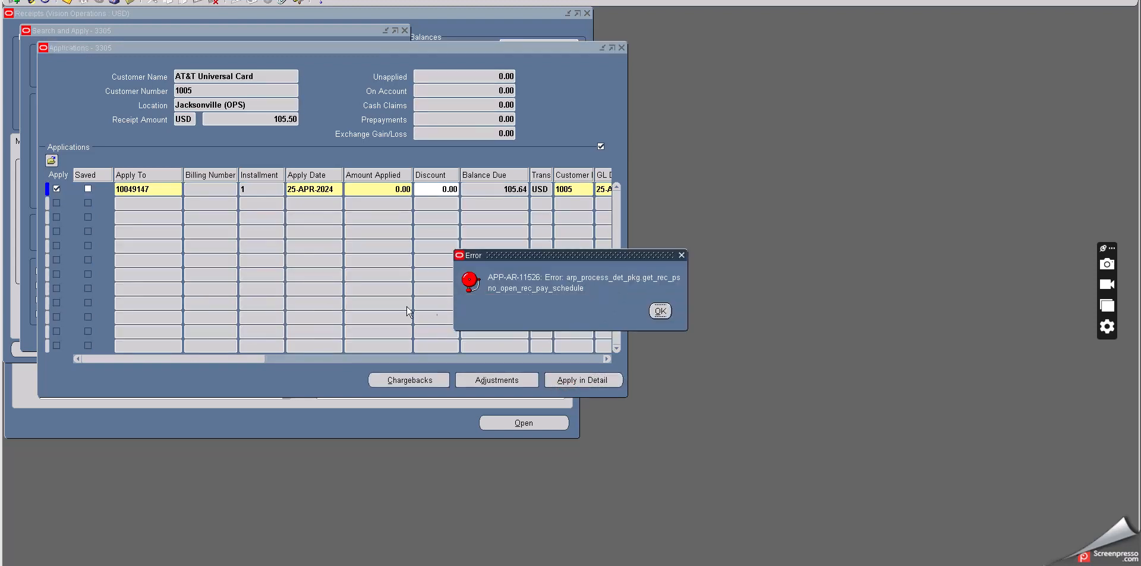
{"action": "left_click", "coordinate": [660, 311]}
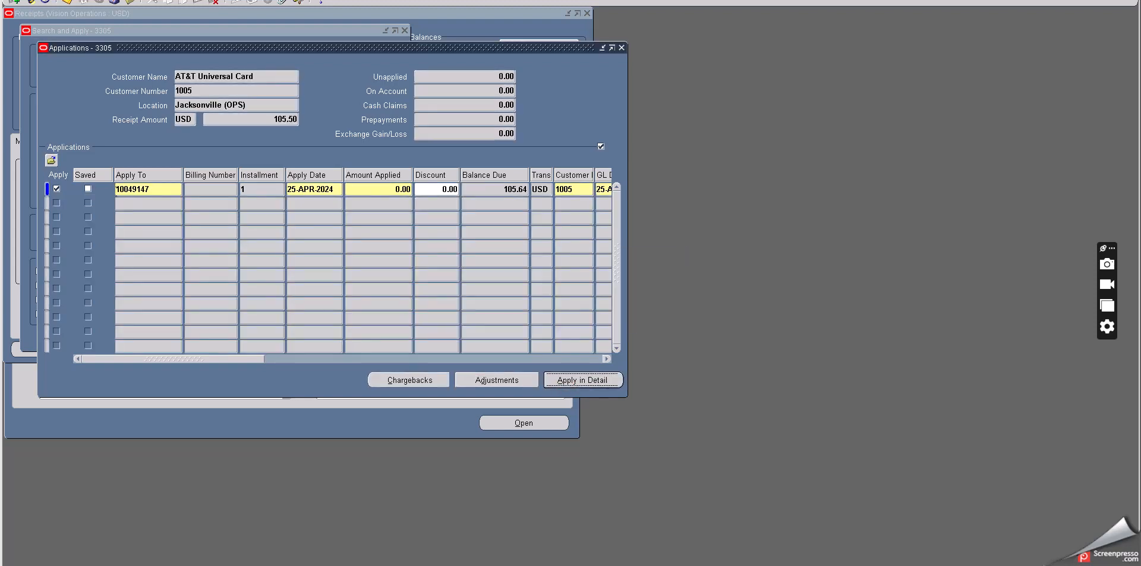
Save the application of invoice 10049147 to receipt 3305
{"action": "left_click", "coordinate": [88, 188]}
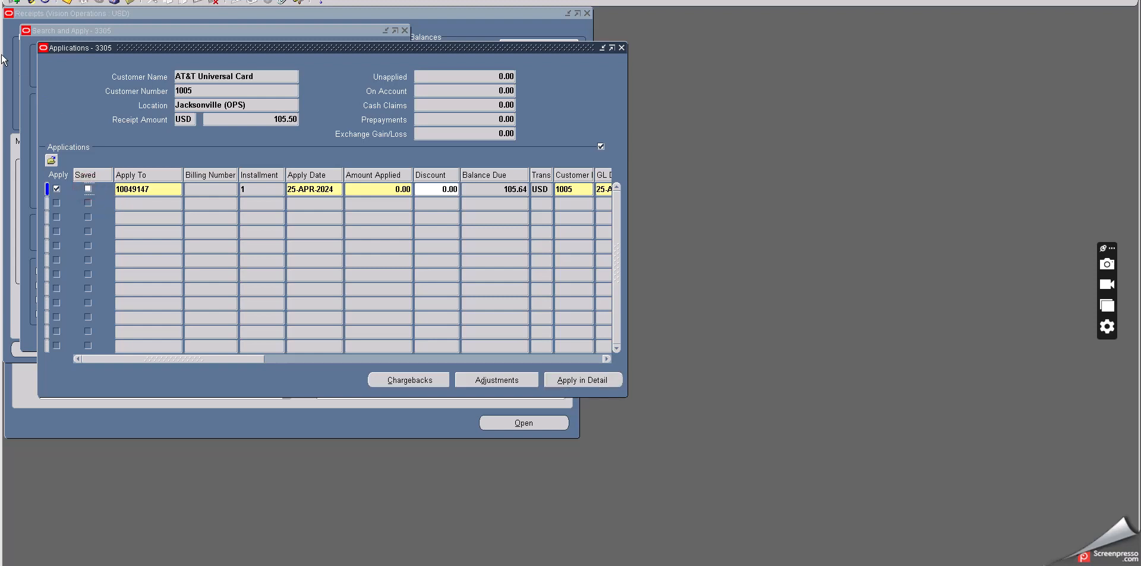
{"action": "left_click", "coordinate": [71, 3]}
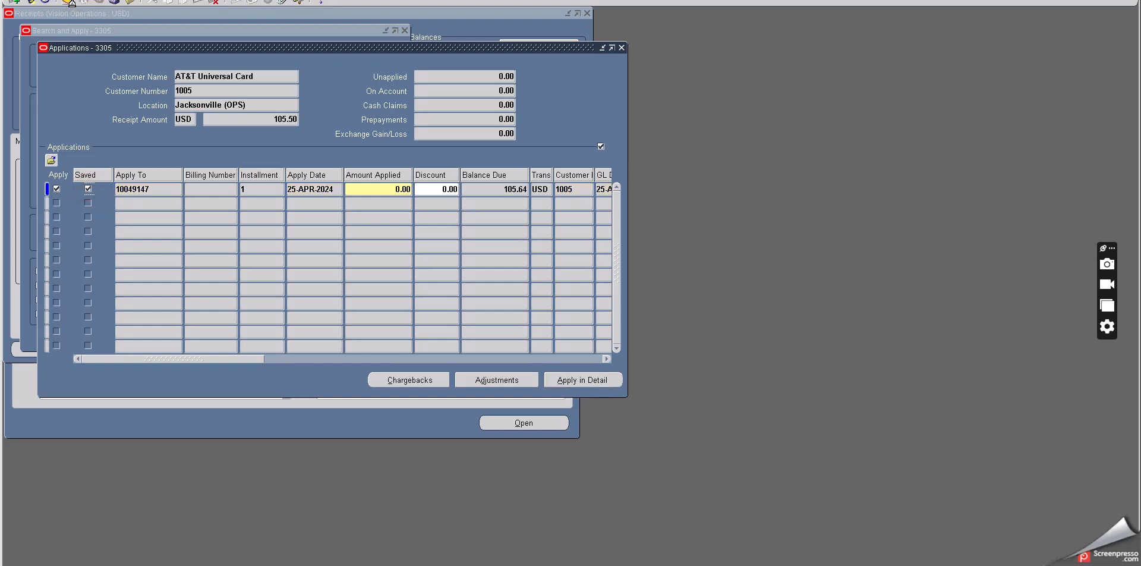
Check the applied amount and balance due columns, and try Apply in Detail on the saved application of invoice 10049147
{"action": "left_click", "coordinate": [382, 189]}
{"action": "left_click_drag", "start_coordinate": [247, 358], "coordinate": [269, 357]}
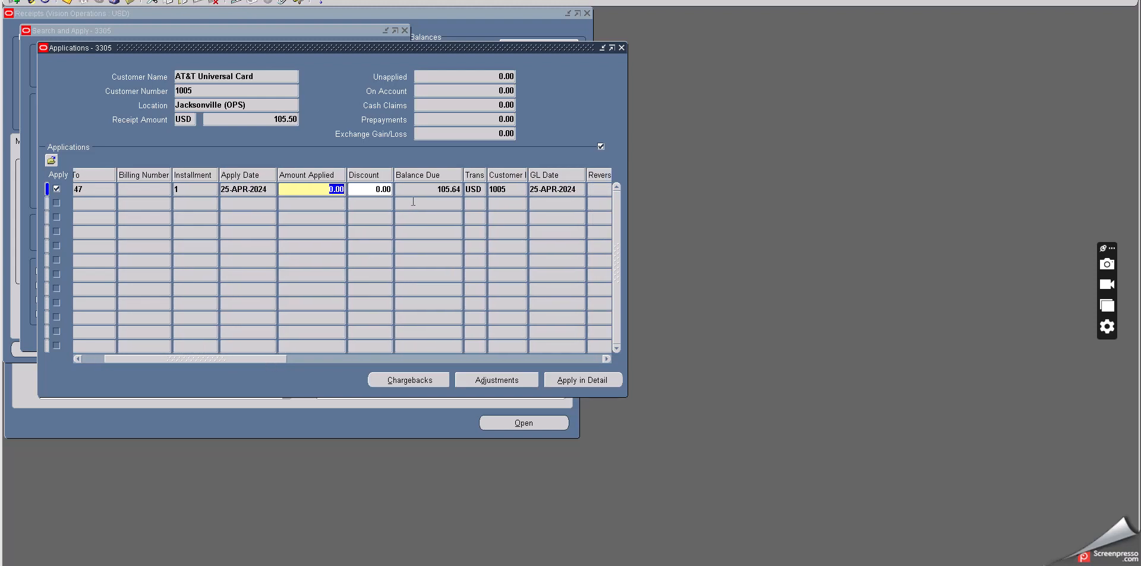
{"action": "double_click", "coordinate": [435, 189]}
{"action": "left_click", "coordinate": [559, 380]}
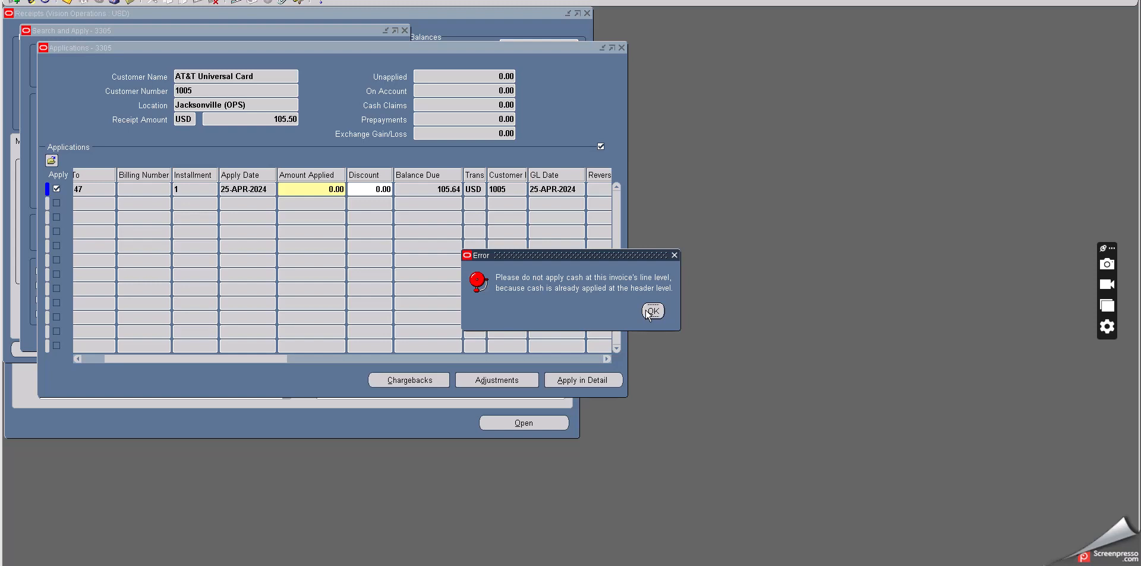
{"action": "left_click", "coordinate": [652, 311]}
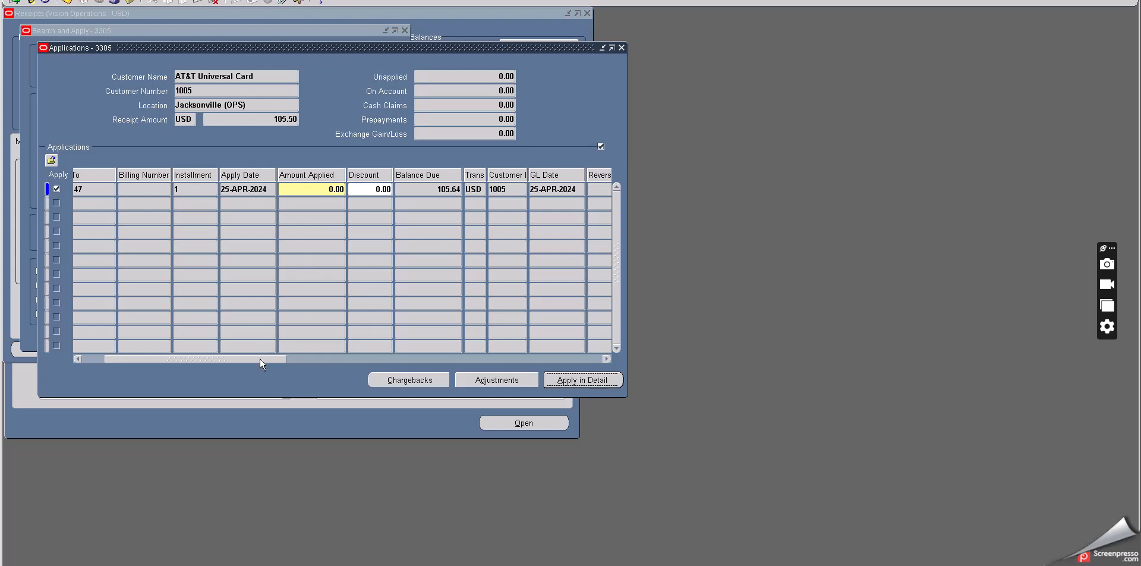
Return to receipt 3305 and reopen its applications to review the saved lines for invoices 10047300 and 10049147
{"action": "left_click_drag", "start_coordinate": [259, 358], "coordinate": [152, 353]}
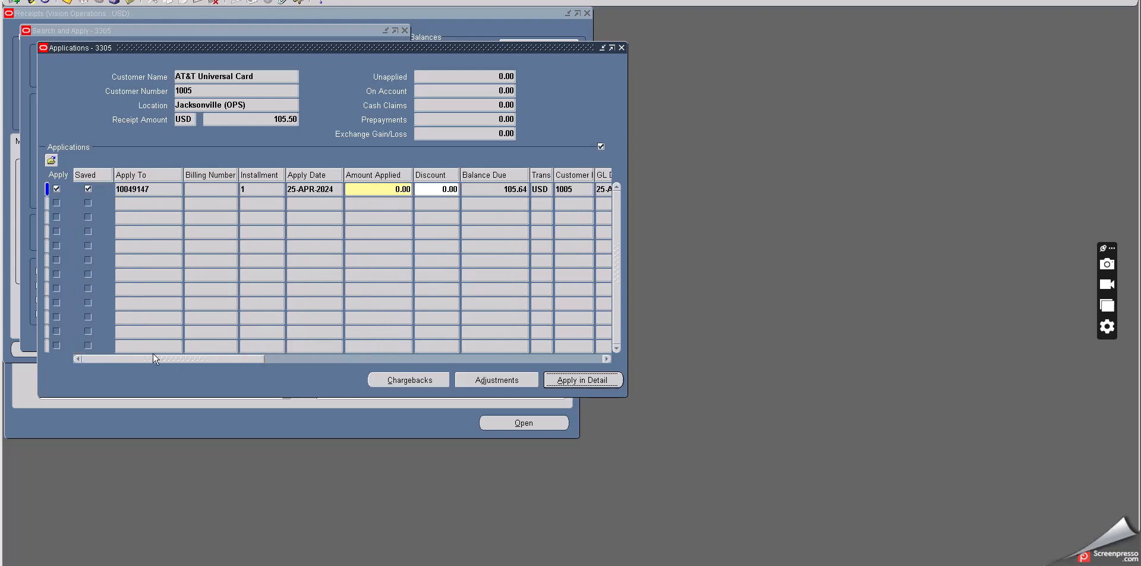
{"action": "left_click", "coordinate": [88, 189]}
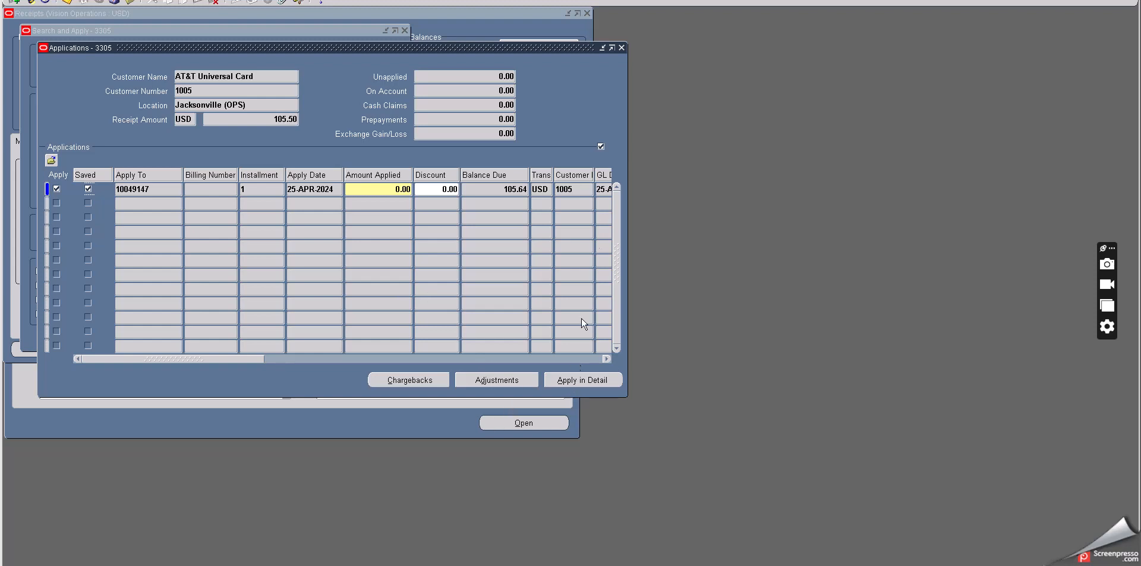
{"action": "left_click", "coordinate": [622, 48]}
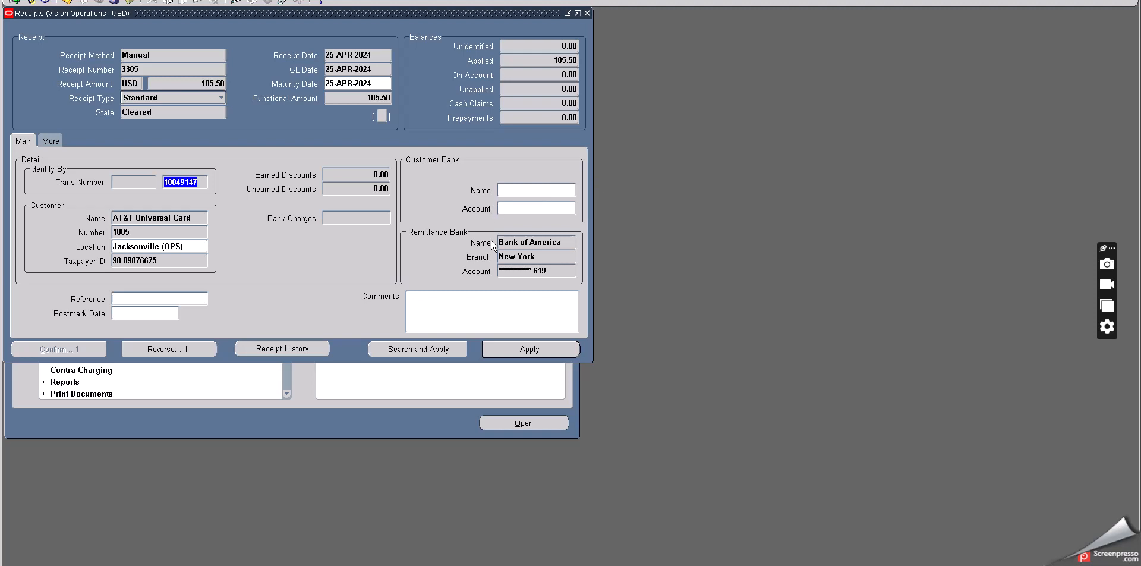
{"action": "left_click", "coordinate": [519, 351]}
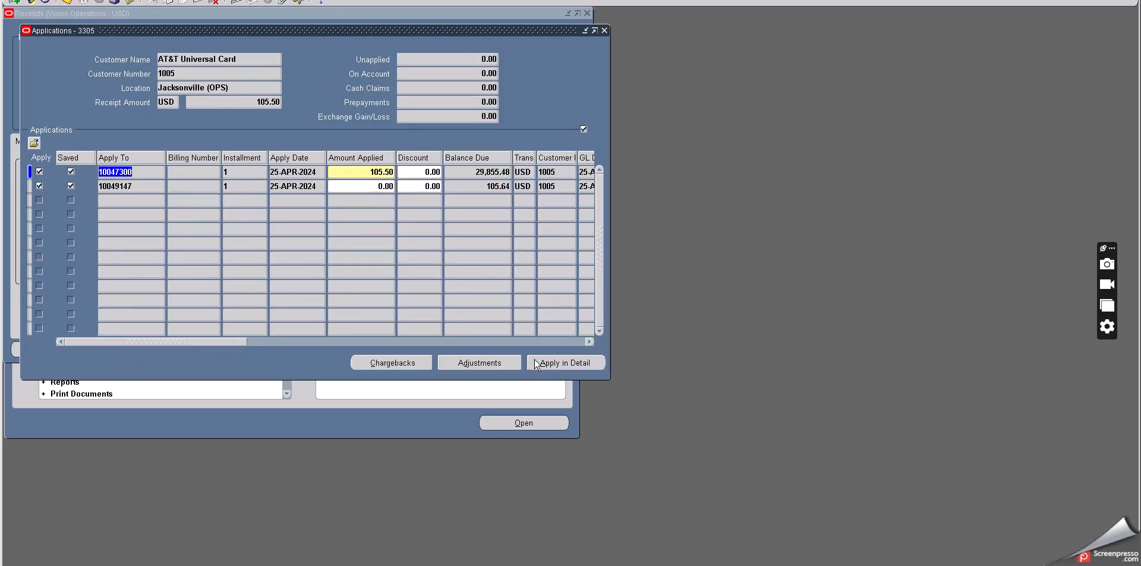
{"action": "left_click", "coordinate": [70, 175]}
{"action": "left_click", "coordinate": [71, 185]}
{"action": "left_click", "coordinate": [523, 565]}
{"action": "left_click", "coordinate": [897, 565]}
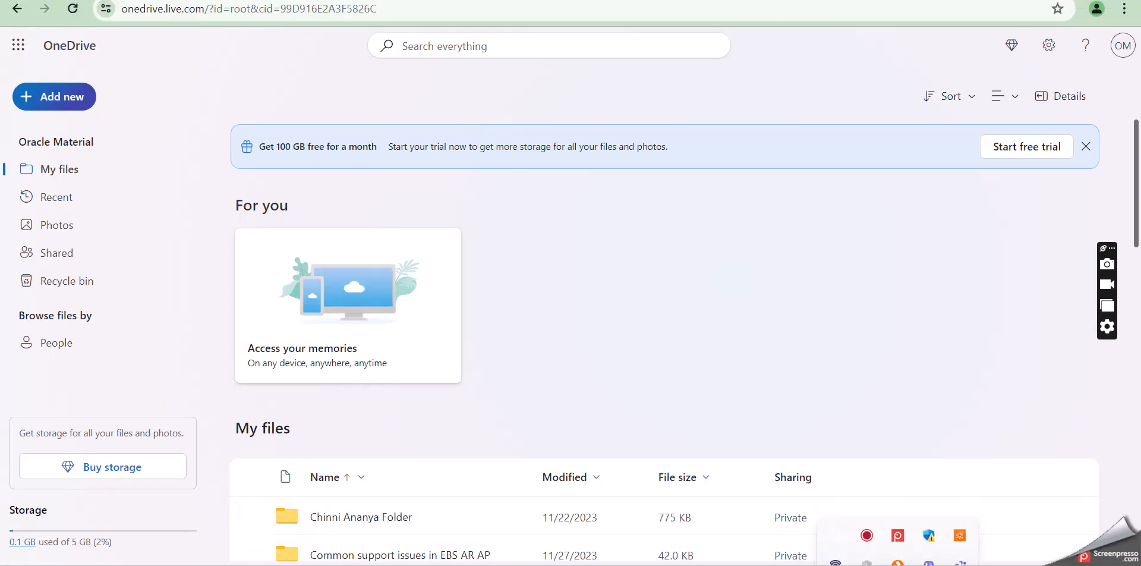
{"action": "right_click", "coordinate": [898, 504]}
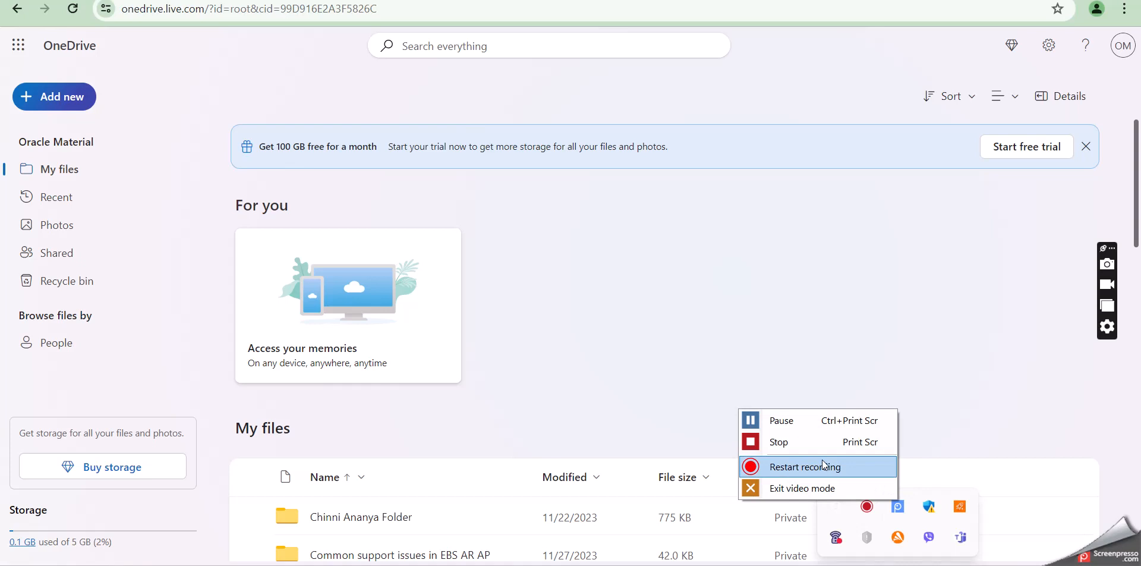
{"action": "left_click", "coordinate": [784, 442]}
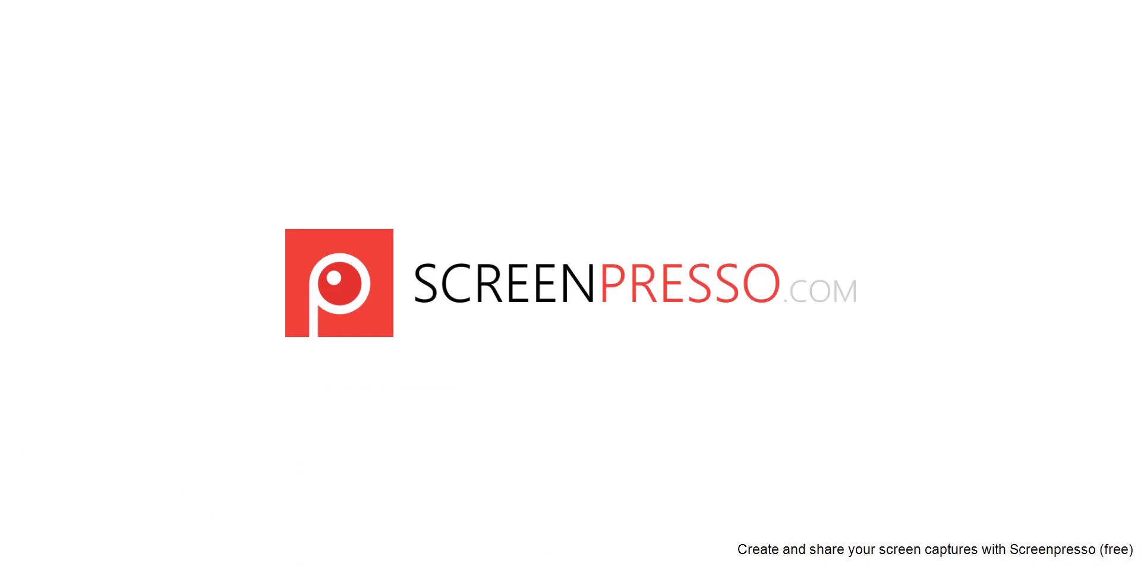